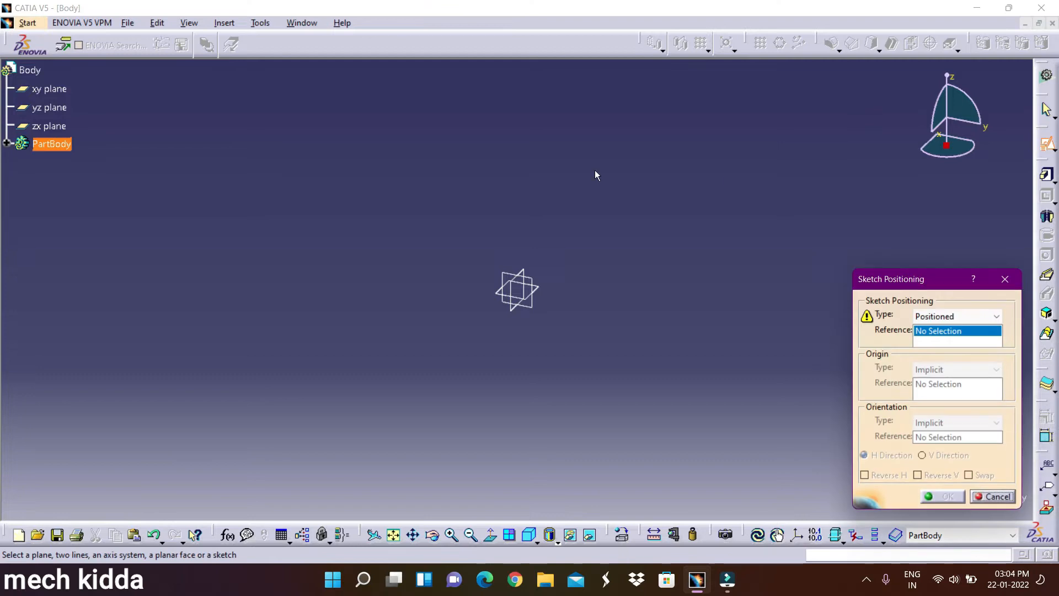
- Place the positioned sketch on the xy plane with its axes swapped and the V direction reversed
click(65, 88)
click(969, 475)
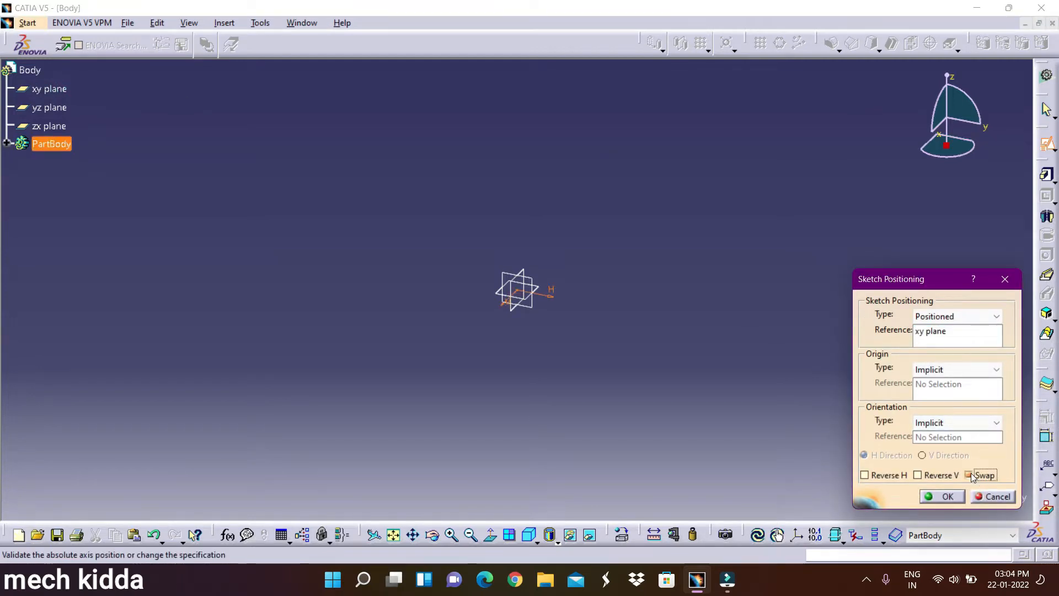
click(918, 475)
click(943, 496)
- Draw two concentric circles of different sizes centred on the sketch origin
click(1046, 402)
click(516, 290)
click(572, 223)
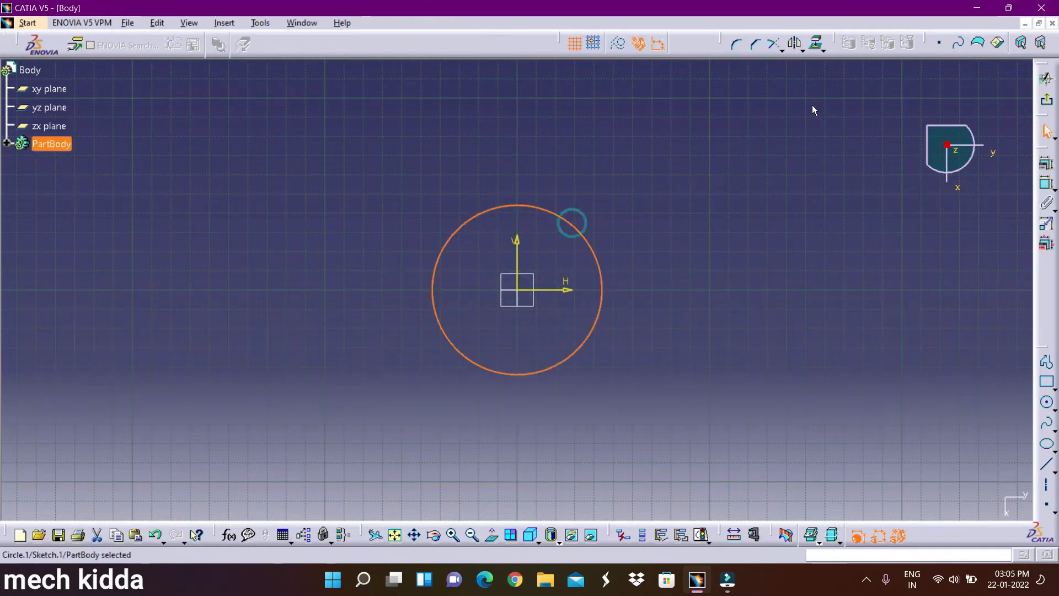
click(1046, 401)
click(517, 289)
click(609, 208)
- Set the two circles' diameters to 194 mm and 280 mm, and exit the sketch
click(1047, 182)
click(759, 192)
double_click(757, 193)
text(194)
key(Return)
click(602, 285)
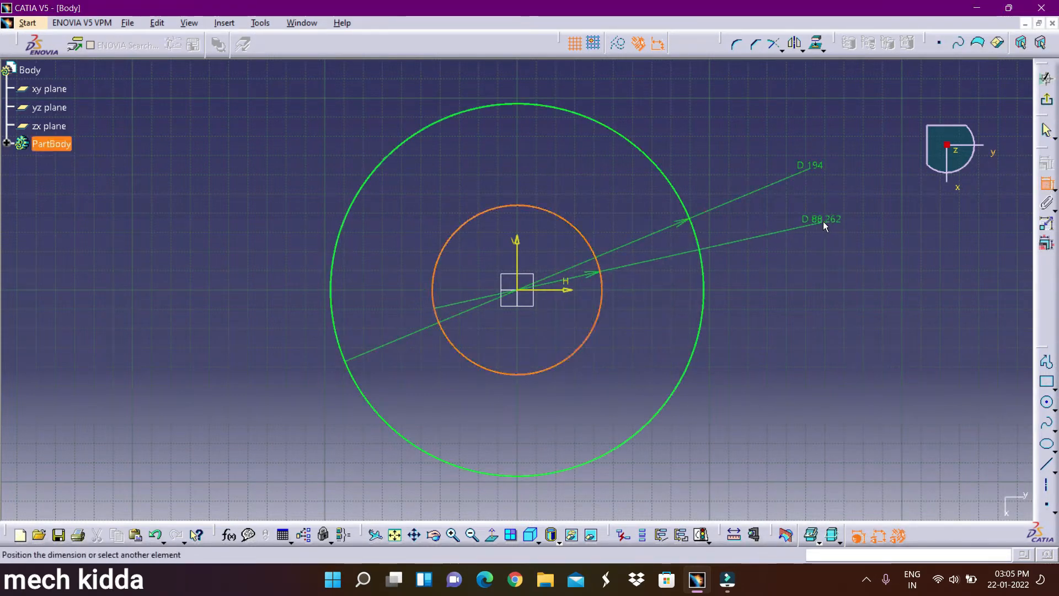
double_click(825, 221)
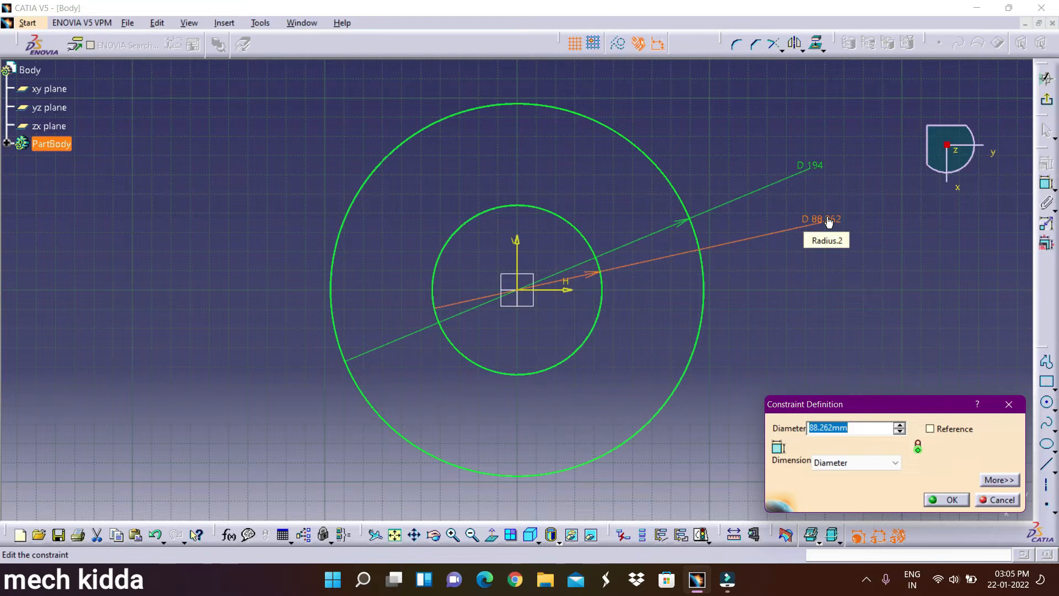
key(Return)
middle_drag(825, 221, 815, 350)
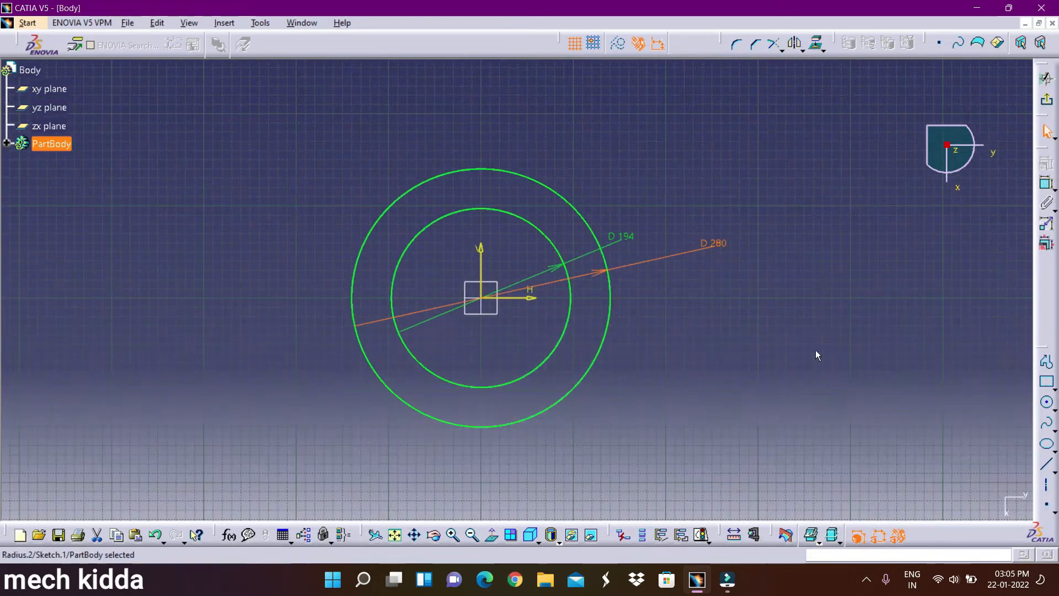
click(1047, 77)
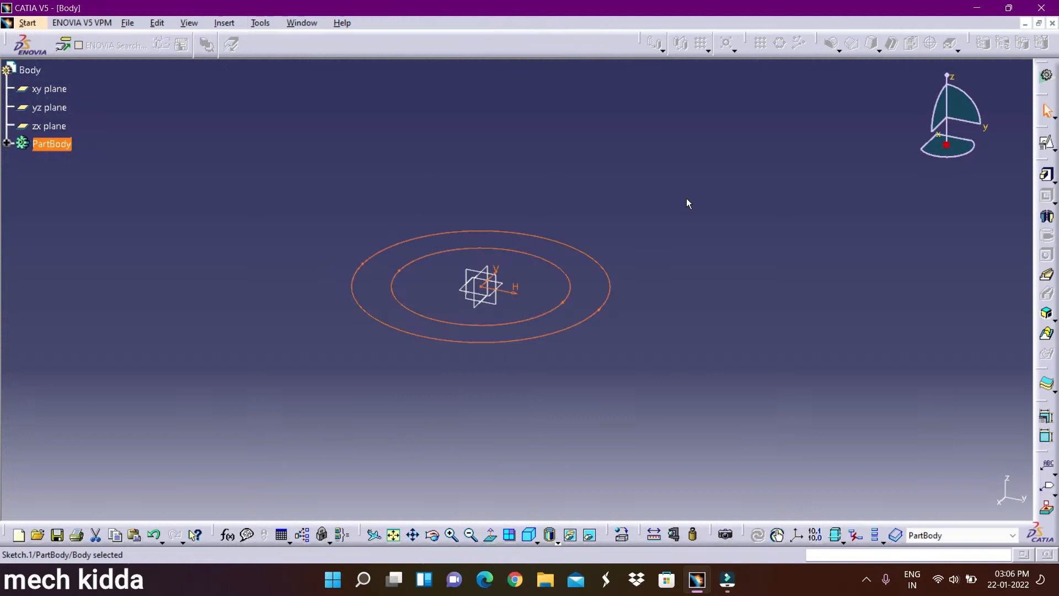
- Pad the ring profile with a length of 225/2 mm
click(1046, 174)
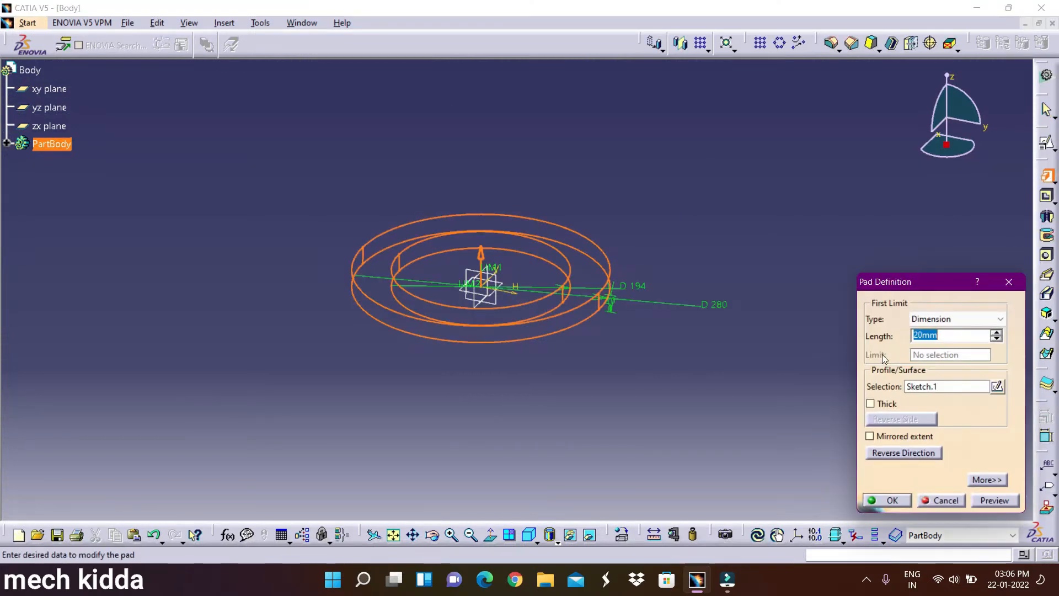
text(225/2)
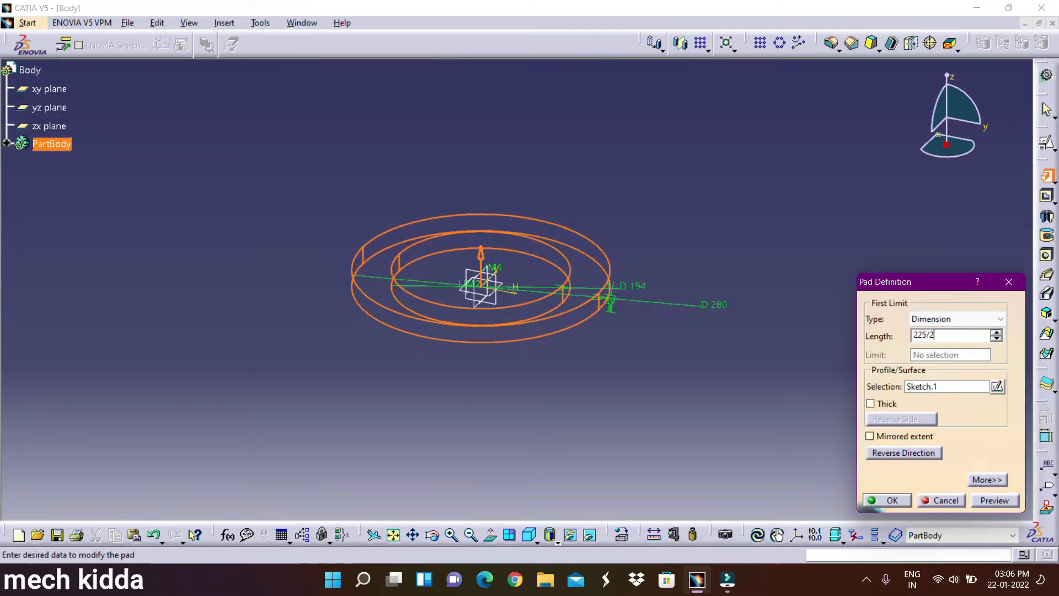
key(Return)
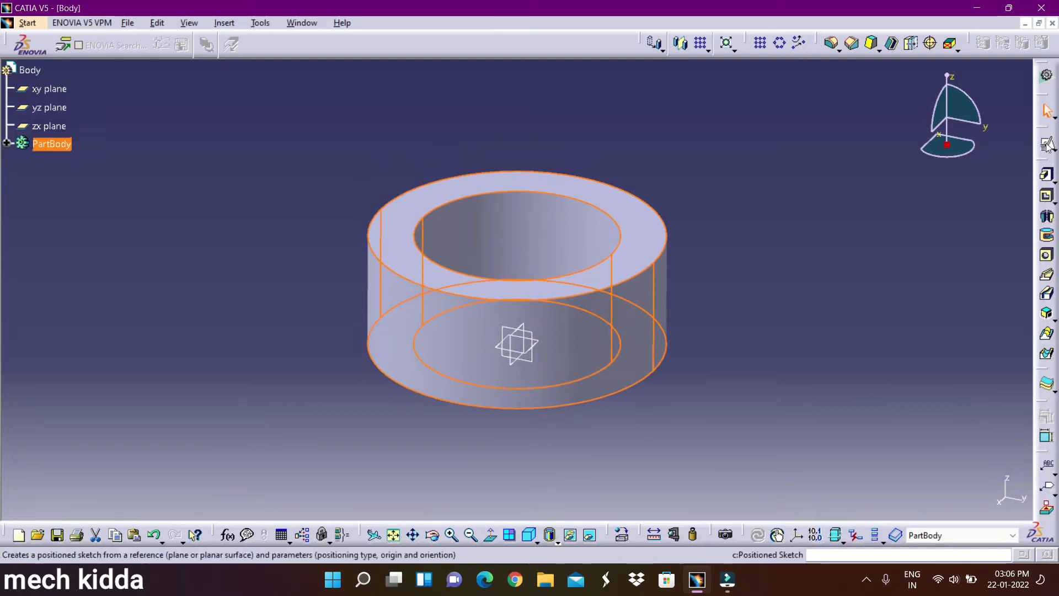
- Create a positioned sketch on the ring's upper flat face
click(1047, 145)
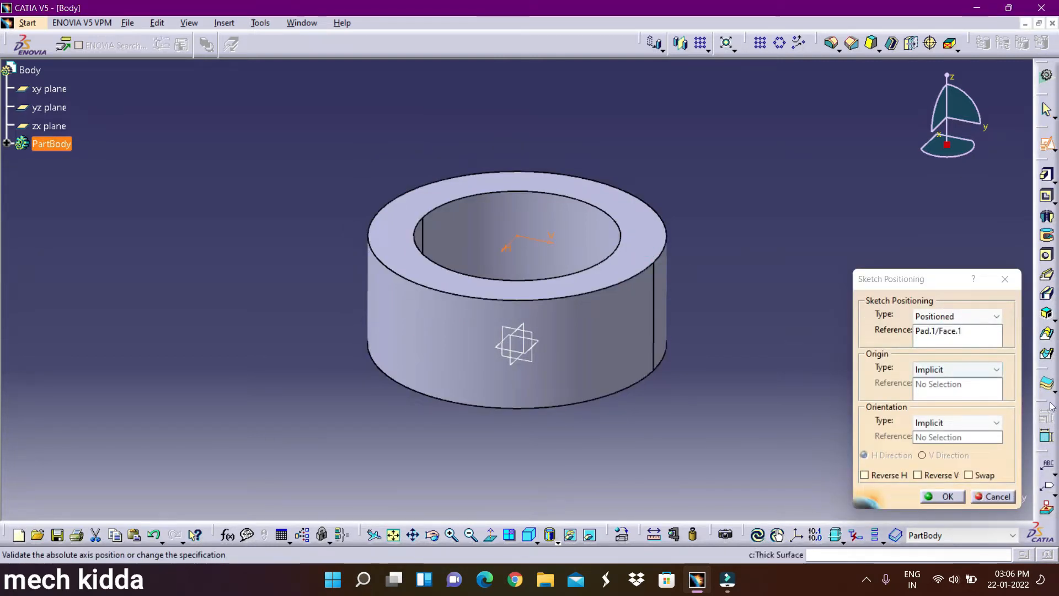
click(943, 497)
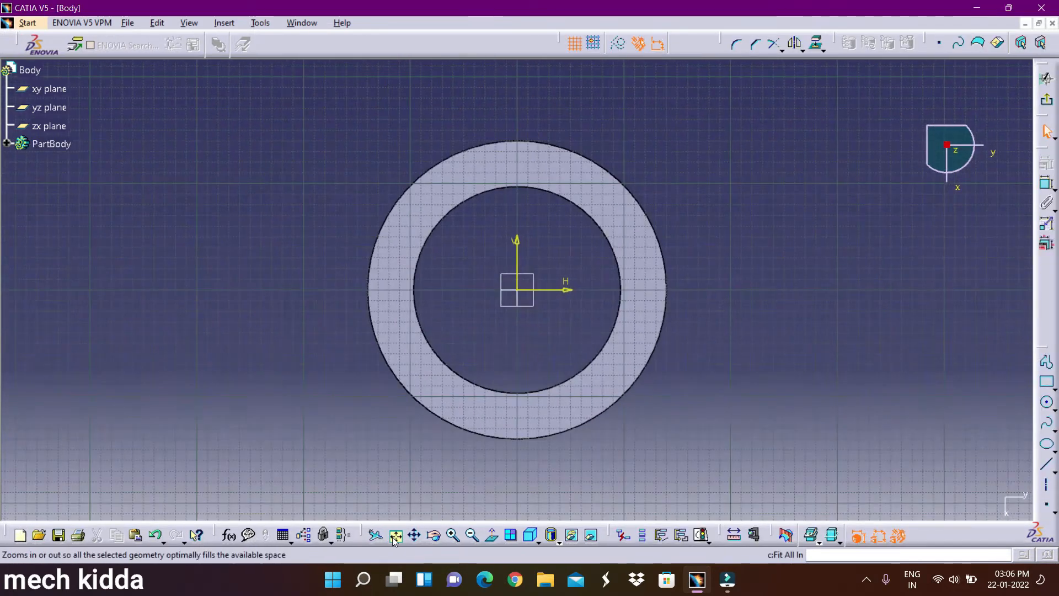
click(394, 535)
middle_drag(472, 339, 455, 507)
- Sketch an open tab profile above the ring from two vertical lines joined by a tangent arc of about 25 mm radius
click(1043, 364)
click(454, 229)
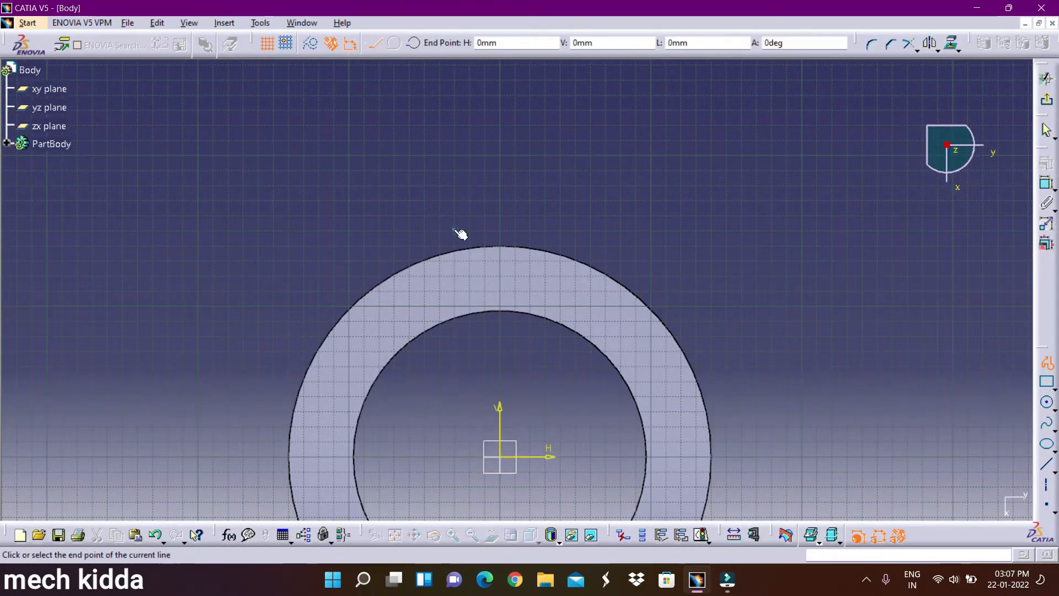
drag(454, 167, 531, 169)
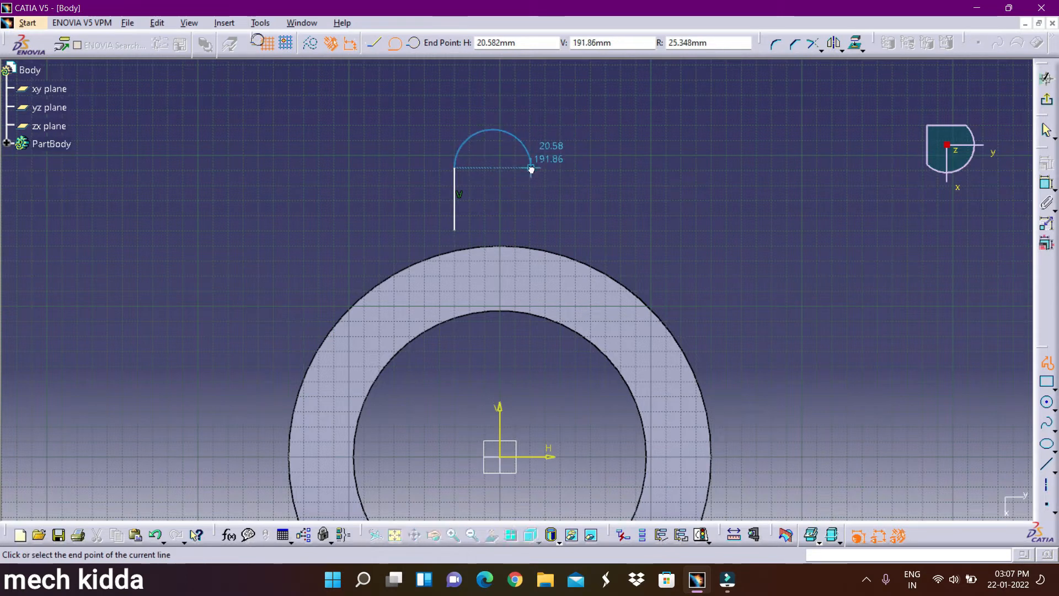
click(531, 169)
click(532, 229)
right_click(591, 217)
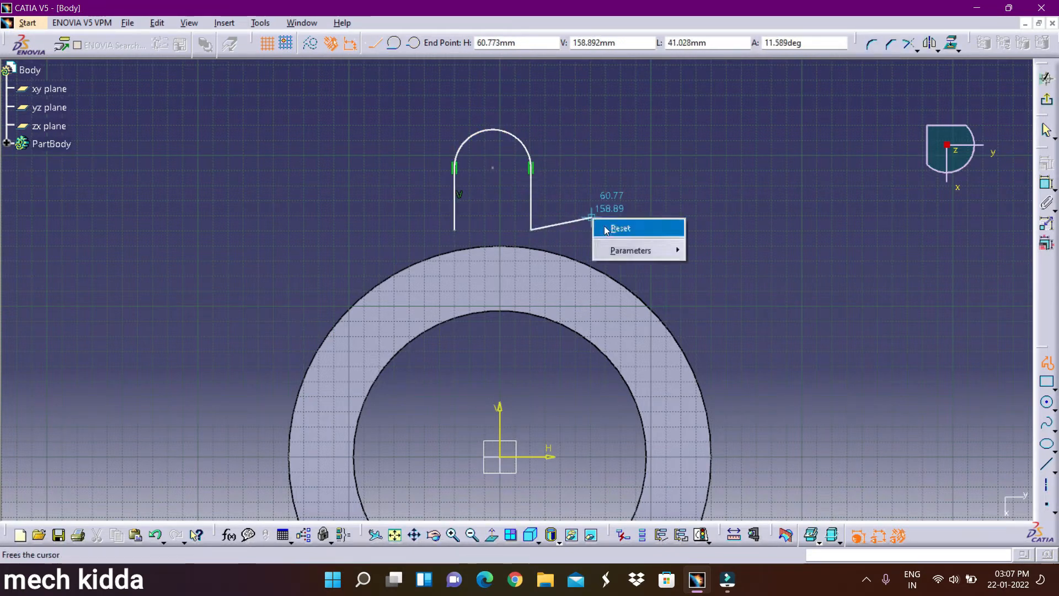
click(216, 496)
click(155, 534)
double_click(531, 229)
click(1049, 187)
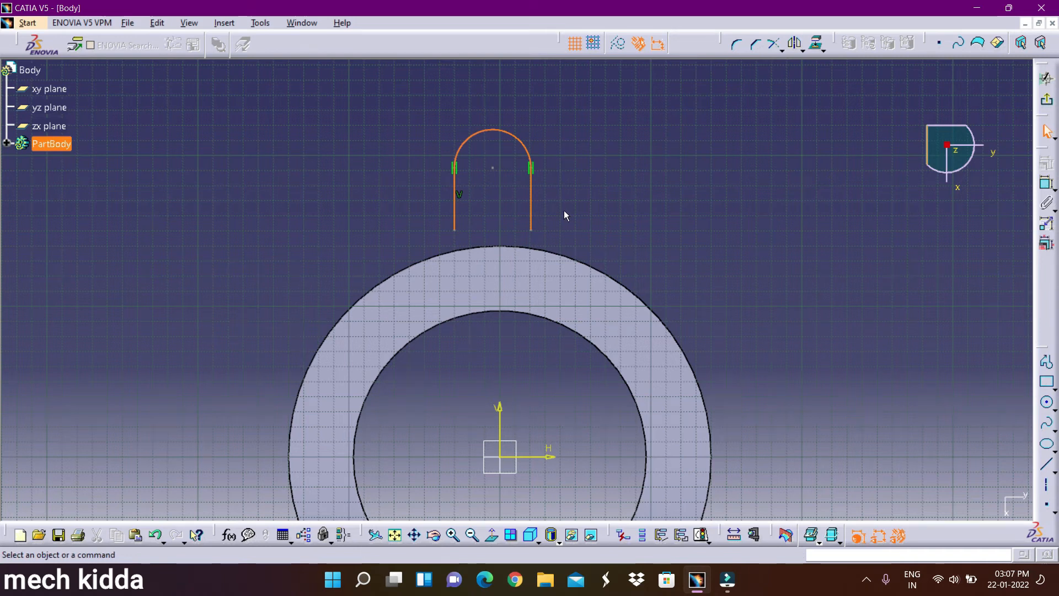
- Project the ring's outer circular edge onto the sketch plane
click(816, 43)
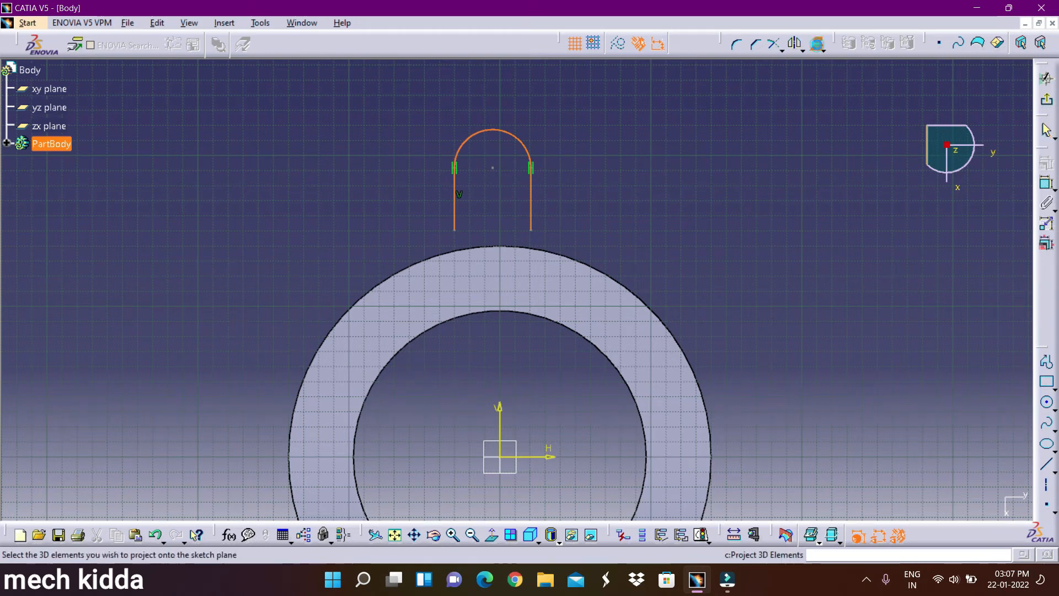
click(528, 251)
click(1047, 224)
click(586, 249)
click(696, 217)
right_click(695, 214)
click(748, 388)
- Constrain the lower endpoint of the tab's right line to coincide with the projected outer circle
click(1045, 182)
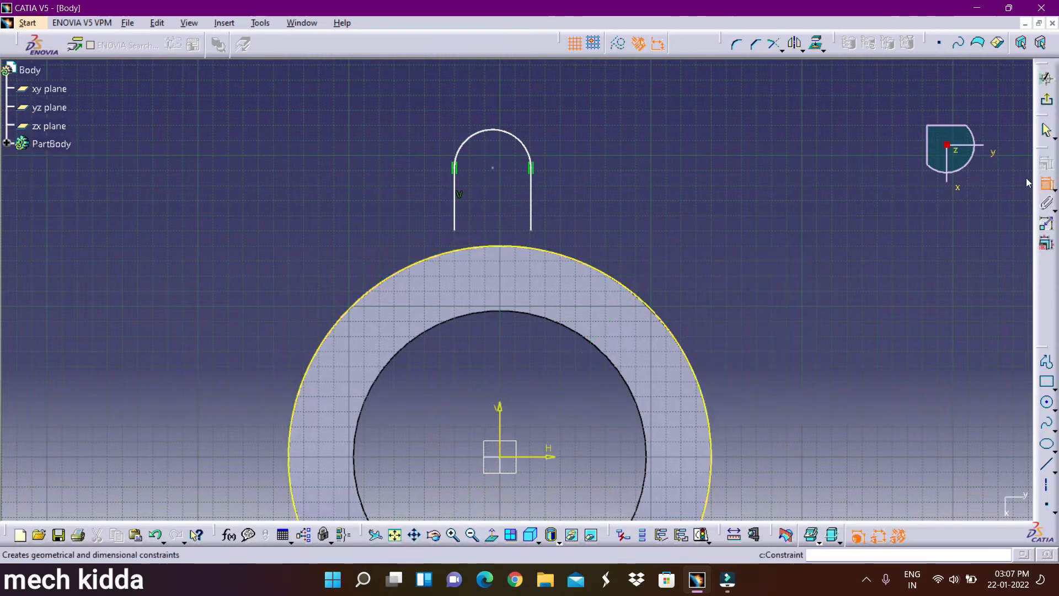
click(535, 248)
click(530, 231)
right_click(603, 243)
click(602, 238)
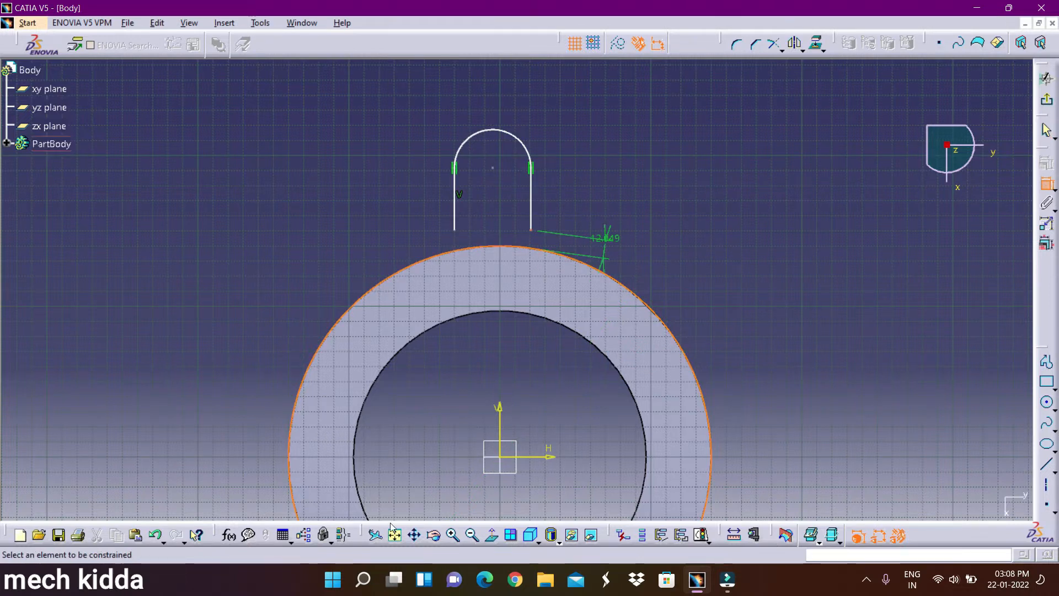
- Constrain the lower endpoint of the tab's left line to coincide with the projected outer circle
click(472, 535)
click(453, 535)
click(452, 534)
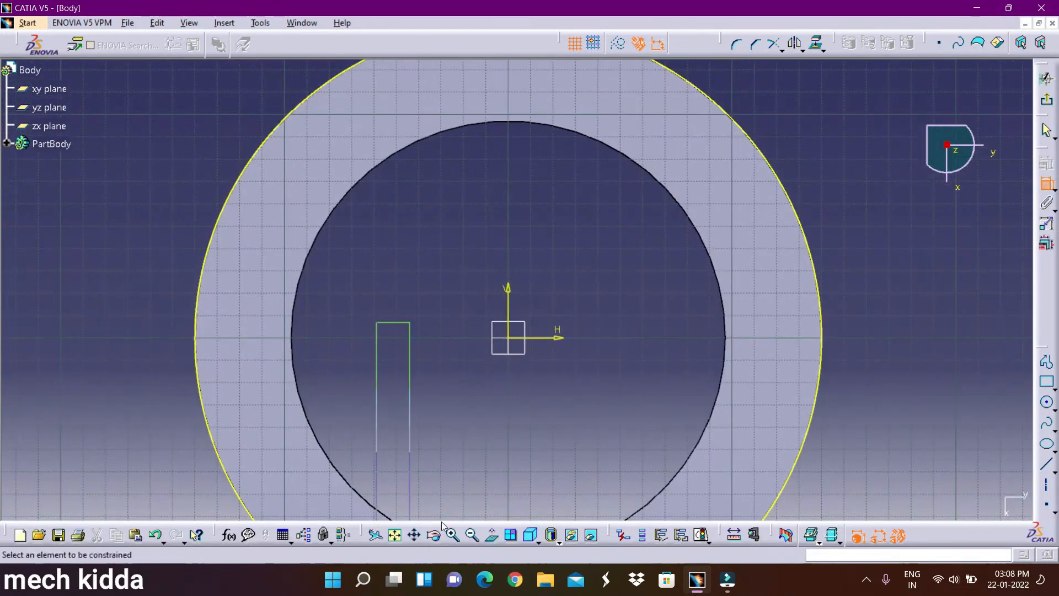
middle_drag(494, 201, 546, 368)
click(529, 331)
click(535, 334)
right_click(606, 293)
click(662, 412)
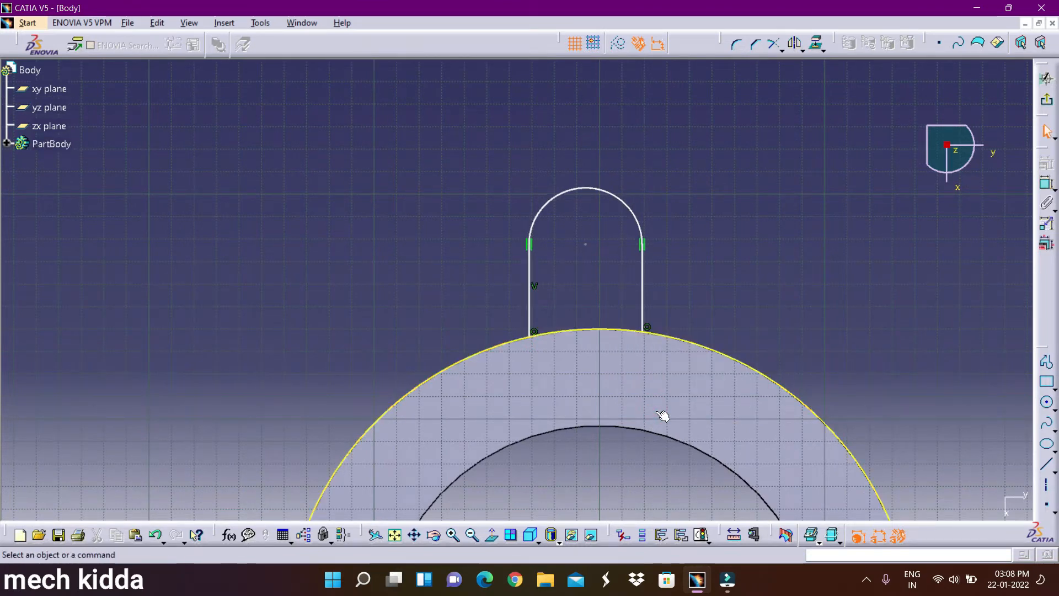
- Constrain the tab arc's centre point to coincide with the sketch's V axis
key(ctrl+z)
click(1046, 183)
click(395, 536)
click(508, 152)
click(513, 269)
right_click(659, 194)
click(686, 240)
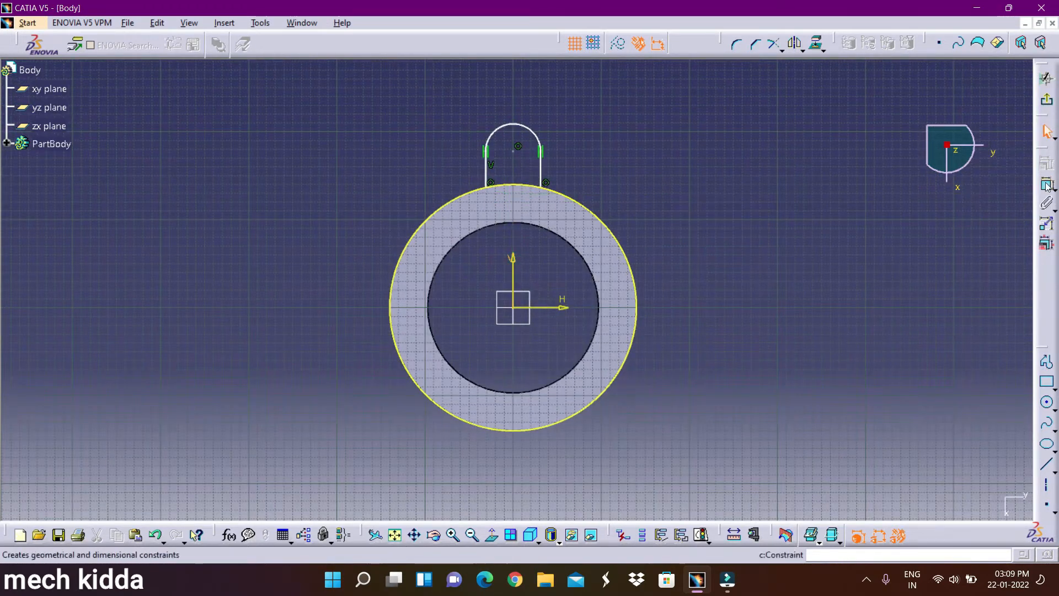
key(ctrl+z)
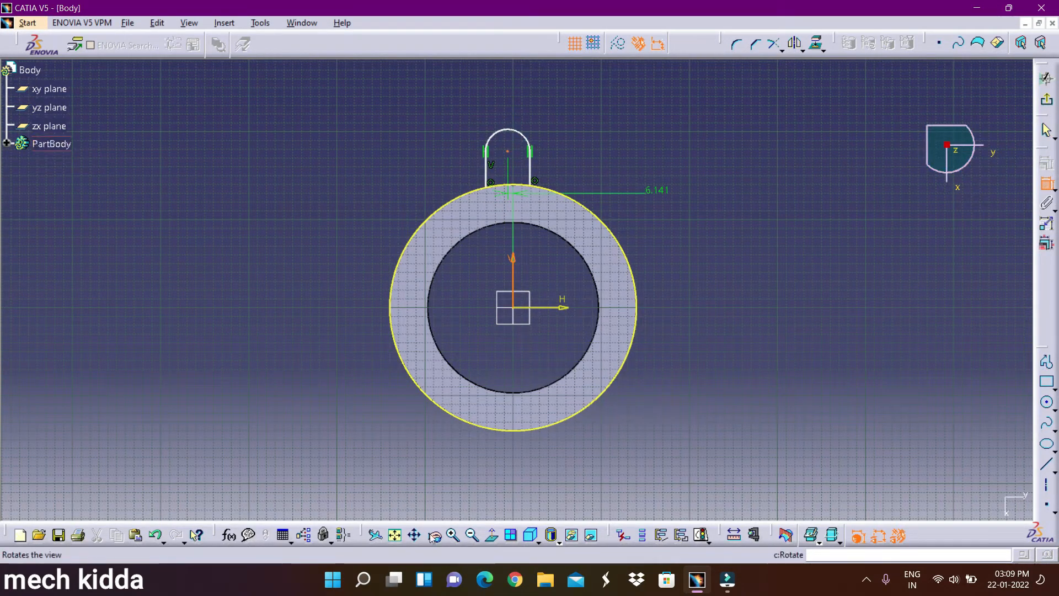
- Dimension the tab arc with a radius of 50 mm
click(523, 135)
double_click(603, 131)
text(50)
key(Return)
click(395, 535)
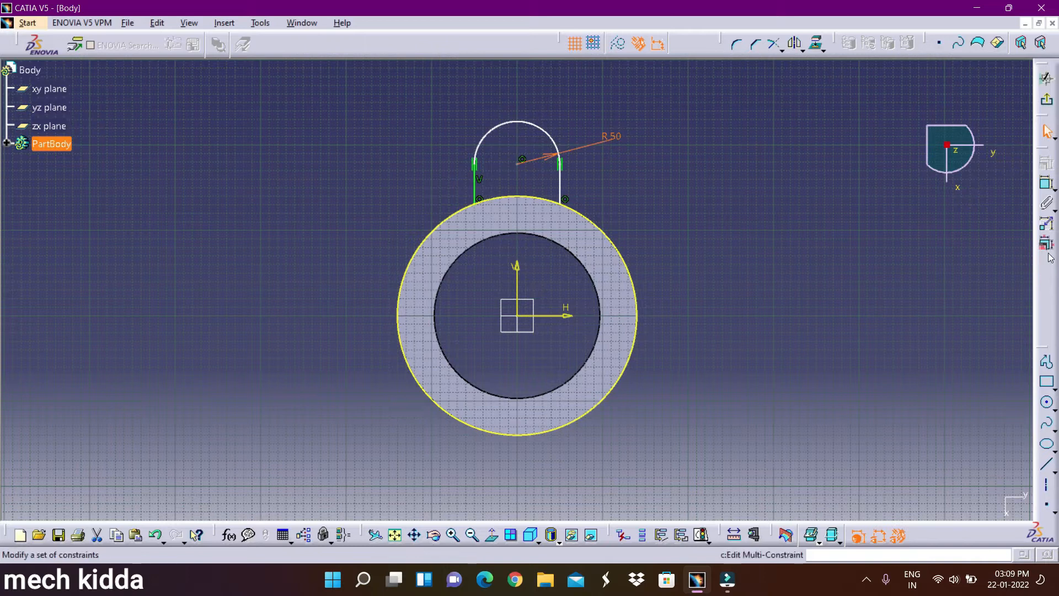
- Draw a circle at the tab arc's centre and set its diameter to 47 mm
click(1047, 402)
click(517, 164)
click(536, 164)
click(1047, 183)
click(600, 170)
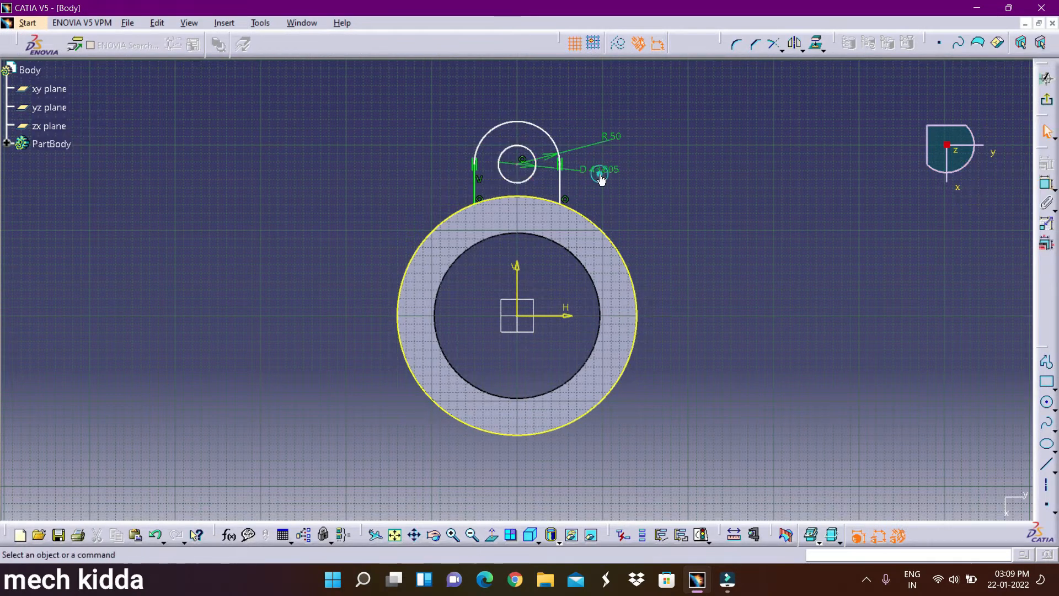
double_click(602, 170)
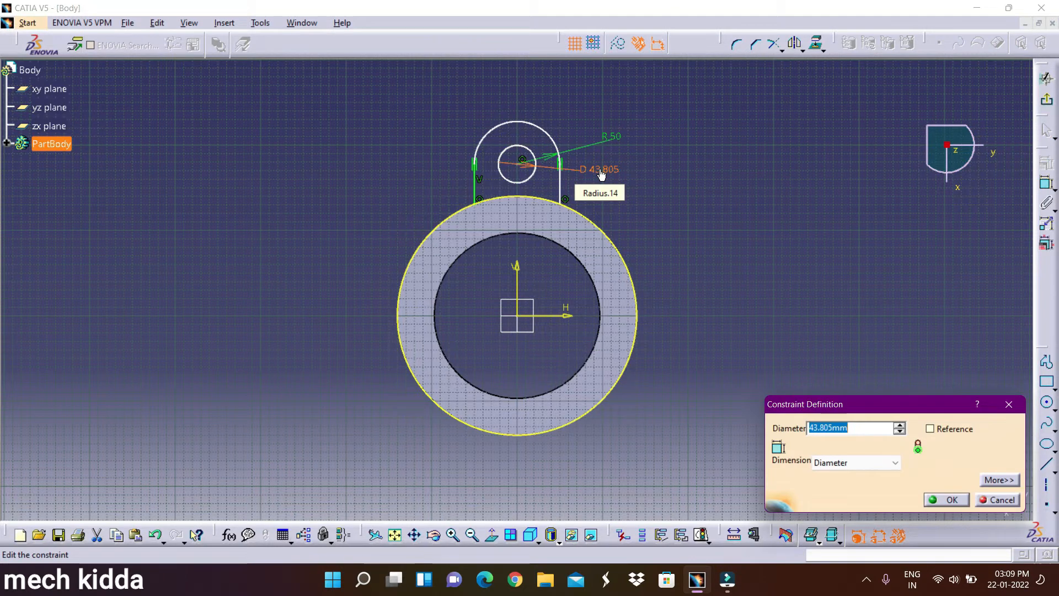
key(Return)
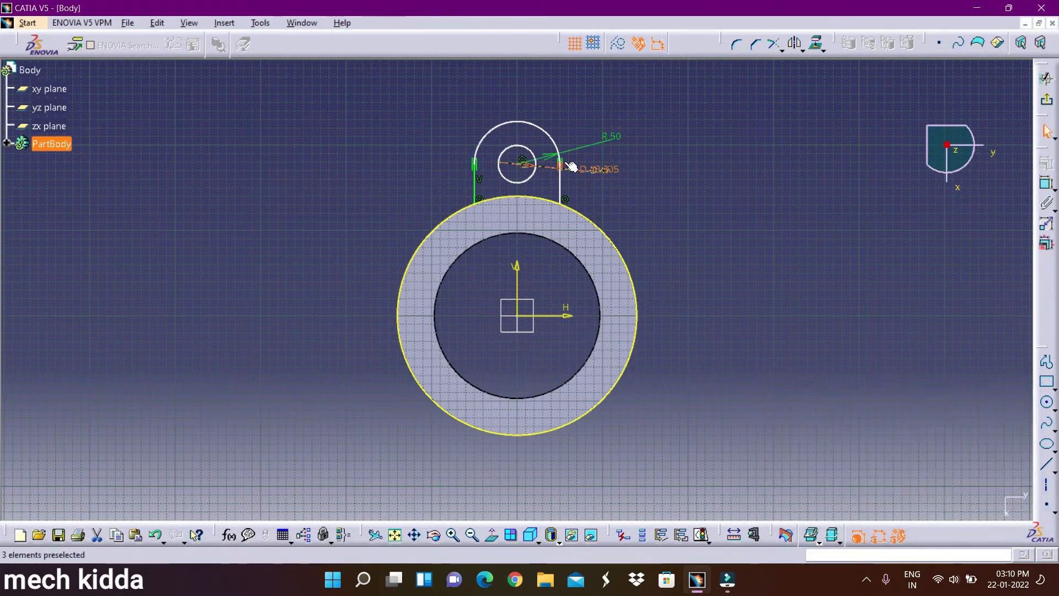
- Dimension the distance from the tab's hole centre to the H axis as 175 mm
click(517, 163)
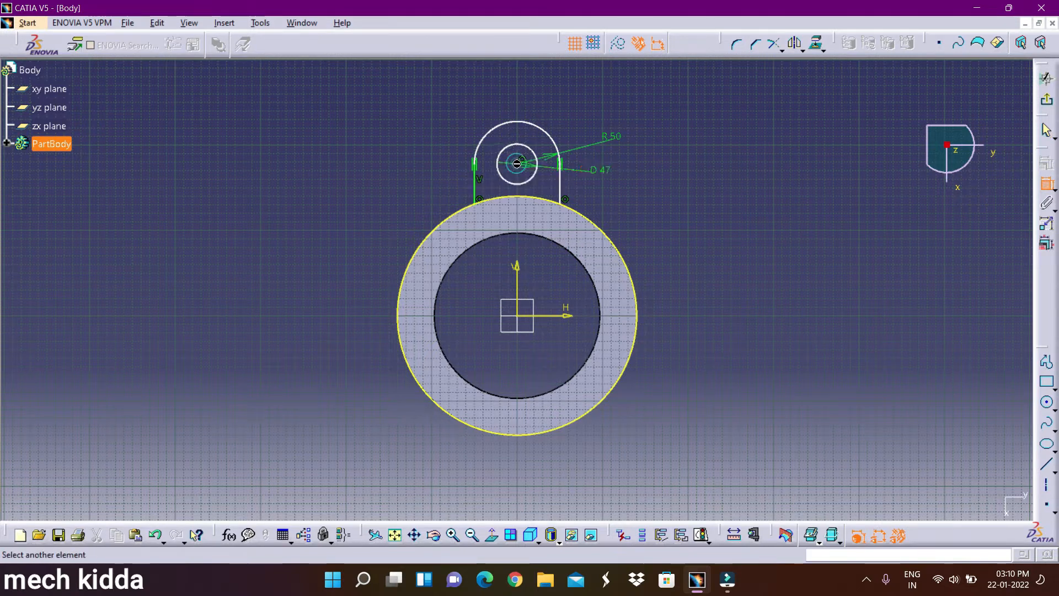
click(561, 315)
double_click(690, 235)
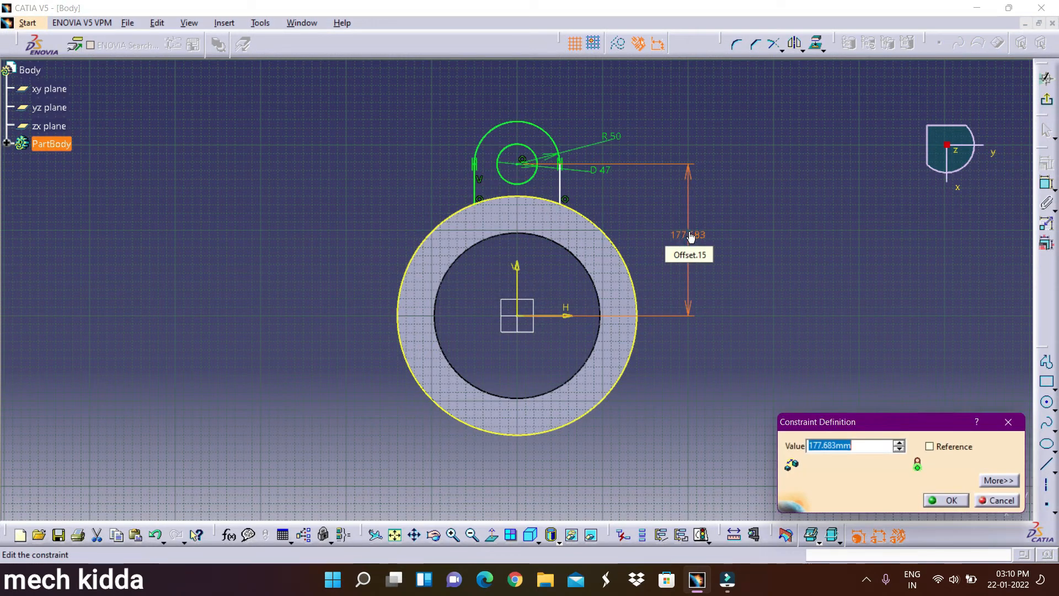
text(175)
key(Return)
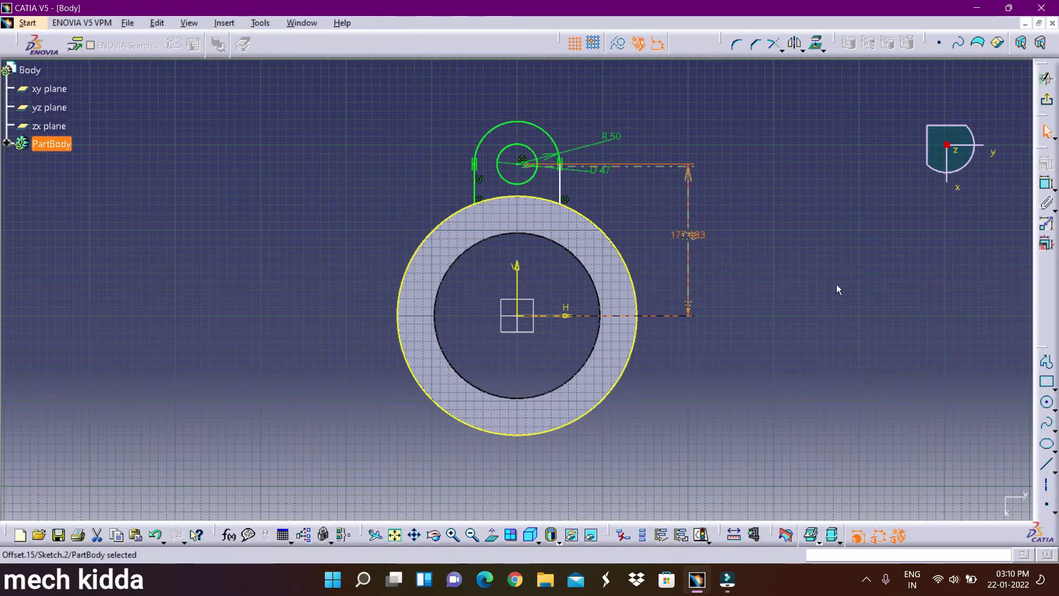
- Constrain the tab's right line to be vertical
right_click(560, 182)
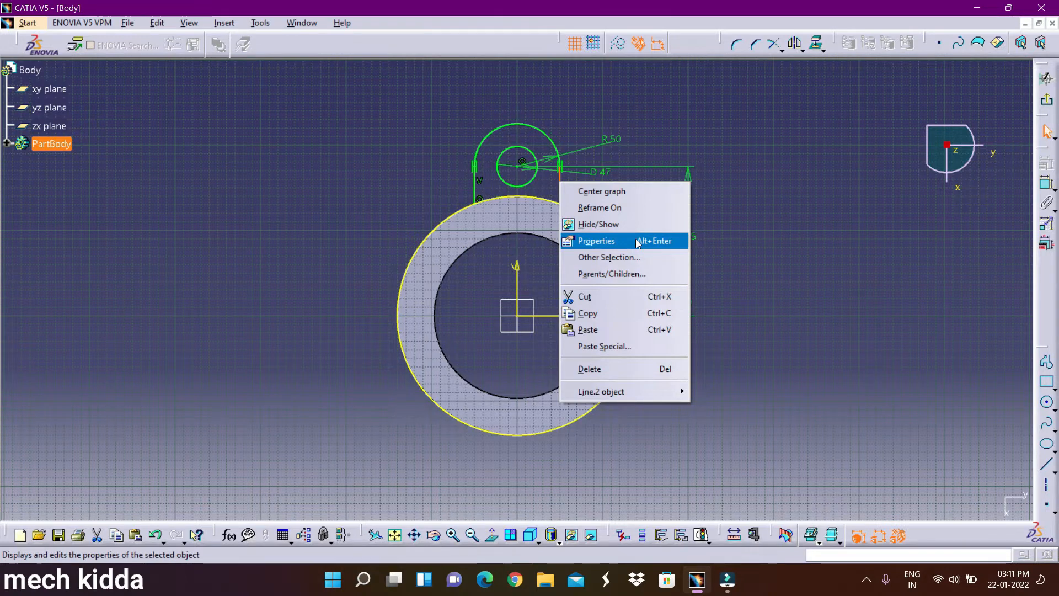
mouse_move(602, 391)
click(716, 442)
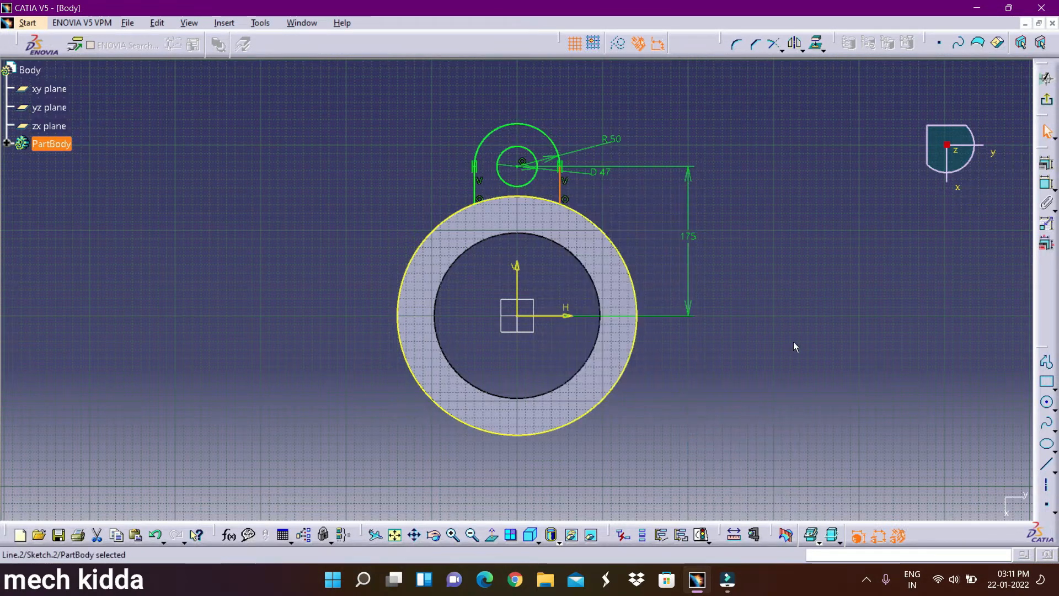
- Quick Trim the projected outer circle to the arc between the tab's two lines and exit the sketch
click(780, 49)
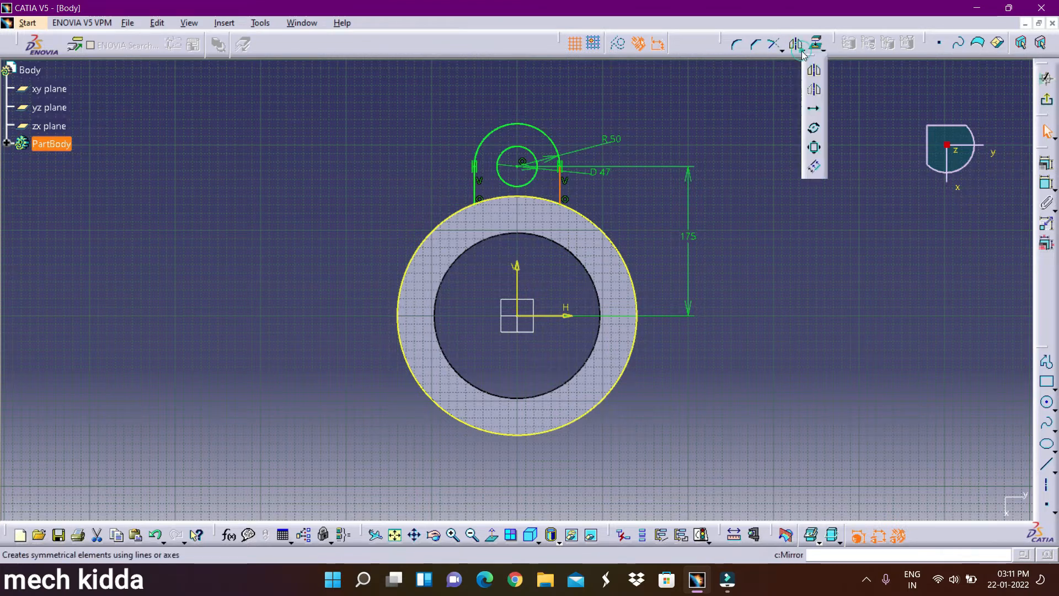
click(796, 110)
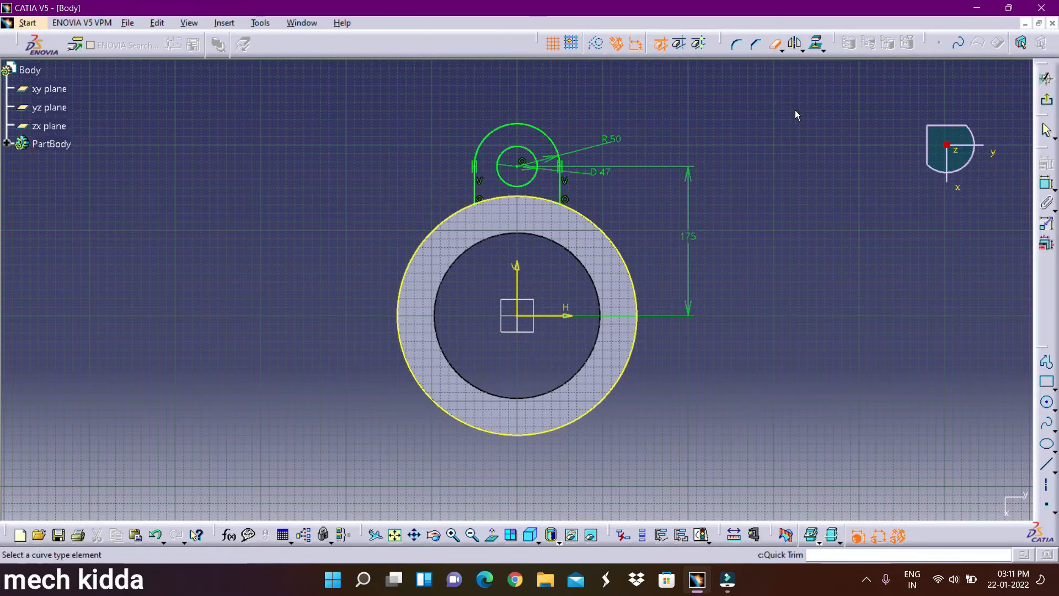
click(619, 248)
click(395, 534)
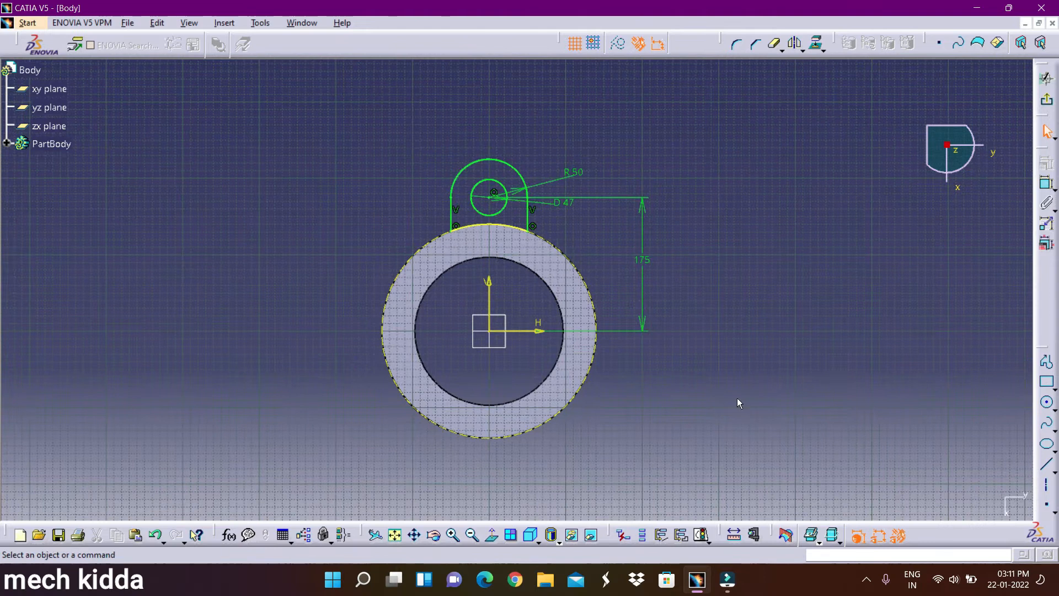
click(1046, 100)
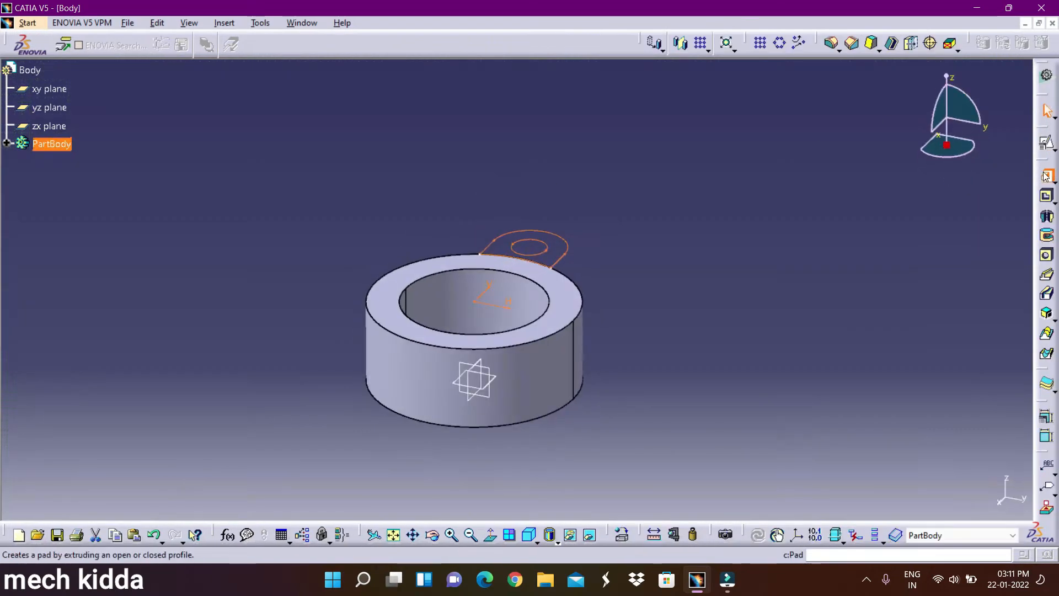
- Pad the tab sketch 32 mm downward along the ring's side by reversing the direction
click(1047, 175)
click(886, 454)
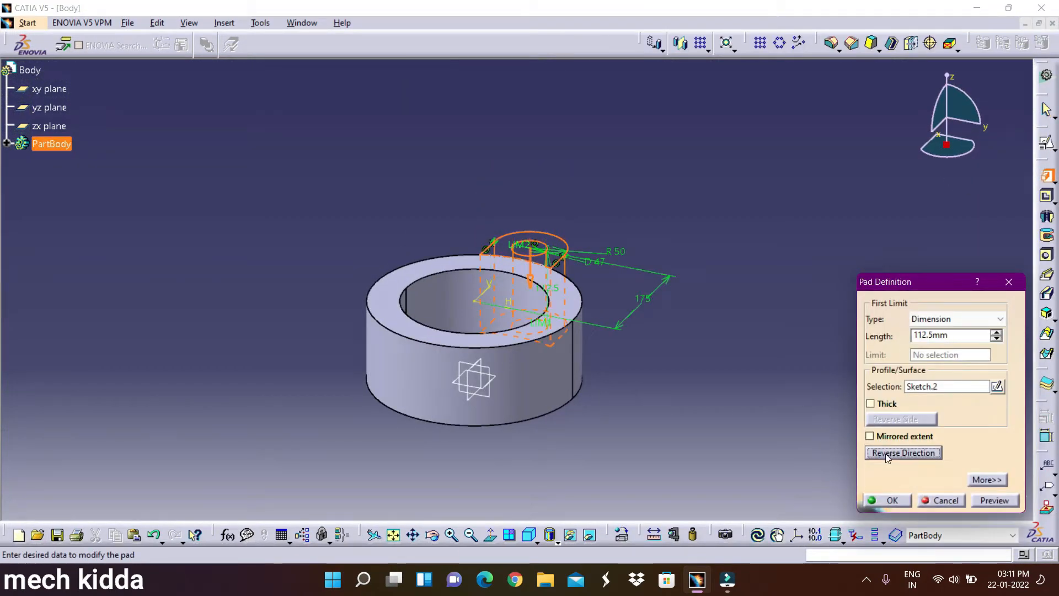
double_click(960, 337)
text(37.5)
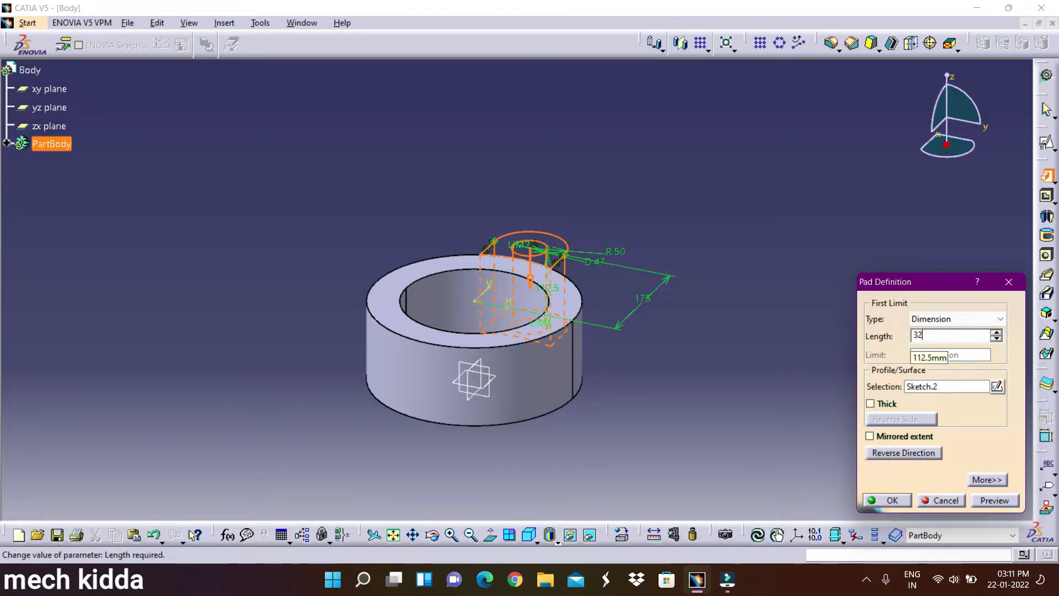
key(Return)
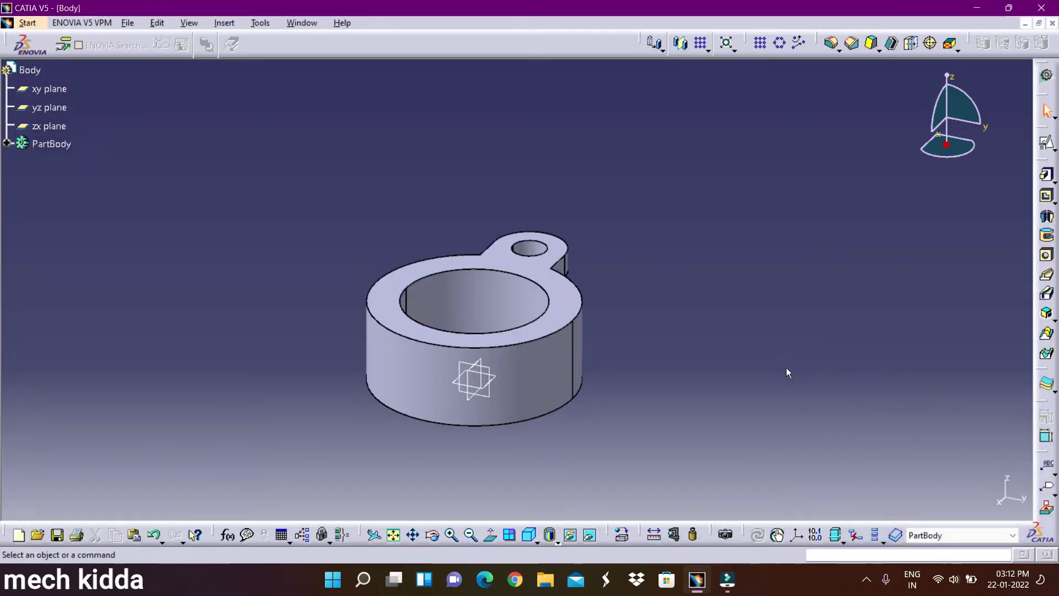
- Circular-pattern the tab pad around the ring, using the ring's top face as reference, with 3 instances at 120° angular spacing
click(708, 49)
click(720, 88)
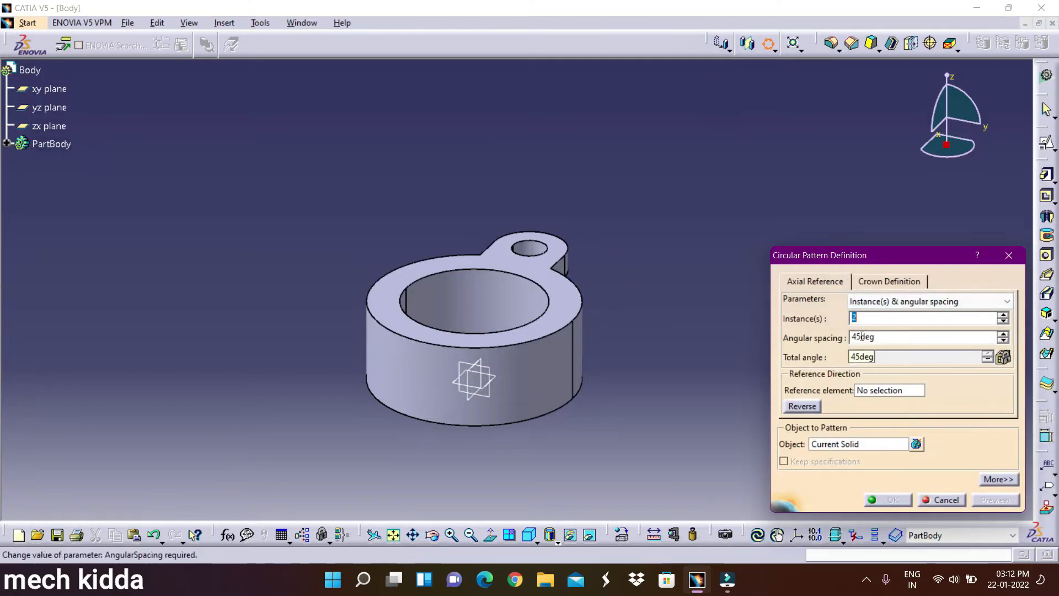
click(882, 444)
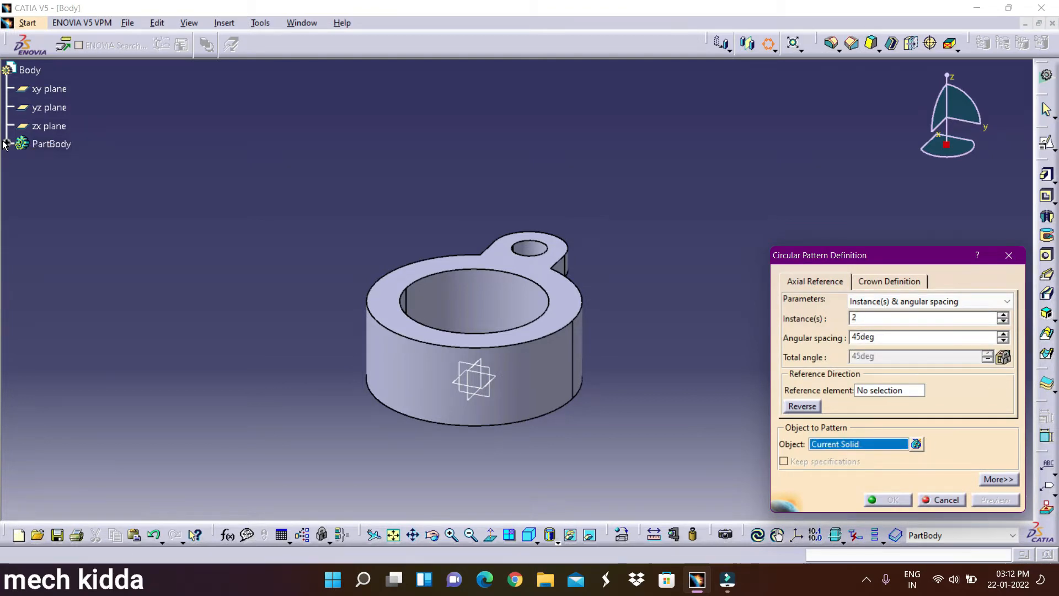
click(7, 144)
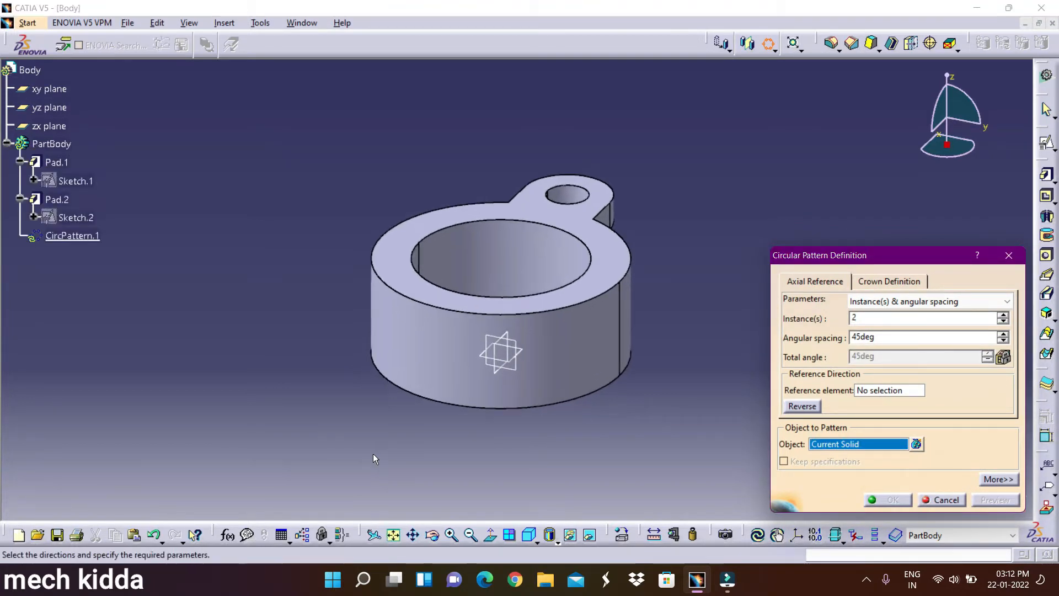
click(569, 343)
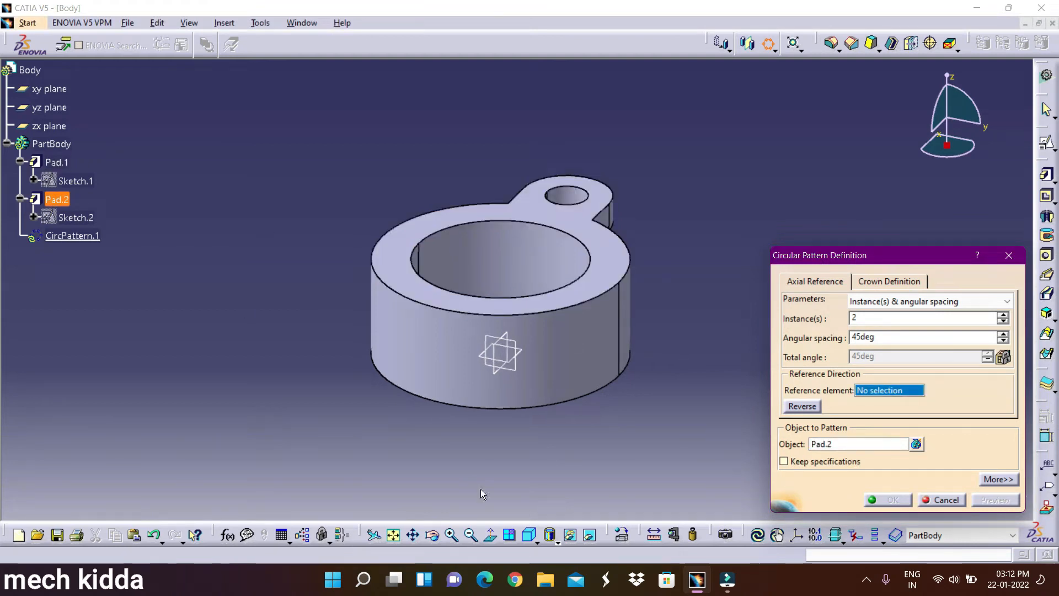
click(554, 295)
click(888, 320)
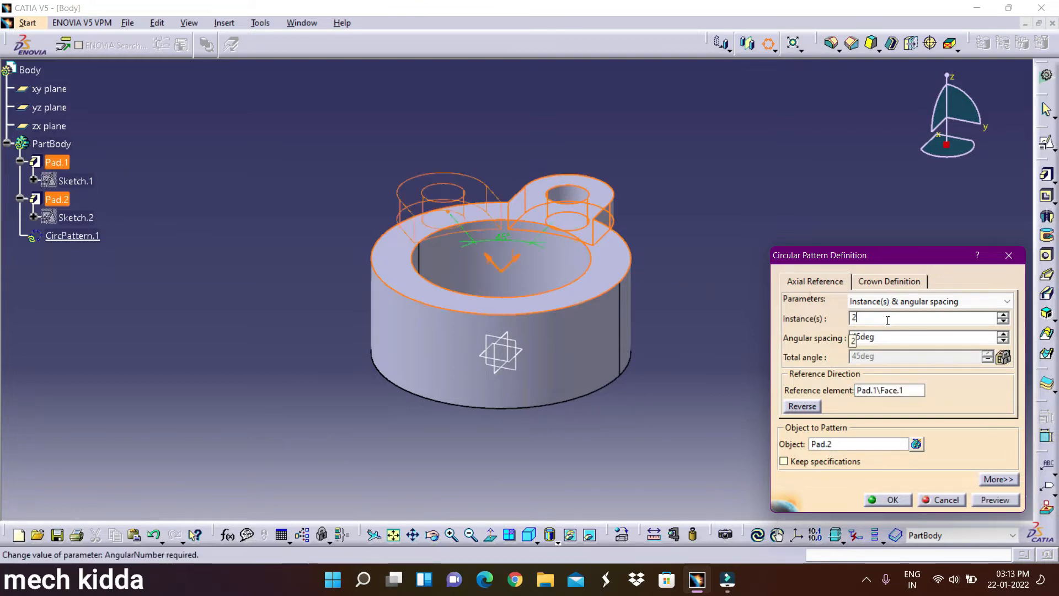
text(3)
click(919, 337)
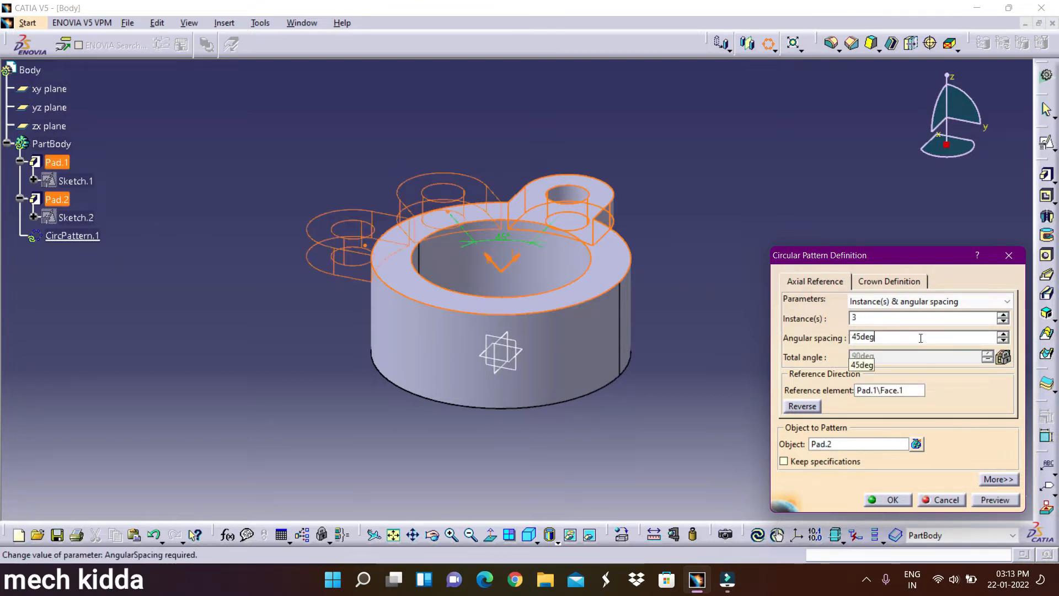
text(120)
key(Return)
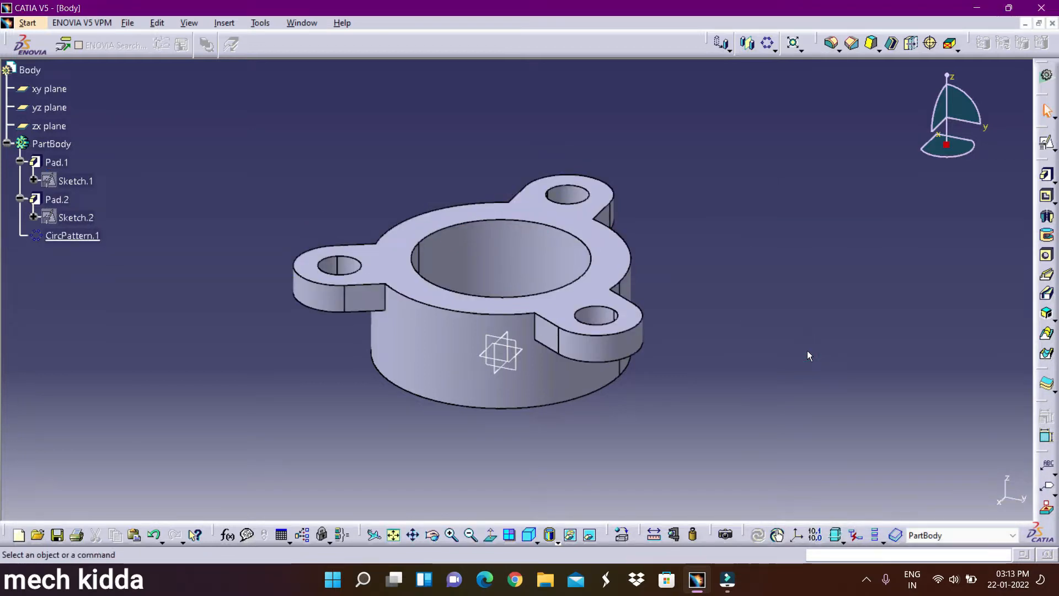
- Mirror the whole solid about the ring's bottom face and return to the isometric view
middle_drag(626, 366, 776, 144)
click(651, 298)
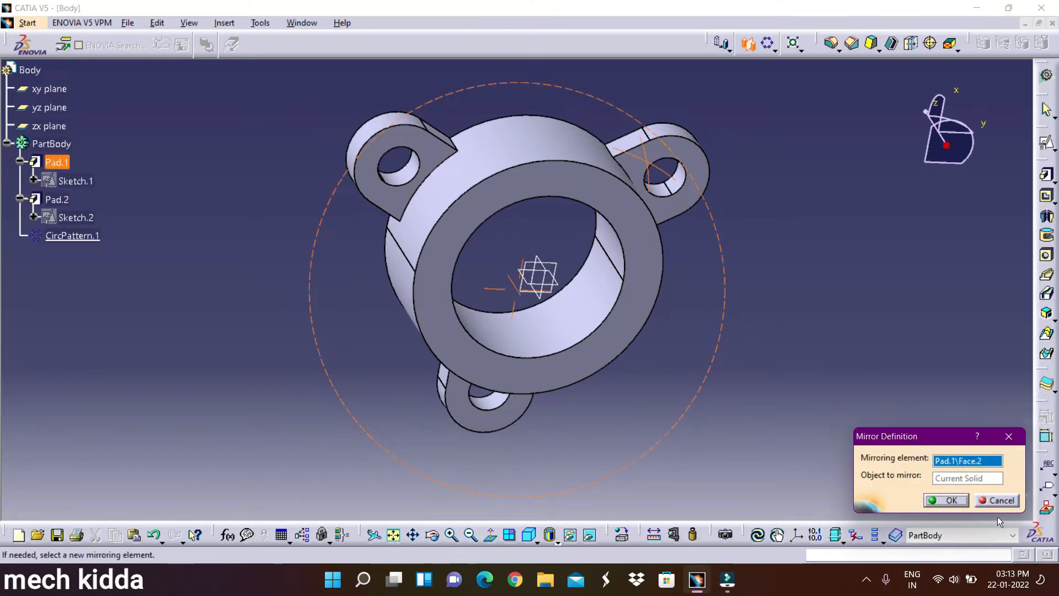
click(946, 500)
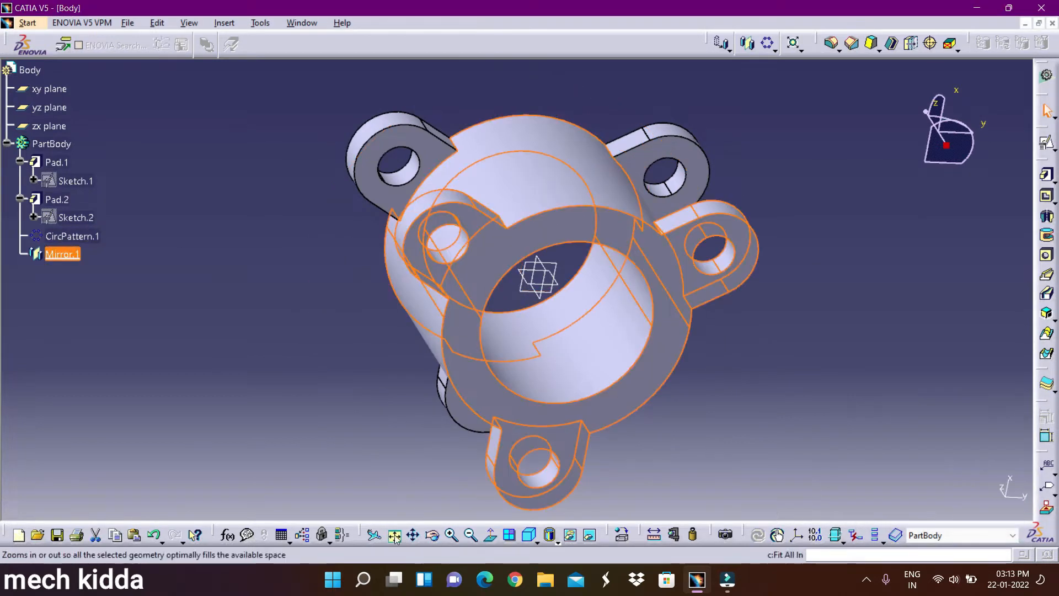
click(528, 535)
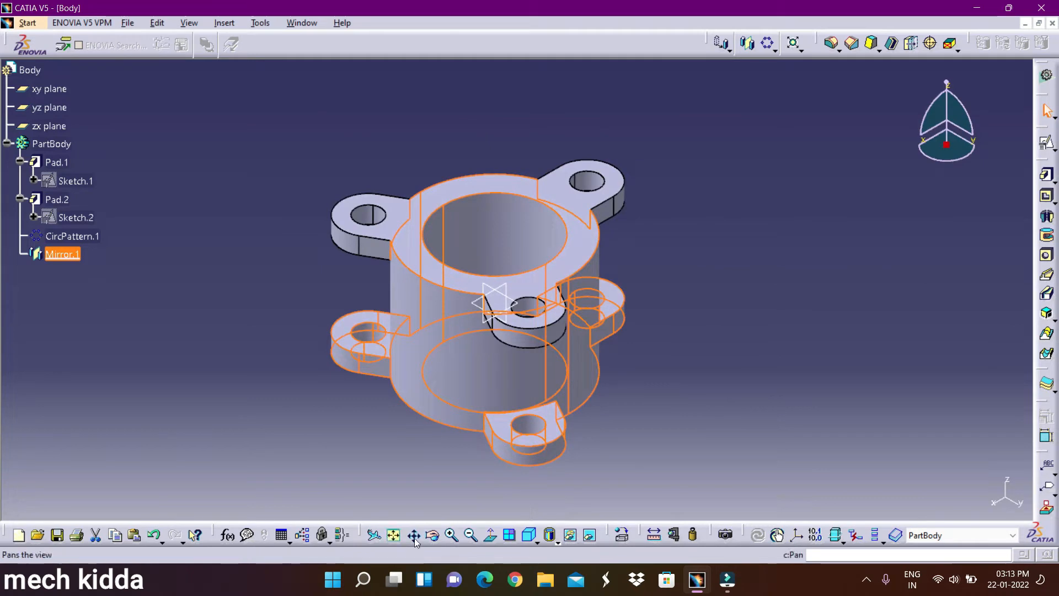
click(741, 413)
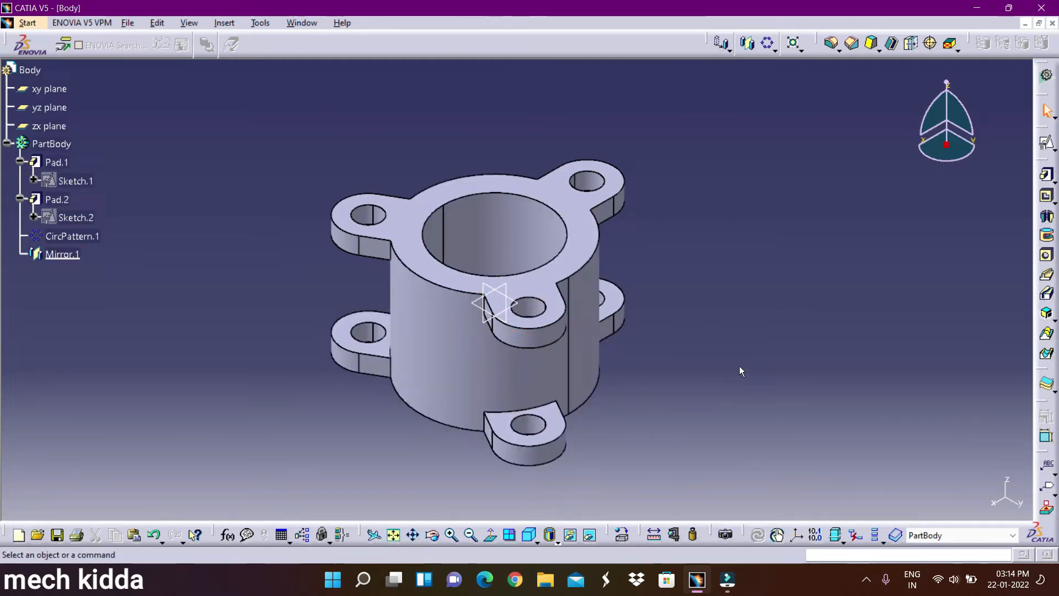
- Create a reference plane offset 160 mm from the yz plane
click(62, 254)
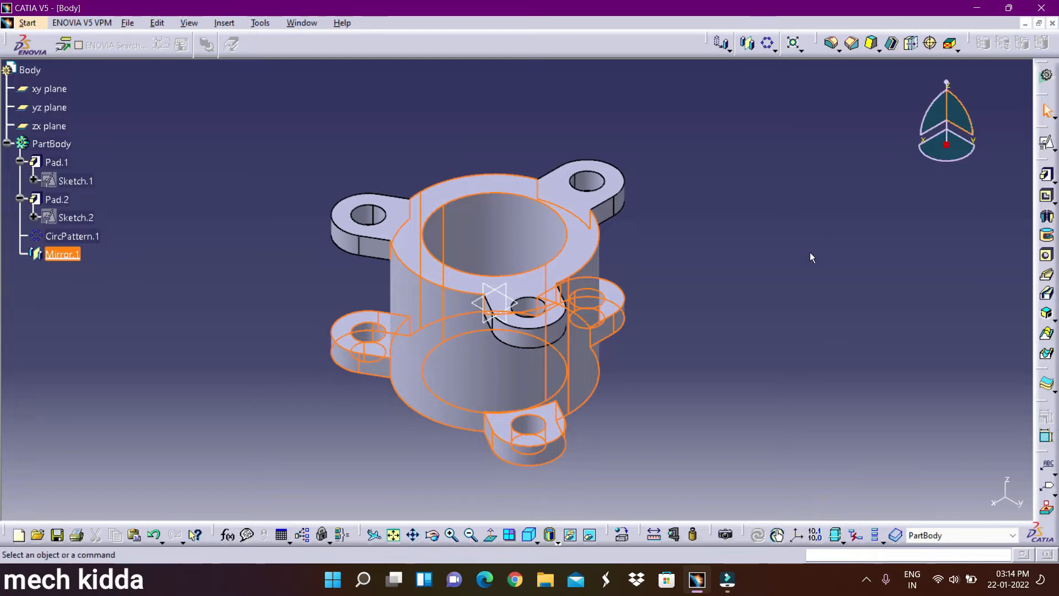
drag(1046, 164, 634, 42)
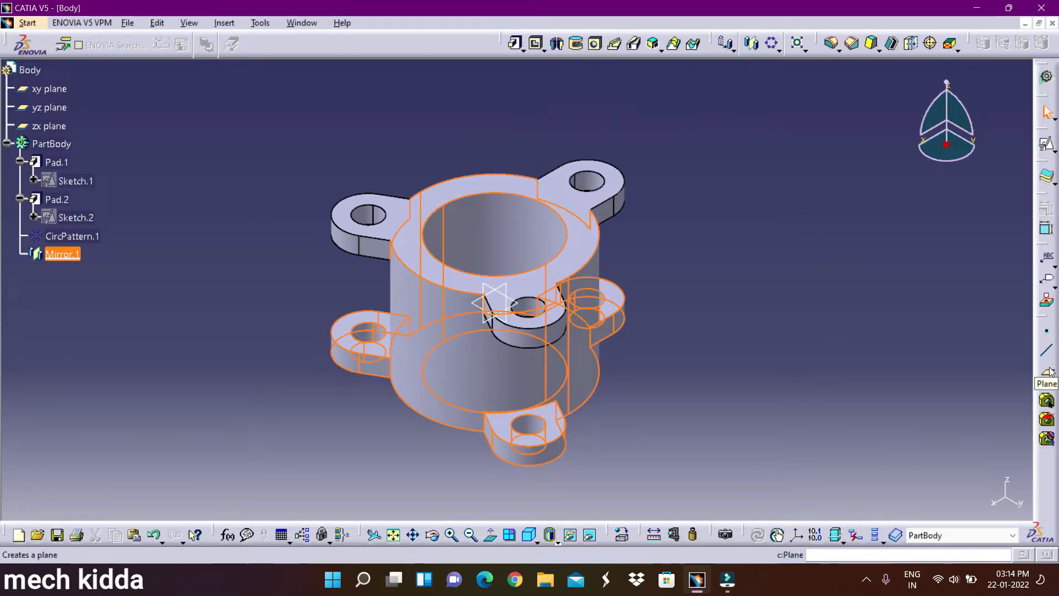
click(1047, 371)
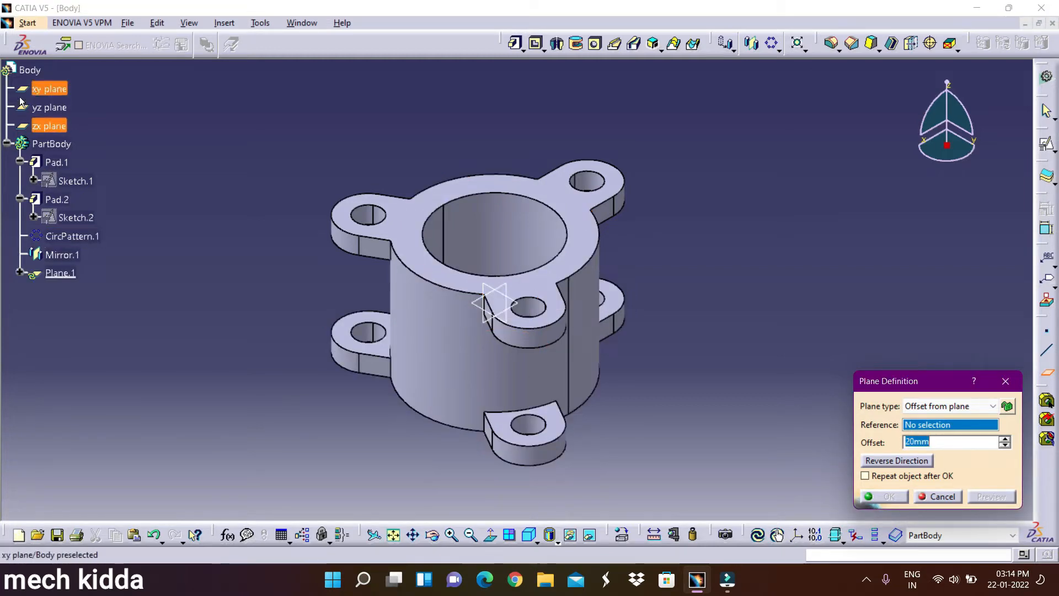
click(498, 292)
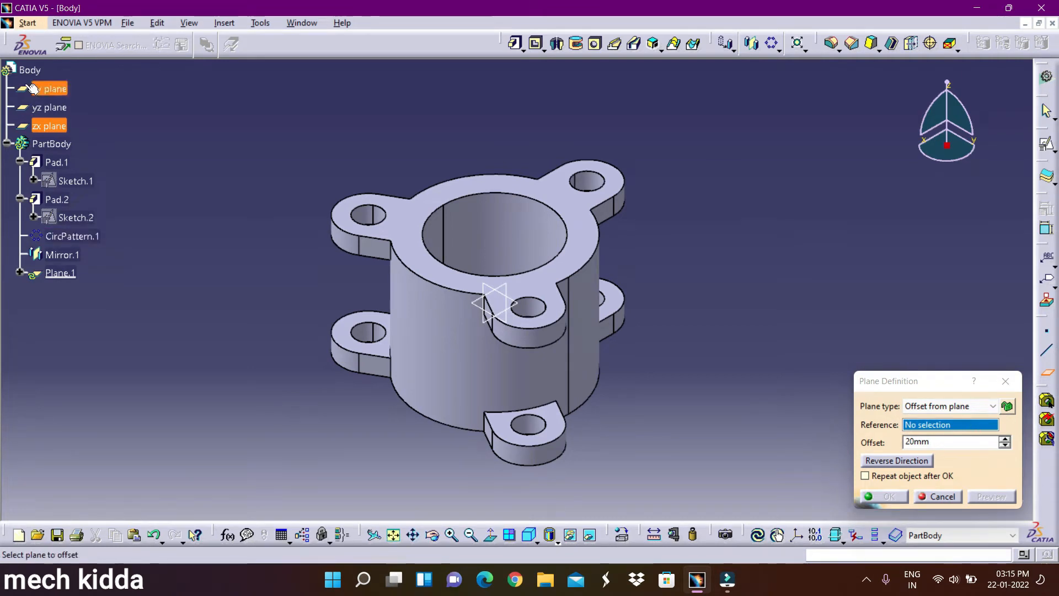
click(488, 302)
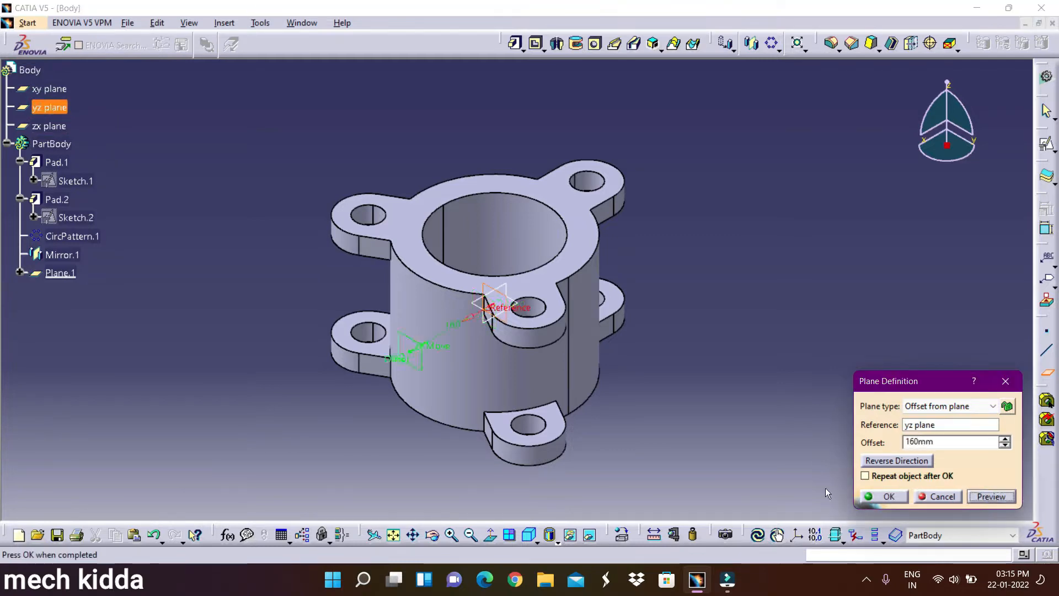
click(873, 493)
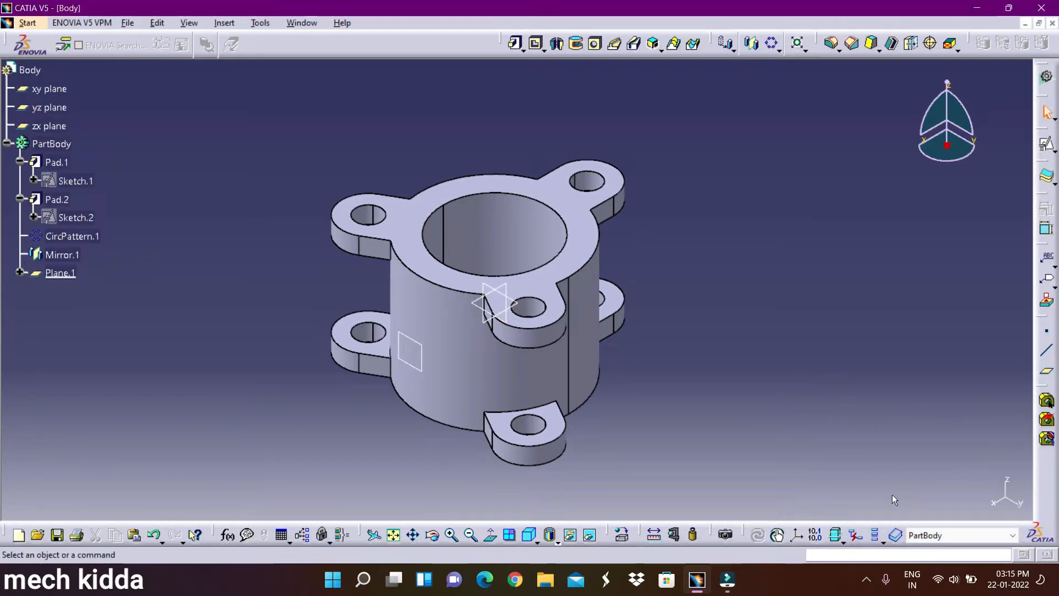
- Create a second reference plane offset from the first one in the reverse direction, on the opposite side of the cylinder
click(1046, 370)
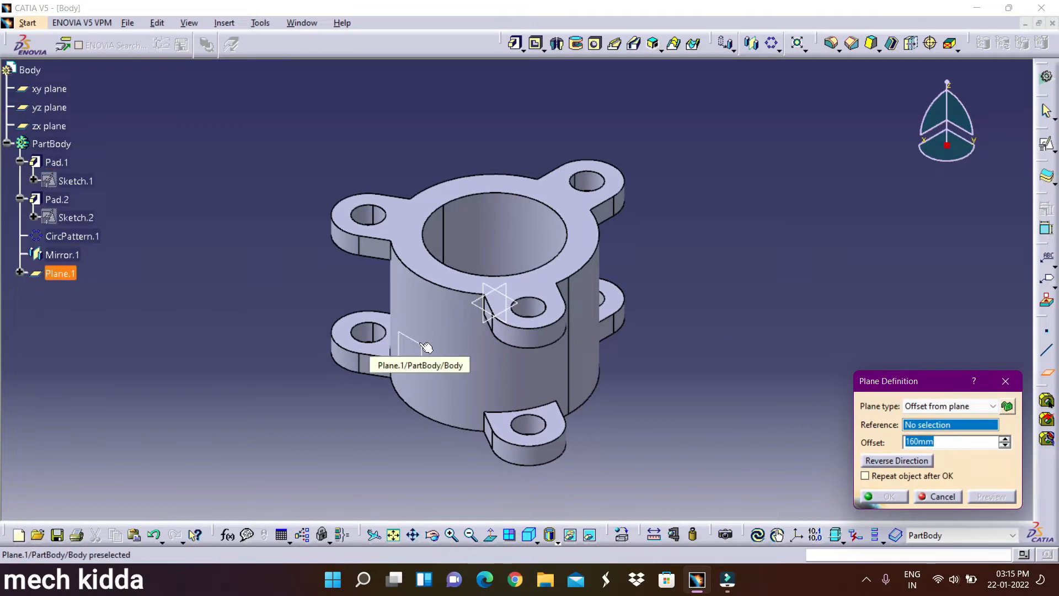
click(409, 353)
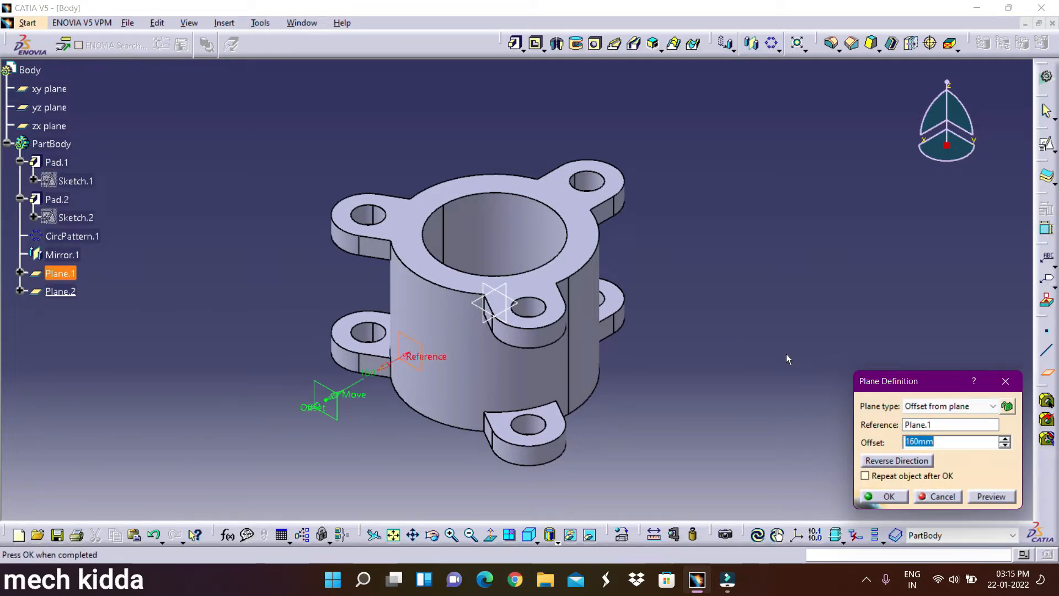
click(895, 461)
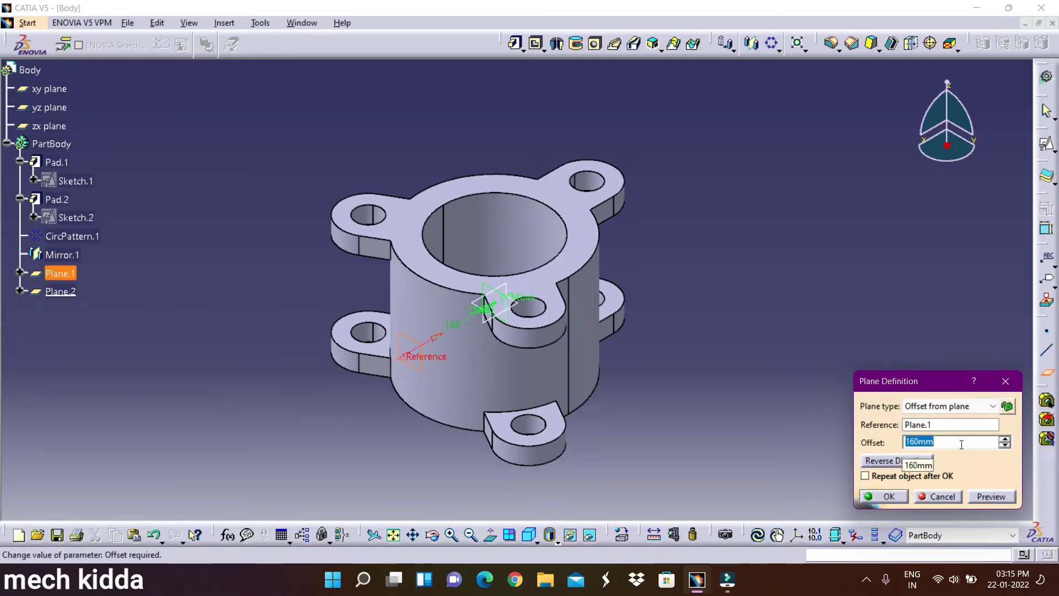
key(Return)
click(892, 497)
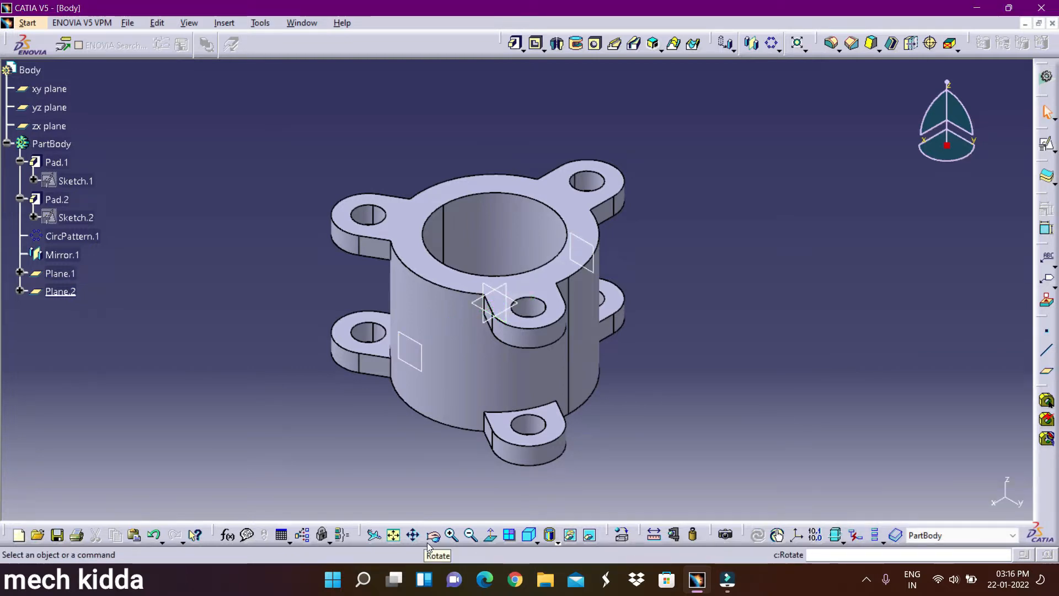
- Open a positioned sketch on the second offset plane (Plane.2) with the H direction reversed
click(60, 273)
click(1046, 144)
click(938, 495)
click(433, 535)
drag(601, 381, 425, 437)
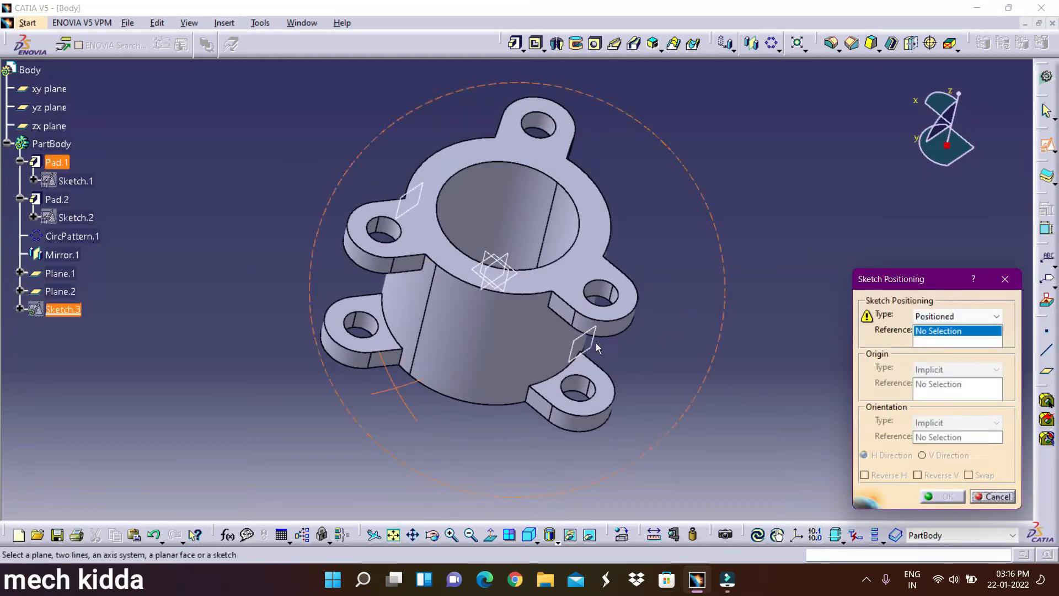
click(596, 349)
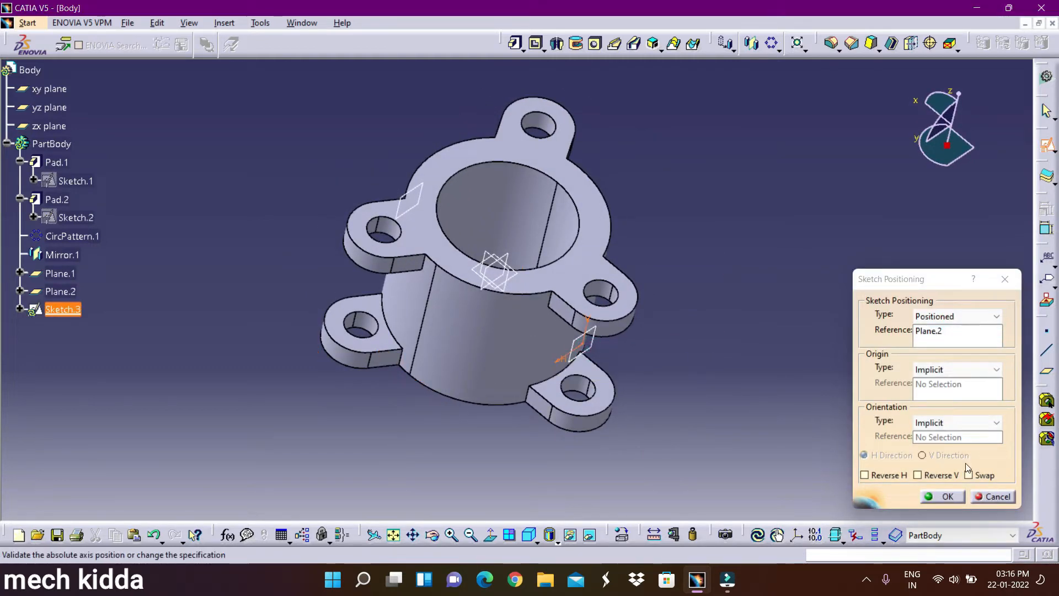
click(864, 475)
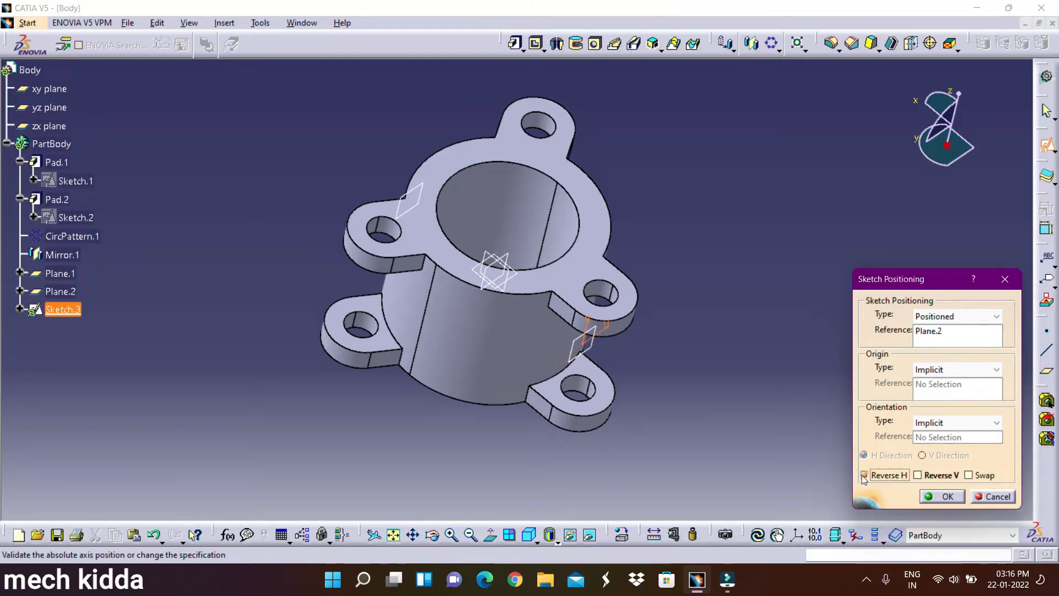
click(942, 496)
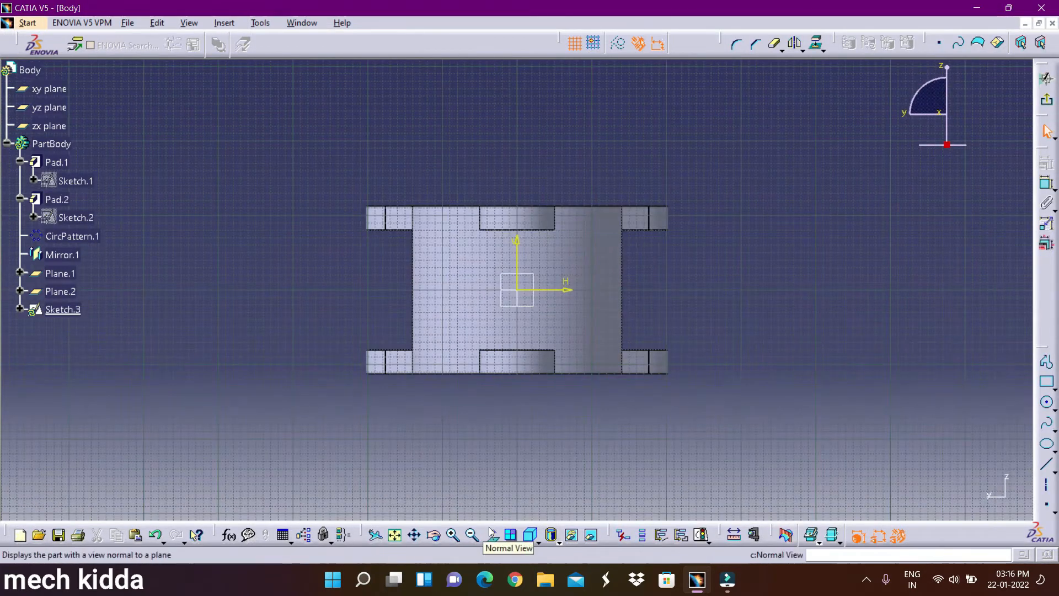
- Draw a circle centred on the sketch origin, dimension its diameter to 75 mm and exit the sketch
click(1046, 401)
click(518, 291)
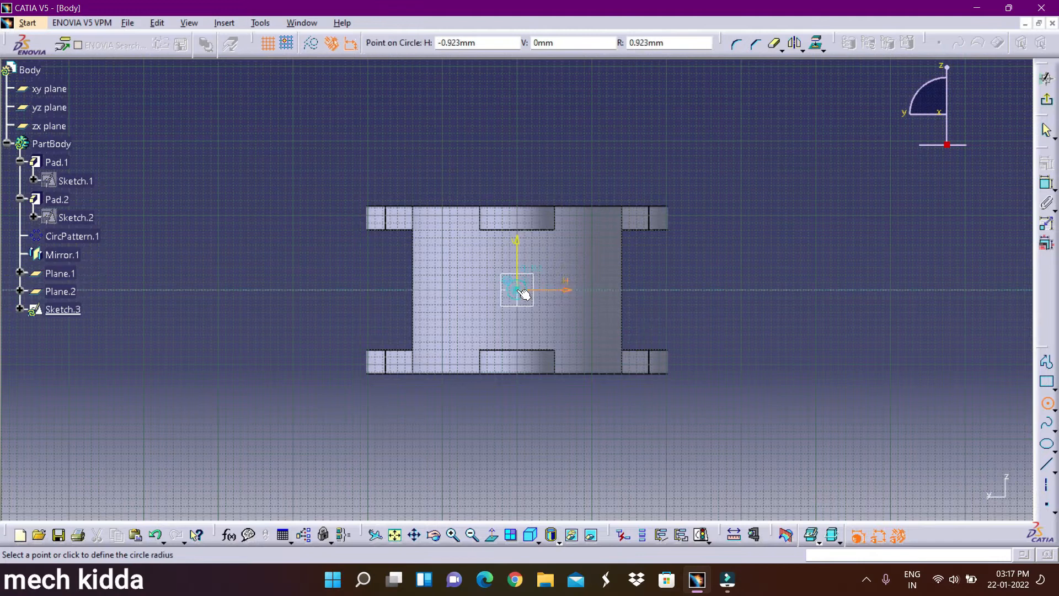
click(561, 291)
click(1046, 183)
click(558, 278)
click(681, 257)
double_click(681, 257)
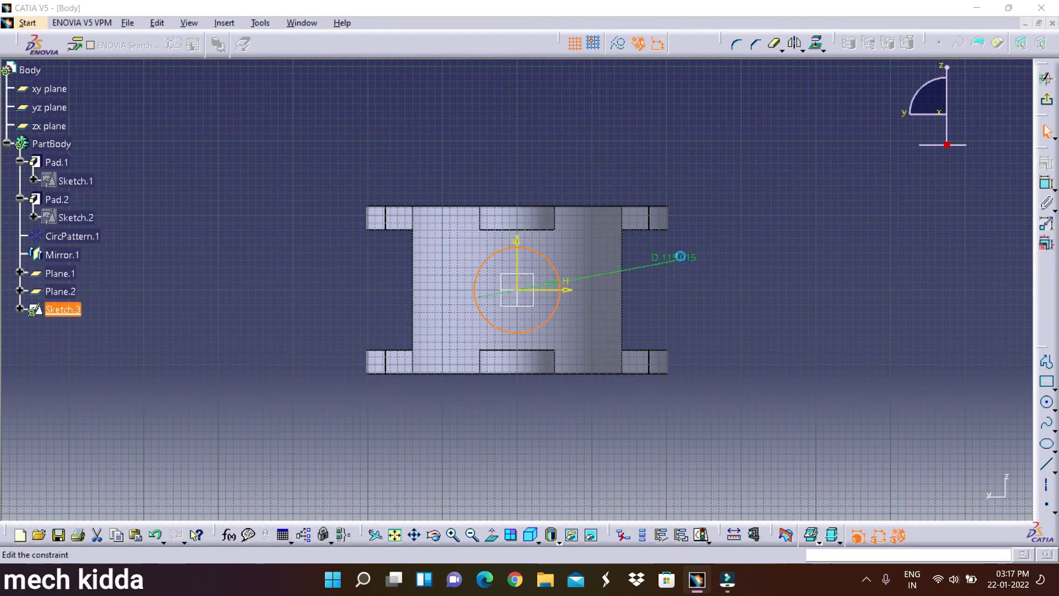
text(75)
key(Return)
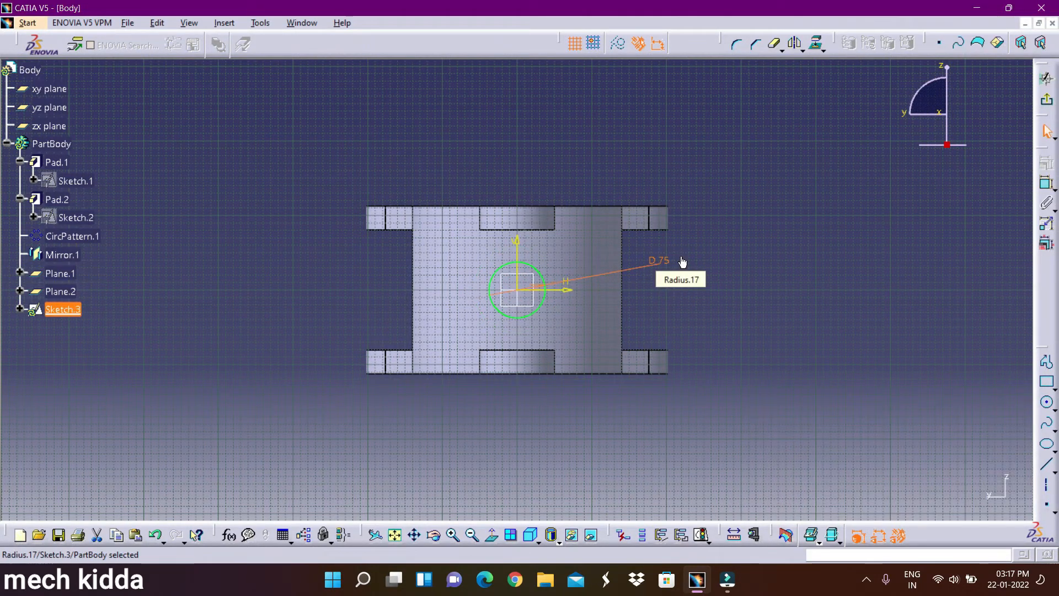
click(1047, 100)
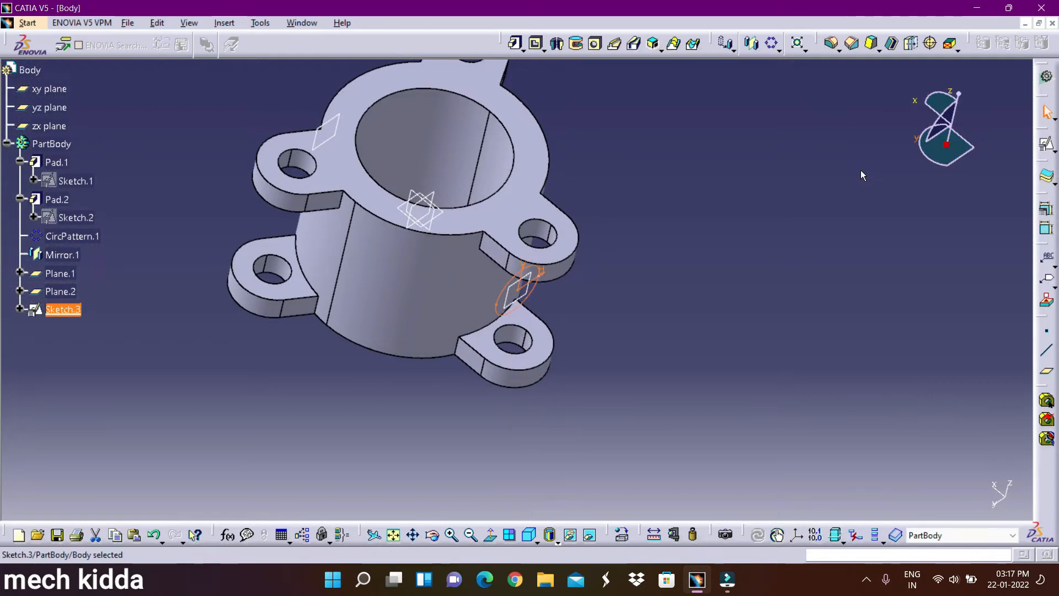
- Pad the 75 mm circle from its plane up to the cylinder's outer wall
click(514, 43)
click(957, 319)
click(932, 342)
click(995, 501)
click(888, 500)
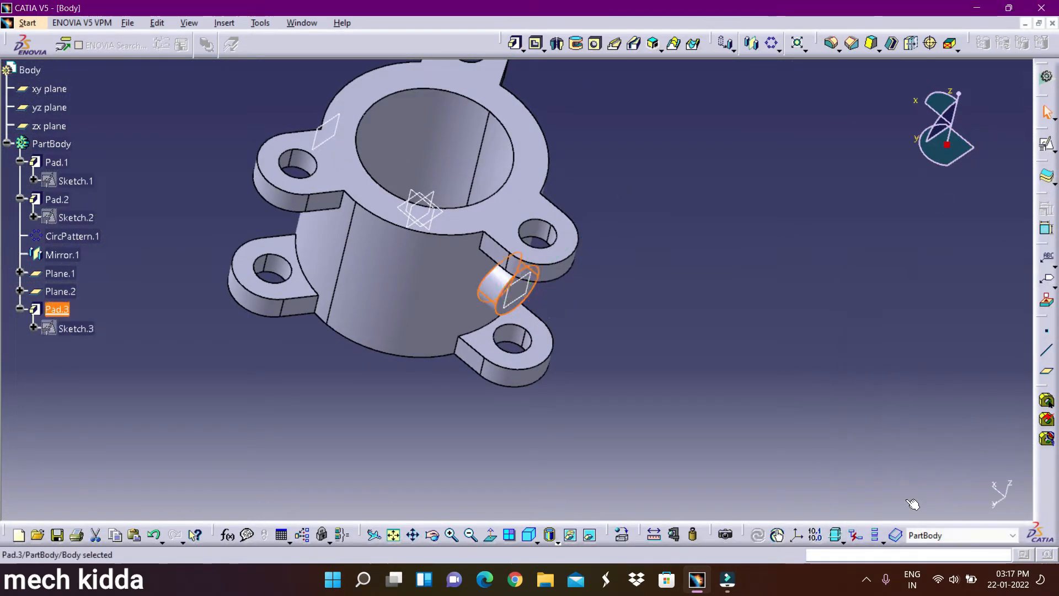
click(528, 535)
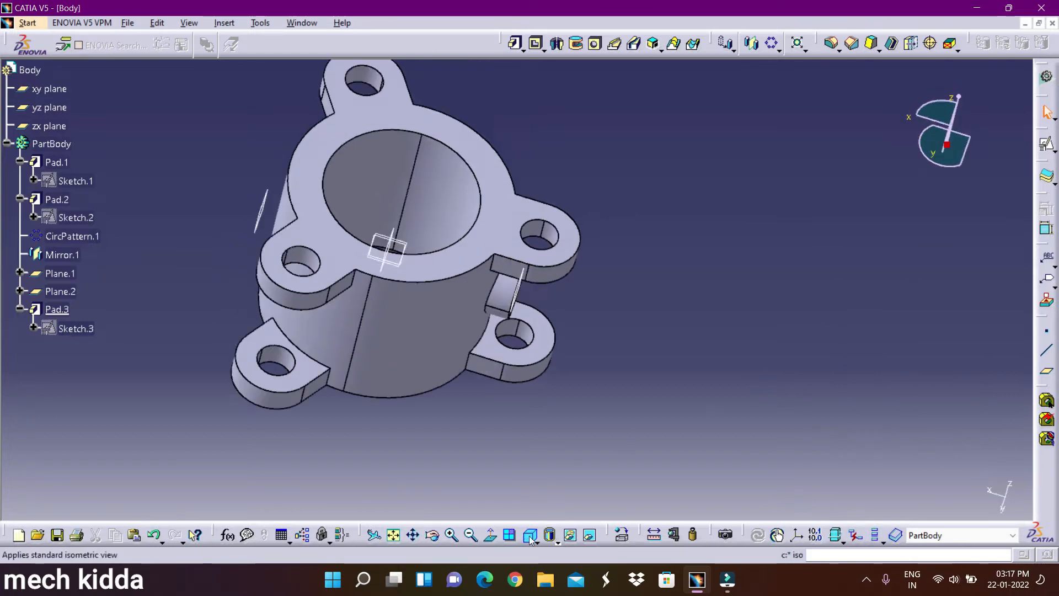
click(1046, 144)
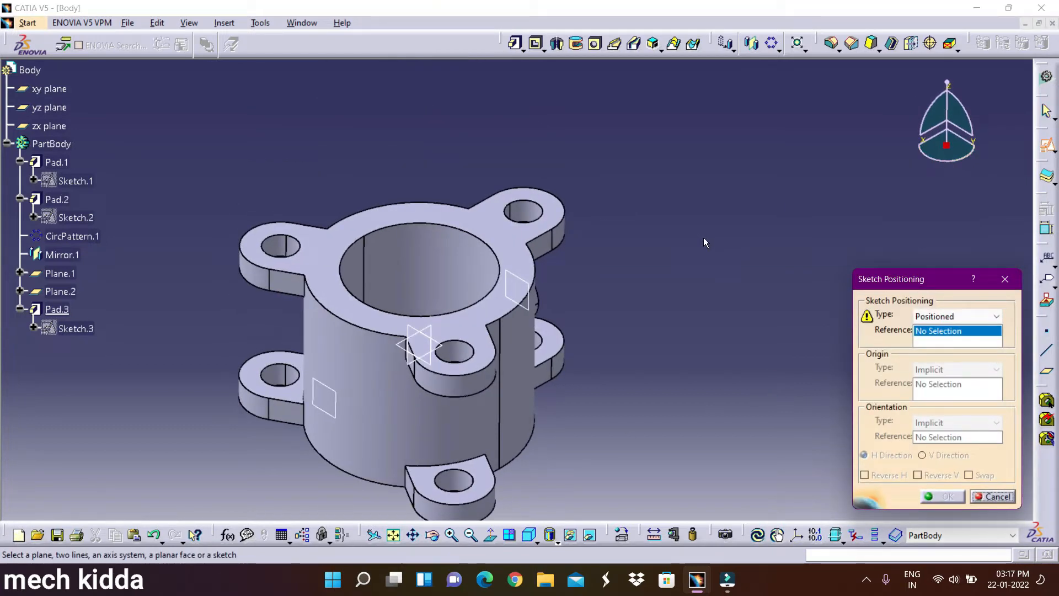
click(339, 400)
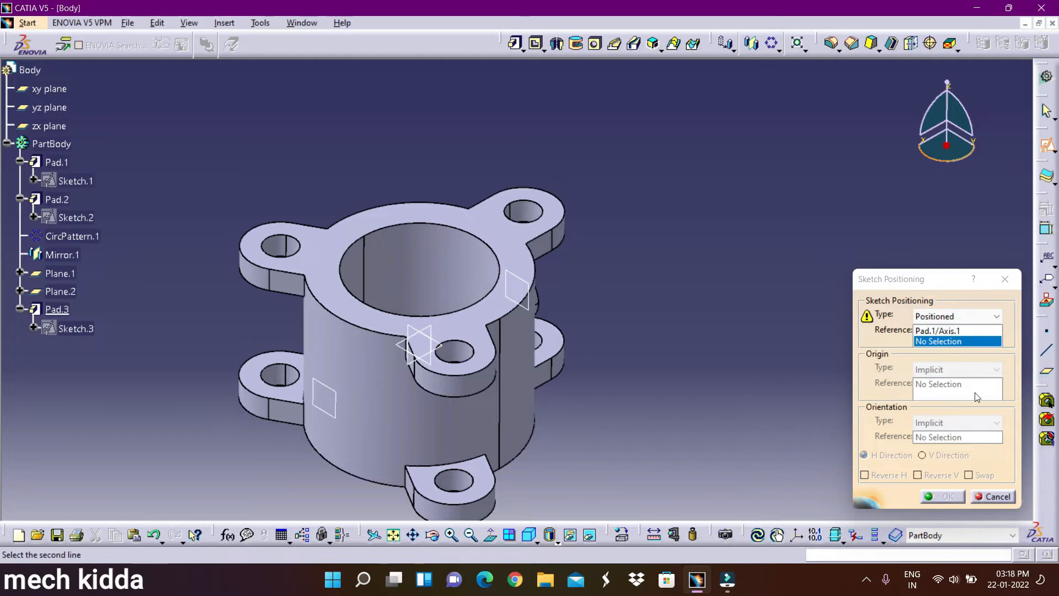
click(953, 330)
click(933, 341)
click(393, 535)
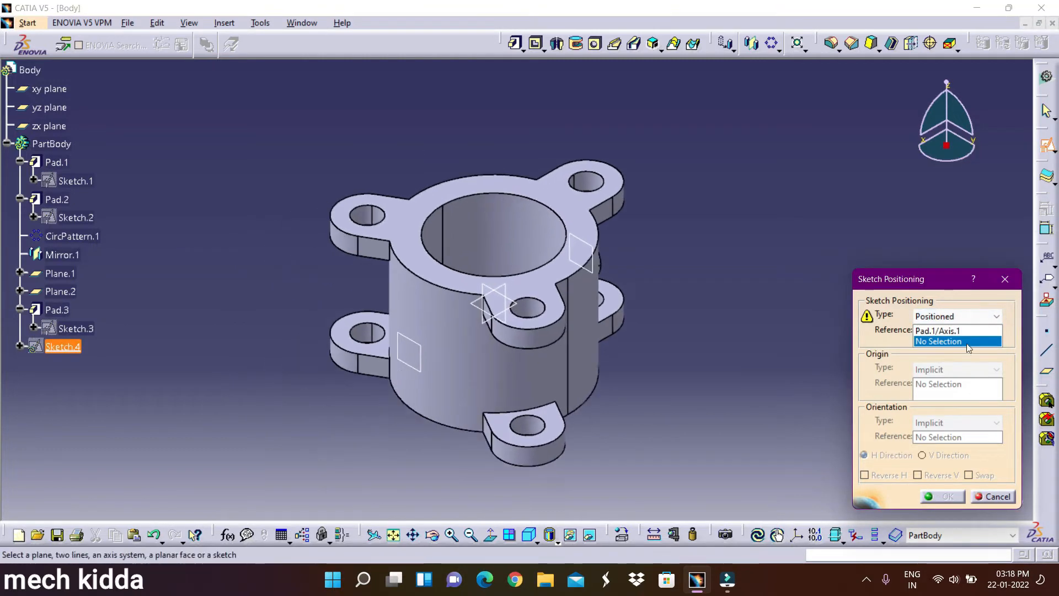
click(969, 331)
click(991, 499)
- Open a positioned sketch on the first offset plane (Plane.1) with the default orientation
click(1047, 145)
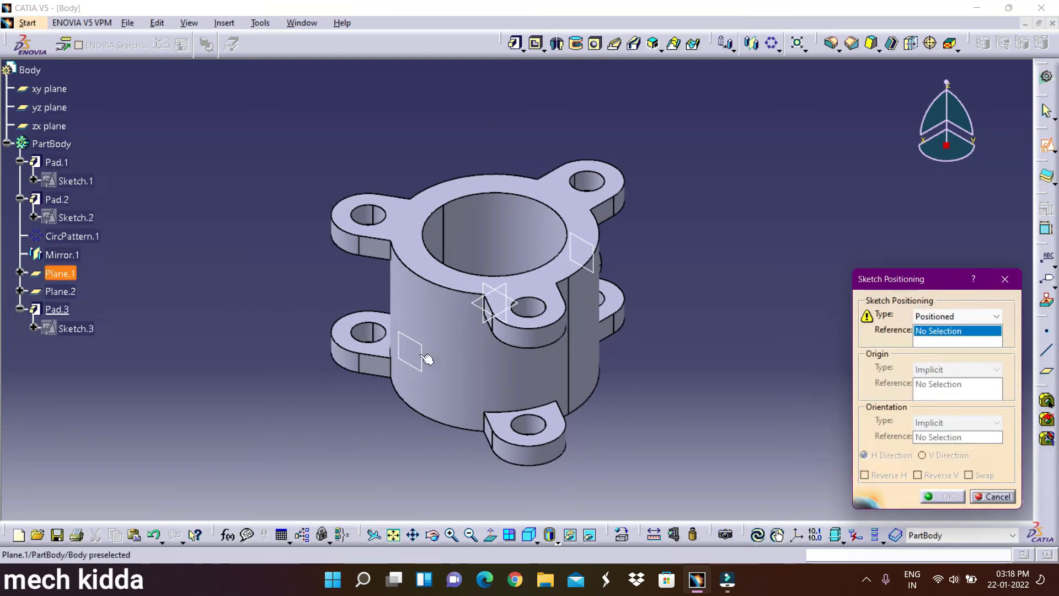
click(411, 352)
click(945, 496)
click(395, 535)
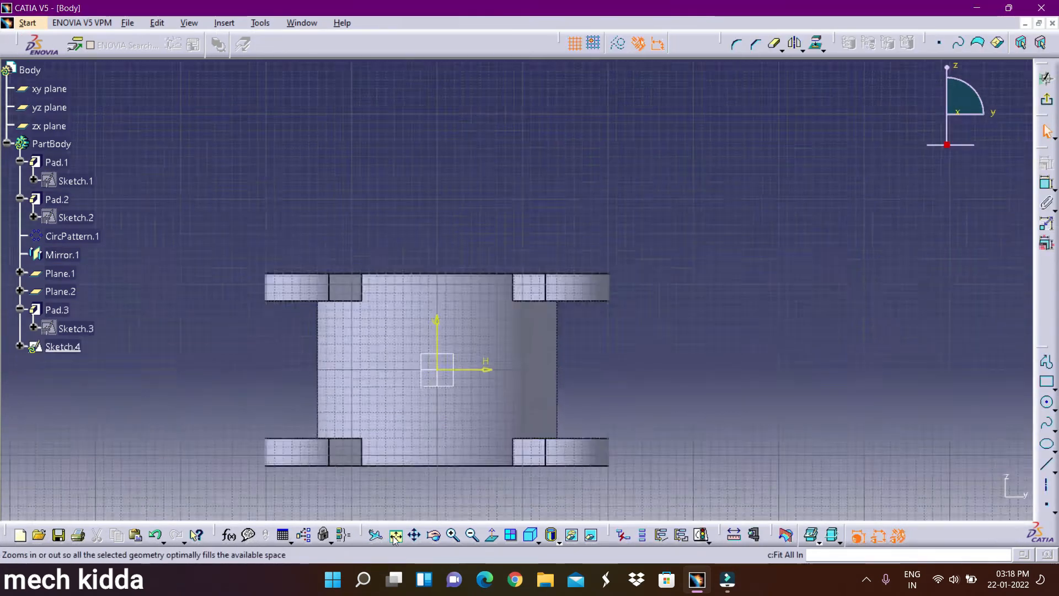
- Draw a circle centred on the sketch origin, dimension its diameter to 200 mm and exit the sketch
click(1046, 402)
click(517, 289)
click(563, 301)
click(1047, 184)
click(556, 286)
click(732, 254)
double_click(732, 253)
text(200)
key(Return)
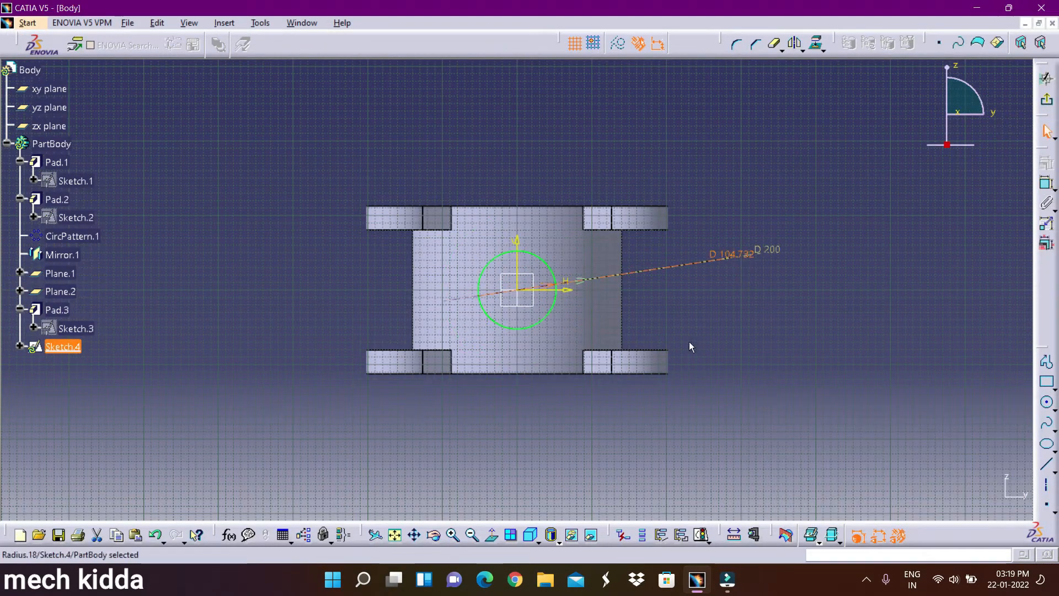
click(395, 535)
click(1040, 43)
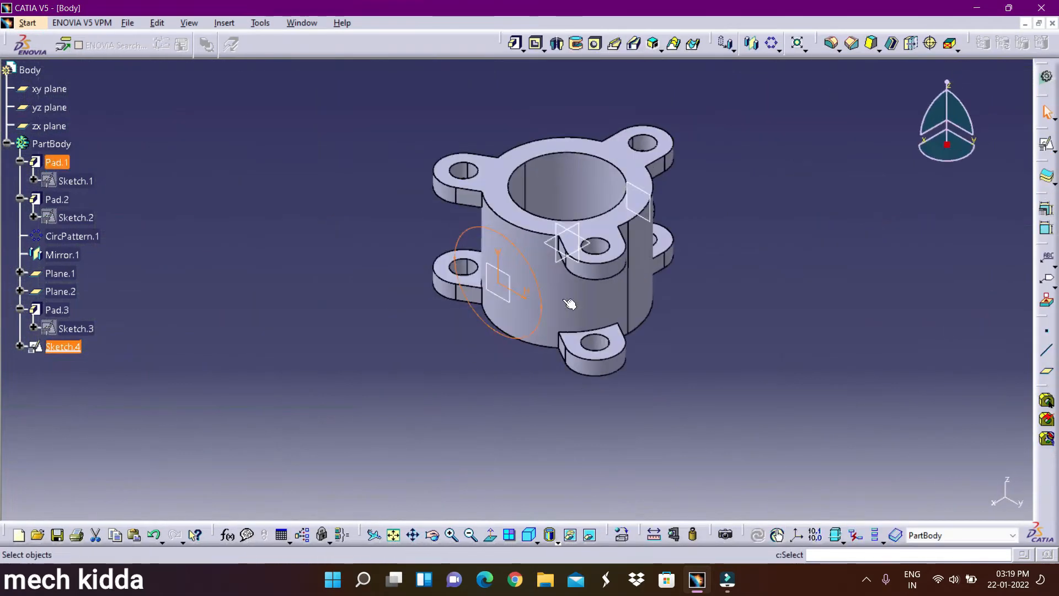
- Pad the 200 mm circle with the Up to next limit so it meets the cylinder's outer wall
click(516, 43)
click(949, 324)
click(947, 344)
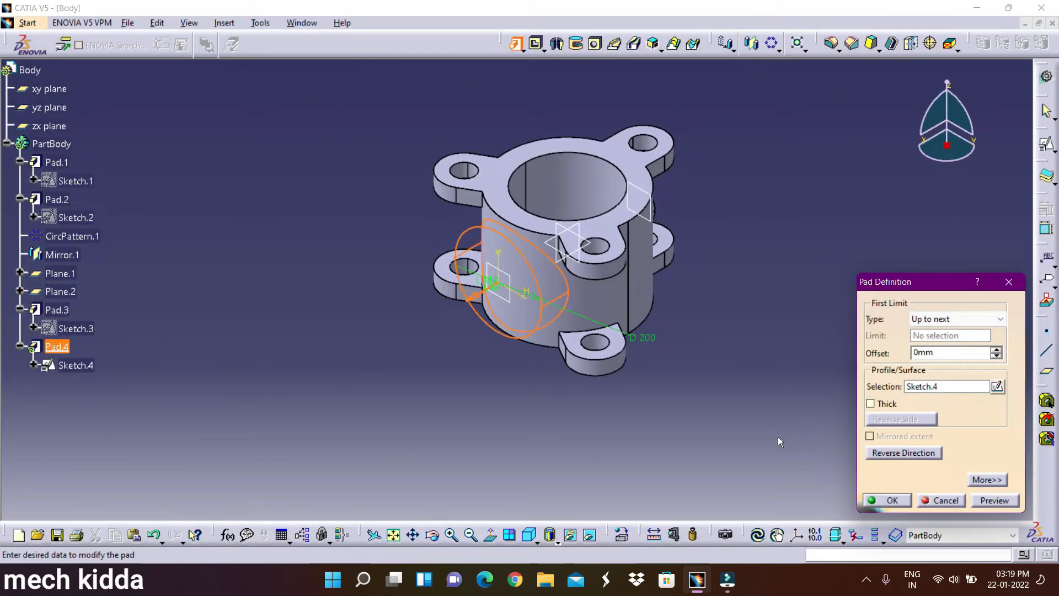
click(998, 499)
click(888, 499)
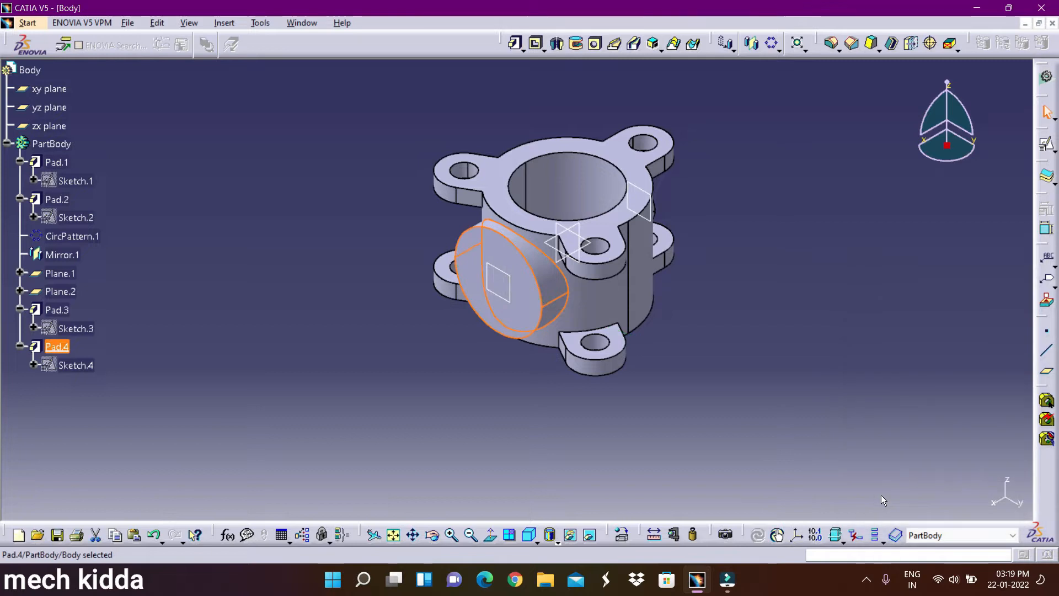
- Open a positioned sketch on the large boss's flat face and draw a circle about 15 mm in diameter on the vertical axis near the upper edge
click(1046, 144)
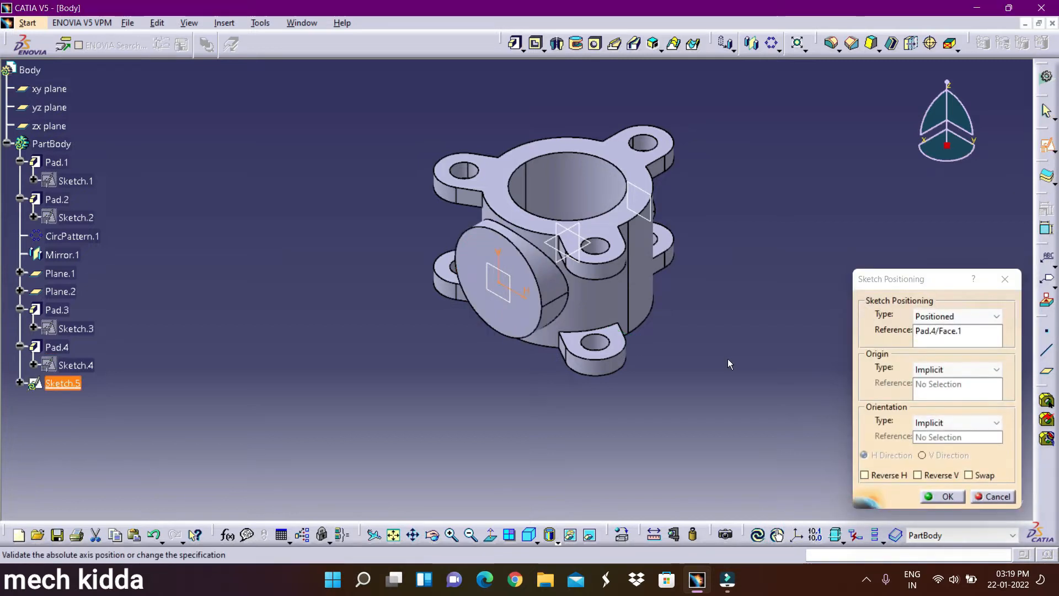
click(942, 496)
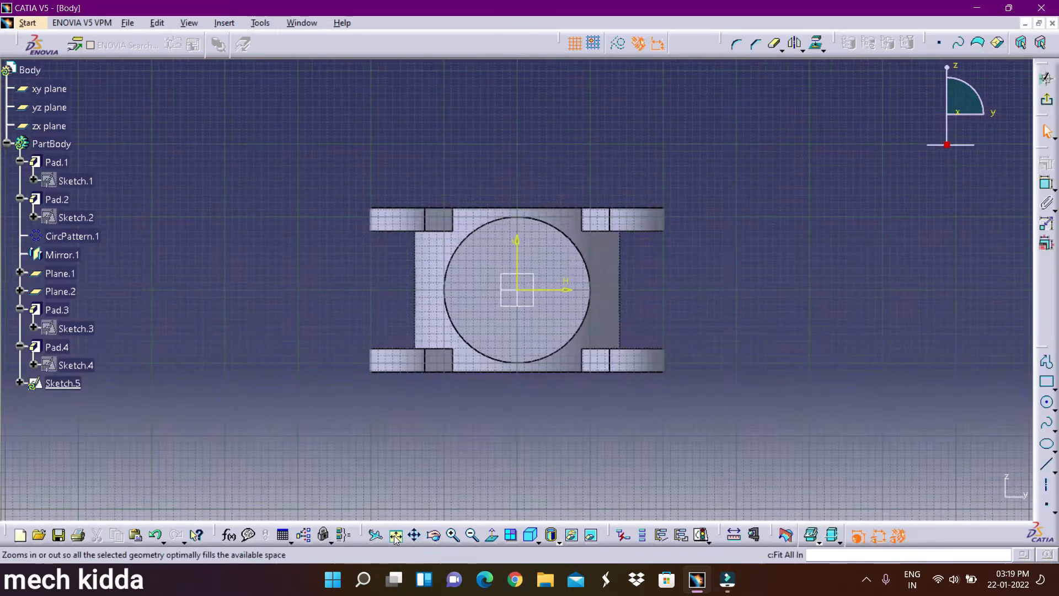
click(1047, 404)
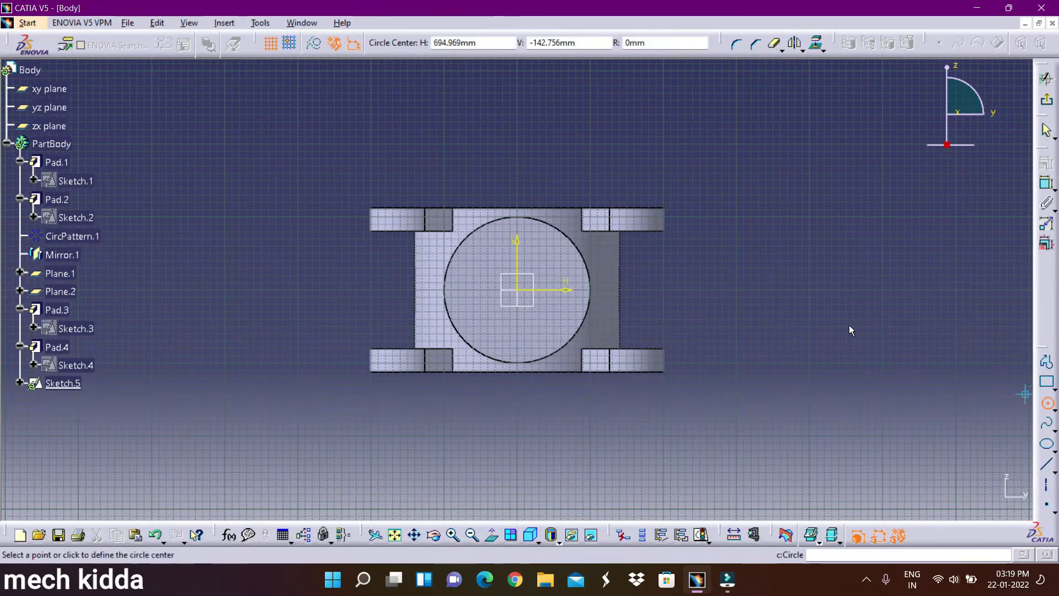
middle_drag(457, 317, 619, 225)
click(519, 172)
click(524, 166)
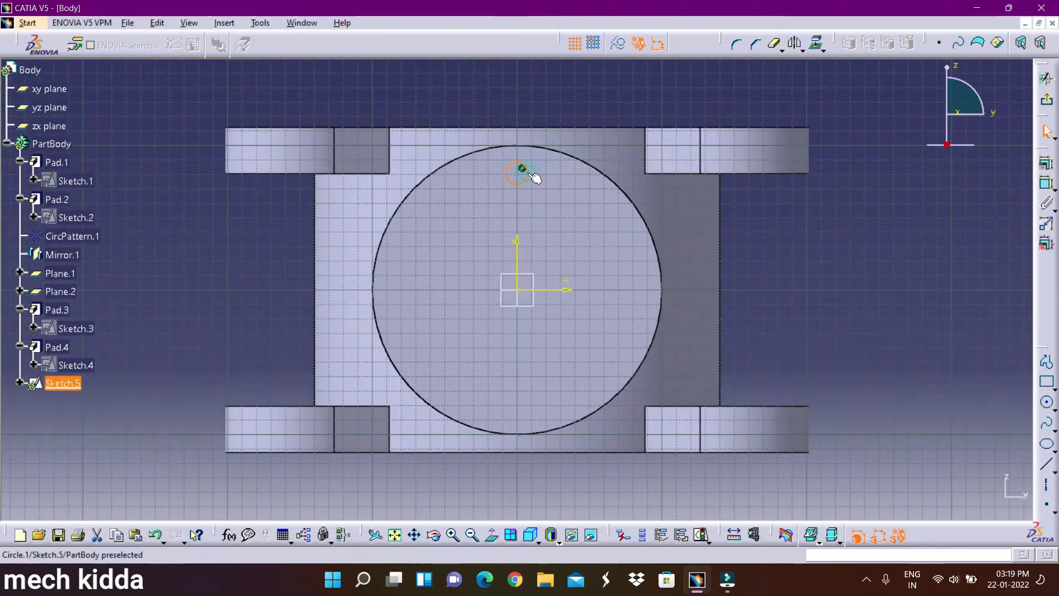
- Dimension the small circle's diameter and set it to 20.3 mm
key(c)
click(522, 168)
click(761, 212)
double_click(764, 209)
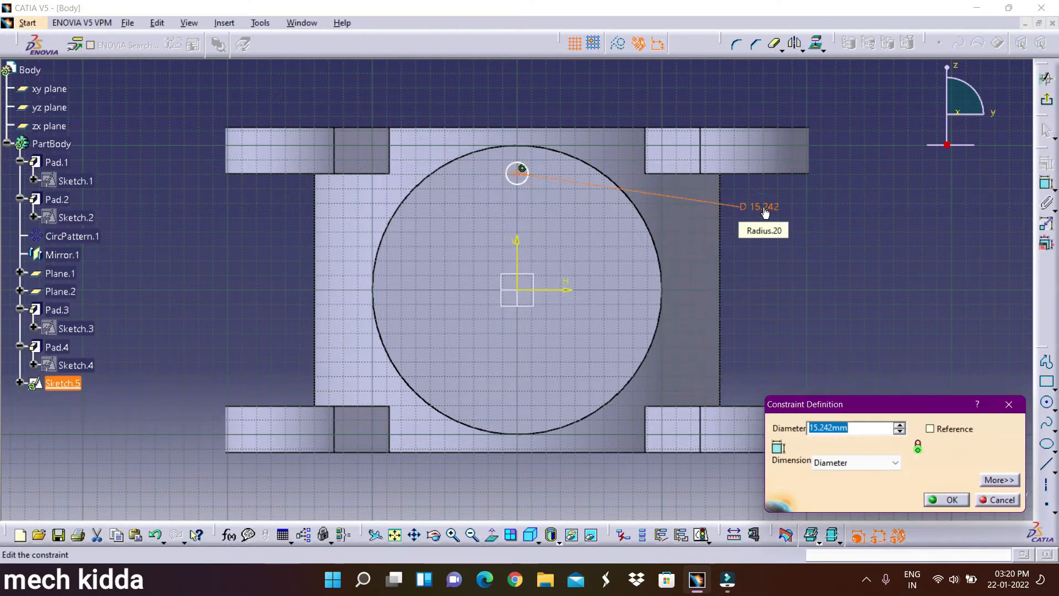
key(Return)
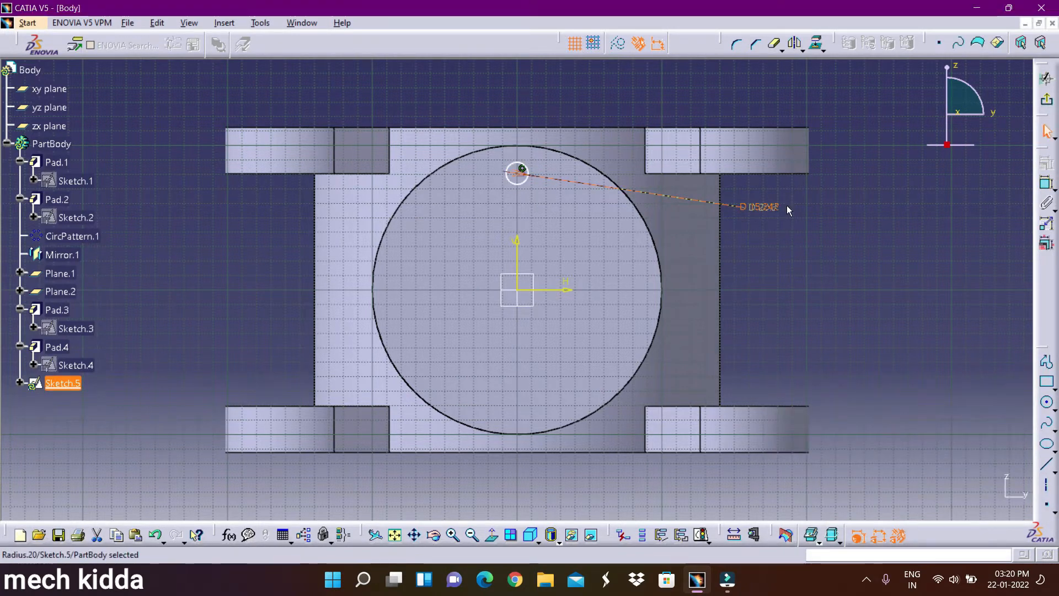
- Dimension the small circle's centre from the sketch's horizontal axis and set the distance to 75 mm
key(c)
click(522, 169)
click(562, 289)
click(766, 251)
double_click(767, 248)
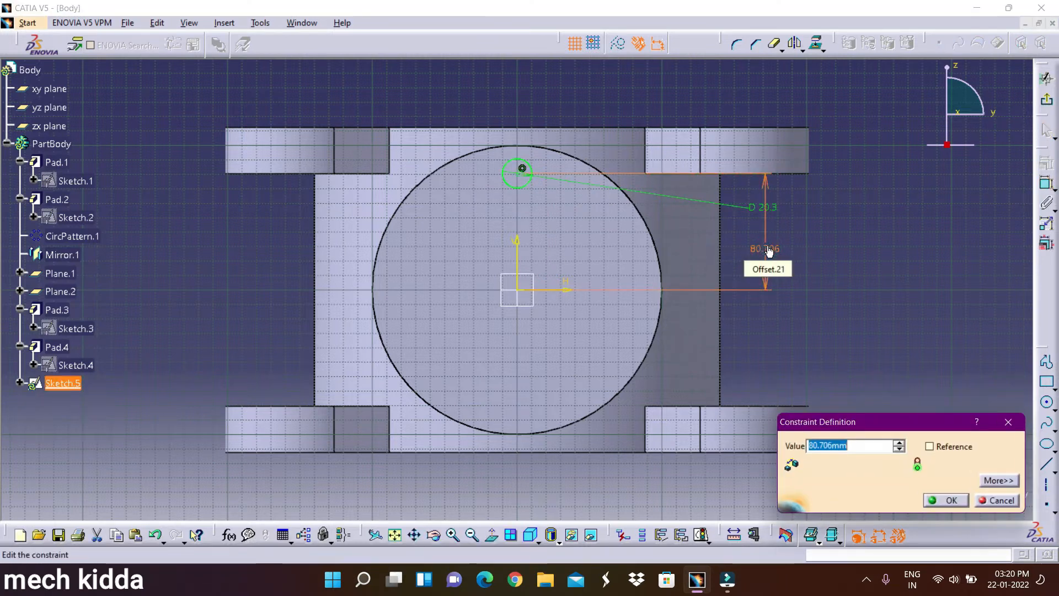
text(75)
key(Return)
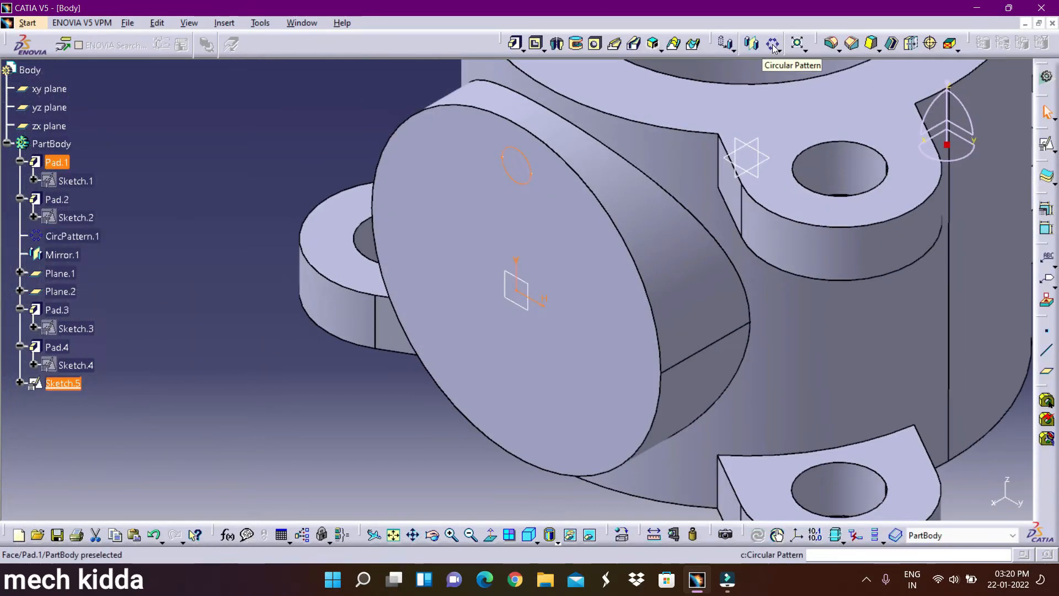
- Cut the small circle into the large boss as a pocket with a depth of 10 mm
click(536, 43)
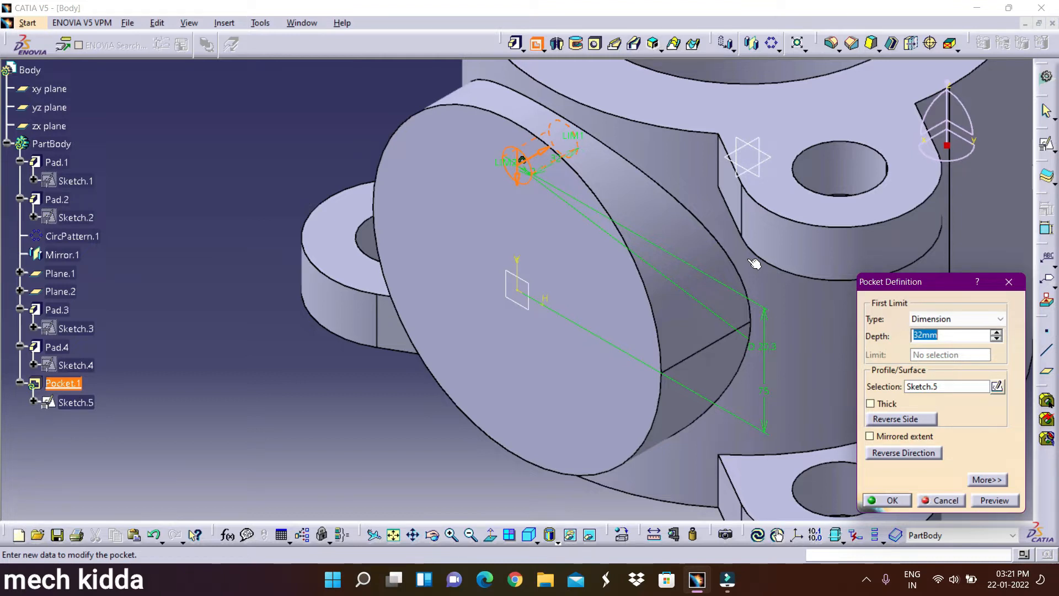
text(10)
key(Return)
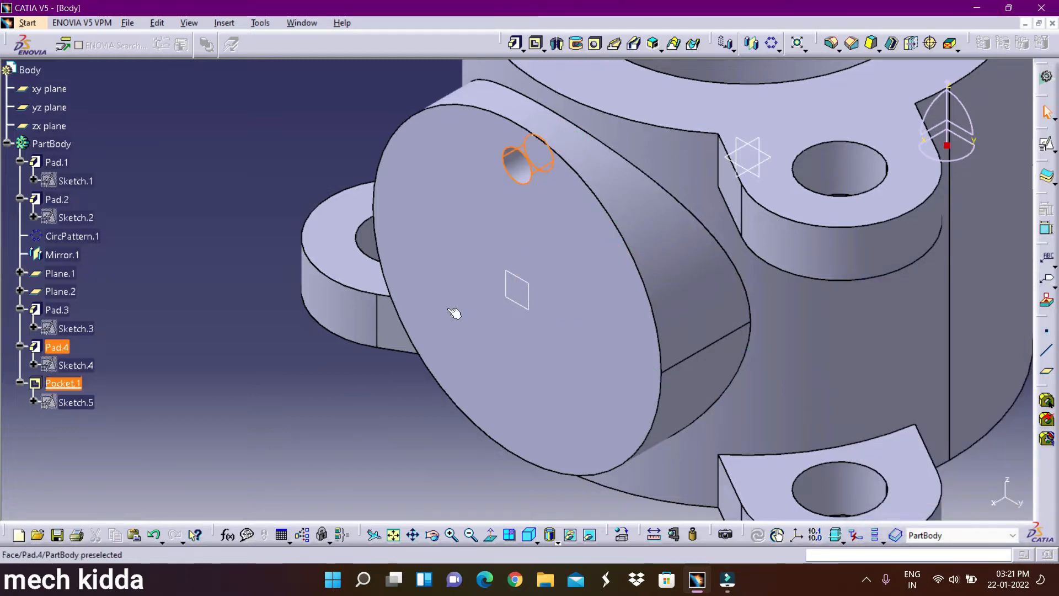
- Circular-pattern the pocket into three instances at 120° spacing, using the large boss's face as the reference element
click(771, 43)
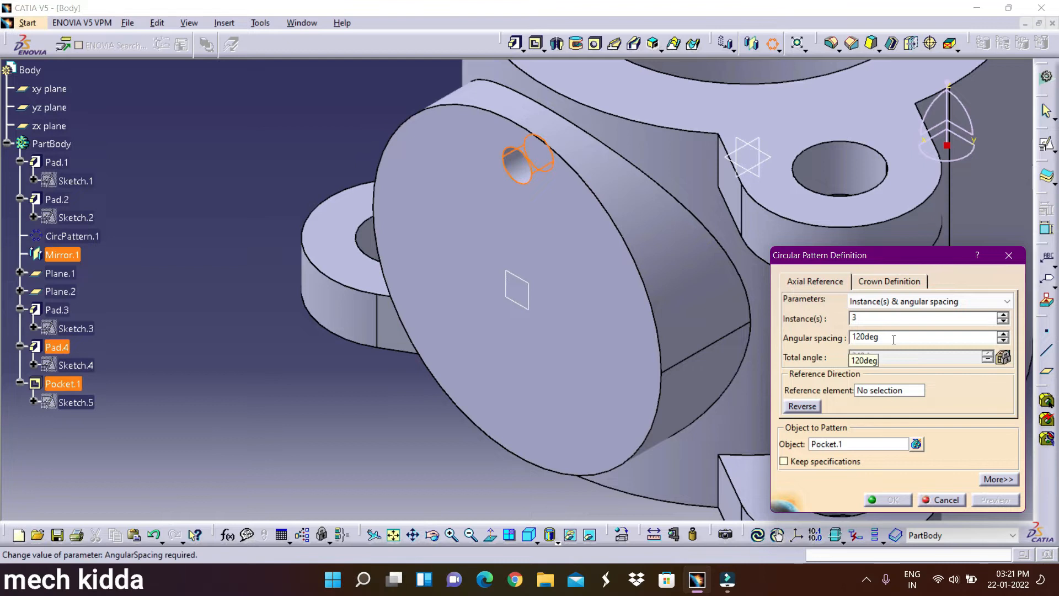
click(626, 362)
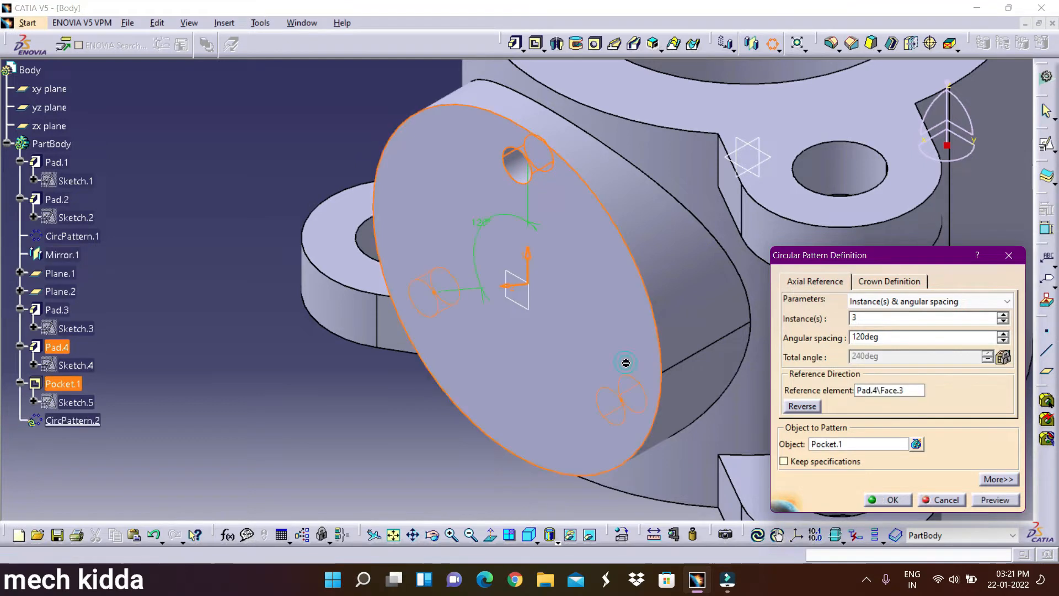
click(993, 500)
click(888, 502)
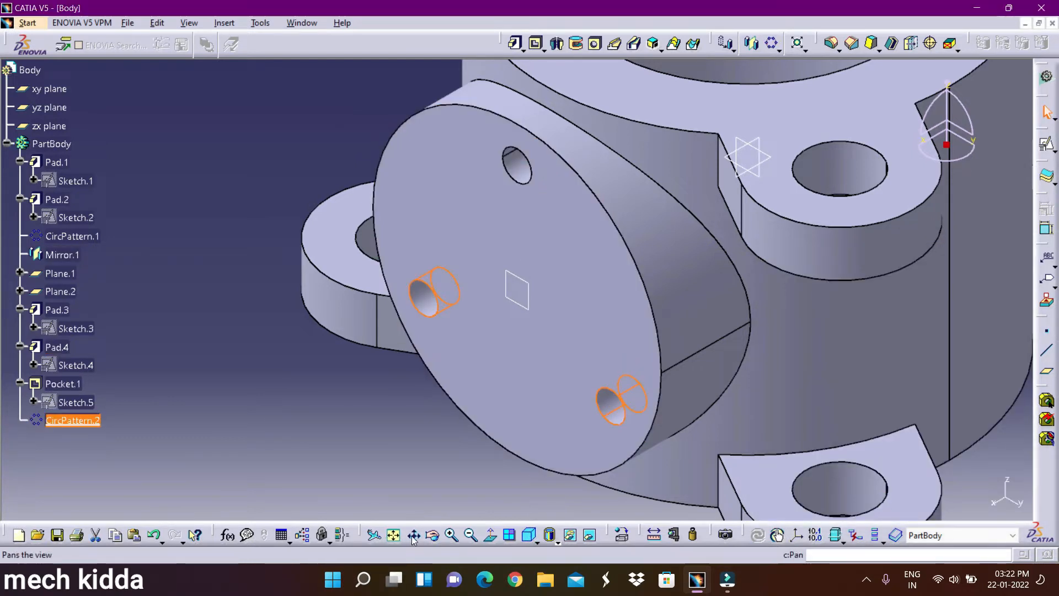
click(393, 534)
click(827, 357)
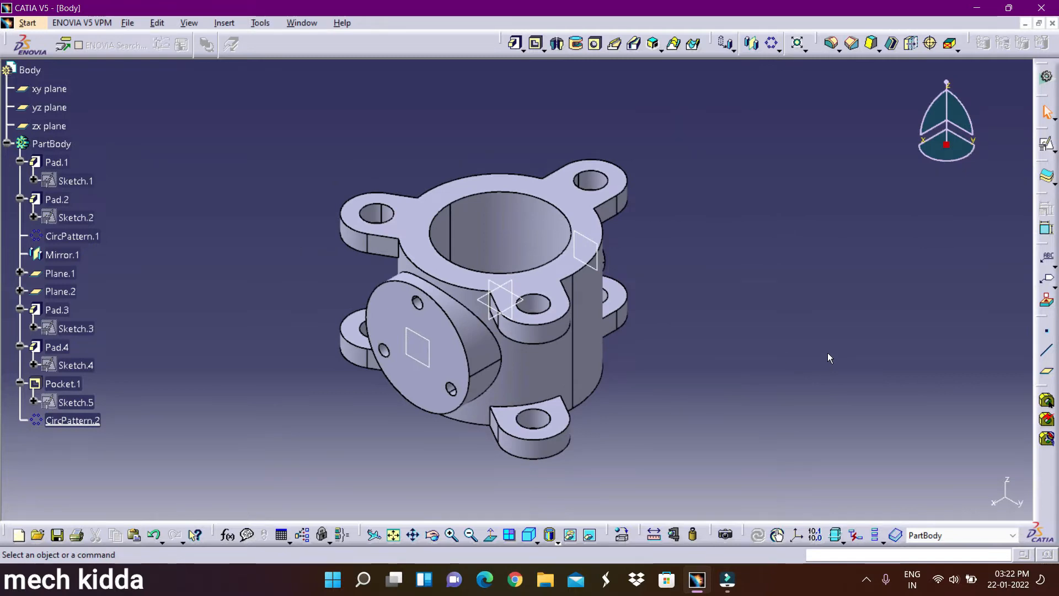
- Start a blind hole at the centre of the large boss's face with a diameter of 56.2 mm and a depth of 310 mm
click(596, 44)
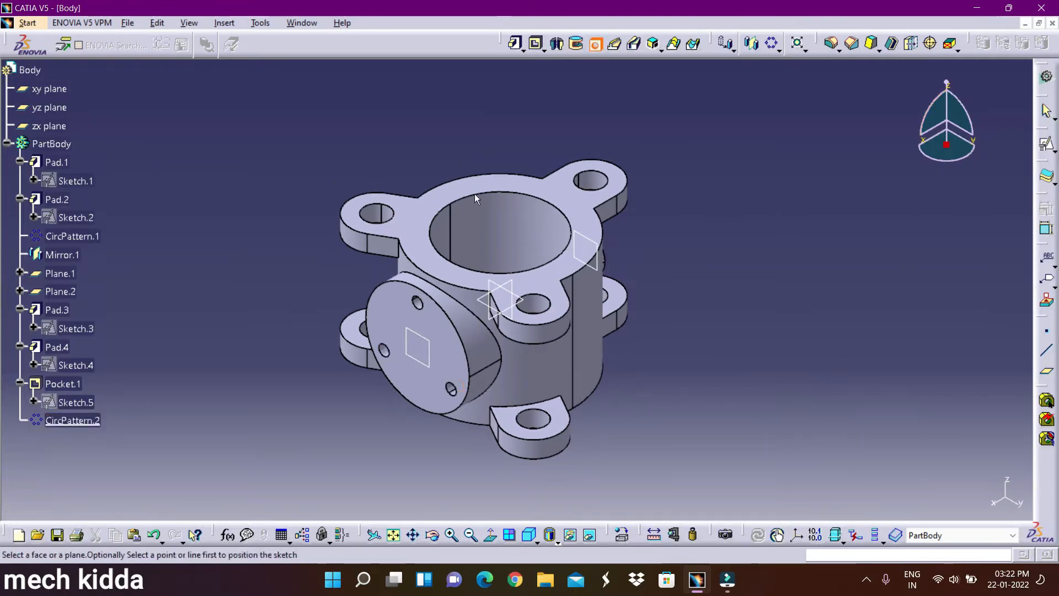
click(421, 344)
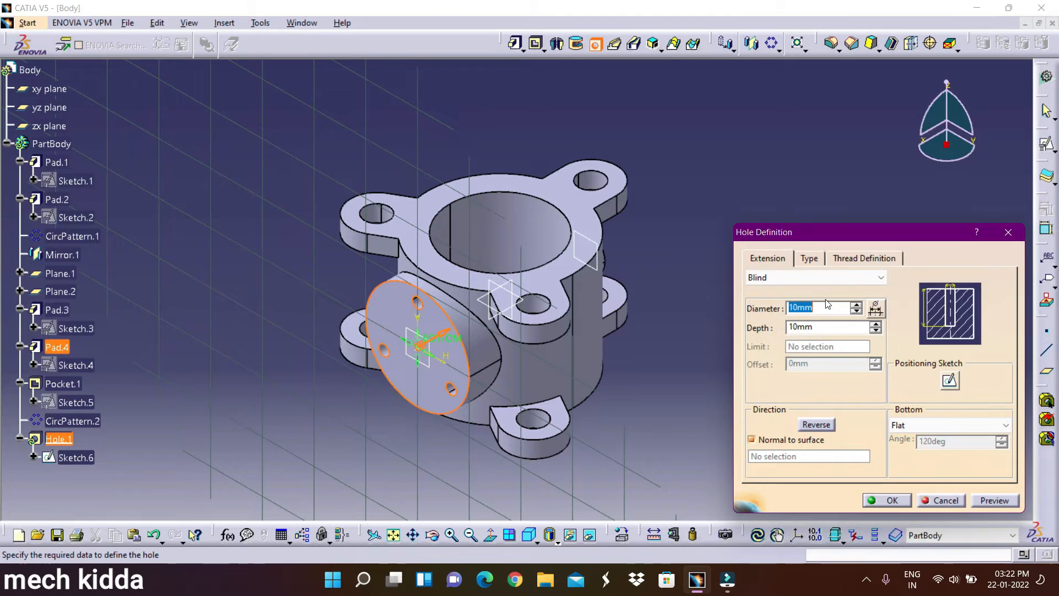
text(56.2)
click(838, 326)
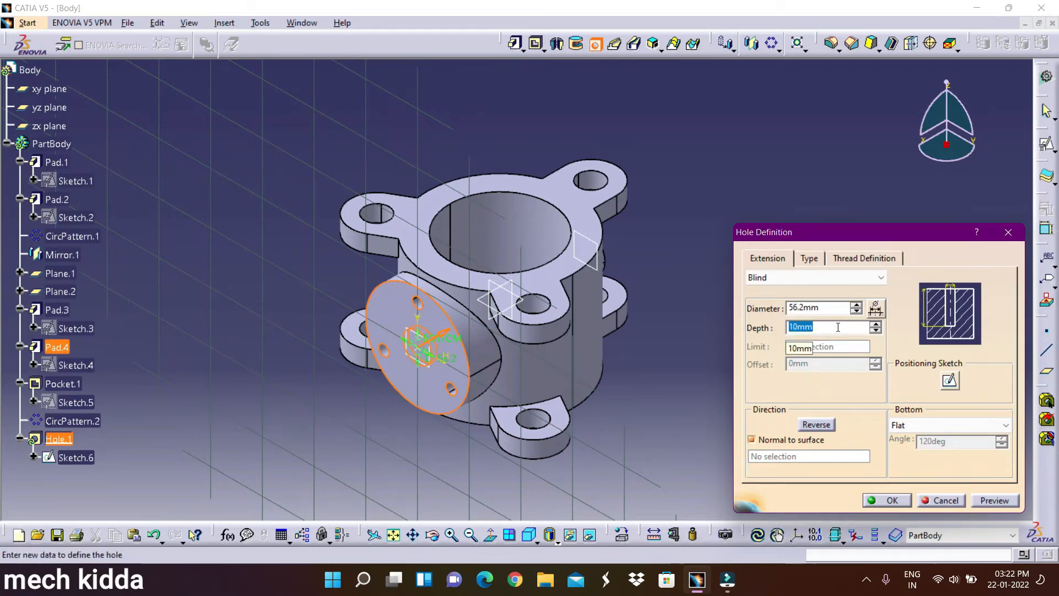
text(310)
- Make the hole counterbored with a counterbore diameter of 100 mm and depth of 25 mm, and create it
click(812, 258)
click(816, 277)
click(806, 309)
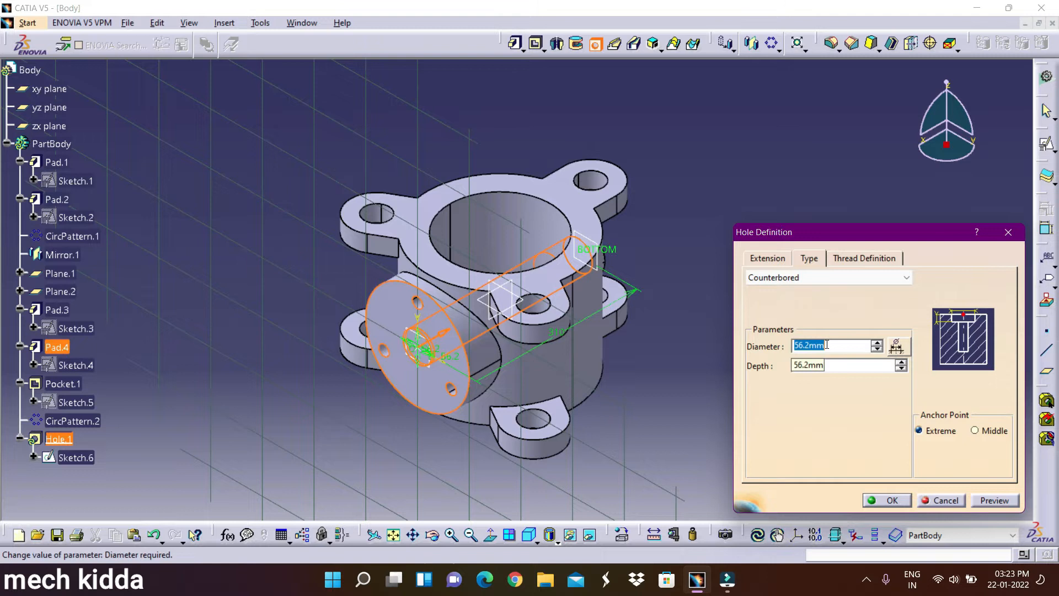
click(834, 350)
text(100)
click(842, 366)
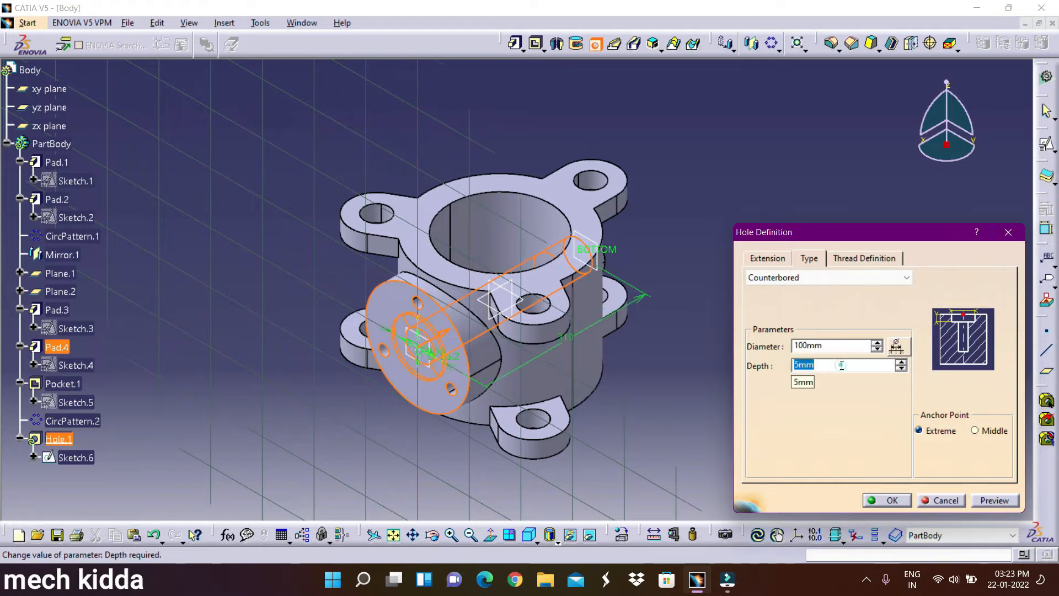
text(25)
click(988, 500)
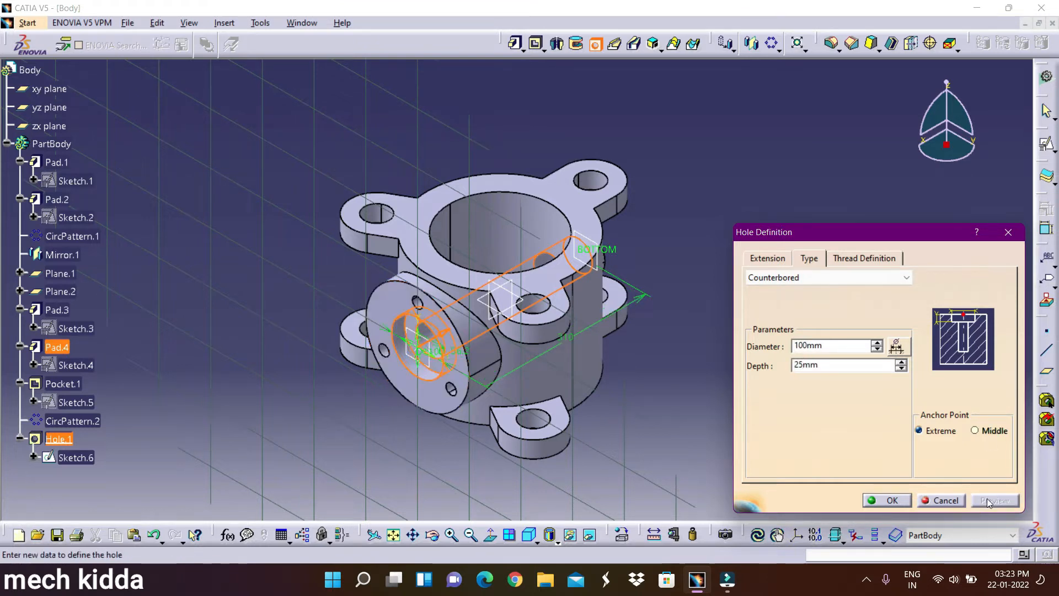
click(893, 500)
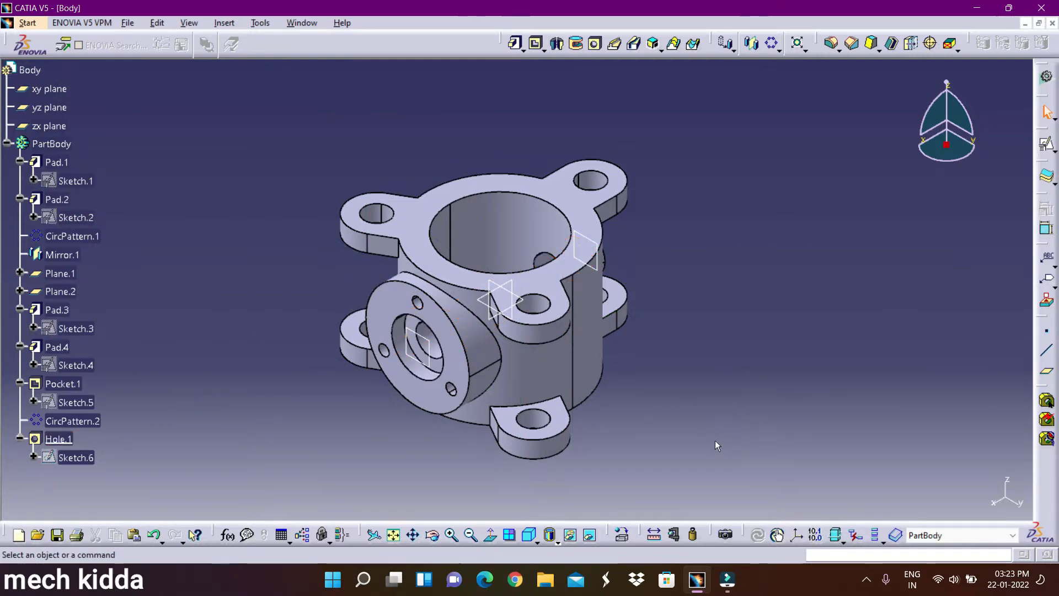
click(432, 535)
drag(866, 252, 495, 330)
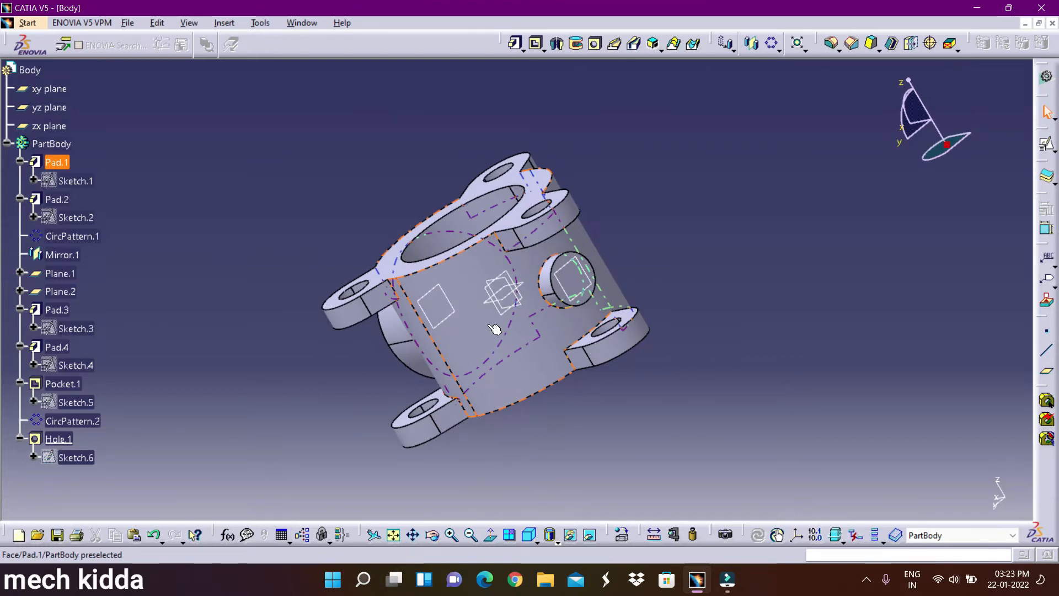
click(529, 535)
- Save the part as Body in a new desktop folder named Butterfly Valve
click(127, 23)
click(170, 128)
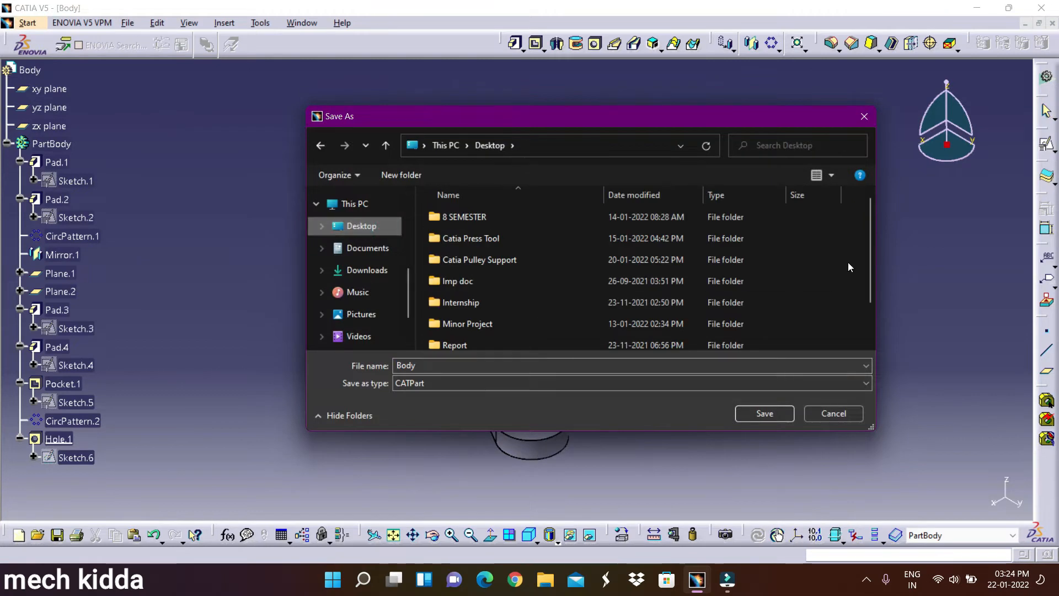
right_click(849, 263)
mouse_move(882, 409)
click(732, 189)
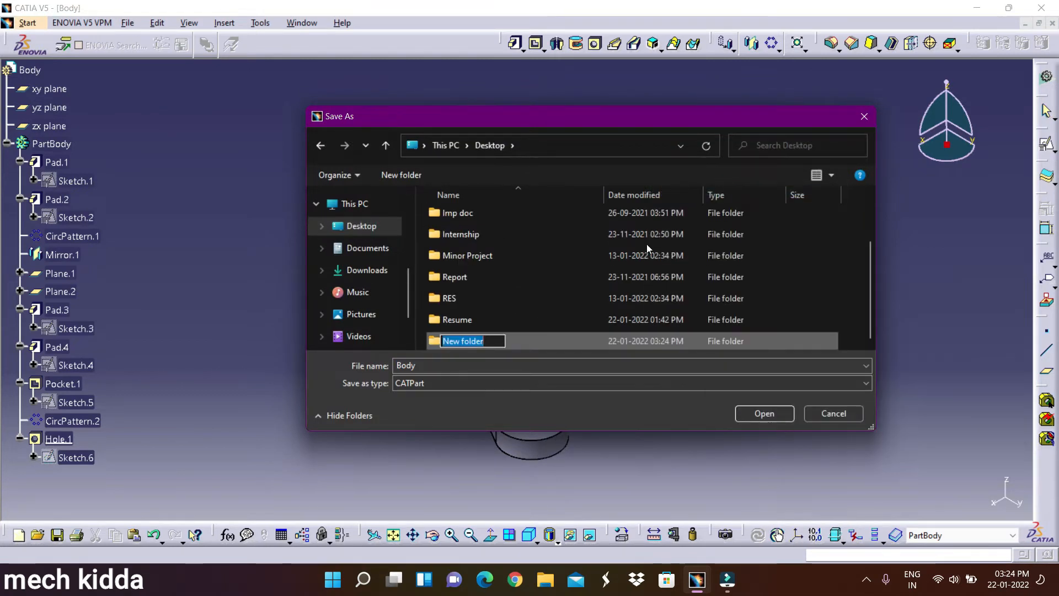
text(Butterfly Valve)
key(Return)
click(763, 414)
click(764, 413)
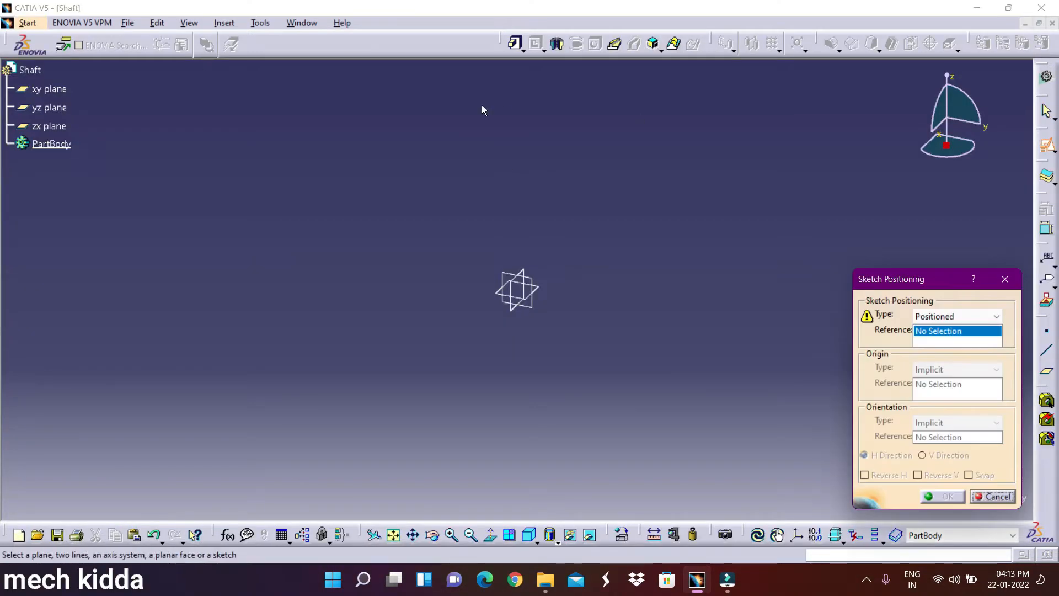
- Sketch a closed stepped half-profile with a raised collar on the zx plane, starting and ending at the origin
click(48, 125)
click(991, 496)
click(516, 289)
click(577, 230)
click(576, 195)
click(643, 196)
click(644, 163)
click(674, 163)
click(674, 196)
click(940, 195)
click(939, 290)
click(516, 290)
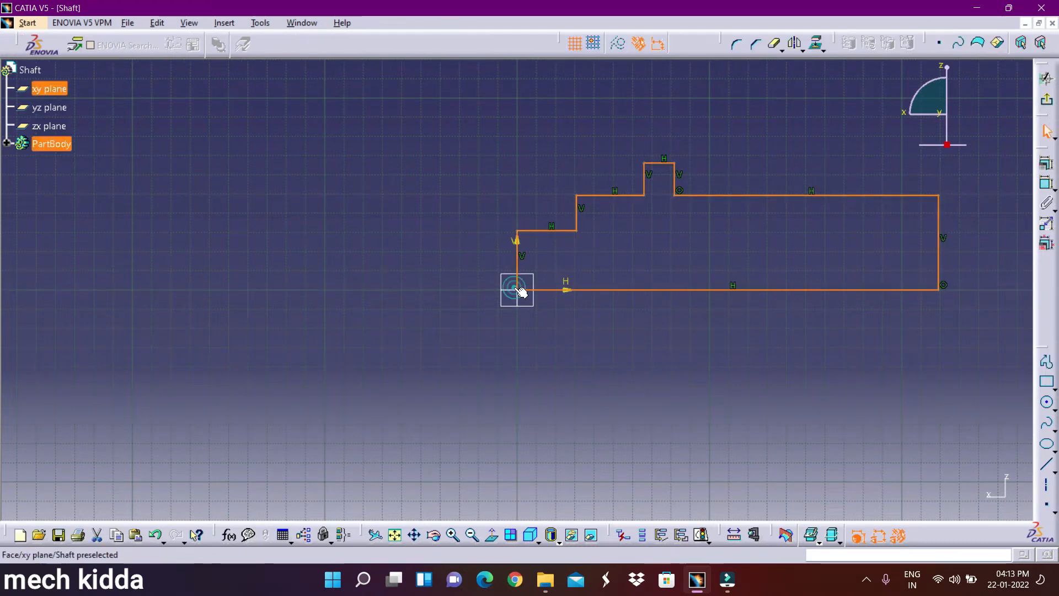
- Dimension the vertical end line at the origin and set its length to 18.75 mm
click(1047, 186)
click(297, 316)
click(257, 312)
double_click(257, 313)
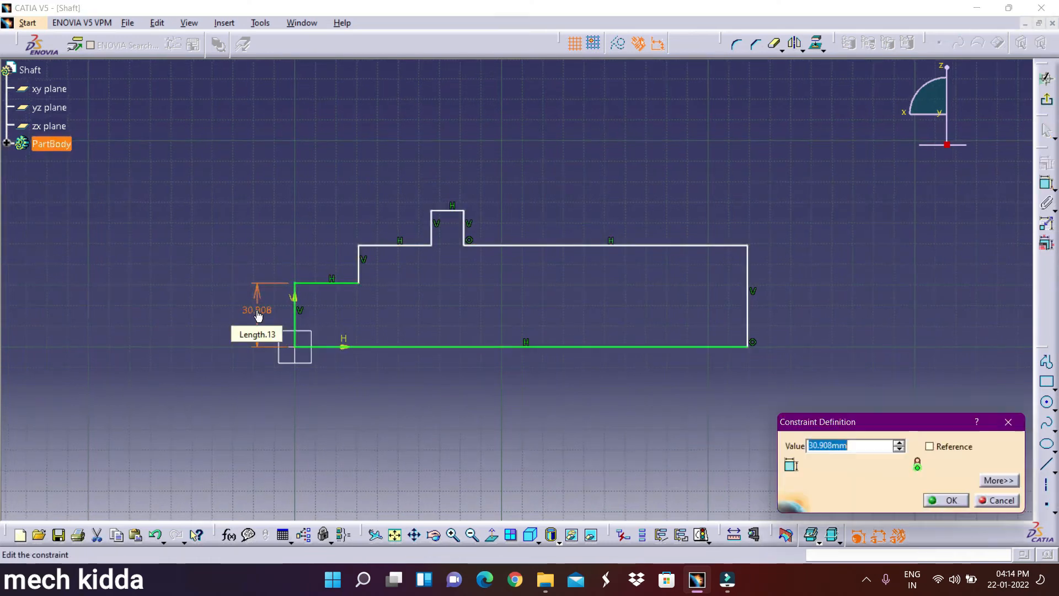
text(18.75)
key(Return)
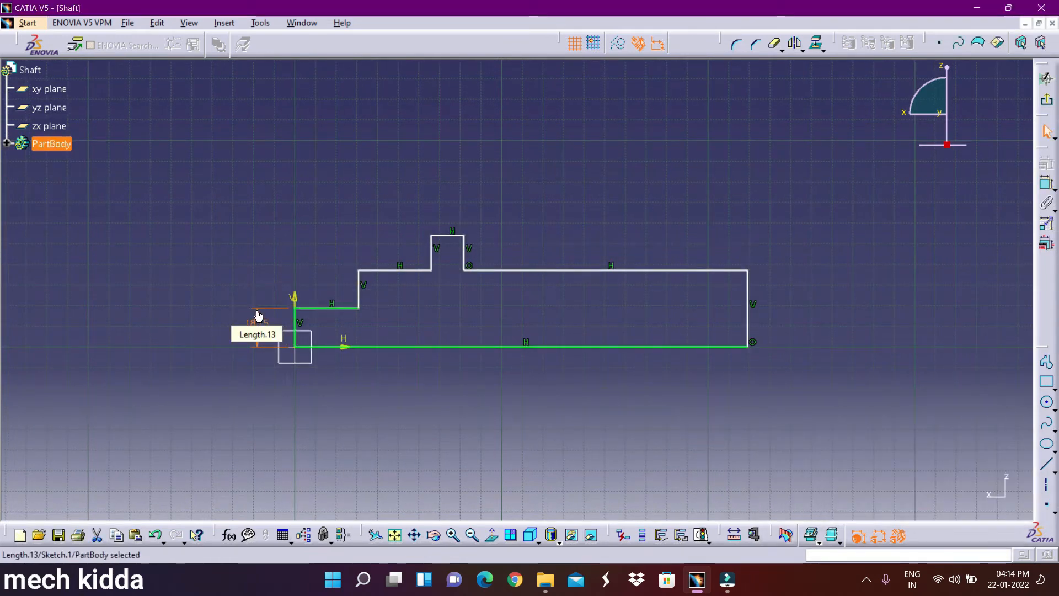
- Dimension the second step's upper line from the profile's baseline and set the distance to 28 mm
click(1046, 183)
click(398, 270)
click(392, 347)
click(235, 310)
double_click(235, 310)
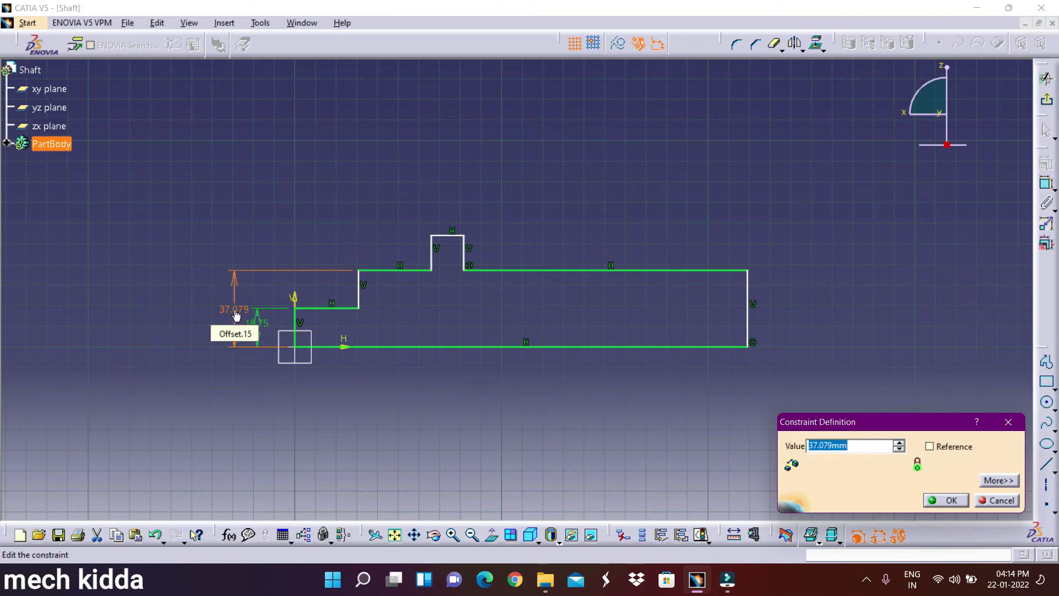
text(28)
key(Return)
- Dimension the collar's top line from the baseline and set the distance to 43.6 mm
click(1047, 184)
click(447, 254)
click(425, 347)
click(210, 300)
double_click(210, 300)
text(43.6)
key(Return)
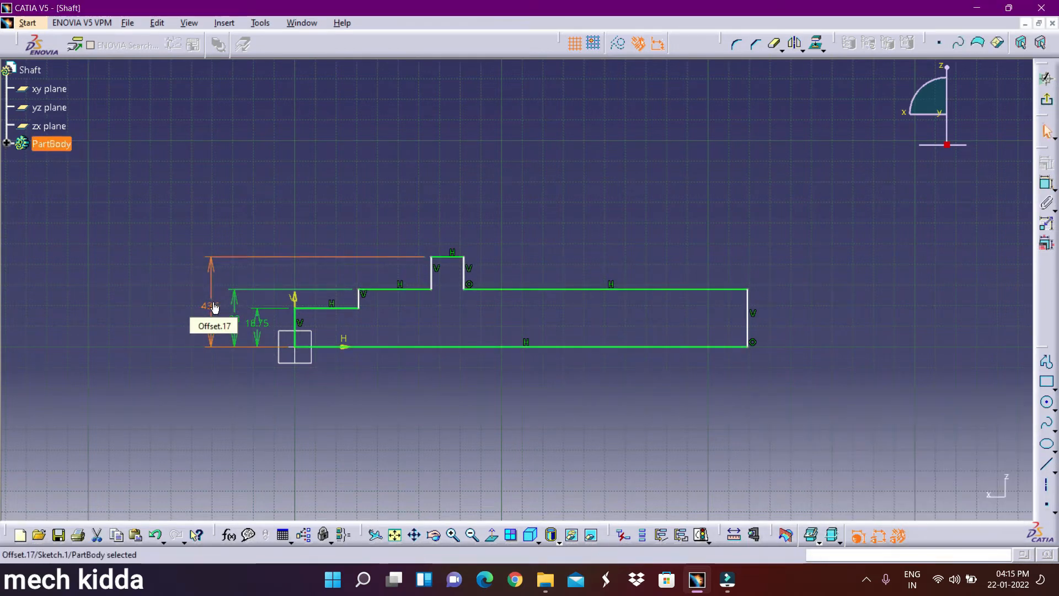
- Dimension the horizontal line of the smallest step at the origin and set its length to 28.9 mm
click(1047, 385)
click(1047, 385)
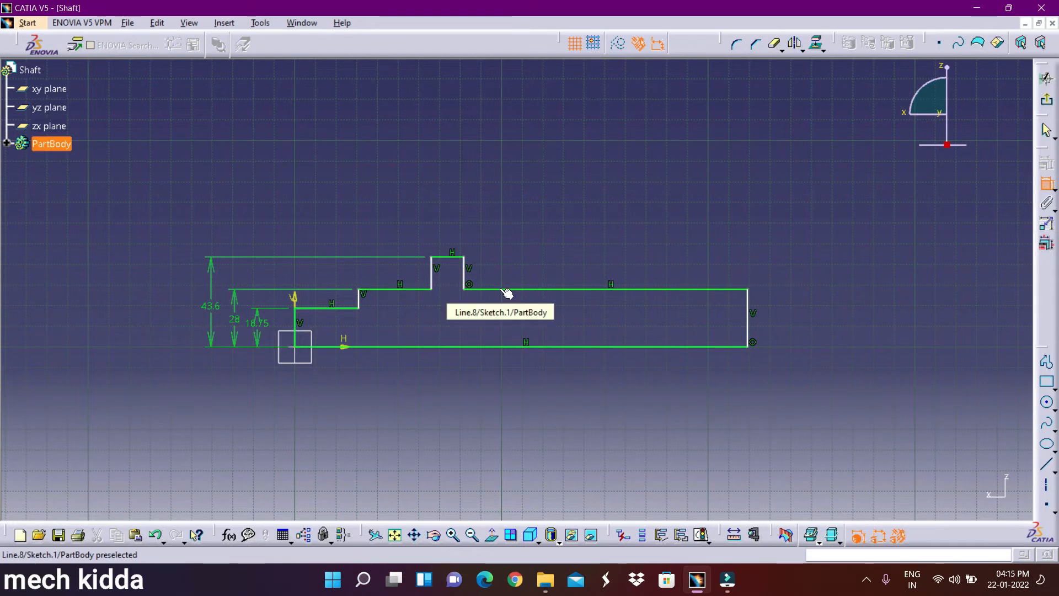
click(325, 308)
click(314, 276)
double_click(316, 277)
text(28.9)
key(Return)
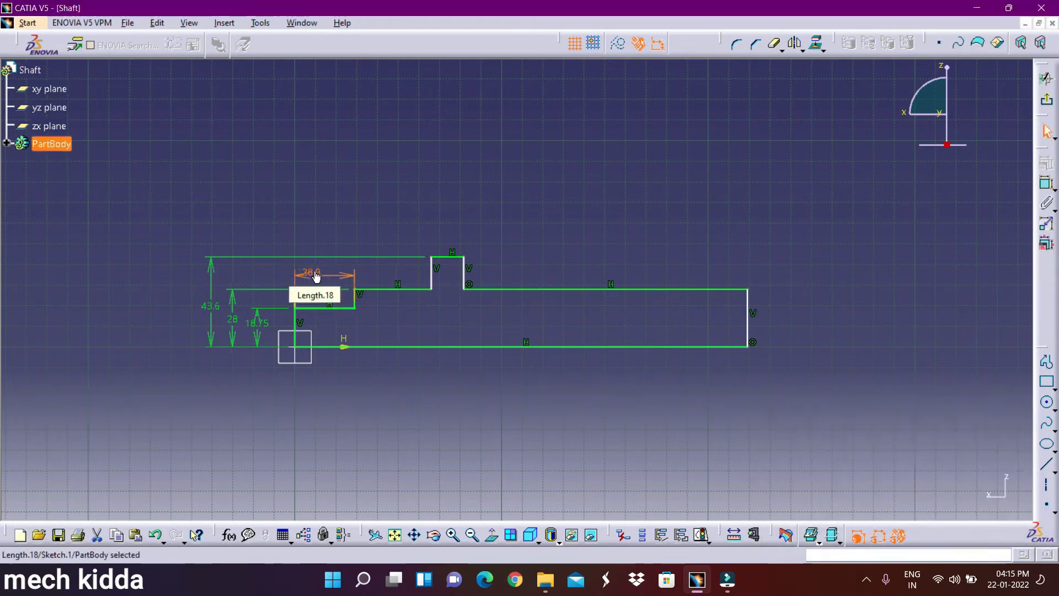
- Dimension the line between the first step and the collar and set its length to 89.8 mm
click(391, 288)
click(375, 270)
double_click(377, 270)
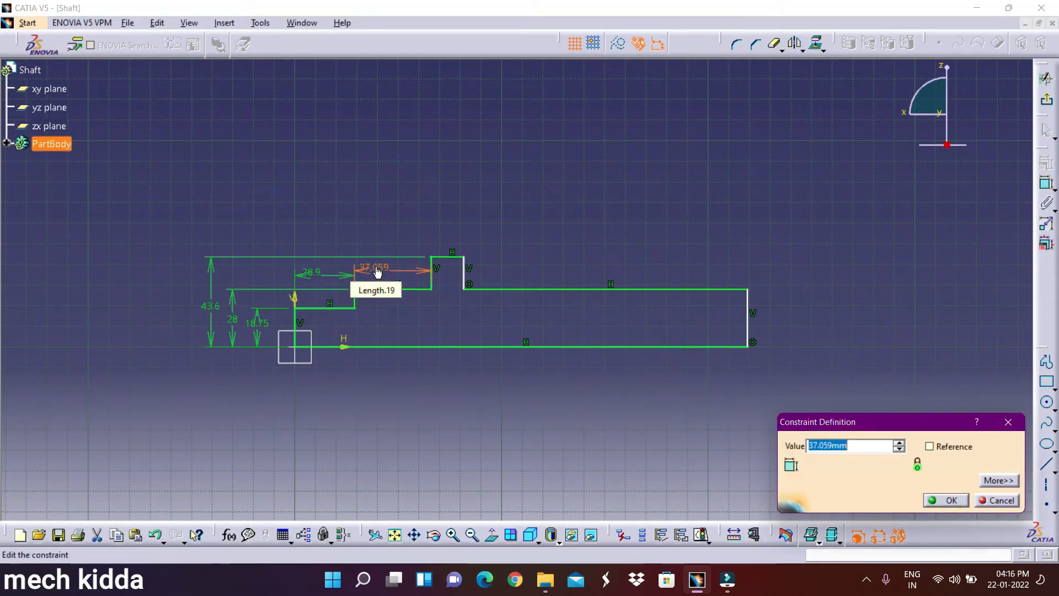
text(89.8)
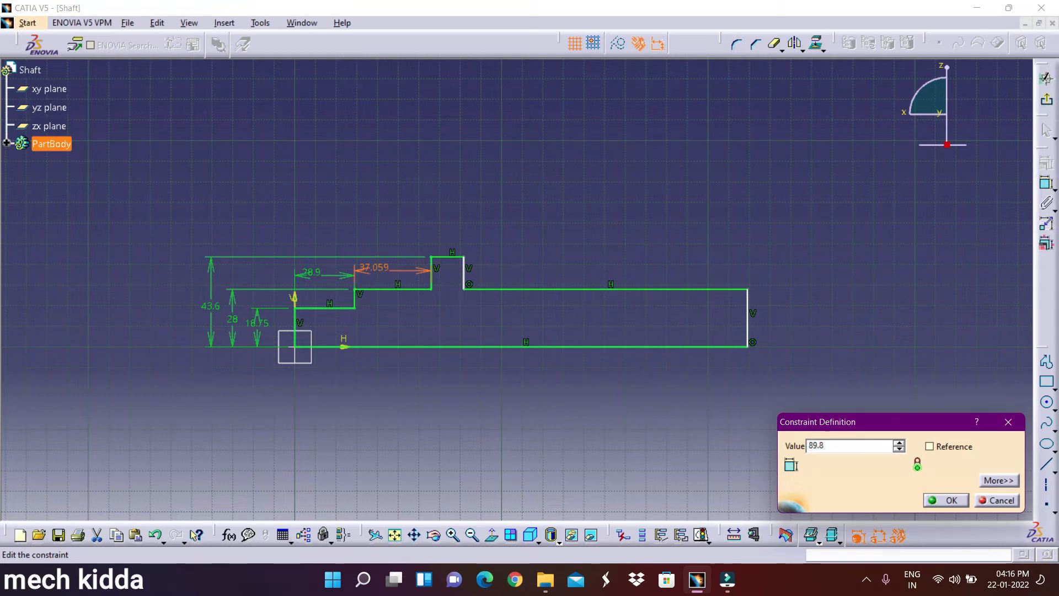
key(Return)
- Dimension the collar's top line and set its width to 24 mm
scroll(475, 312, down, 2)
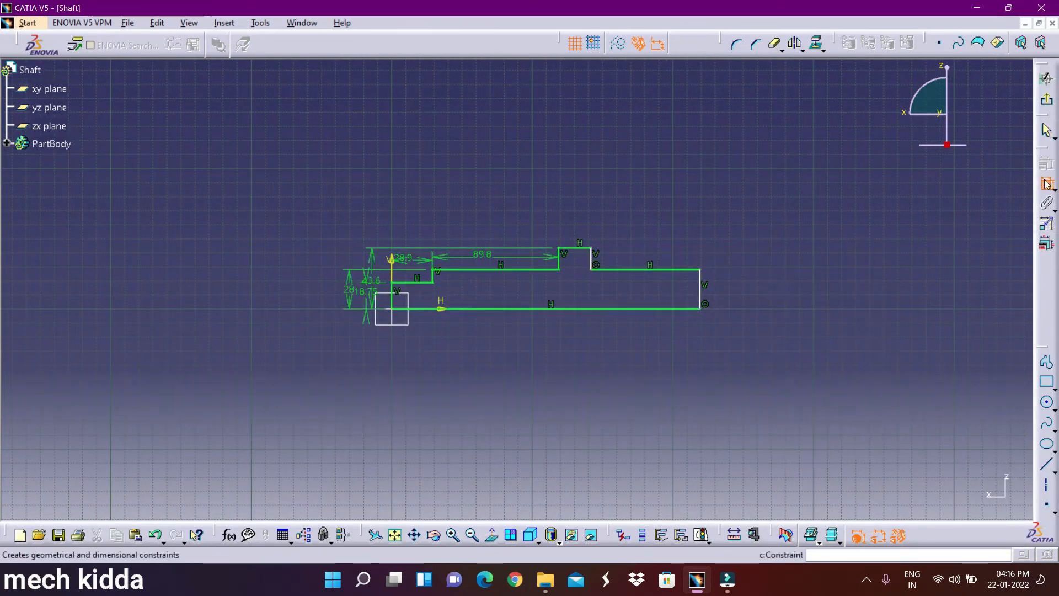
click(572, 249)
click(575, 218)
double_click(575, 218)
text(24)
key(Return)
- Dimension the long upper line beyond the collar and set its length to 247.1 mm
click(1047, 183)
click(651, 270)
click(654, 231)
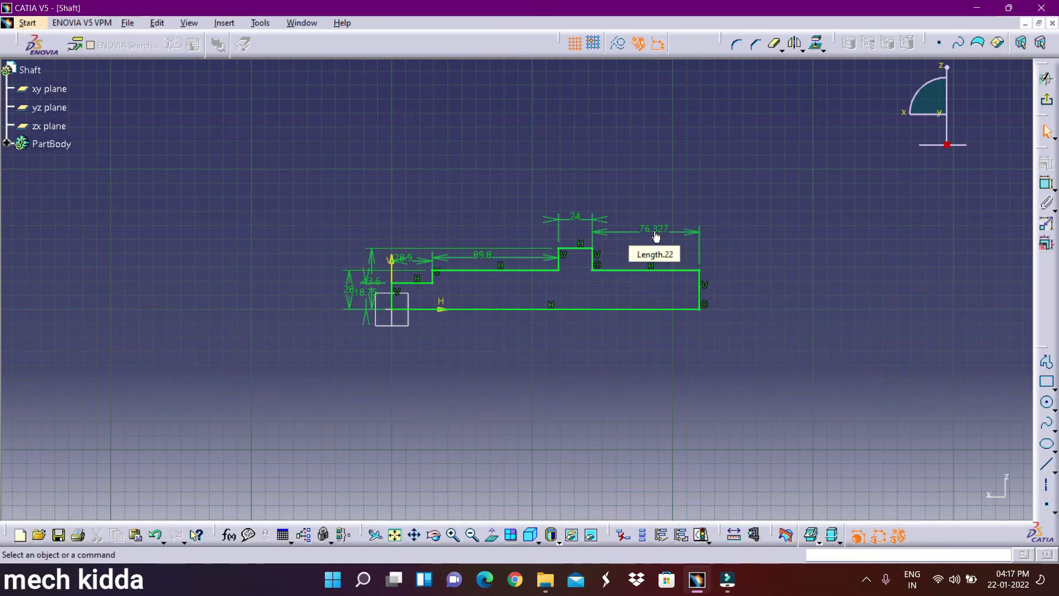
double_click(656, 236)
text(247.1)
key(Return)
- Finish the sketch and revolve the profile about its baseline into a solid shaft
click(471, 534)
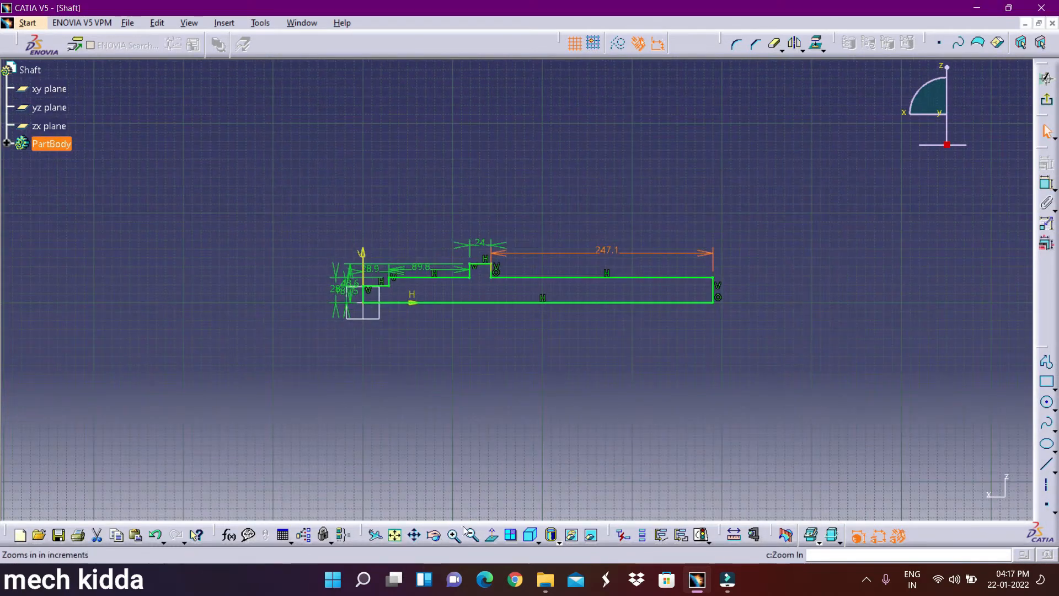
click(1047, 103)
click(894, 498)
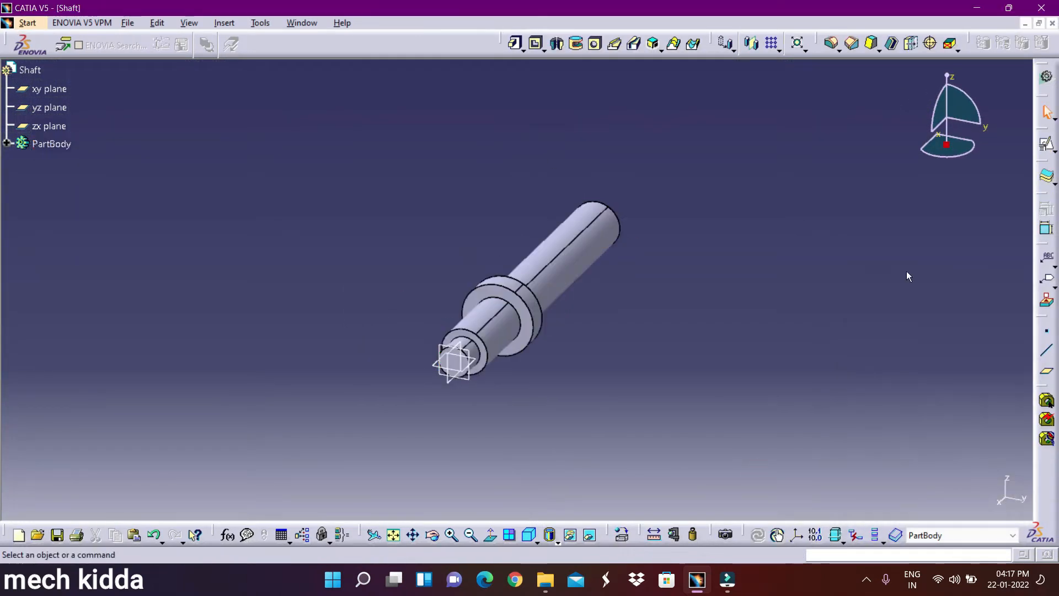
- Sketch a rectangle about 52 mm high on the zx plane, overlapping the shaft's upper half between the collar and the far end
click(1047, 146)
click(48, 126)
click(941, 495)
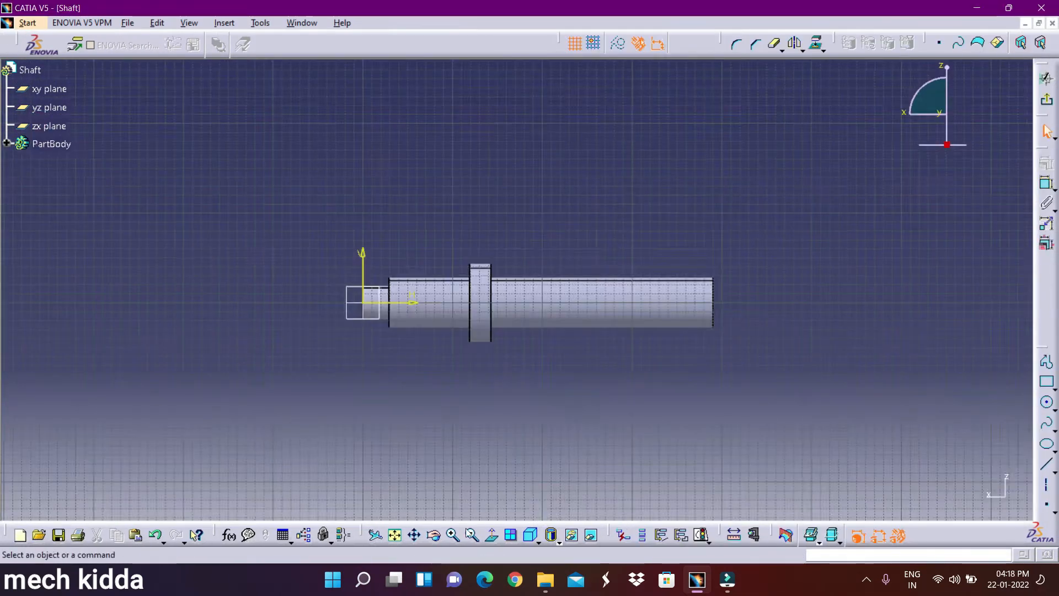
click(1050, 386)
click(488, 245)
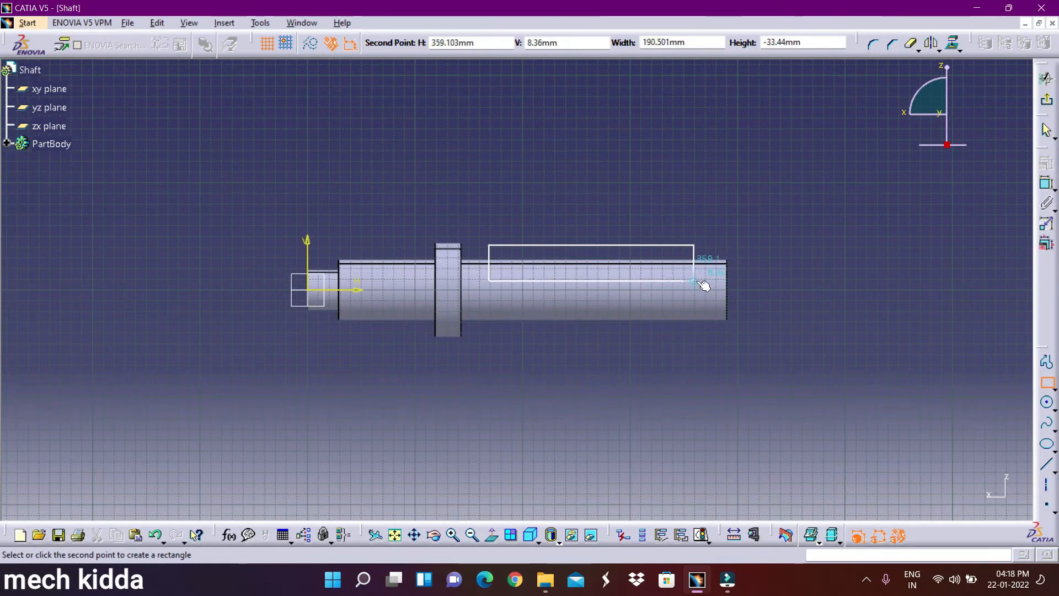
click(722, 299)
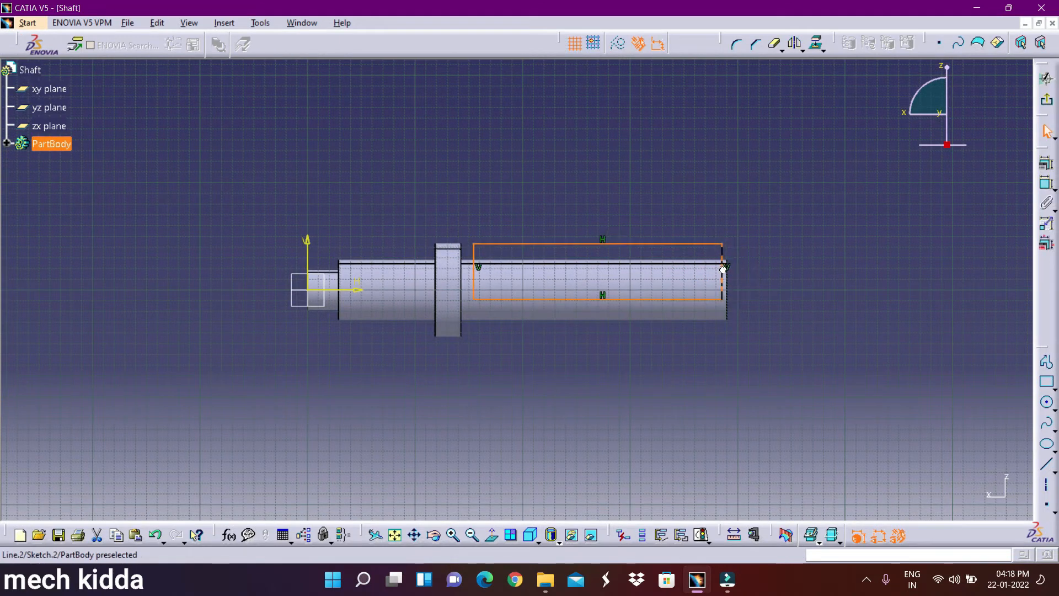
- Set the distance between the rectangle's outer vertical side and the shaft's far end to 15.1 mm
click(1046, 183)
click(723, 256)
click(727, 274)
click(733, 214)
double_click(729, 214)
text(15.1)
key(Return)
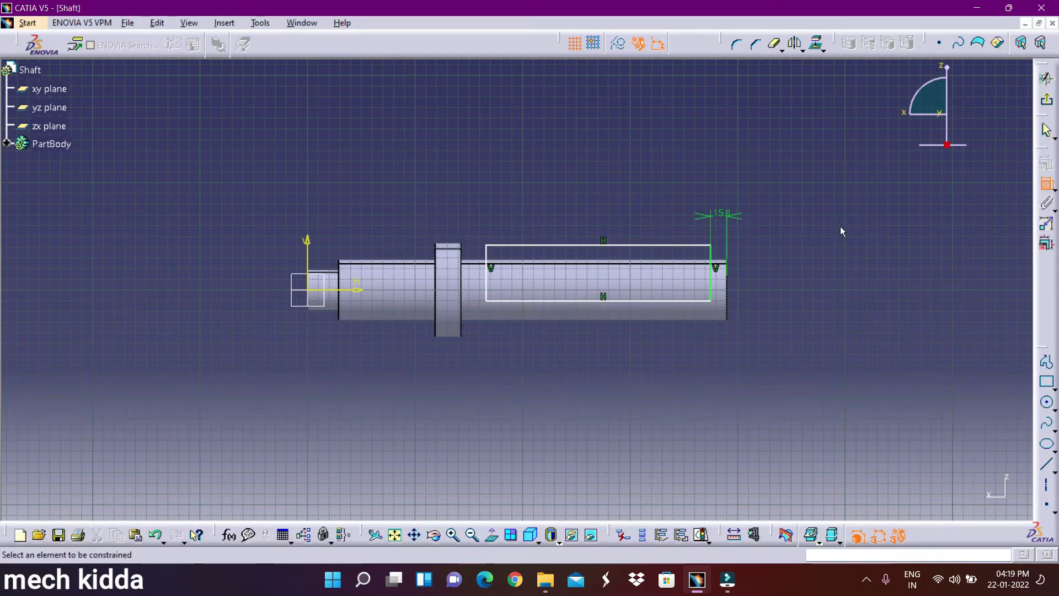
- Set the distance from the rectangle's upper side to the horizontal axis to 28 mm
click(575, 245)
double_click(398, 274)
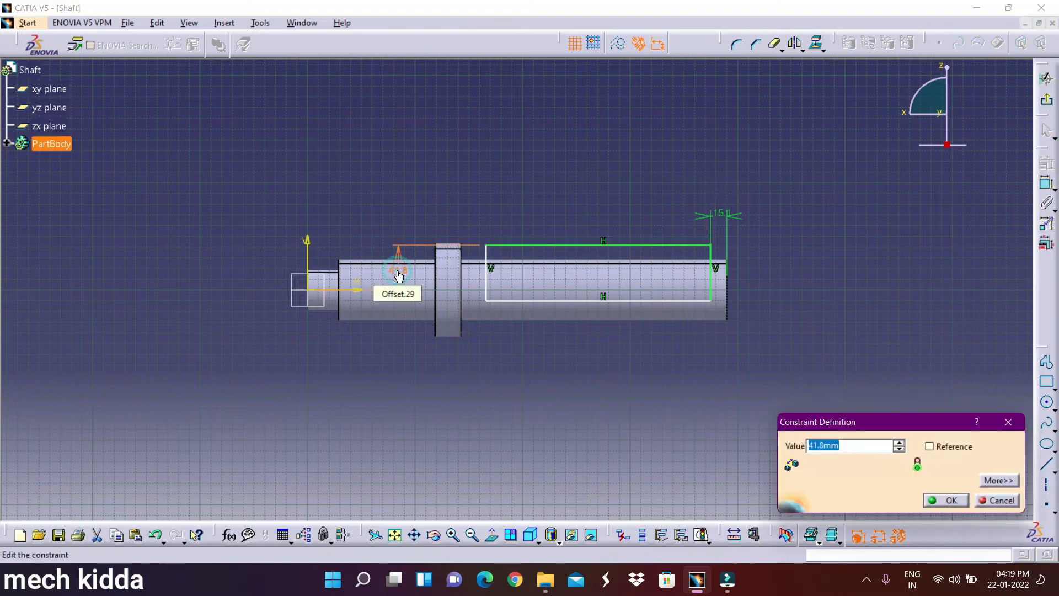
key(Return)
- Dimension the rectangle's height between its horizontal sides and set it to 31.1 mm
click(1046, 183)
click(684, 260)
click(684, 317)
click(791, 289)
double_click(790, 288)
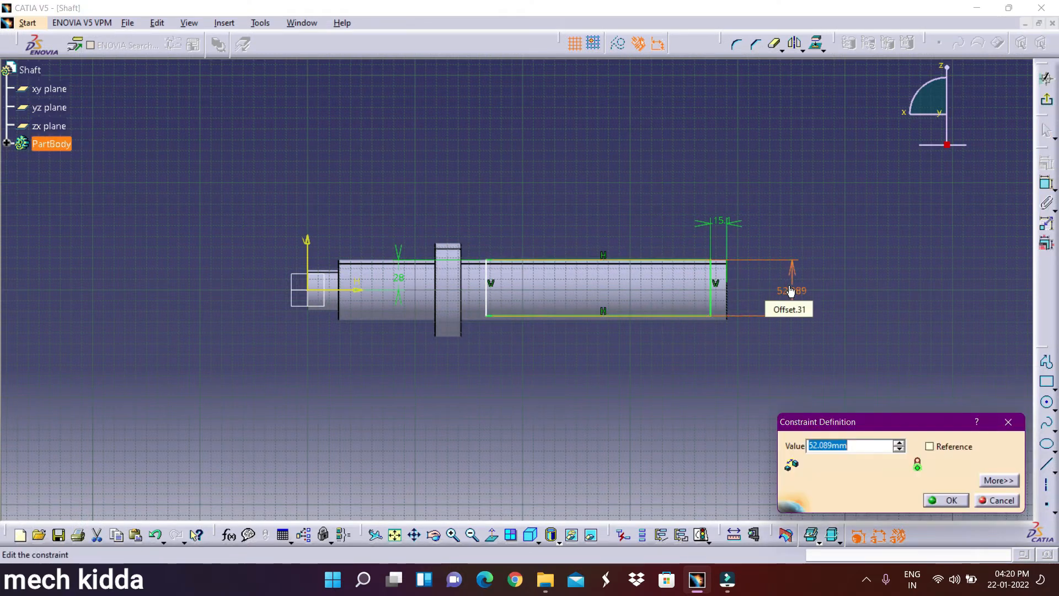
text(31.1)
key(Return)
- Set the distance between the collar's face and the rectangle's nearest vertical side to 38.2 mm
click(453, 535)
click(1046, 183)
click(409, 296)
click(382, 326)
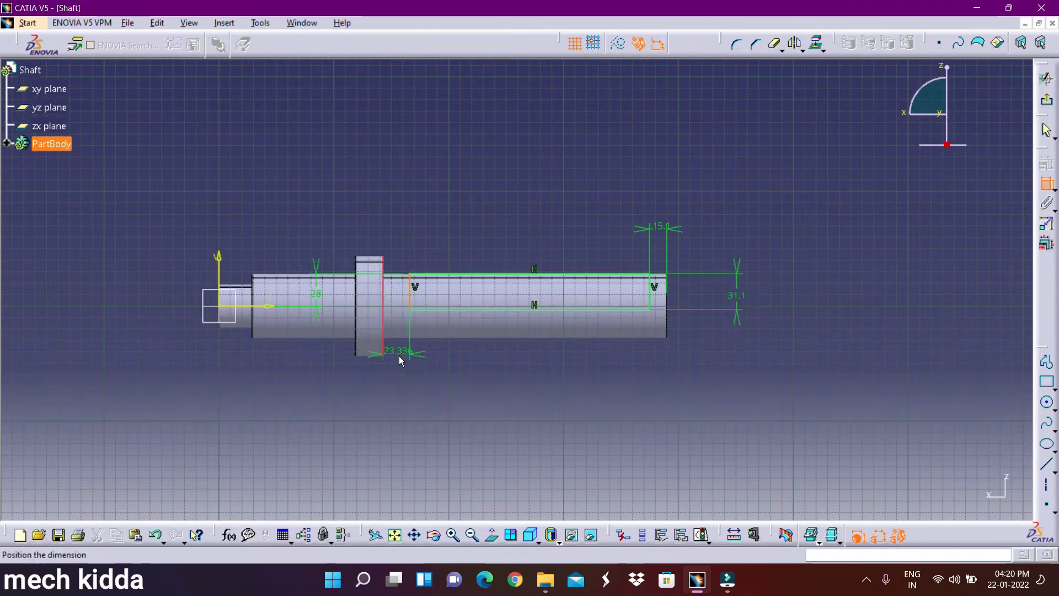
click(399, 356)
double_click(400, 355)
text(38.2)
key(Return)
- Cut the rectangle from the shaft as a pocket with its first limit set to Up to next
click(452, 535)
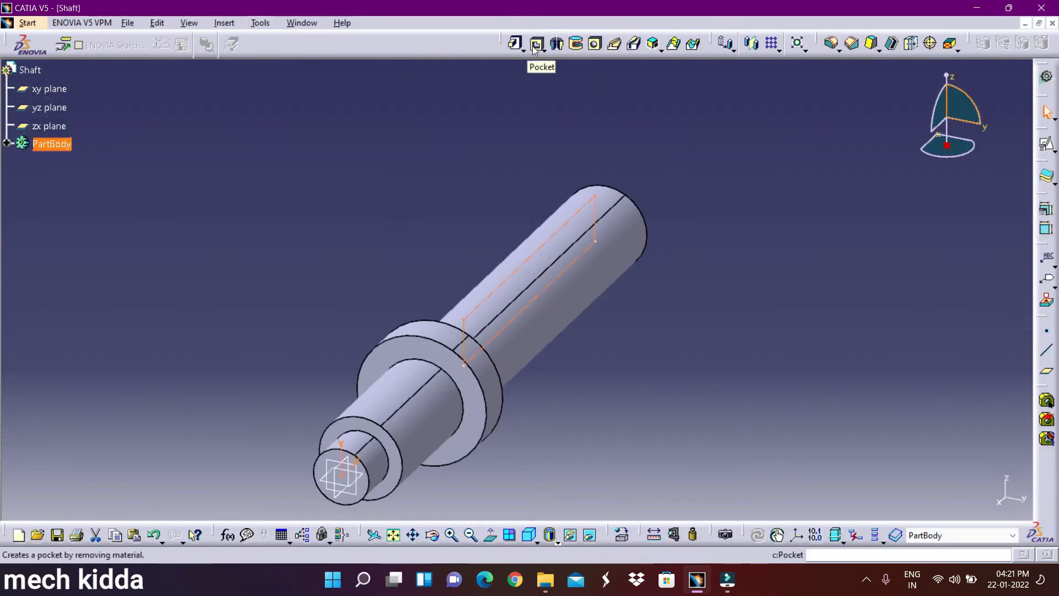
click(536, 44)
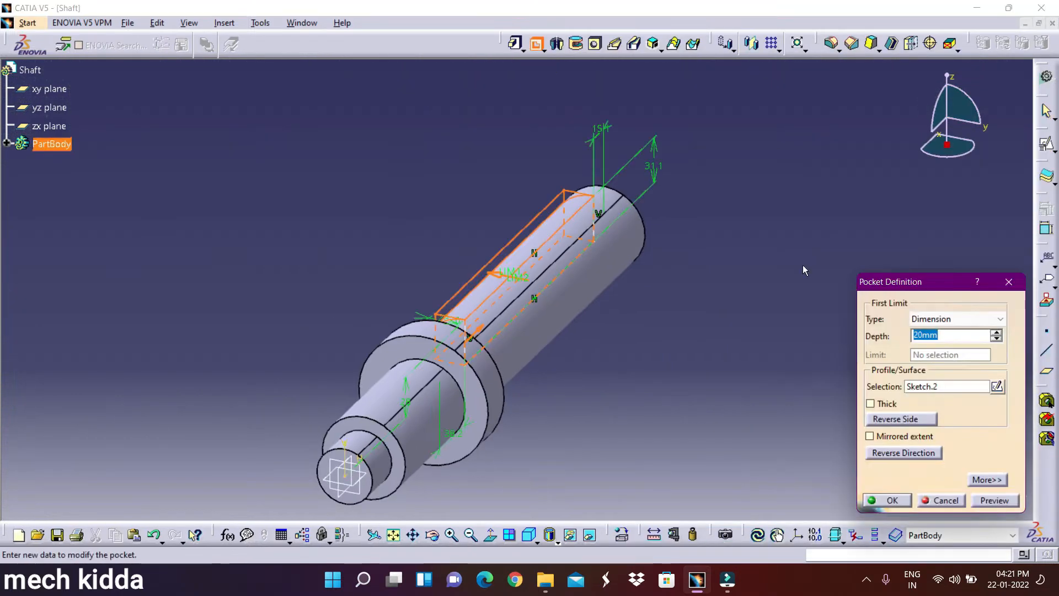
click(959, 318)
click(957, 342)
click(890, 500)
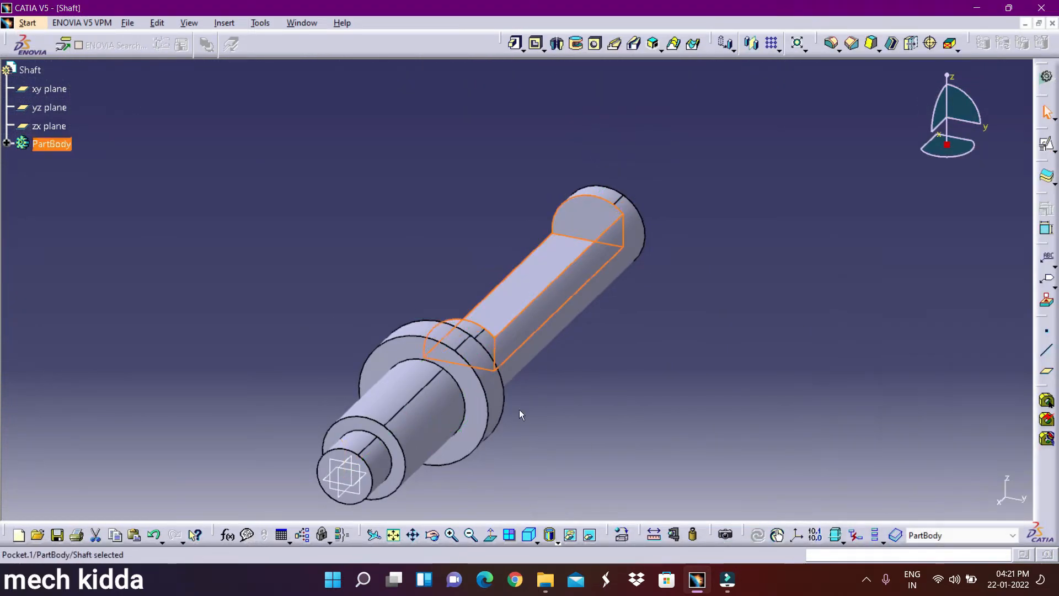
- Edit the pocket and set its second limit to Up to next so it cuts in both directions
click(7, 144)
click(470, 535)
double_click(63, 199)
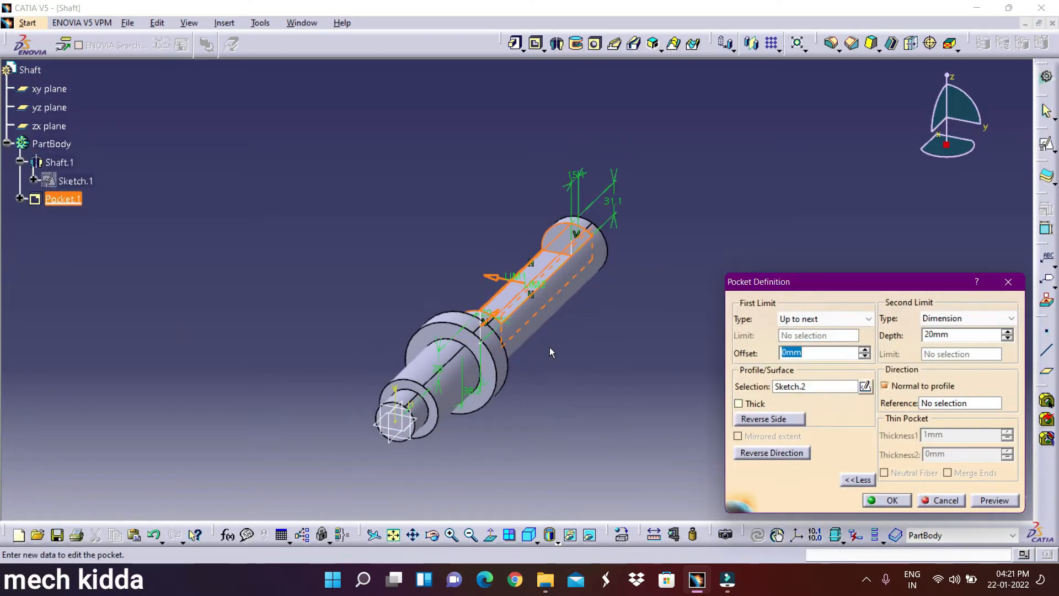
click(965, 318)
click(957, 342)
click(895, 503)
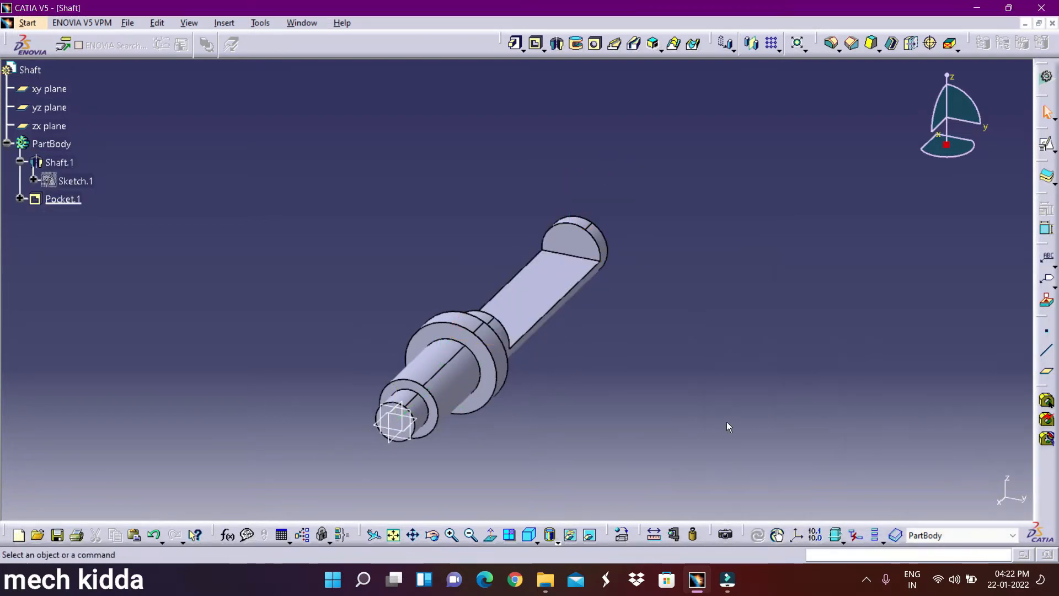
- Sketch a circle on the flat face's centreline toward the collar and set its diameter to 12.5 mm
click(1046, 146)
click(543, 299)
click(946, 497)
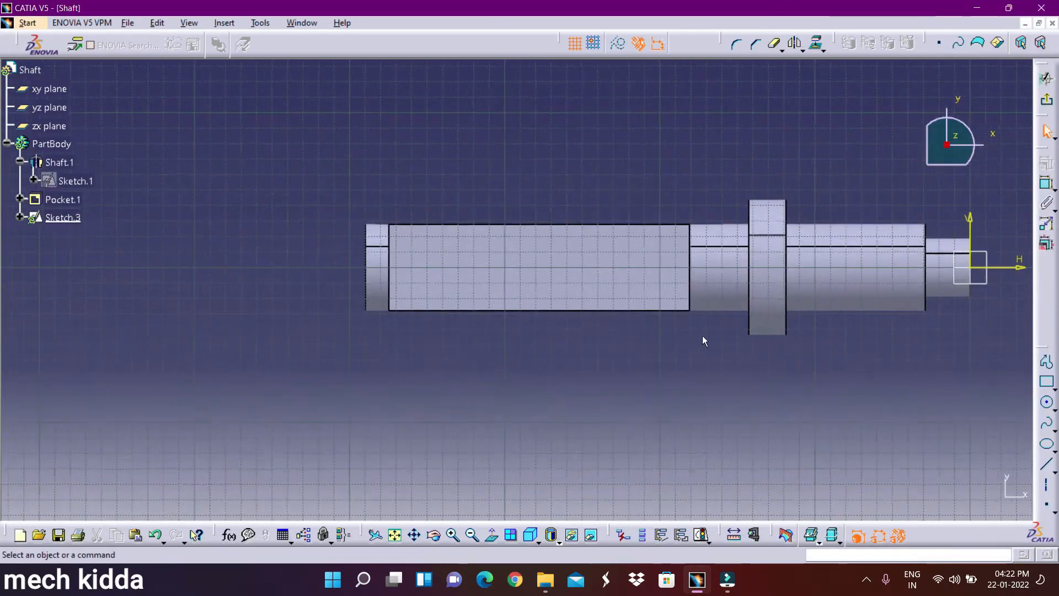
click(1047, 403)
click(626, 265)
click(633, 263)
double_click(601, 207)
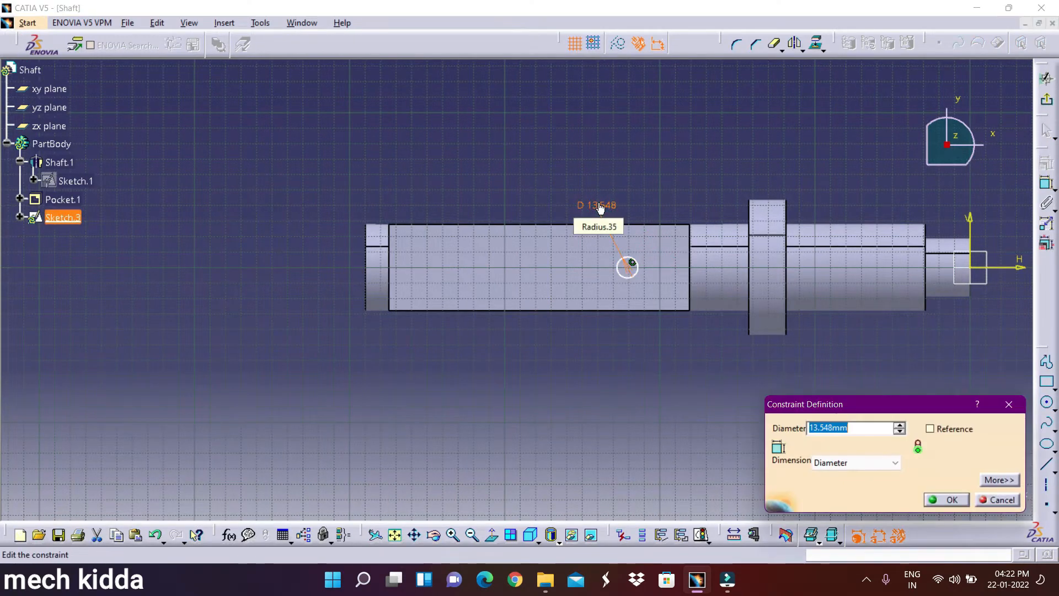
text(12.5)
key(Return)
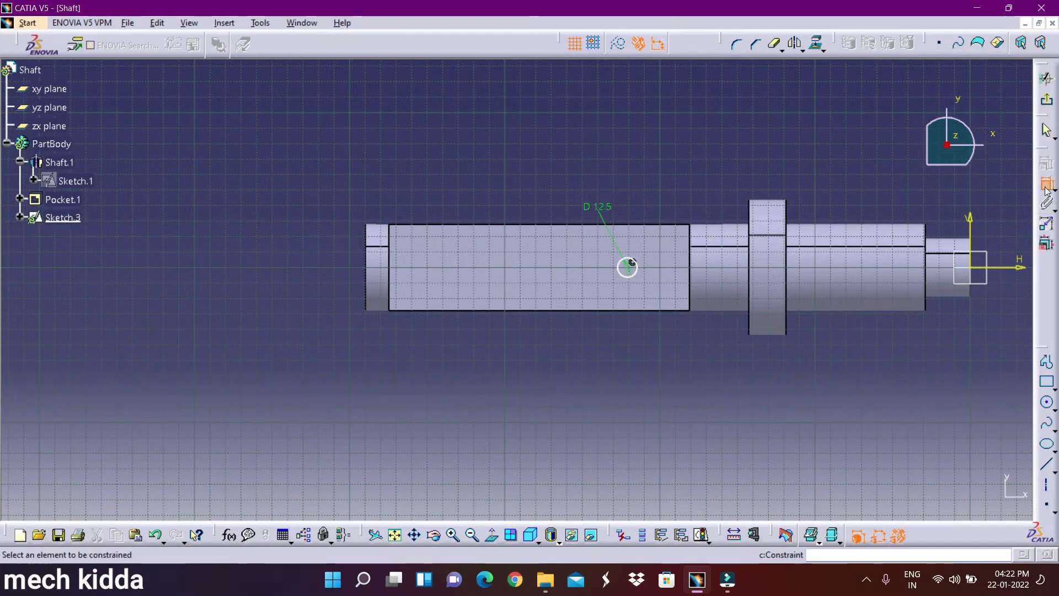
- Set the distance from the circle's centre to the flat's edge nearest the collar to 46.9 mm
click(626, 261)
click(689, 258)
click(656, 202)
double_click(655, 202)
text(46.9)
key(Return)
- Add a second circle on the centreline toward the flat's far end and set its diameter to 12.5 mm
click(1046, 402)
click(434, 267)
click(444, 267)
click(1047, 184)
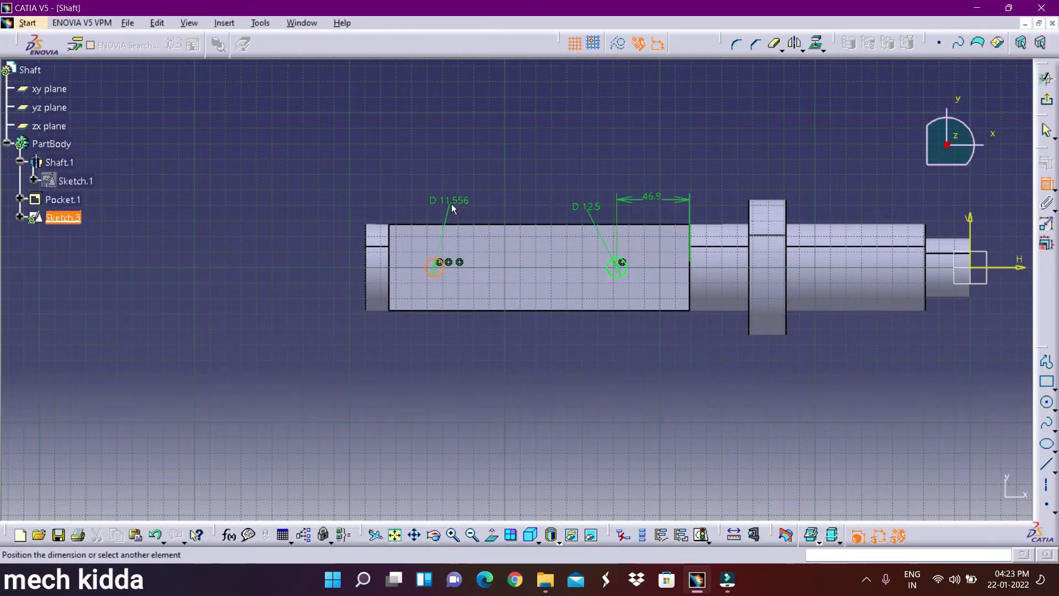
click(459, 203)
double_click(459, 202)
text(12.5)
key(Return)
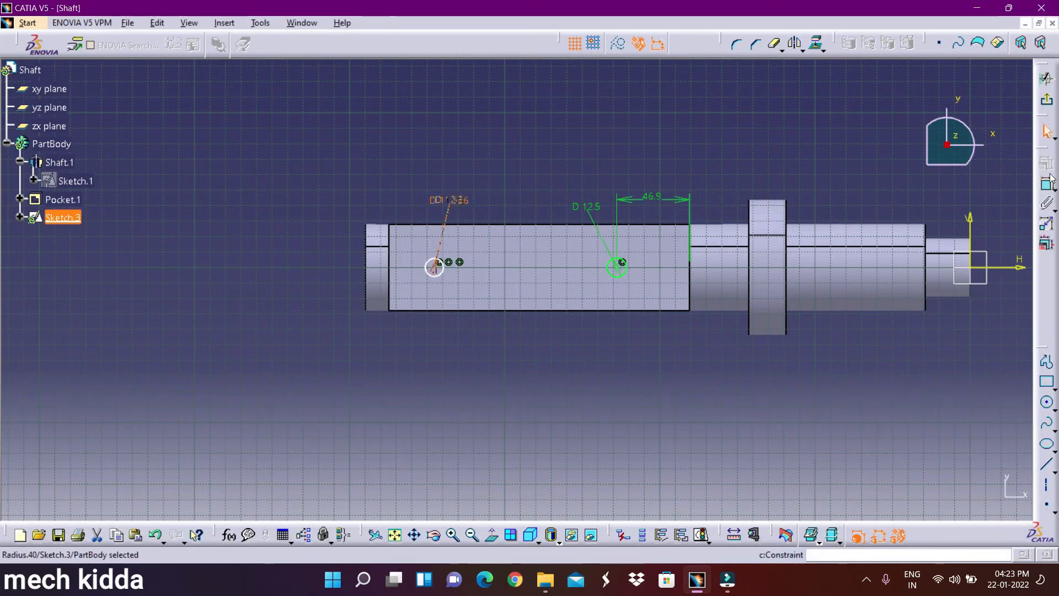
- Set the spacing between the two circles to 100 mm
click(1048, 185)
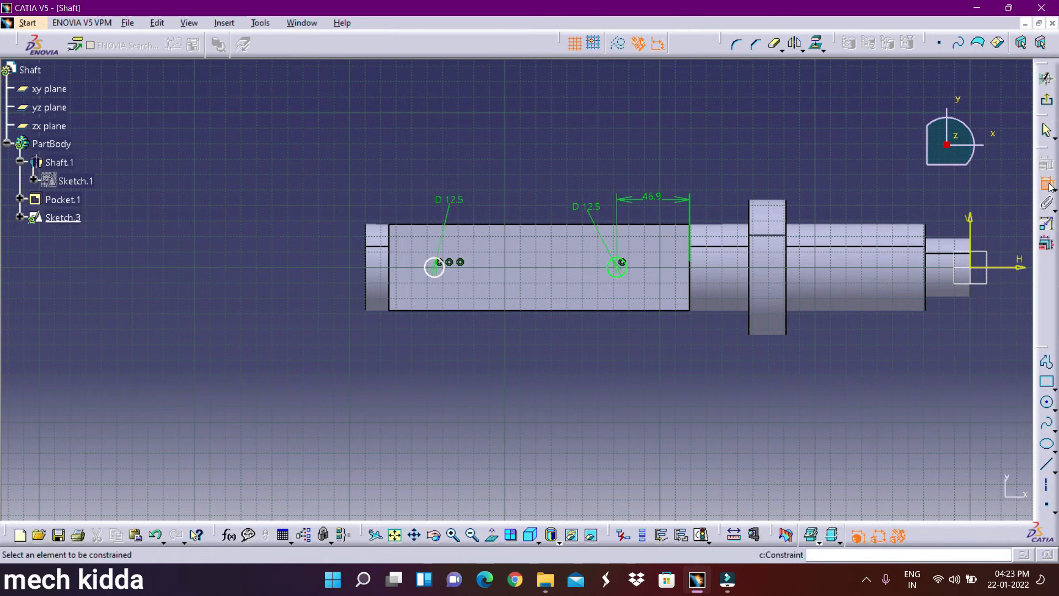
click(436, 267)
click(521, 334)
double_click(522, 336)
text(100)
key(Return)
- Finish the sketch and cut both circles into the flat as a pocket
click(1047, 99)
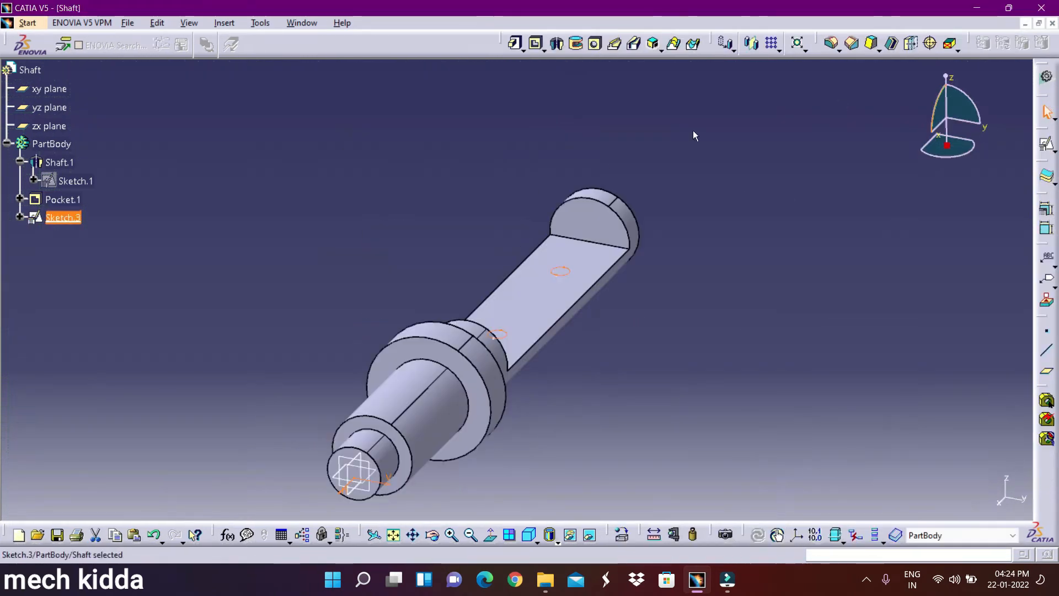
click(537, 44)
click(892, 500)
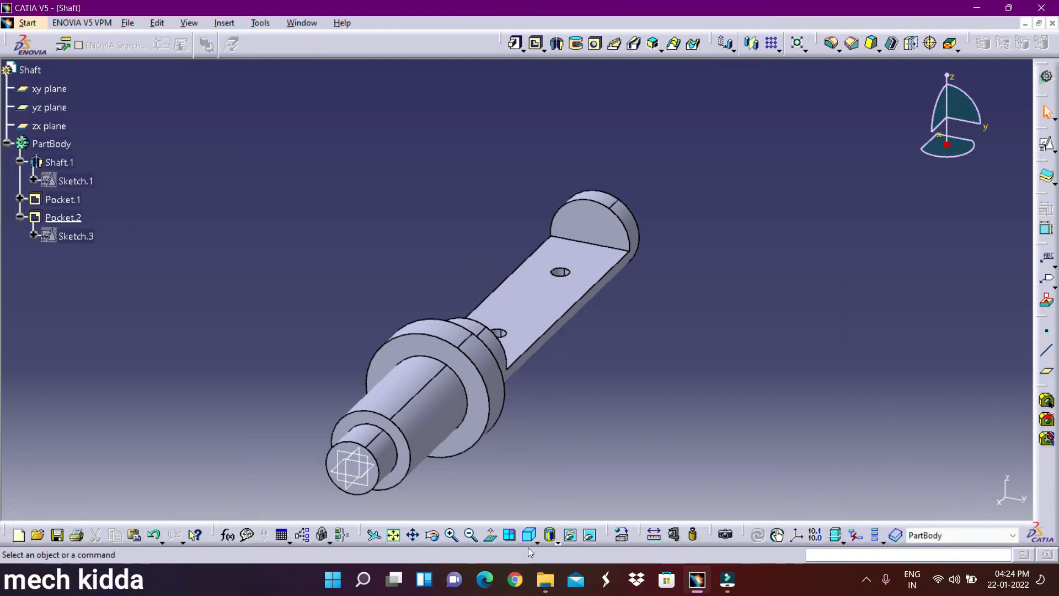
- Switch to the isometric view and chamfer an edge of the shaft 1 mm at 45°
click(529, 534)
click(852, 43)
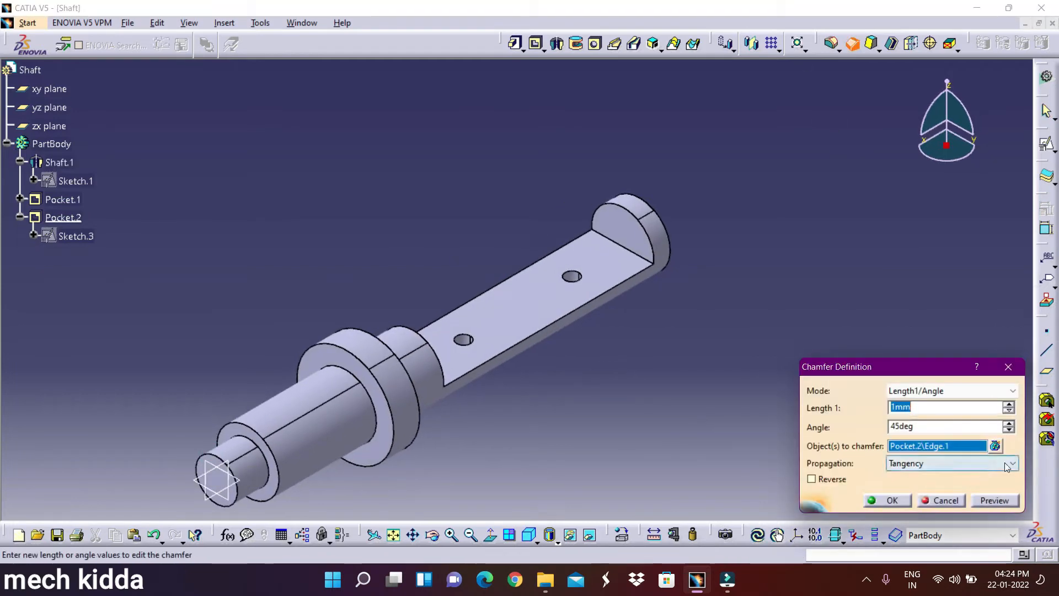
key(Return)
- Save the part as Shaft
click(128, 23)
click(157, 125)
click(766, 414)
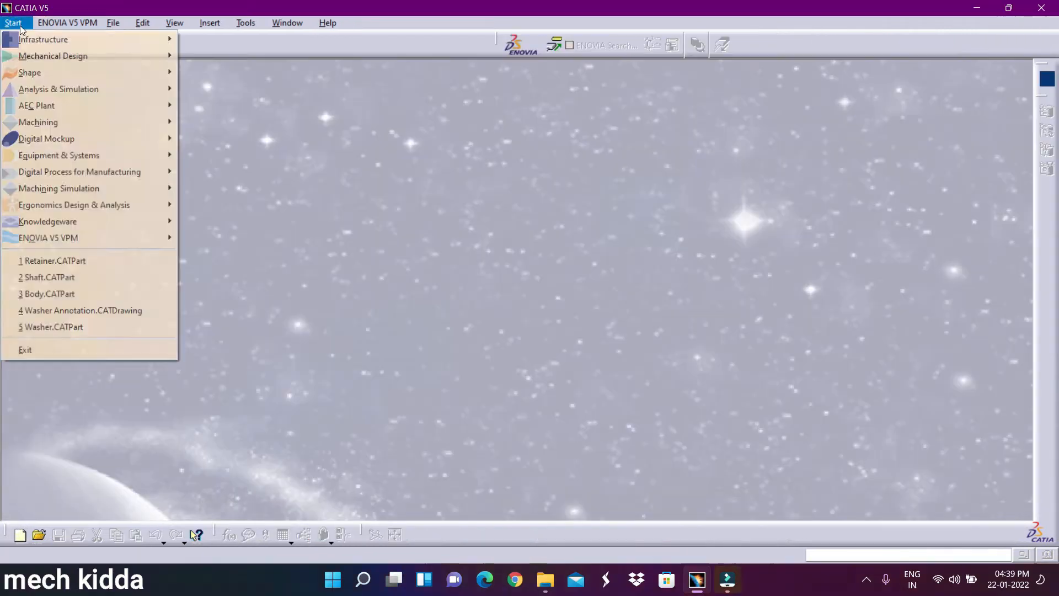
- Create a new part named Retainer and open a positioned sketch on the xy plane with axes swapped and V reversed
click(232, 64)
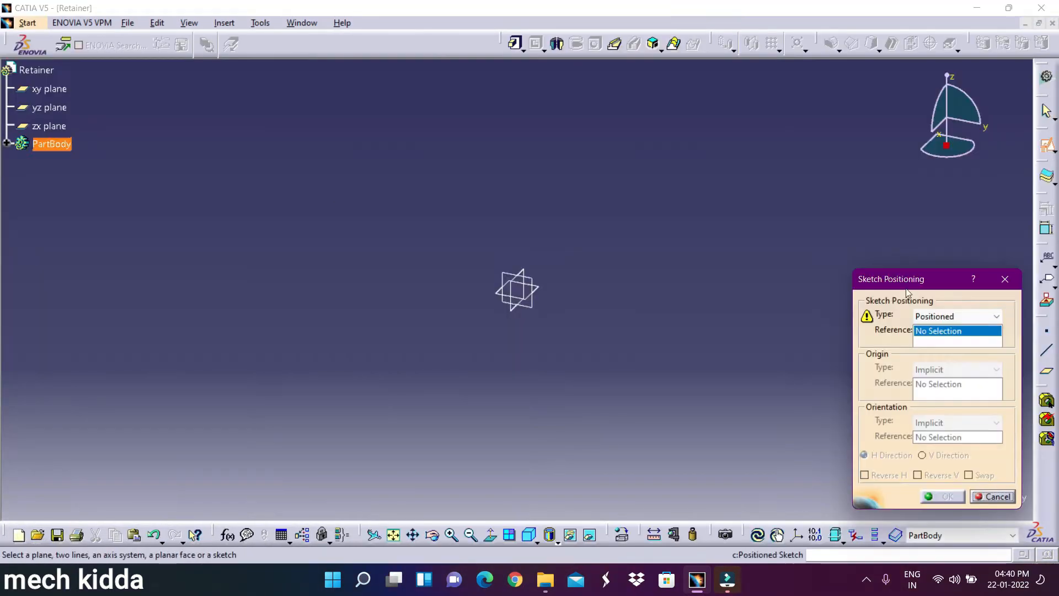
click(44, 89)
click(969, 475)
click(938, 475)
click(943, 497)
- Draw a circle centred on the sketch origin and set its diameter to 200 mm
click(1047, 403)
click(519, 290)
click(634, 220)
click(1047, 183)
click(699, 179)
double_click(699, 179)
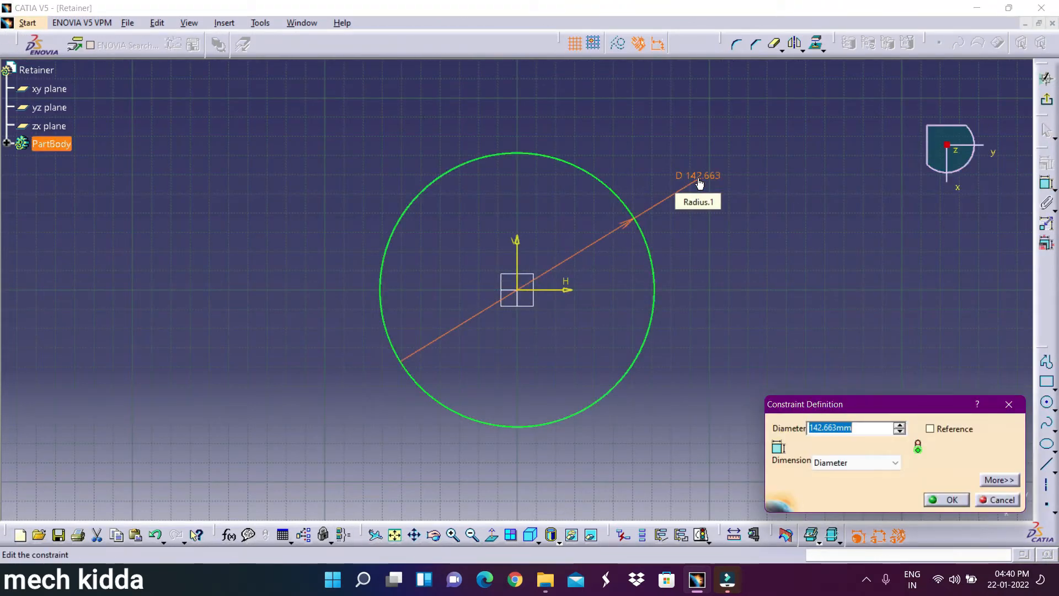
text(200)
key(Return)
- Finish the sketch and extrude the circle into a disc with the Pad command
click(1046, 99)
click(515, 44)
click(954, 338)
double_click(953, 337)
key(Return)
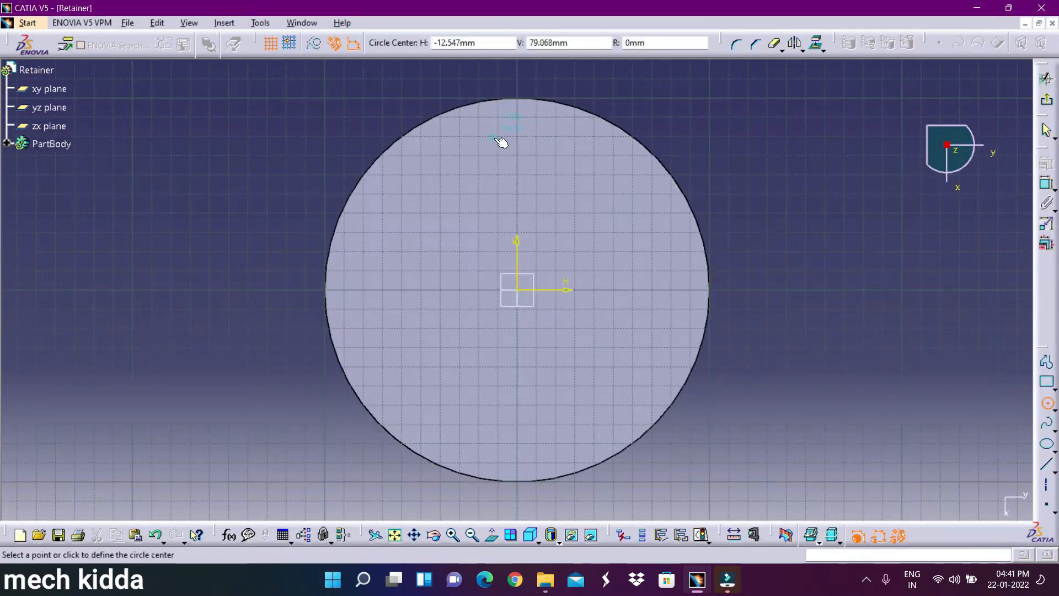
- Draw a small circle on the vertical axis near the disc's upper edge and set its diameter to 20.3 mm
click(517, 145)
click(537, 144)
click(1046, 183)
click(683, 130)
double_click(689, 127)
text(20.3)
key(Return)
- Set the small circle's centre 75 mm from the horizontal axis
click(1047, 185)
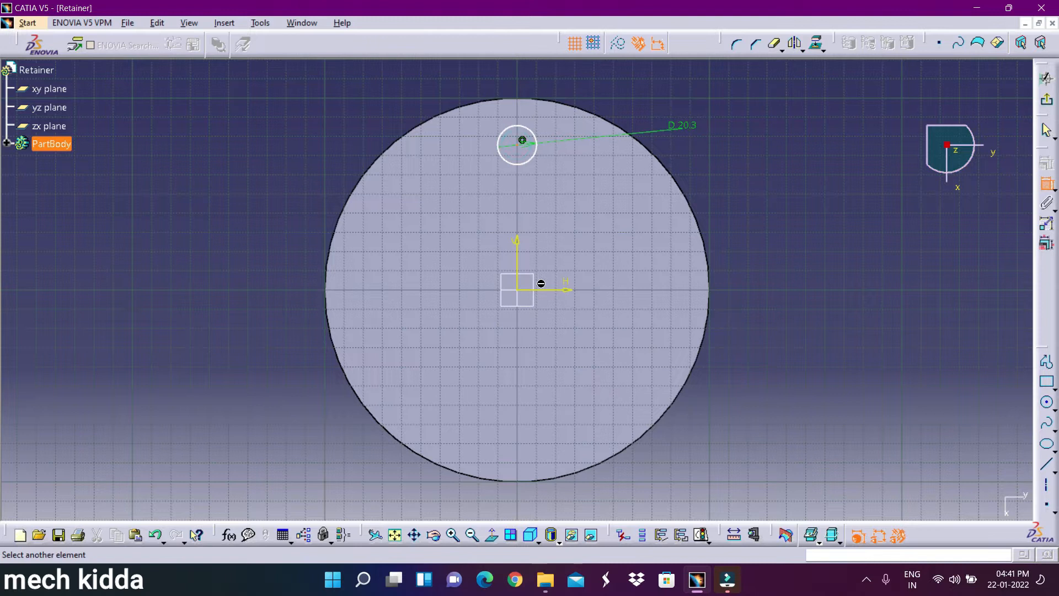
double_click(616, 219)
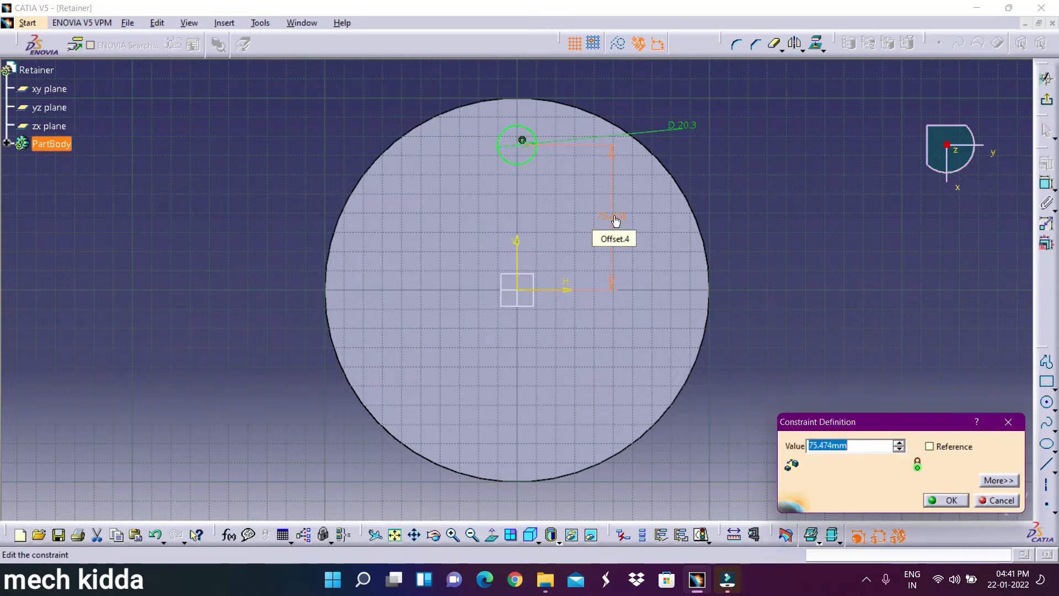
text(75)
key(Return)
- Finish the sketch and cut the small circle through the disc as an Up to next pocket
click(1047, 78)
click(536, 43)
click(1000, 318)
click(938, 337)
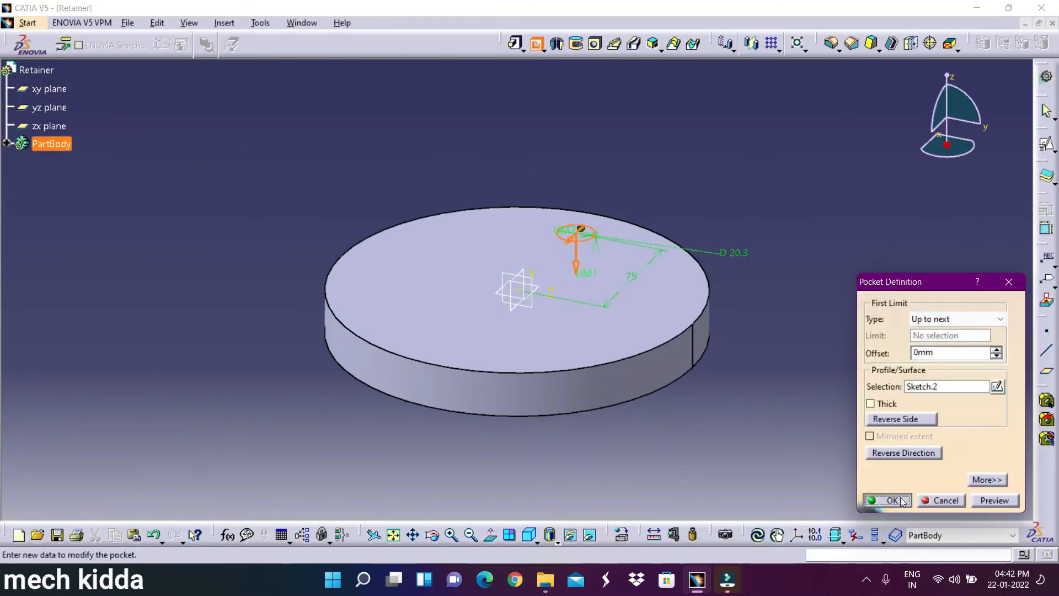
click(902, 501)
- Create a circular pattern of the pocket about the disc's axis with 3 instances spaced 120° apart
click(780, 50)
click(793, 89)
click(918, 390)
click(662, 326)
double_click(856, 319)
text(3)
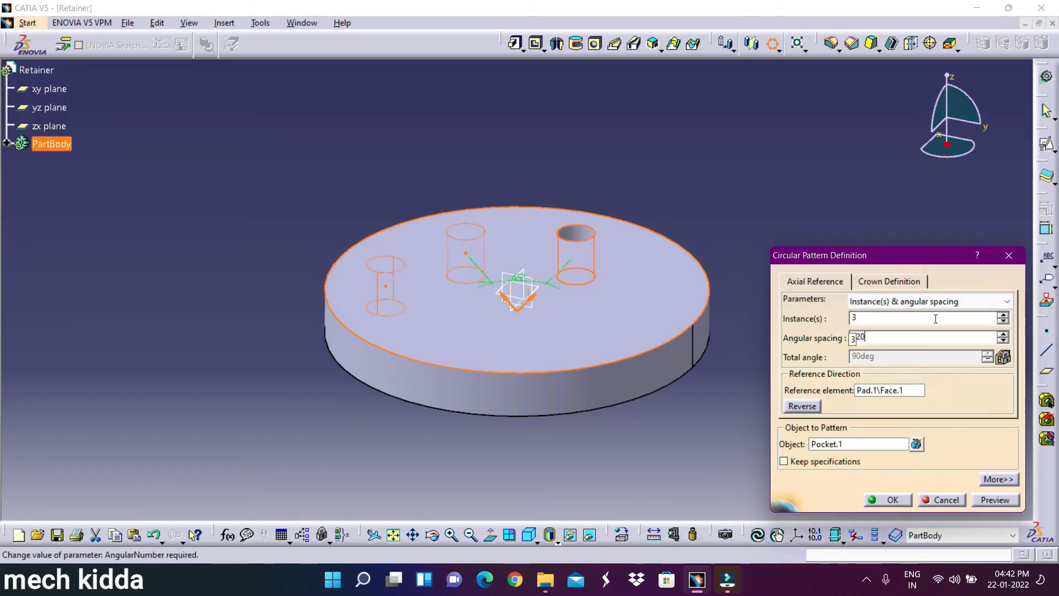
click(888, 500)
- Add an Up To Next hole with a 56 mm diameter at the centre of the disc
click(595, 44)
click(517, 291)
click(853, 277)
click(805, 297)
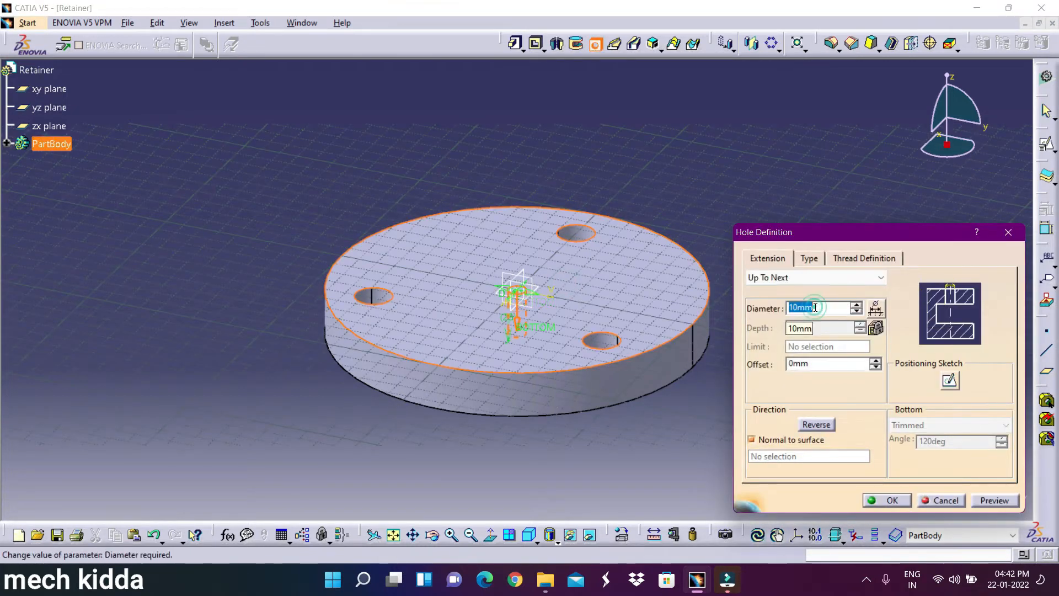
text(56)
click(886, 500)
- Save the finished part as Retainer
click(127, 22)
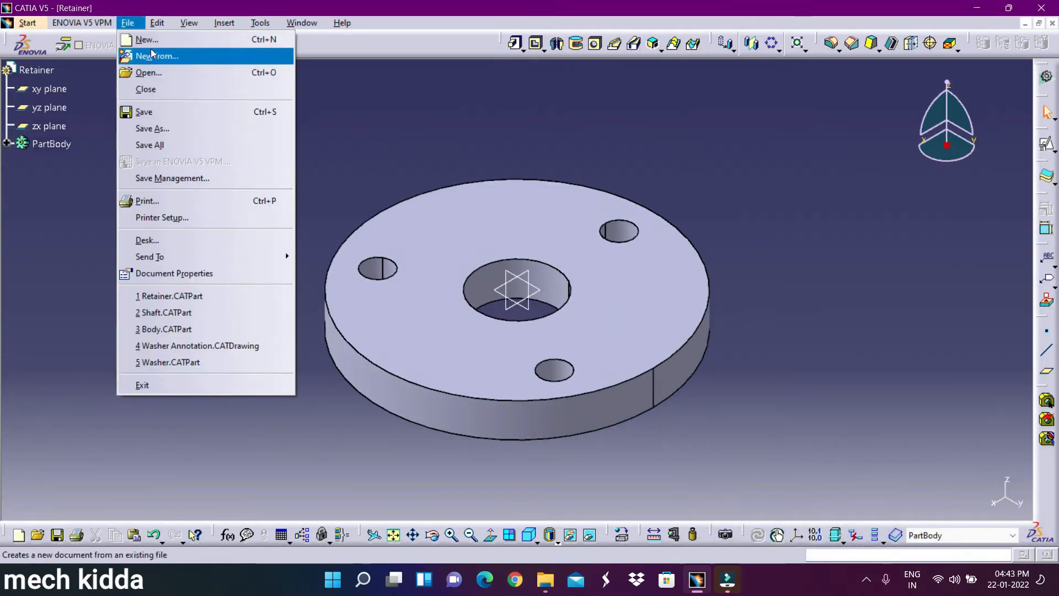
click(144, 128)
key(Return)
click(579, 319)
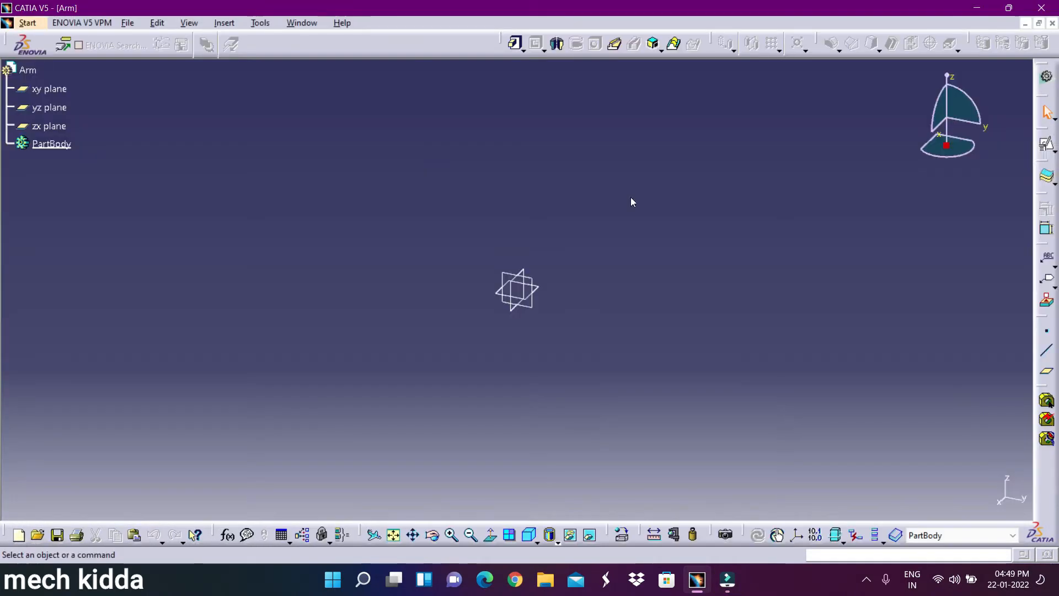
- In the Arm part, open a positioned sketch on the xy plane and draw two concentric circles at the origin, inner radius about 48 mm
click(1047, 145)
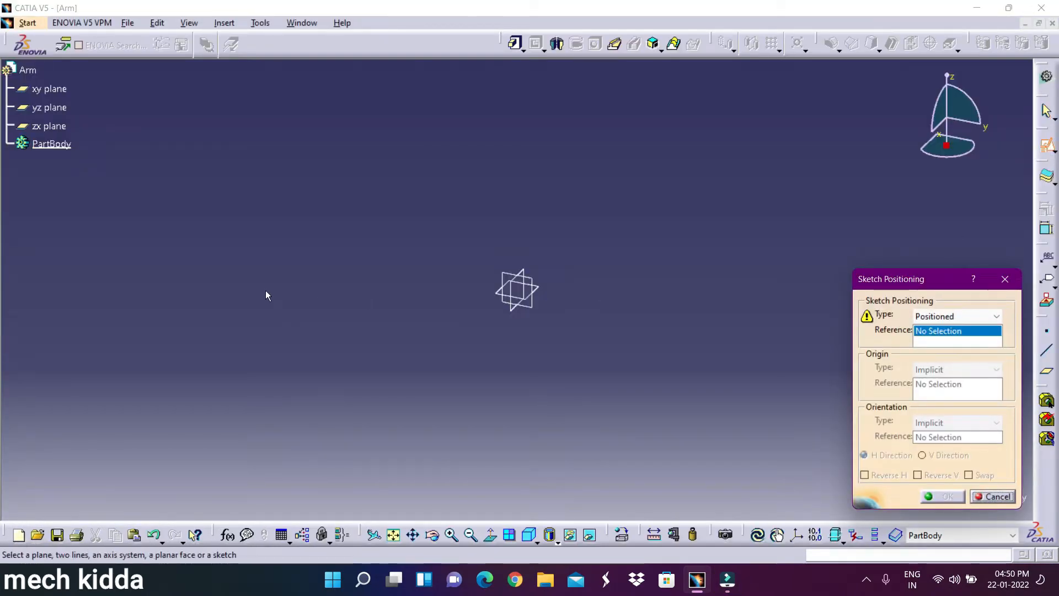
click(61, 91)
click(946, 497)
double_click(1046, 403)
click(517, 290)
click(612, 197)
click(517, 289)
click(581, 223)
- Draw a second pair of concentric circles further along the horizontal axis, the inner one about 58 mm in diameter
click(902, 289)
click(965, 226)
click(906, 287)
click(939, 267)
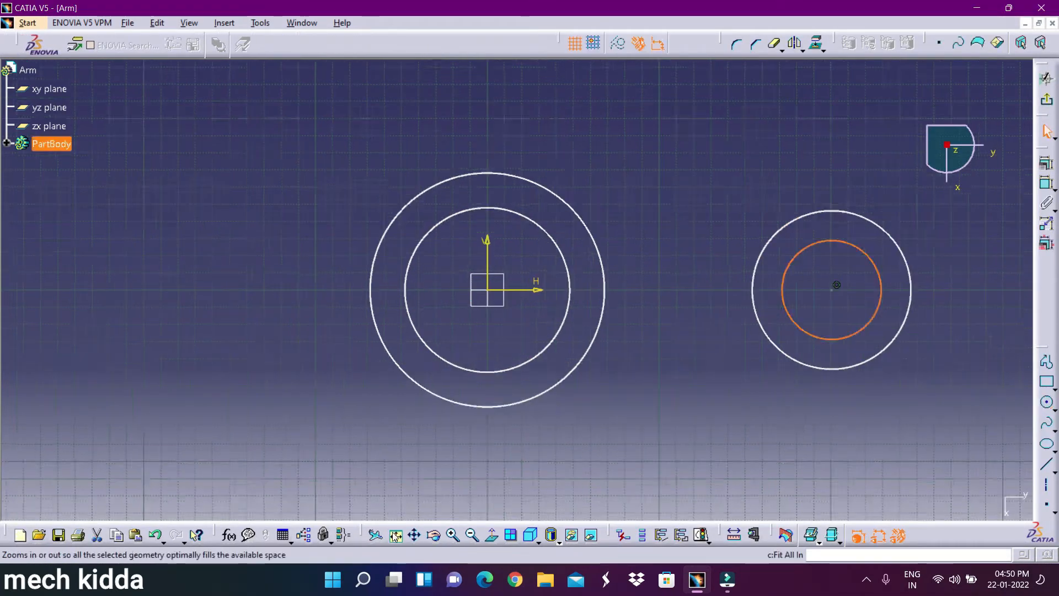
- Dimension the outer circle at the origin with a diameter of 112.5 mm
click(1046, 183)
click(451, 196)
double_click(477, 161)
text(112.5)
key(Return)
- Dimension the inner circle at the origin as a radius of 28.15 mm
click(1047, 402)
click(435, 256)
click(510, 225)
right_click(509, 225)
click(572, 409)
double_click(520, 217)
click(894, 462)
click(844, 483)
text(28.)
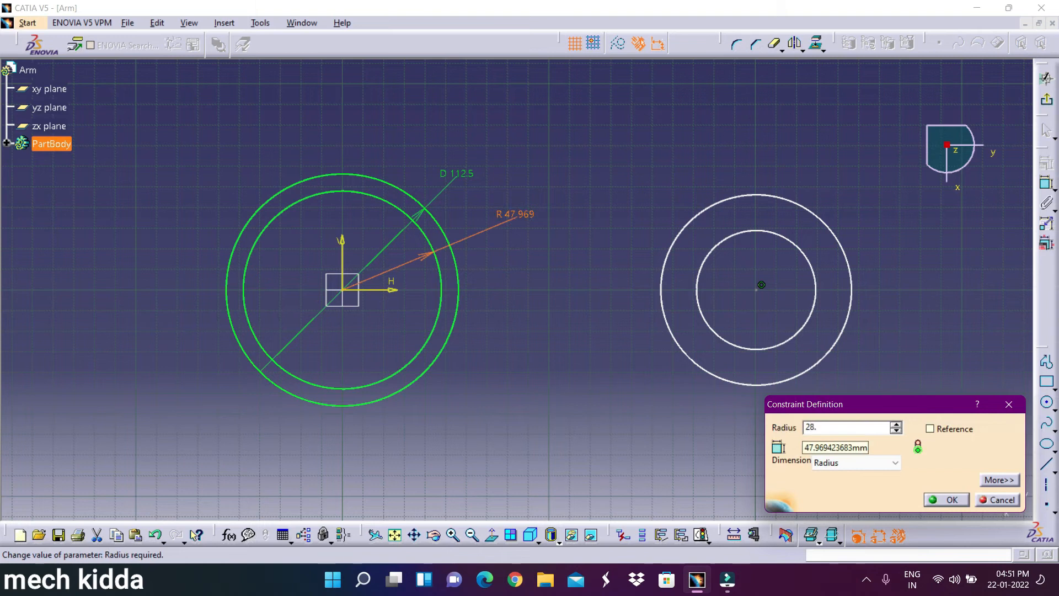
text(15)
key(Return)
- Dimension the outer circle of the second pair as a diameter of 87.5 mm
click(1047, 182)
click(733, 196)
double_click(690, 161)
click(882, 462)
click(849, 474)
text(87.5)
key(Return)
- Set the second pair's inner circle to a diameter of 43.8 mm and reposition its dimension label
click(1046, 183)
click(809, 264)
double_click(864, 236)
text(4)
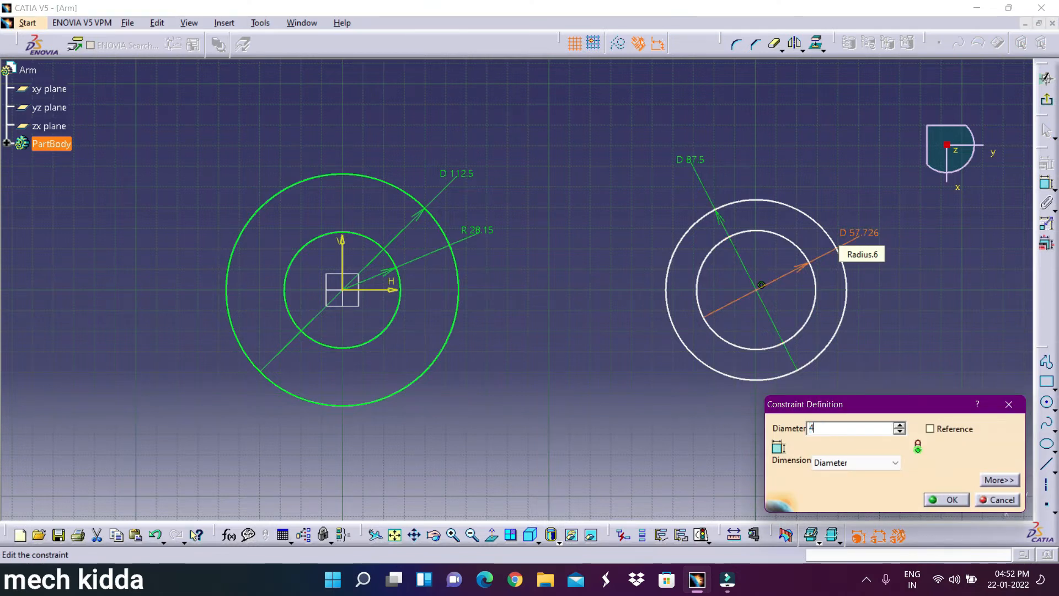
text(3.8)
key(Return)
drag(826, 276, 618, 244)
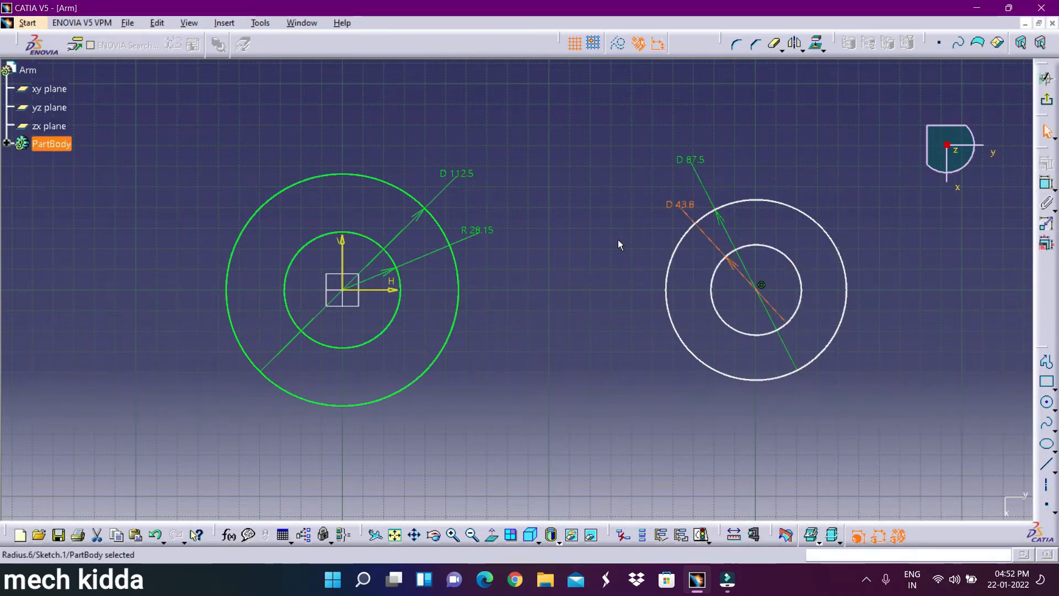
- Set the distance between the centres of the two circle pairs to 300 mm
click(1047, 182)
click(761, 284)
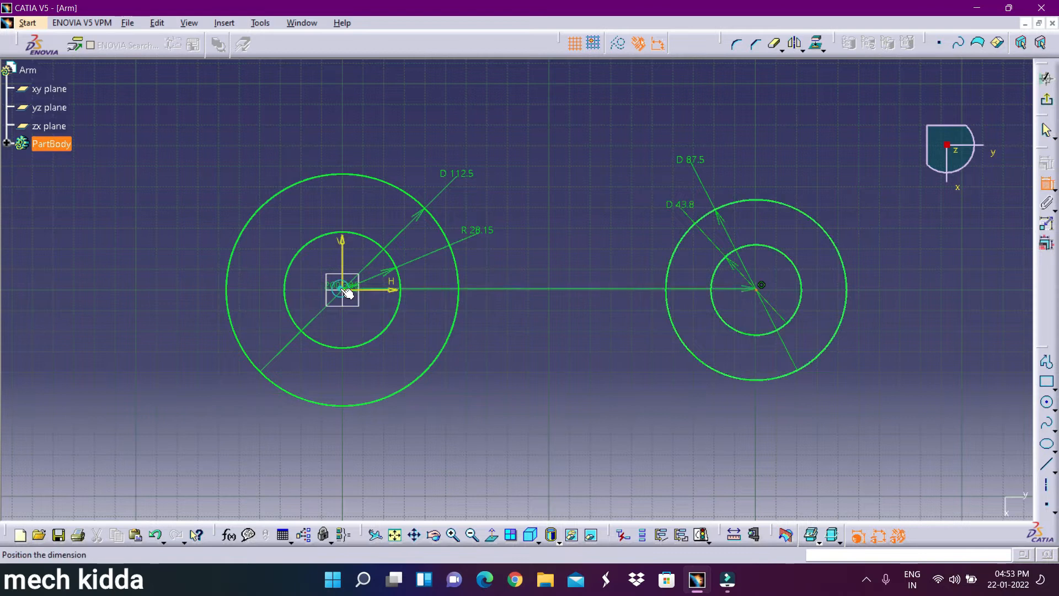
click(343, 289)
double_click(550, 418)
text(300)
double_click(867, 448)
text(300)
key(Return)
click(395, 534)
- Finish the sketch and pad both rings to a length of 31.25 mm with mirrored extent
click(1046, 100)
click(775, 212)
click(1046, 399)
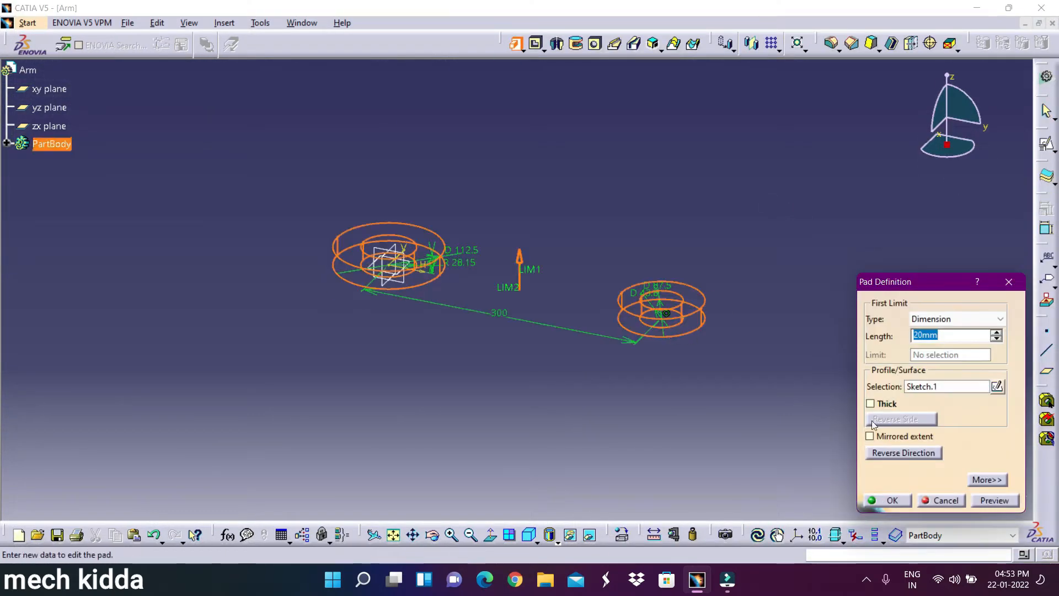
click(870, 436)
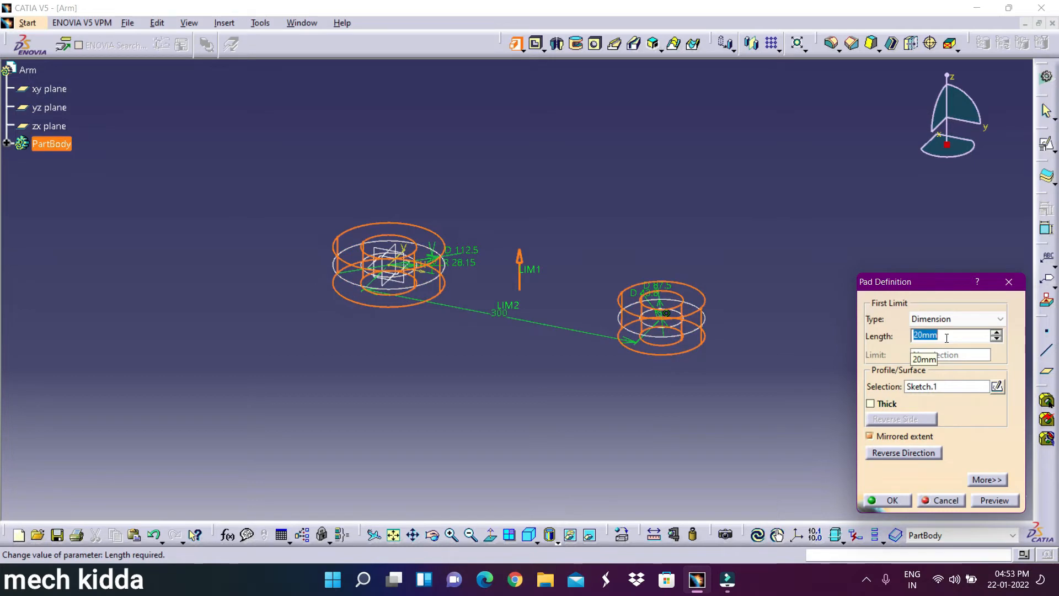
key(Return)
- Open a positioned sketch on the xy plane and project the outer edges of both rings into it
click(1047, 145)
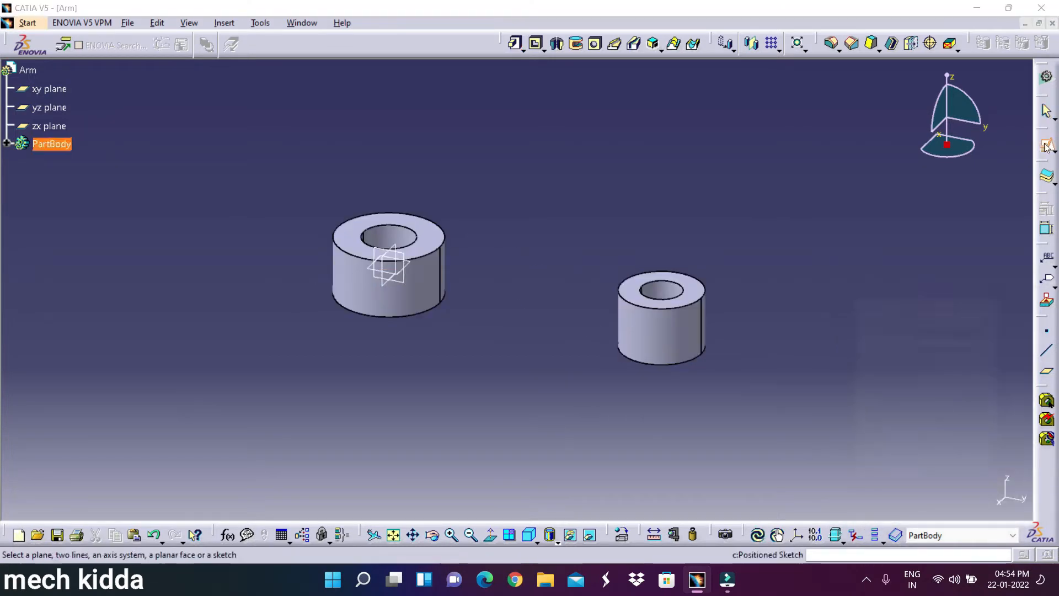
click(932, 500)
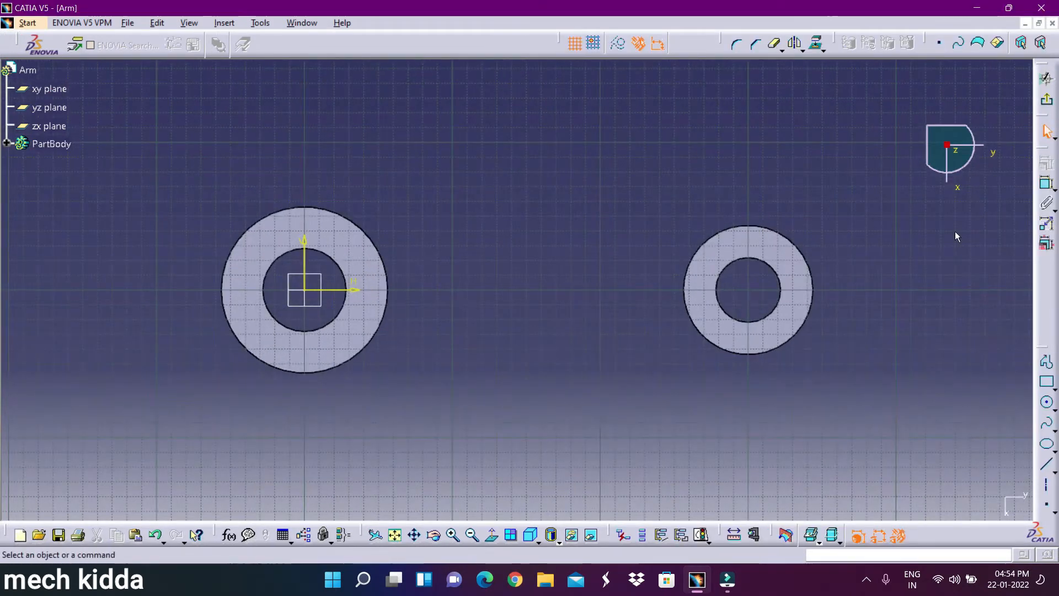
click(376, 244)
click(815, 42)
click(601, 315)
click(564, 348)
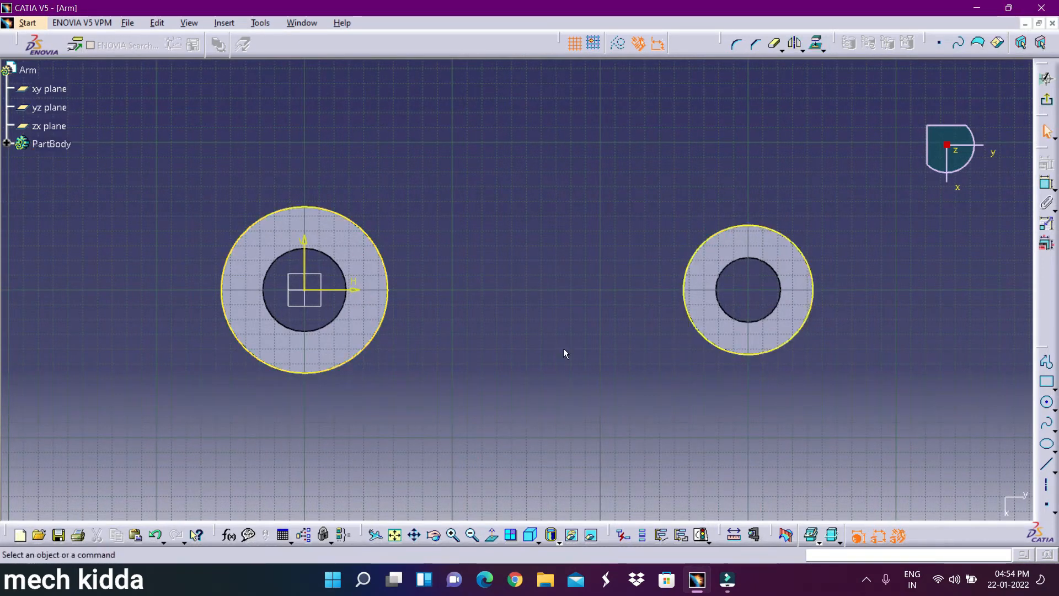
- Draw a profile line from the upper side of the large projected circle to the top of the small one
click(1047, 362)
click(348, 211)
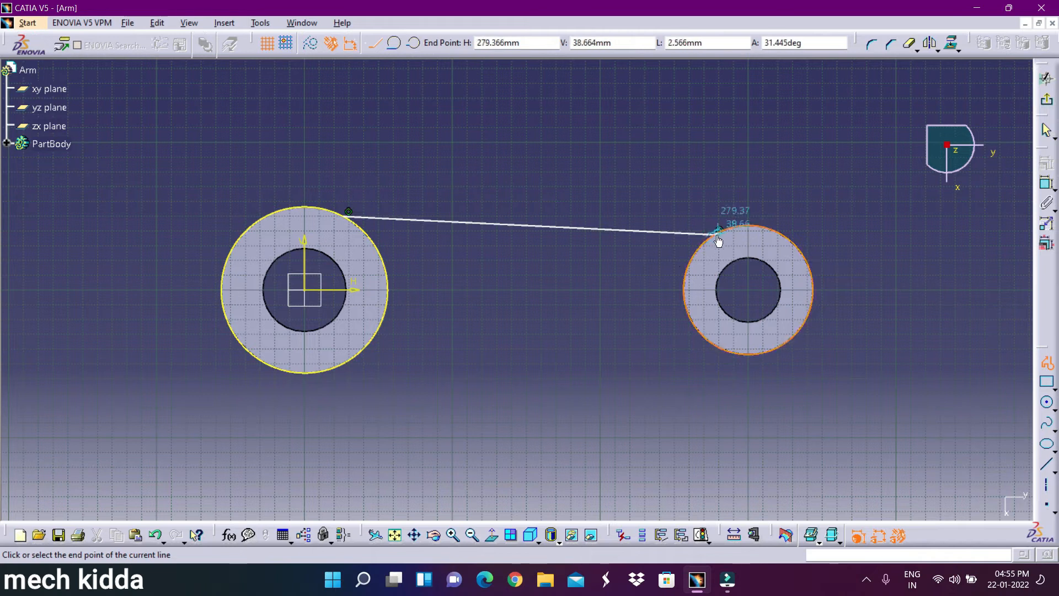
click(713, 235)
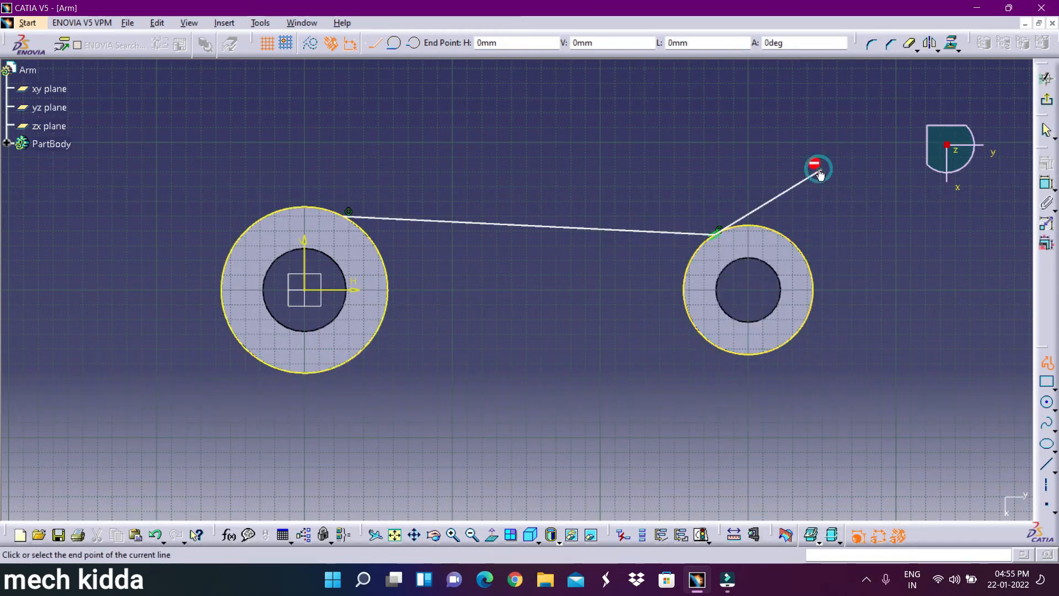
click(735, 226)
click(436, 454)
right_click(489, 410)
click(408, 495)
click(158, 537)
click(158, 537)
double_click(736, 225)
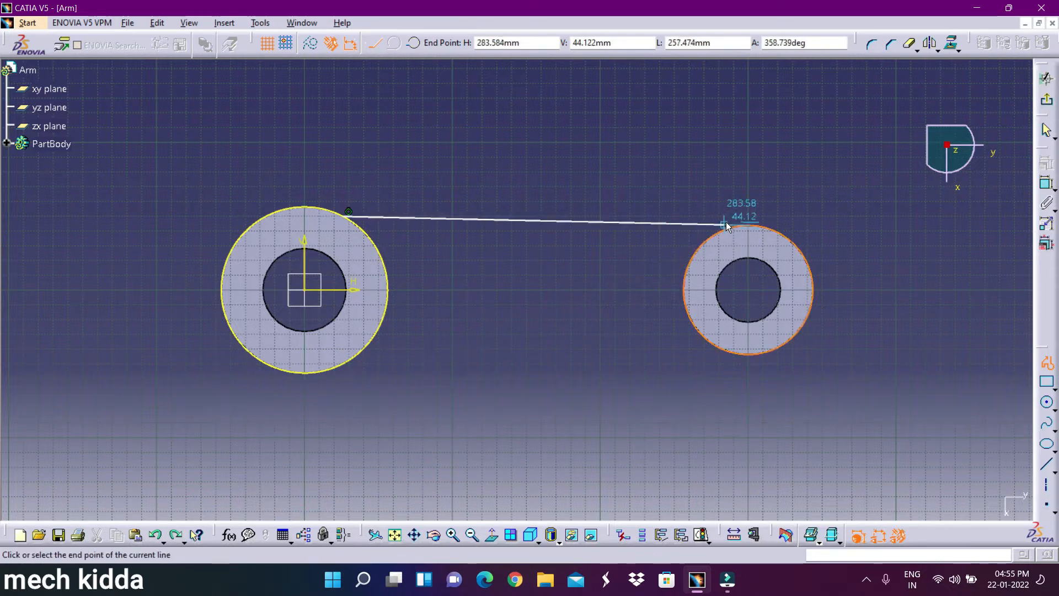
- Draw a second profile line from the lower side of the large projected circle to the bottom of the small one
click(322, 366)
click(748, 355)
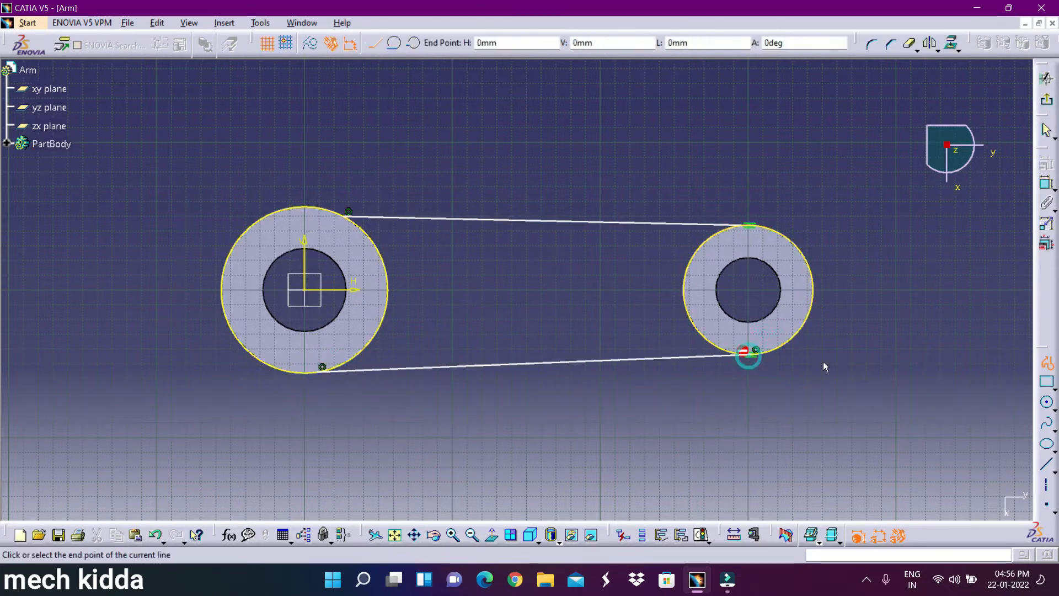
right_click(855, 362)
click(755, 492)
key(ctrl+z)
double_click(751, 357)
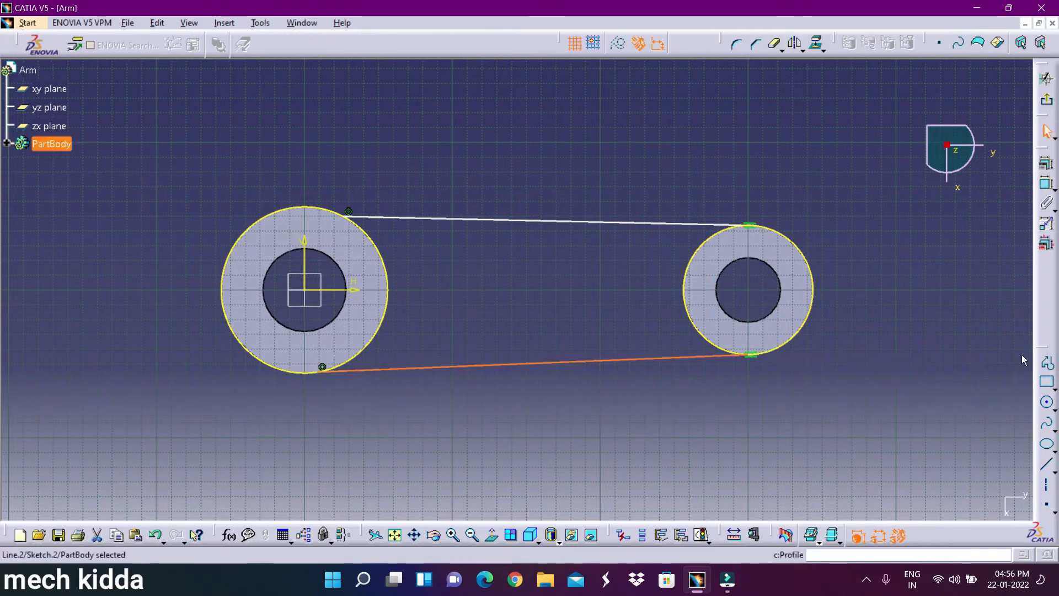
click(1046, 184)
right_click(331, 481)
click(397, 435)
click(1046, 183)
click(469, 366)
click(643, 222)
click(762, 226)
right_click(748, 180)
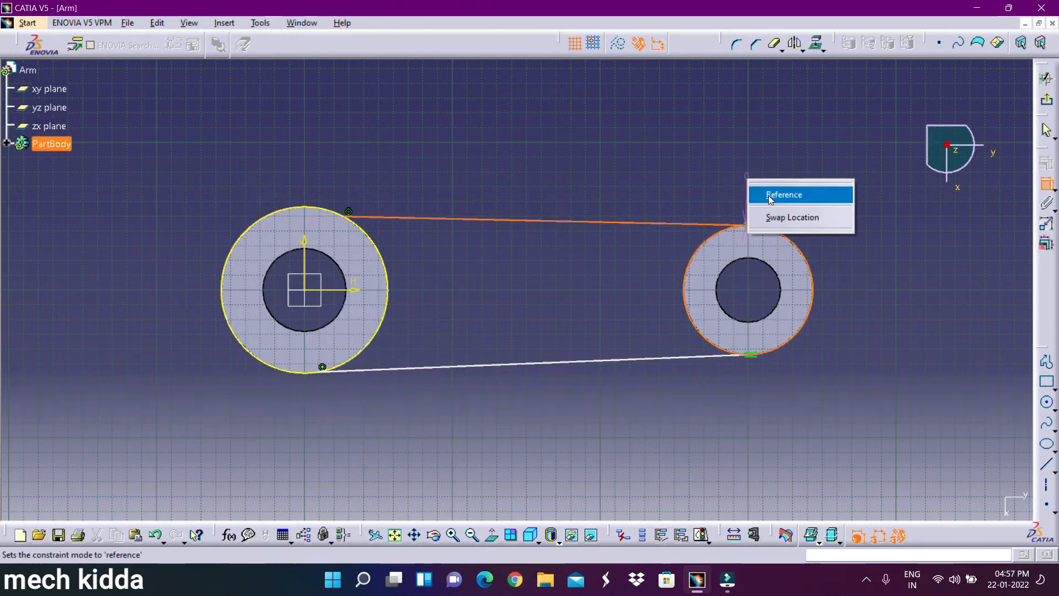
click(836, 261)
click(870, 288)
right_click(870, 288)
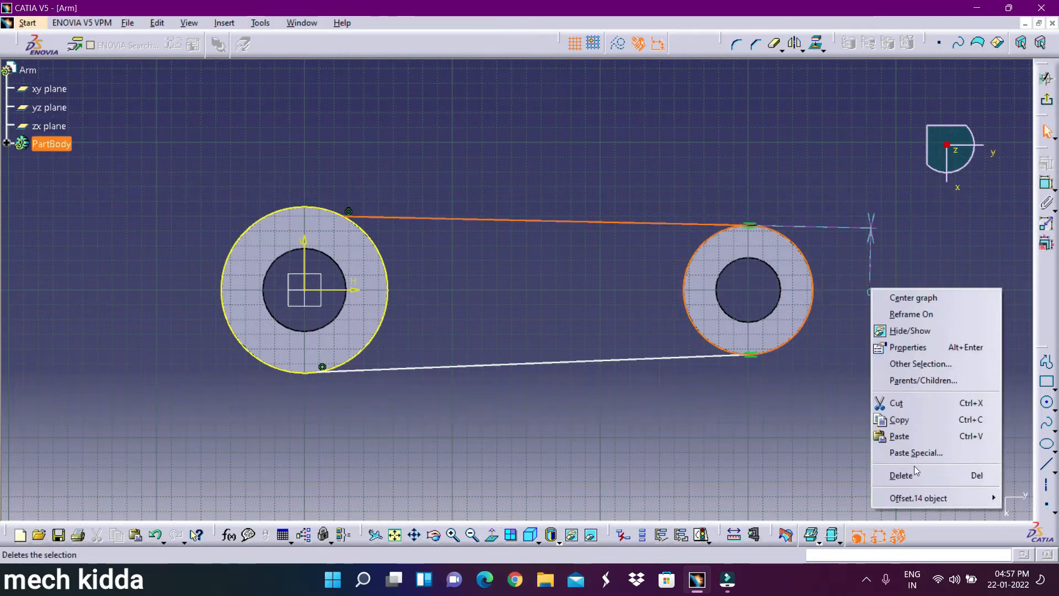
click(916, 473)
- Constrain the upper and lower lines tangent to the large projected circle
click(1047, 183)
click(402, 220)
click(331, 210)
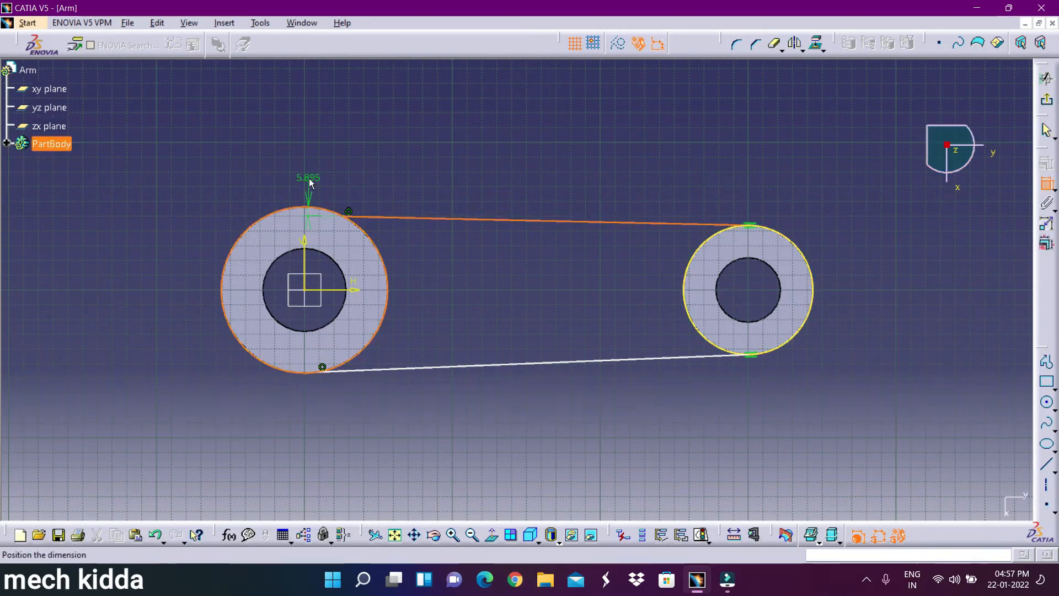
click(307, 178)
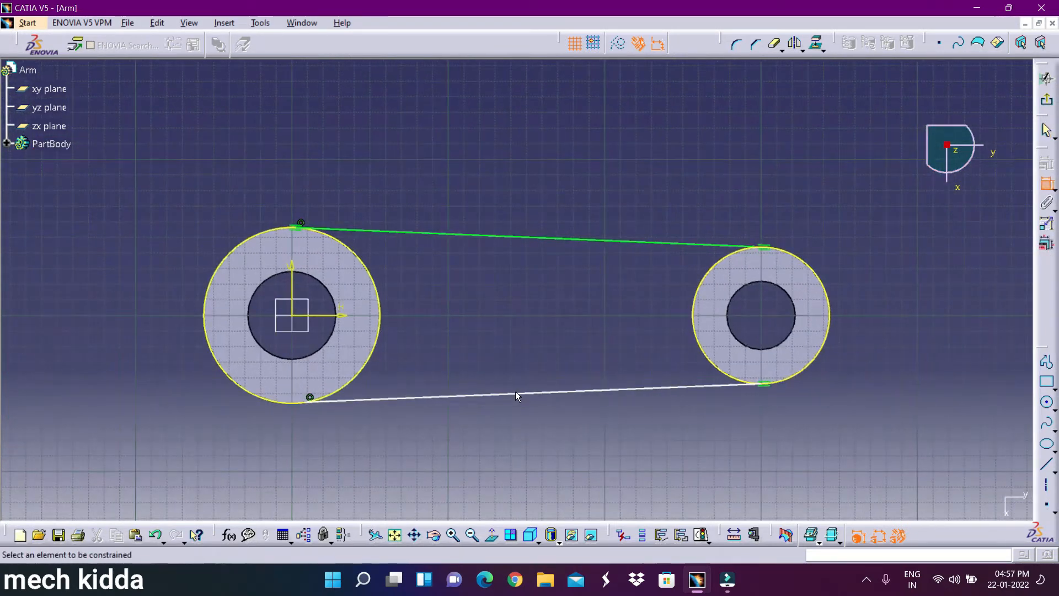
click(515, 392)
click(331, 393)
right_click(322, 438)
click(359, 500)
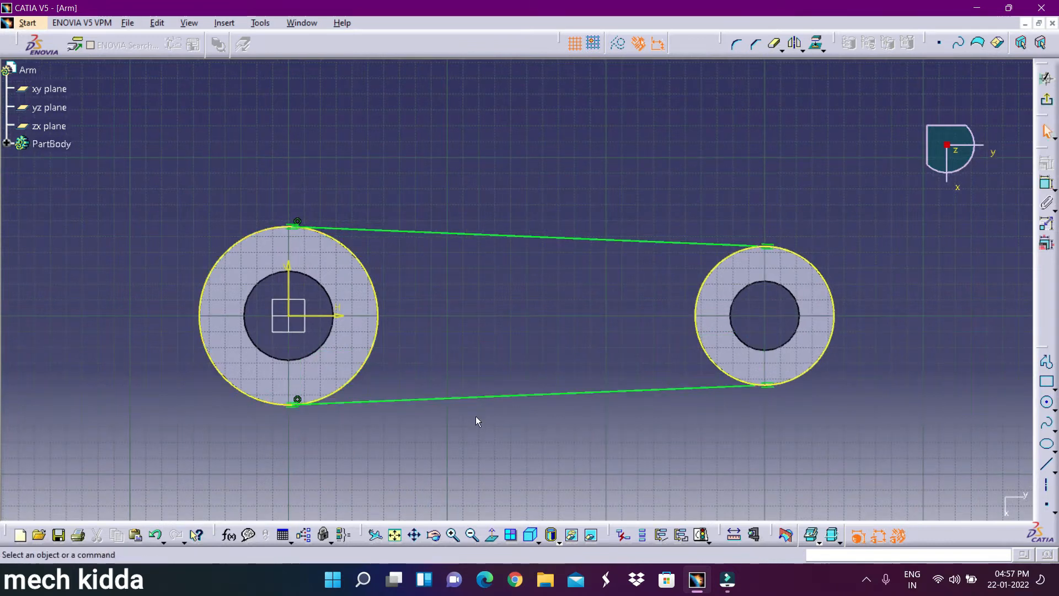
- Trim the outer half of the large projected circle beyond the two tangent lines
click(775, 49)
click(204, 283)
click(395, 536)
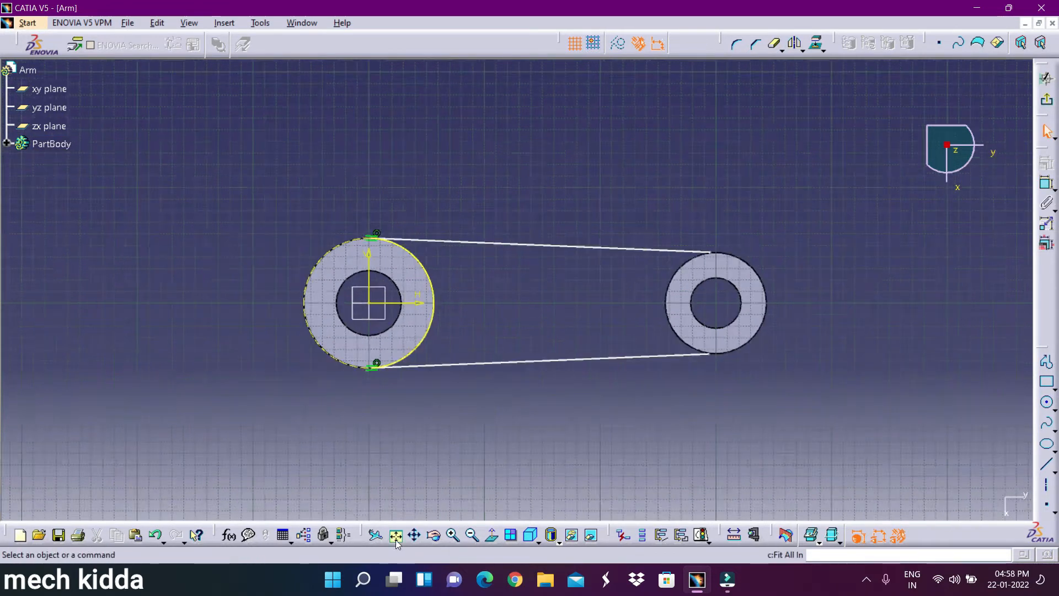
- Finish the sketch and pad the connecting profile between the rings with mirrored extent
click(1047, 101)
click(515, 43)
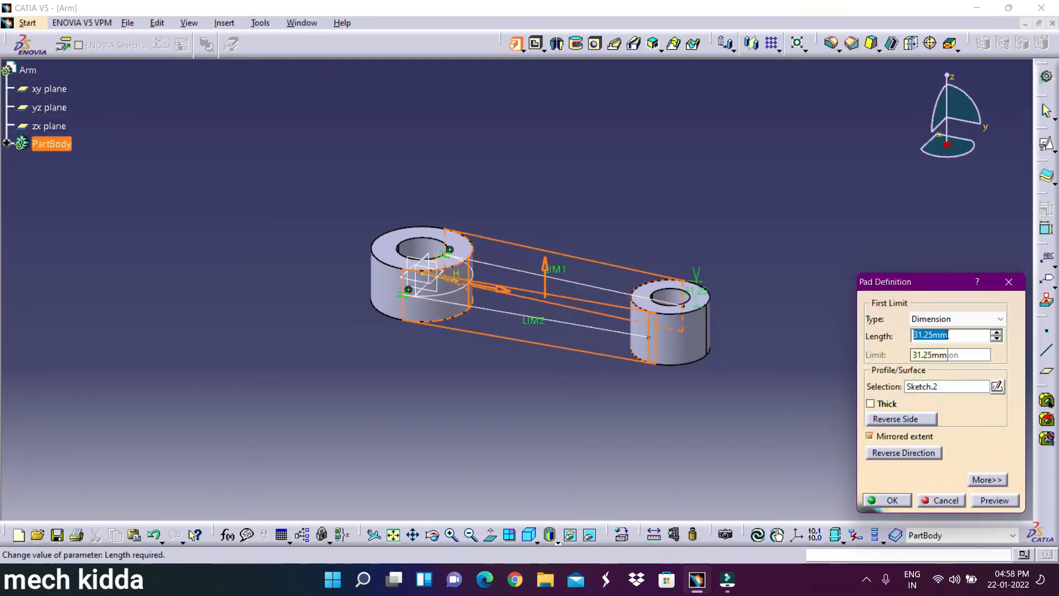
key(Return)
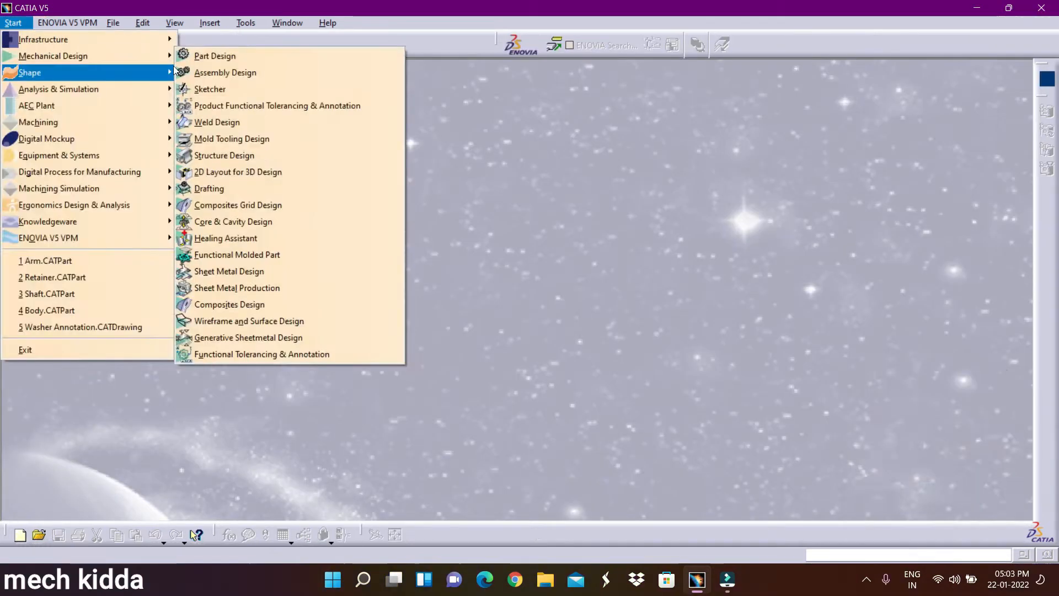
- Create a new part named Nut and open a positioned sketch on its xy plane
click(218, 53)
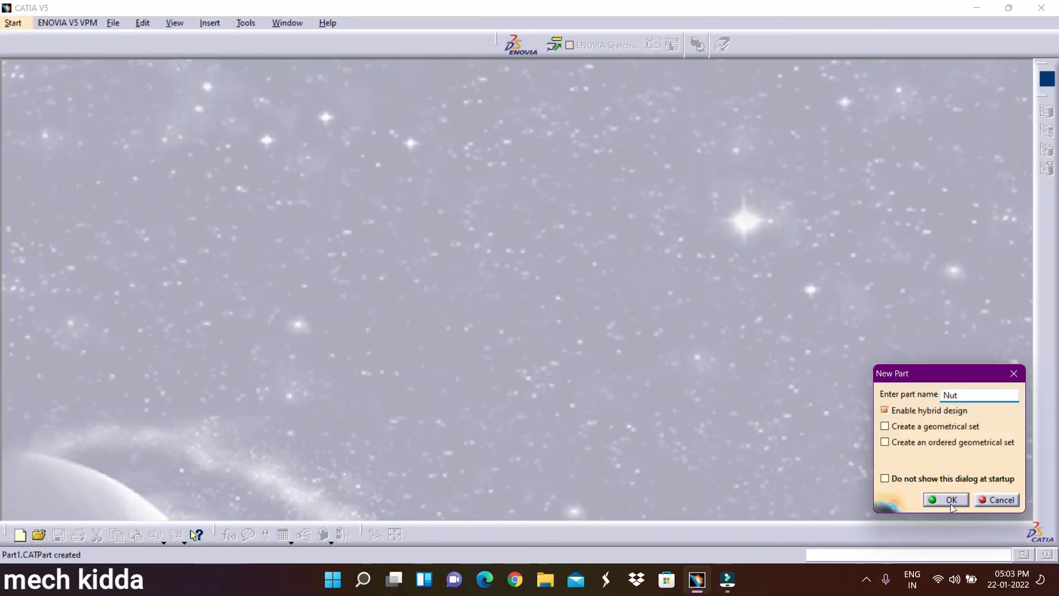
click(952, 505)
click(1046, 146)
click(54, 90)
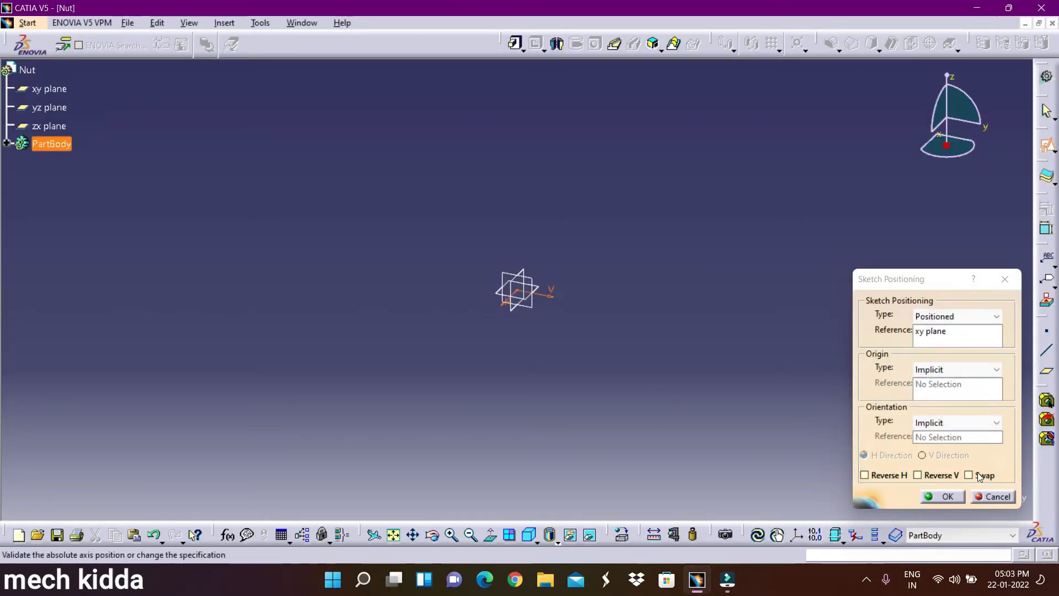
click(943, 496)
- Draw a hexagon centred on the sketch origin with two vertical sides, about 83 mm across flats
click(1054, 389)
click(1008, 395)
click(517, 290)
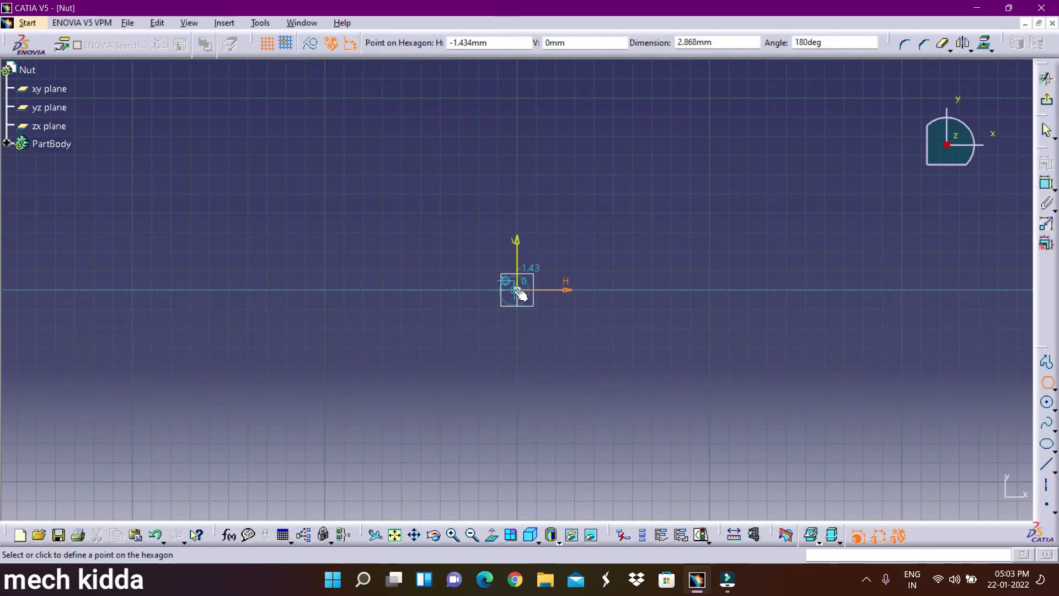
click(597, 290)
- Dimension the distance between the hexagon's two vertical sides and set it to 69 mm
click(1046, 182)
click(598, 274)
click(437, 301)
click(520, 177)
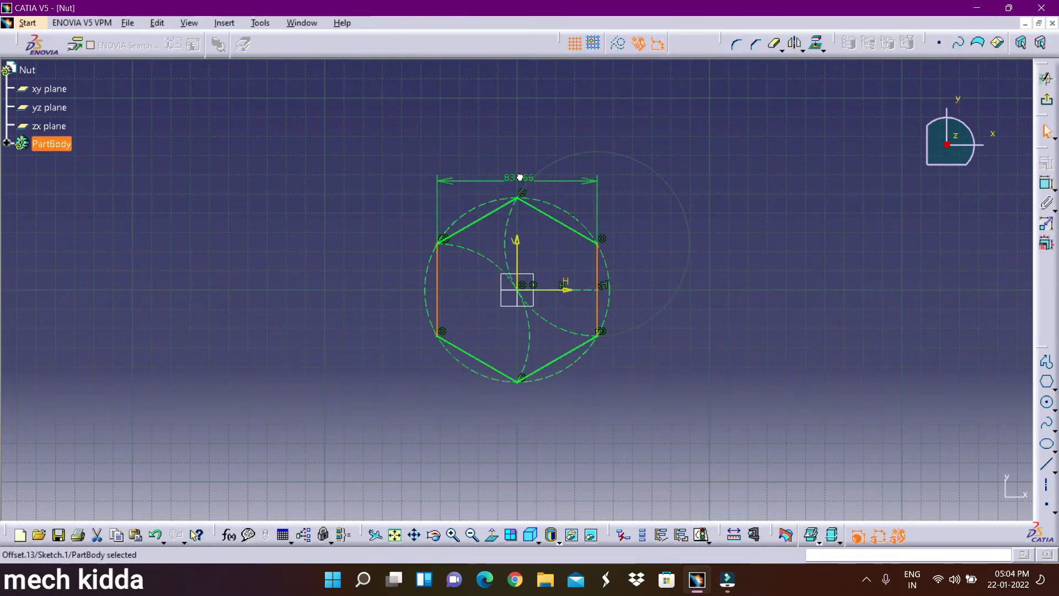
double_click(520, 178)
text(69)
key(Return)
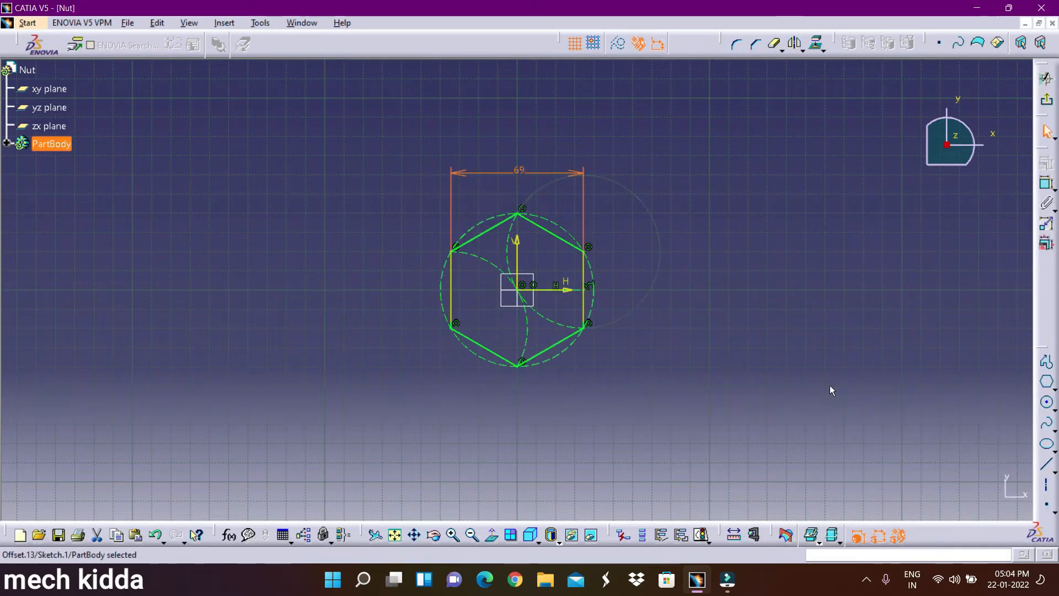
- Draw a circle centred on the origin inside the hexagon and set its diameter to 37 mm
click(1046, 402)
click(517, 290)
click(548, 267)
click(1046, 183)
click(615, 274)
double_click(615, 274)
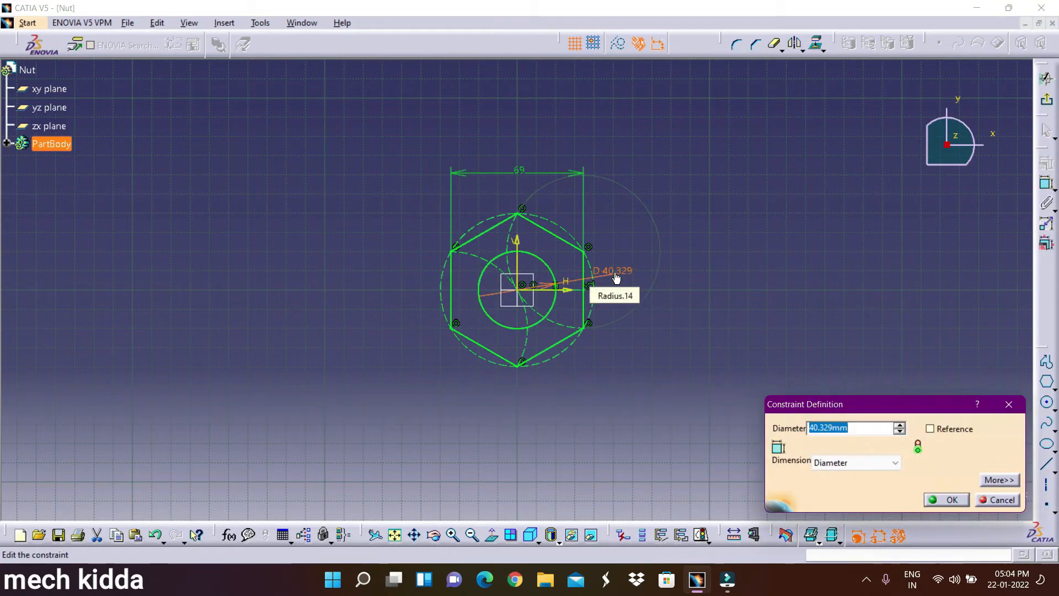
text(37)
key(Return)
- Finish the sketch and pad the hexagon with its central hole in the reversed direction
click(1046, 100)
click(516, 45)
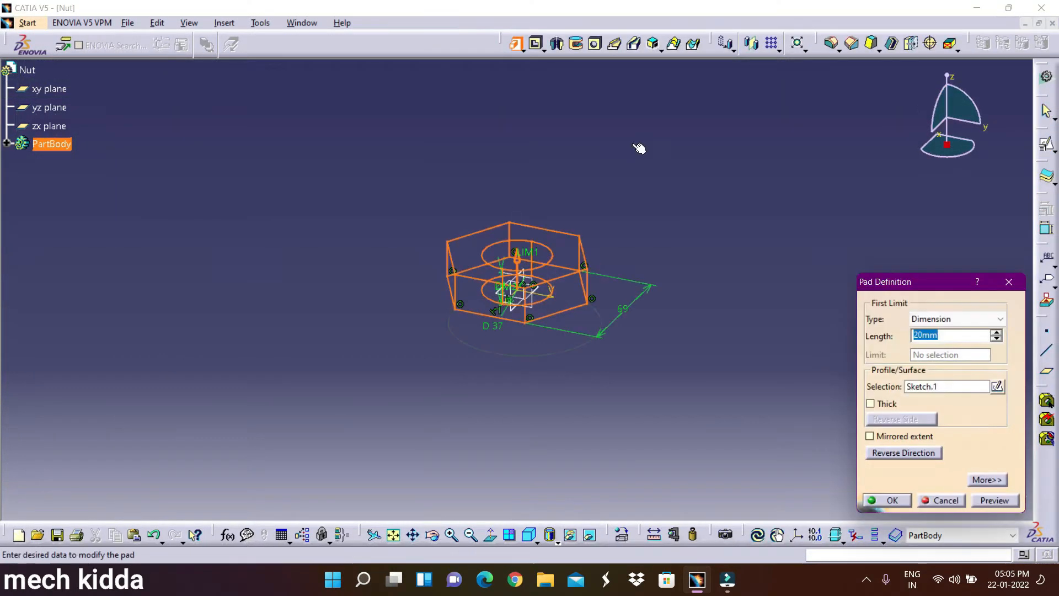
click(903, 452)
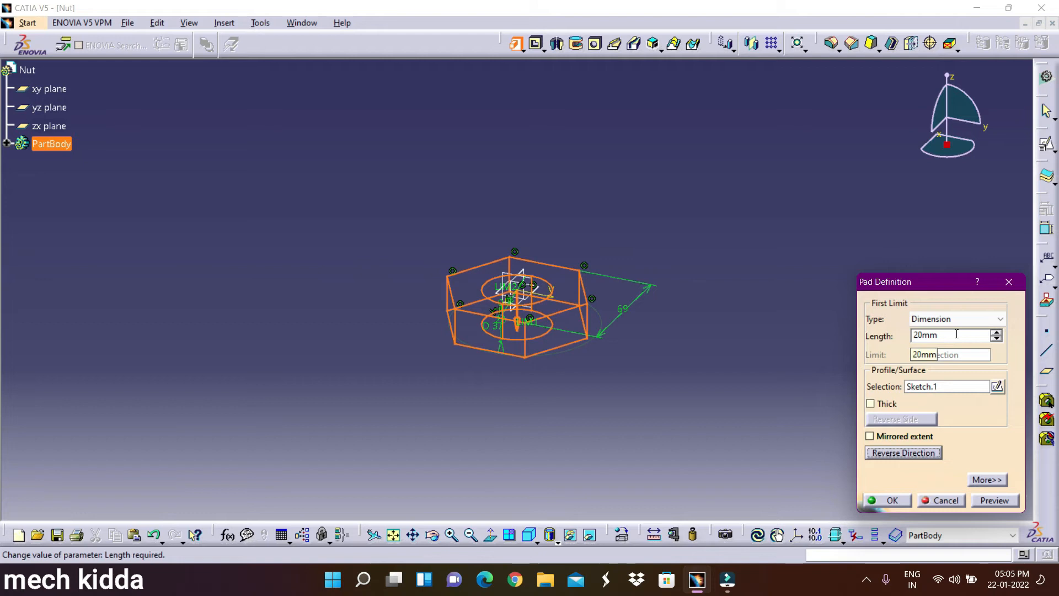
key(Return)
- Open a positioned sketch on the yz plane and project the nut's top and outer side edges into it
click(1046, 144)
click(63, 106)
click(960, 496)
click(817, 43)
click(591, 292)
click(600, 317)
click(594, 314)
click(574, 337)
click(453, 535)
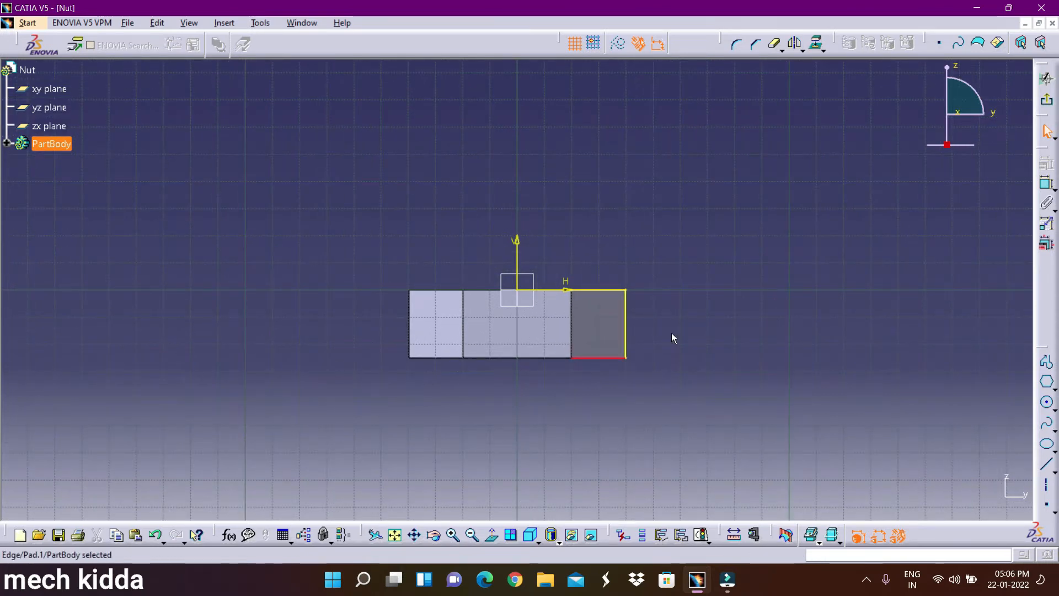
- Round the corner where the projected top and outer side edges meet with the Corner tool
click(737, 46)
click(625, 289)
click(634, 309)
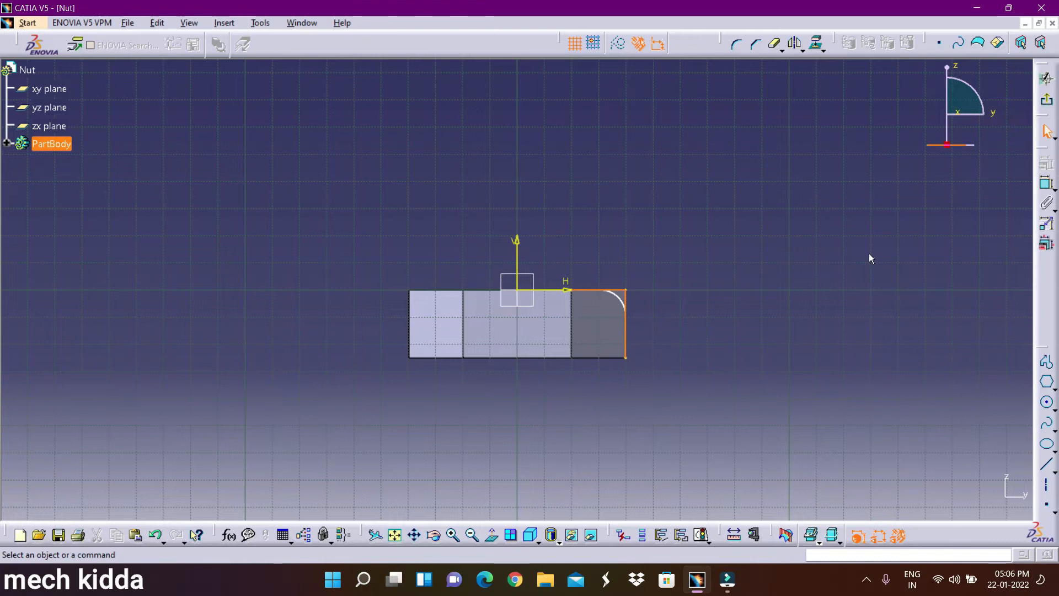
click(1047, 78)
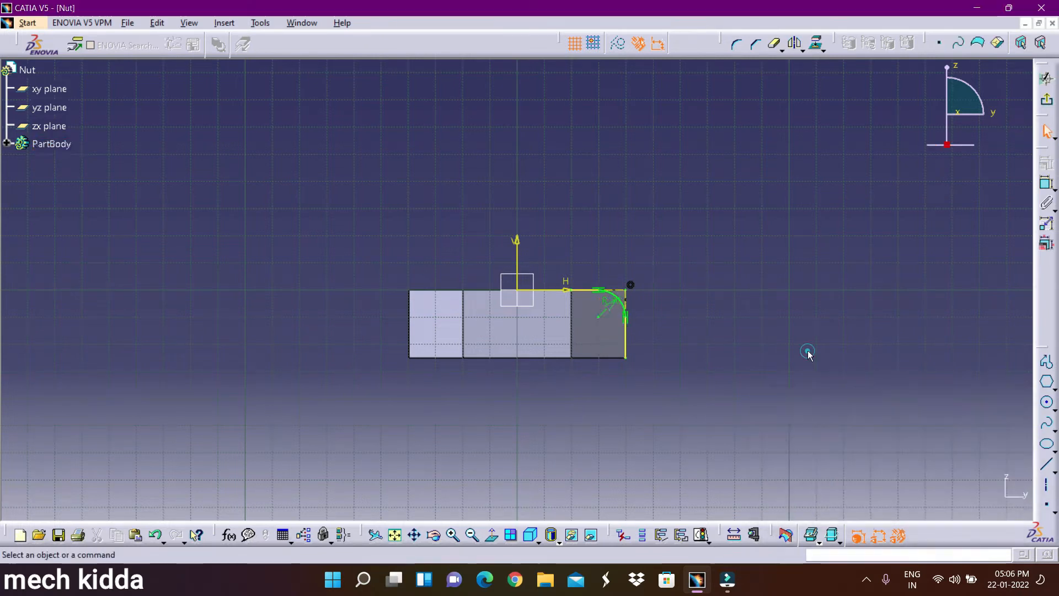
- Cut a 360-degree groove from the rounded profile about the nut's central axis and save the part
click(577, 44)
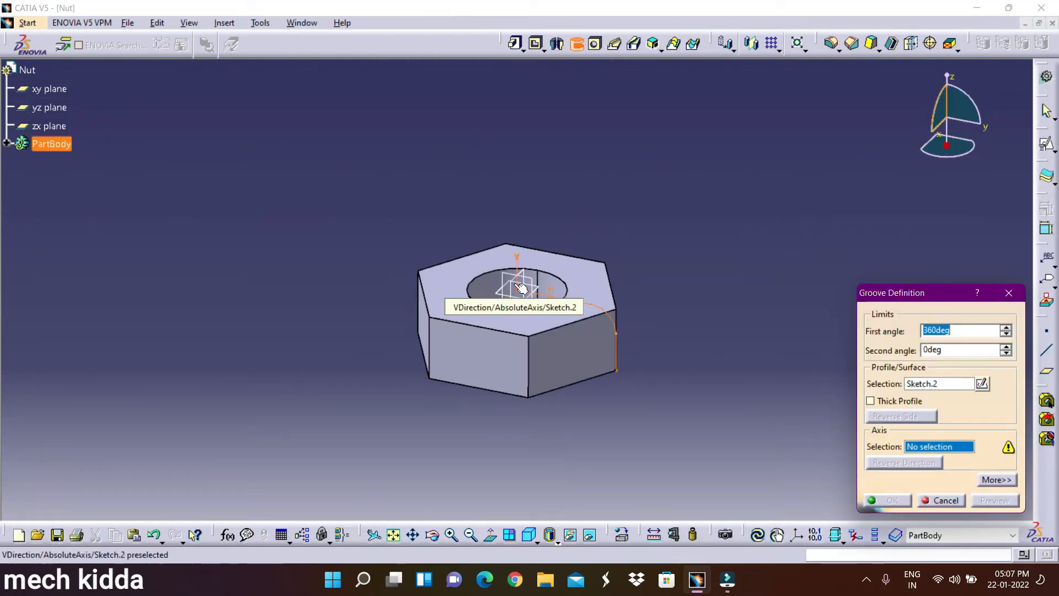
click(521, 288)
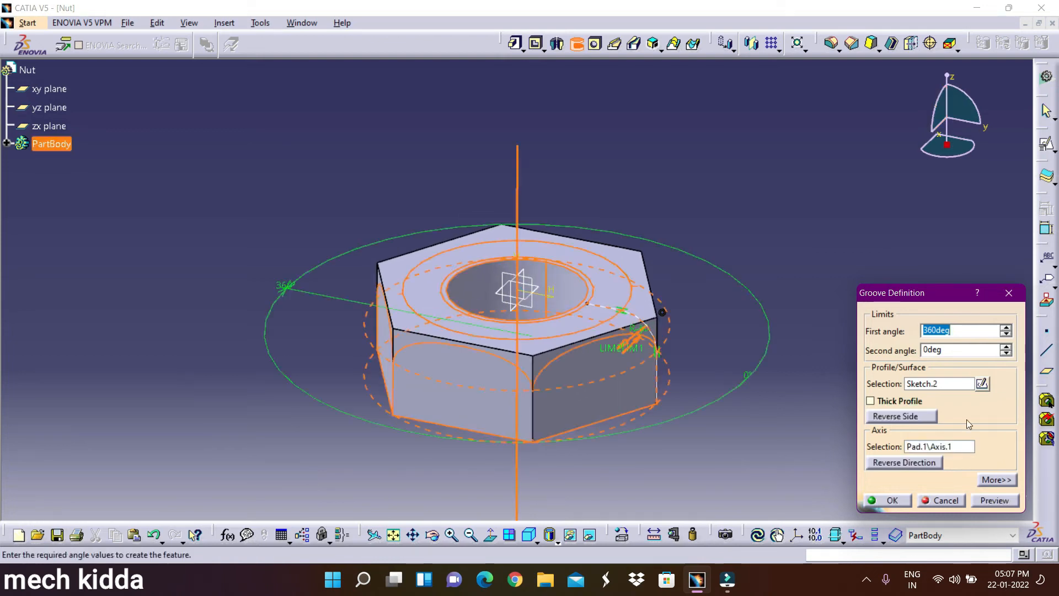
click(994, 500)
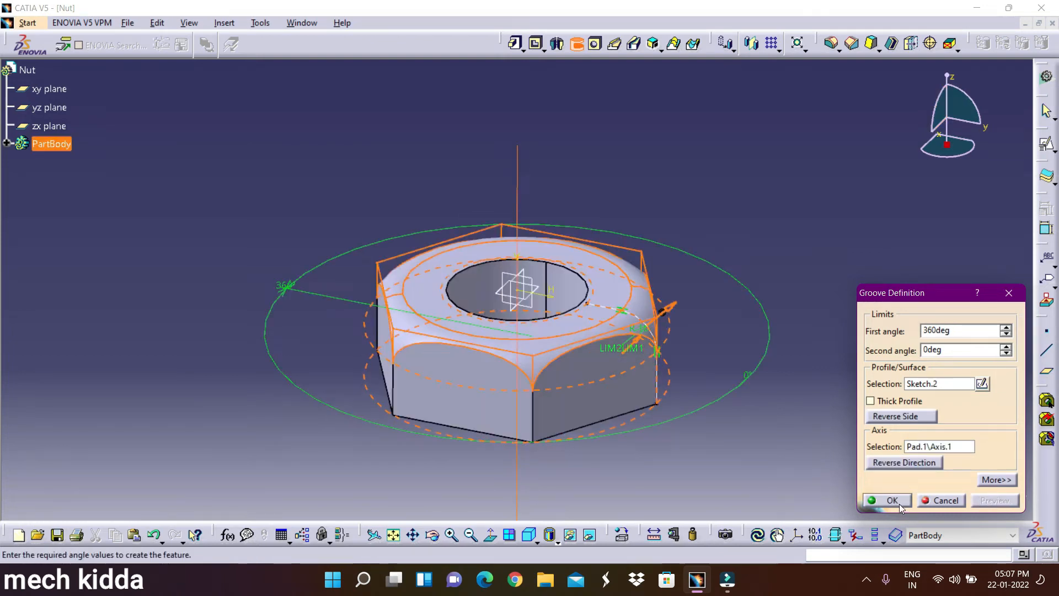
click(892, 499)
click(529, 535)
key(ctrl+s)
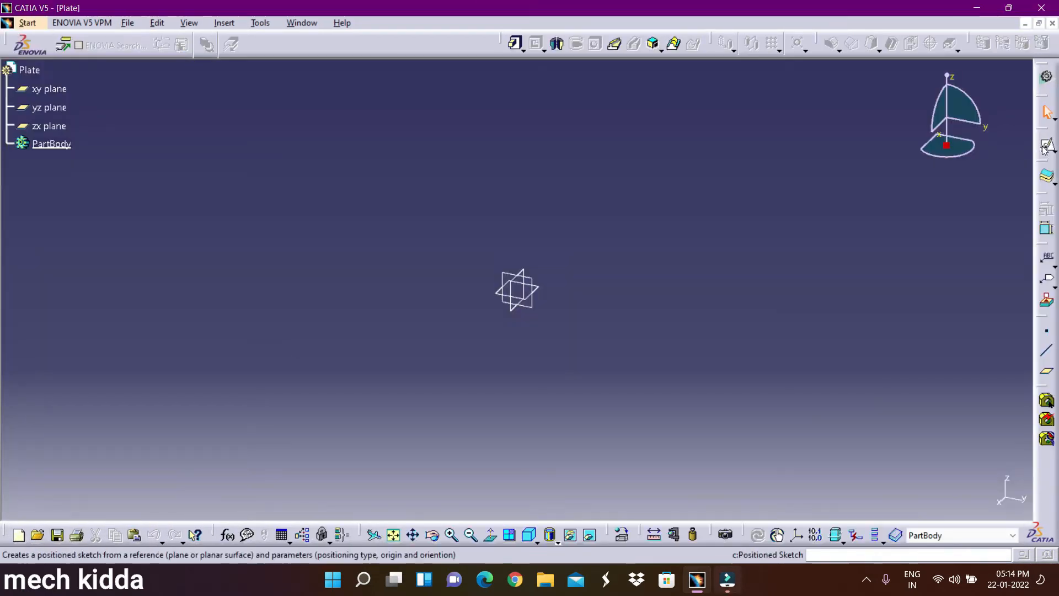
- Sketch an origin-centred ellipse on the Plate's xy plane with a 96.9 mm major radius and 102.5 mm minor radius
click(1046, 144)
click(52, 89)
click(942, 497)
click(1046, 445)
click(517, 290)
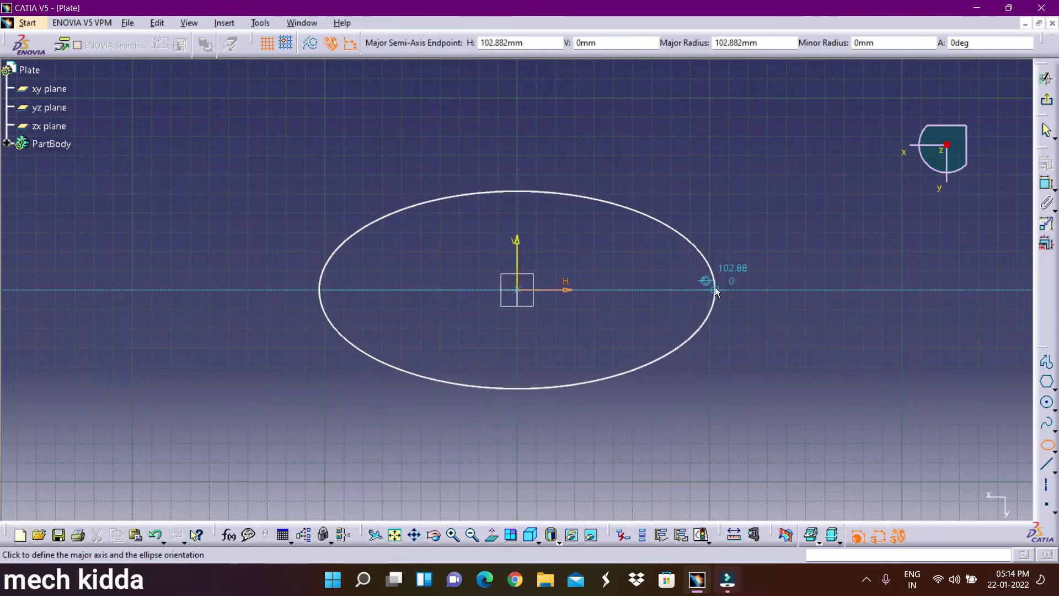
click(738, 42)
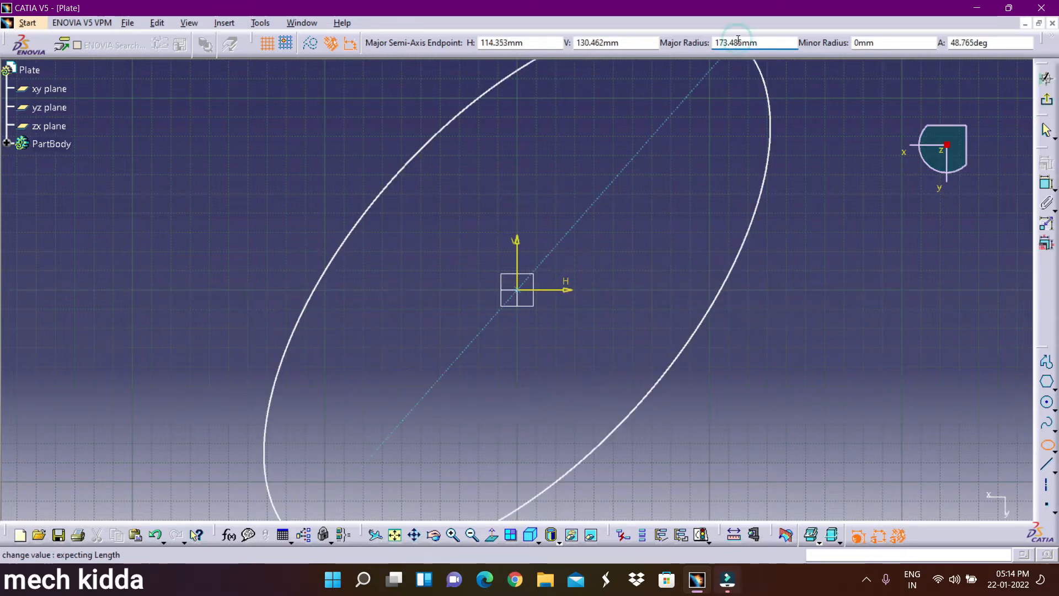
click(878, 41)
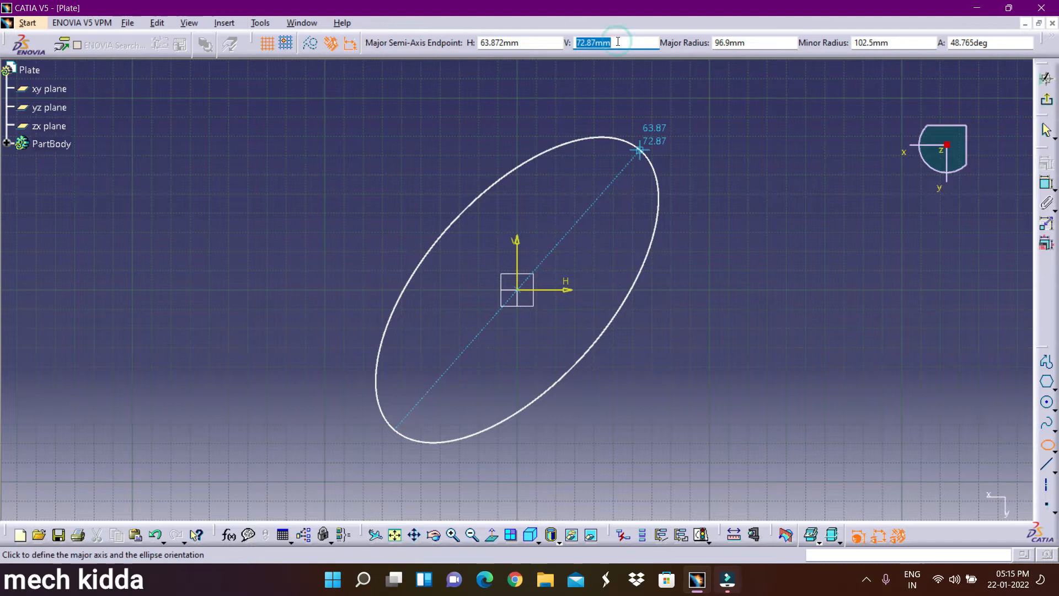
click(869, 293)
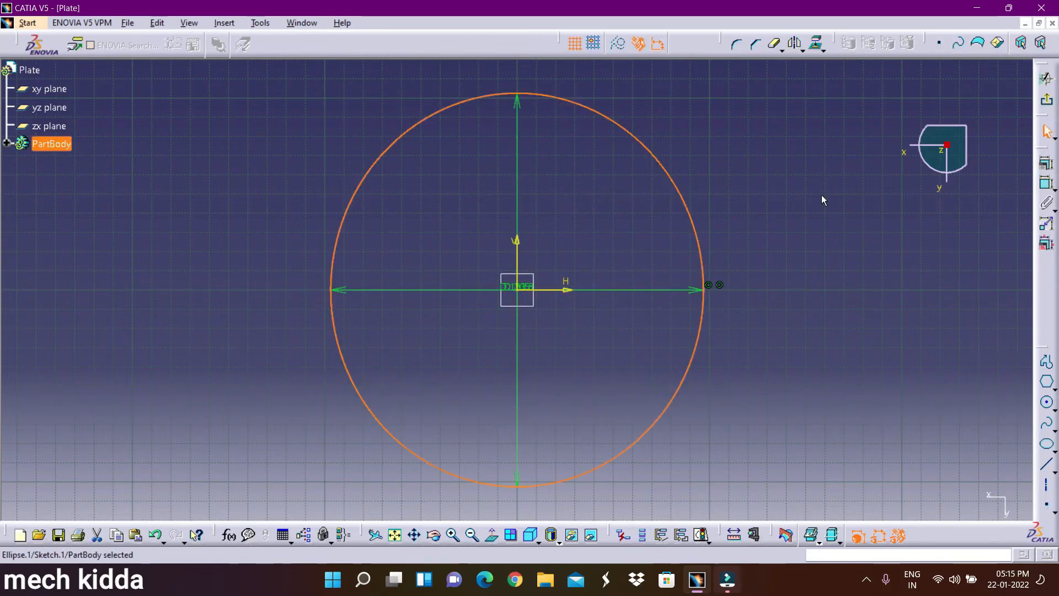
- Move the ellipse's vertical and horizontal diameter dimensions so their labels no longer overlap at the origin
double_click(517, 286)
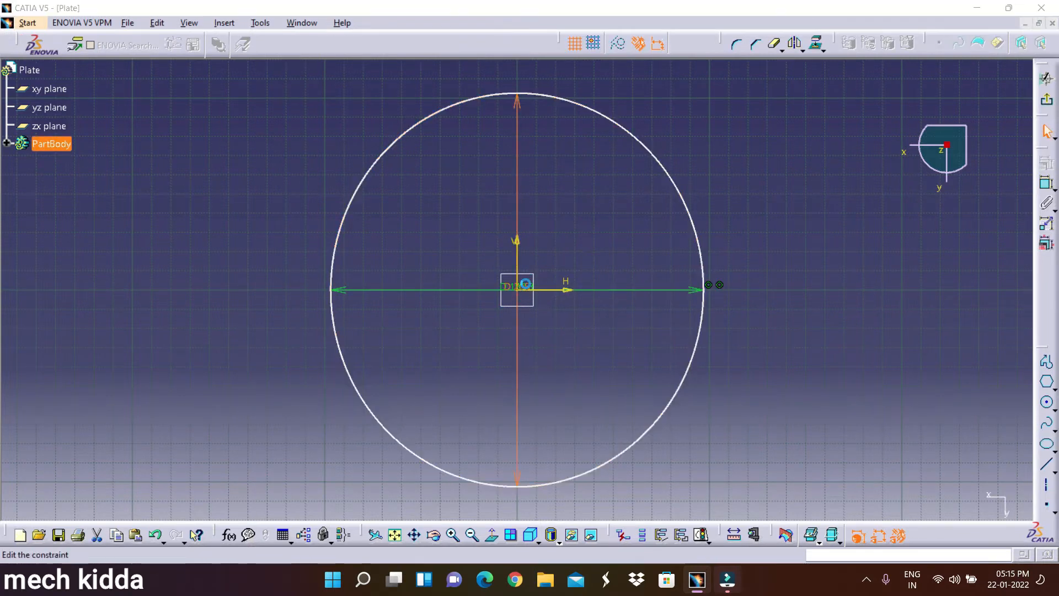
key(Return)
drag(517, 286, 531, 354)
drag(689, 288, 718, 363)
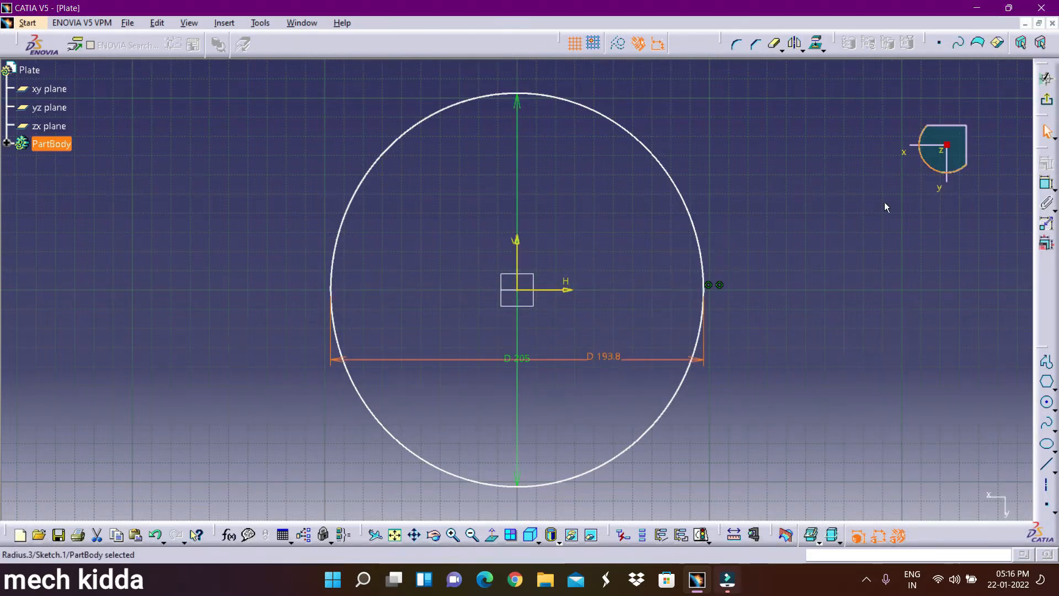
- Finish the sketch and pad the ellipse with a length of 6 mm
click(1046, 100)
click(517, 44)
text(6)
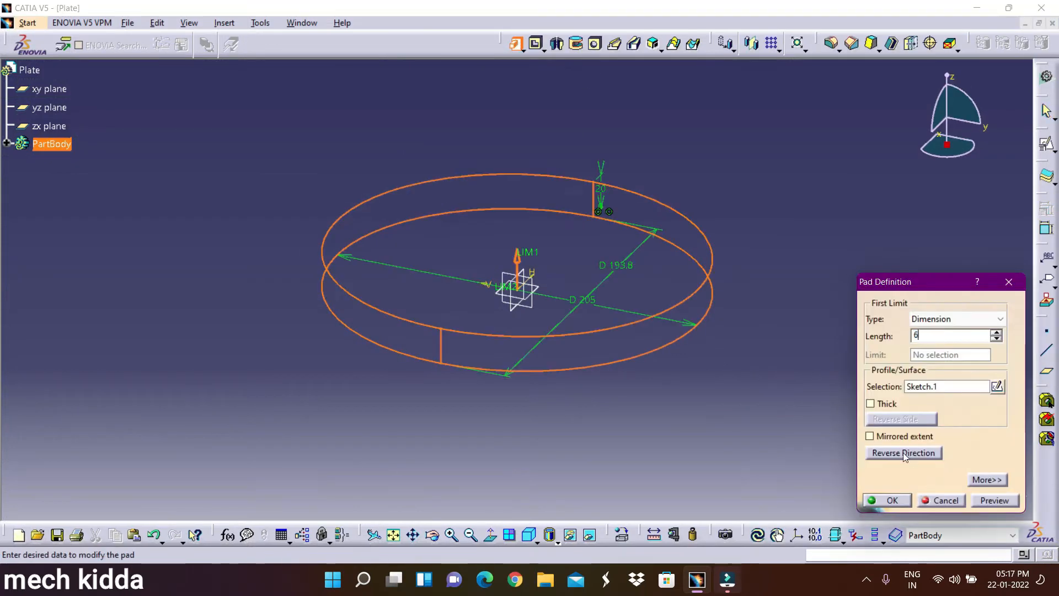
key(Return)
- Open a sketch on the plate's upper face with H and V reversed and draw a circle about 20 mm wide on the horizontal axis
click(1046, 144)
click(651, 292)
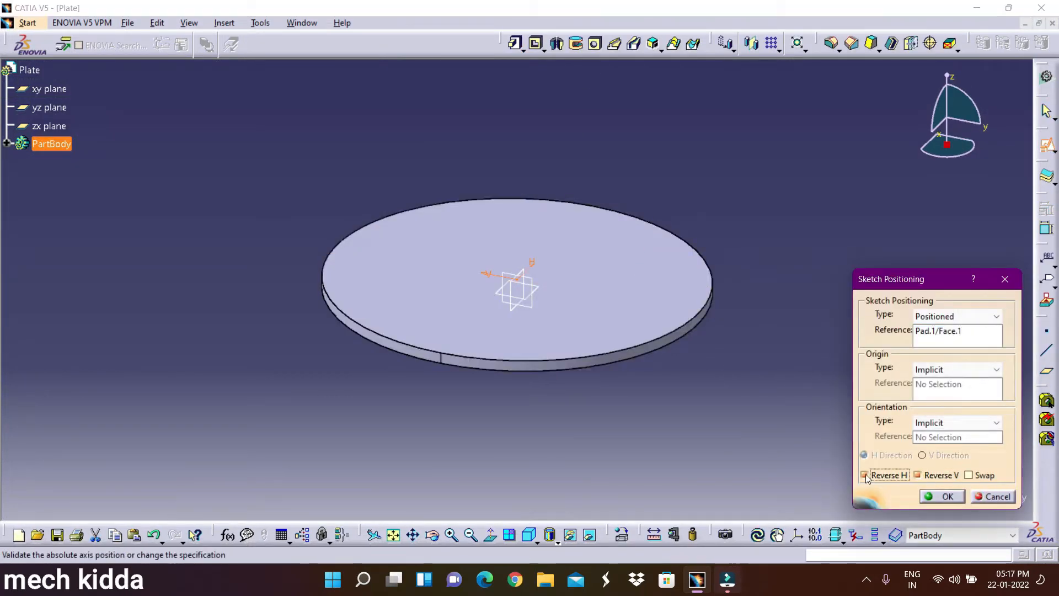
click(942, 496)
click(1047, 402)
click(440, 280)
click(460, 270)
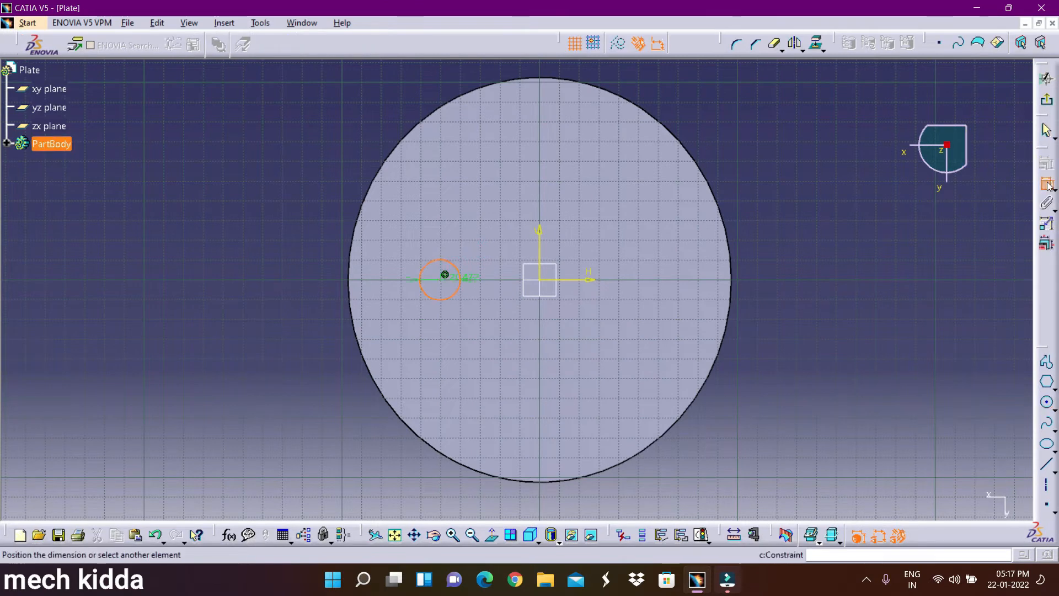
- Set the circle's diameter to 12.5 mm and its centre's distance from the vertical axis to 50 mm
double_click(330, 331)
text(12.5)
key(Return)
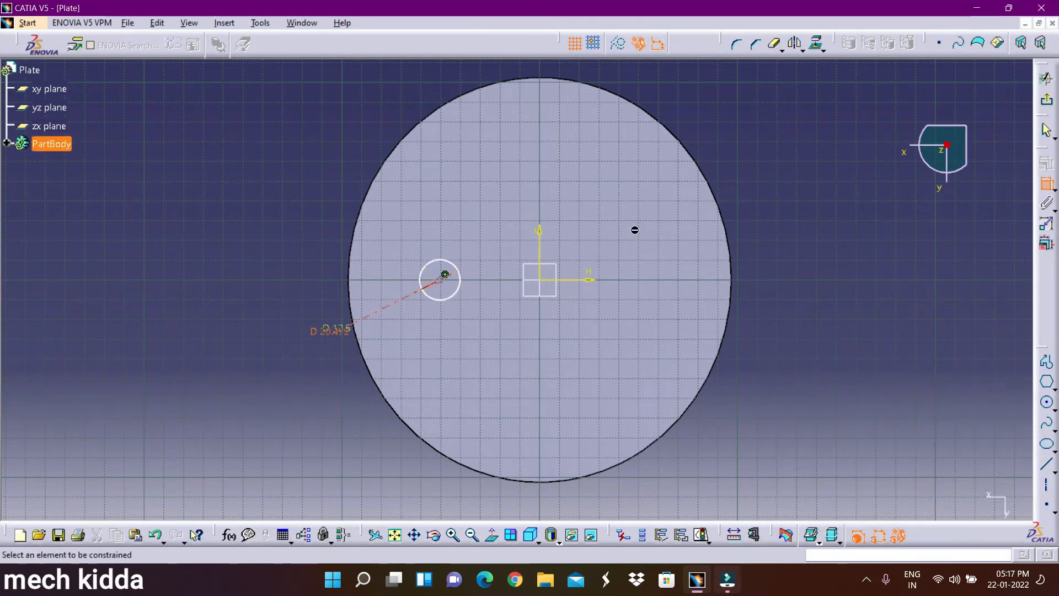
double_click(478, 216)
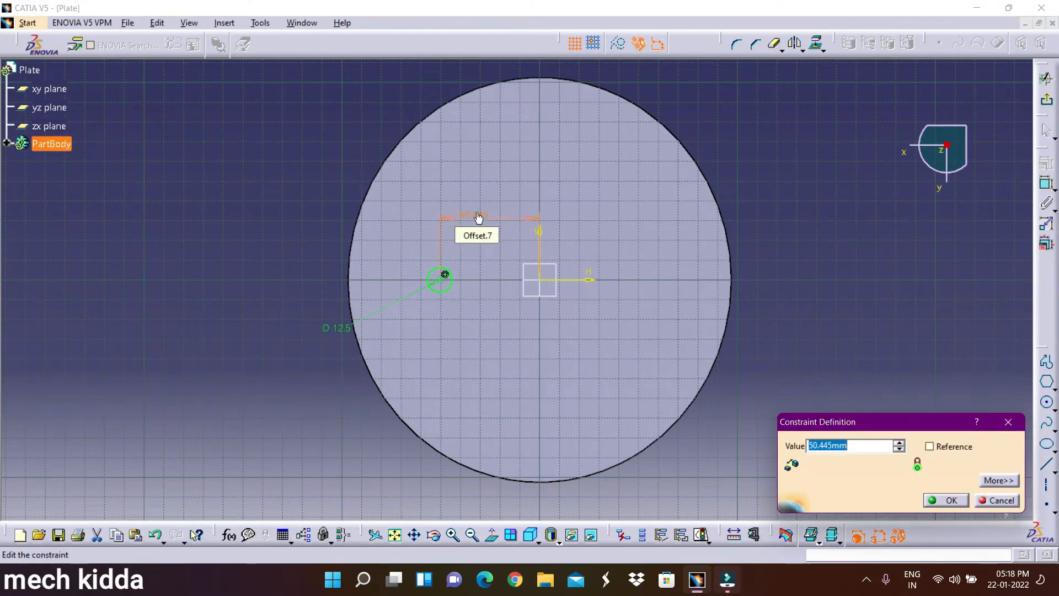
text(50)
key(Return)
- Finish the sketch and cut the small circle out of the plate as a pocket
click(1047, 79)
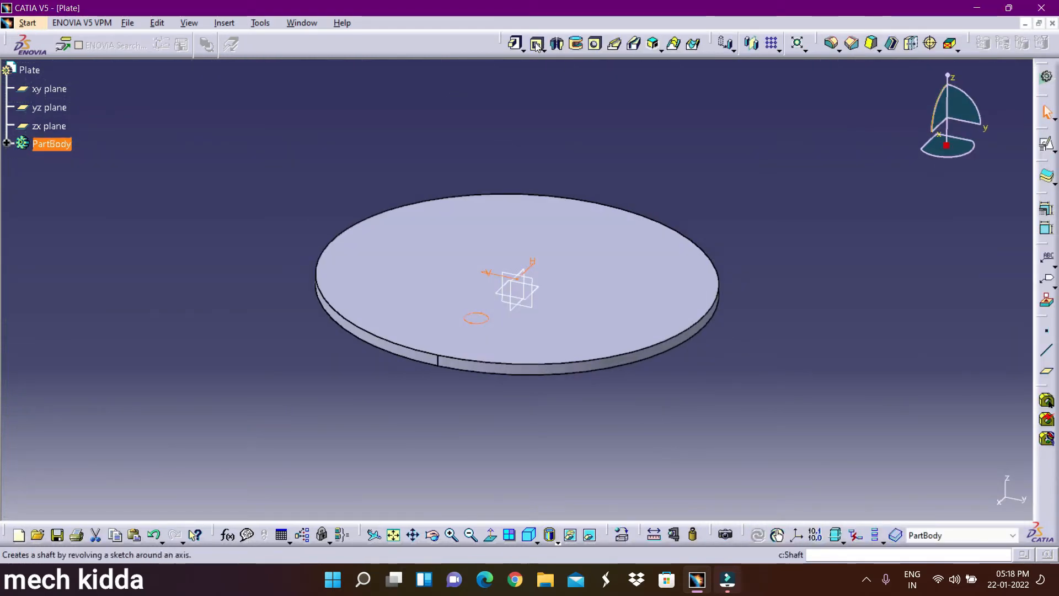
click(537, 43)
click(892, 500)
- Pattern the hole rectangularly with 2 instances spaced 100 mm apart, using the xy plane as reference, and save the plate
click(771, 43)
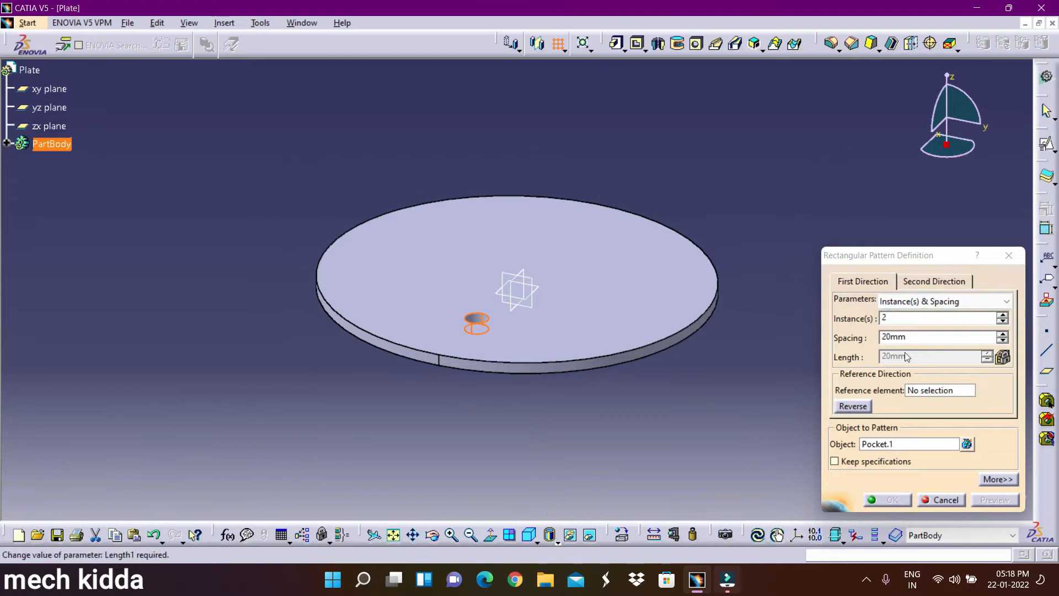
double_click(923, 337)
text(100)
click(712, 347)
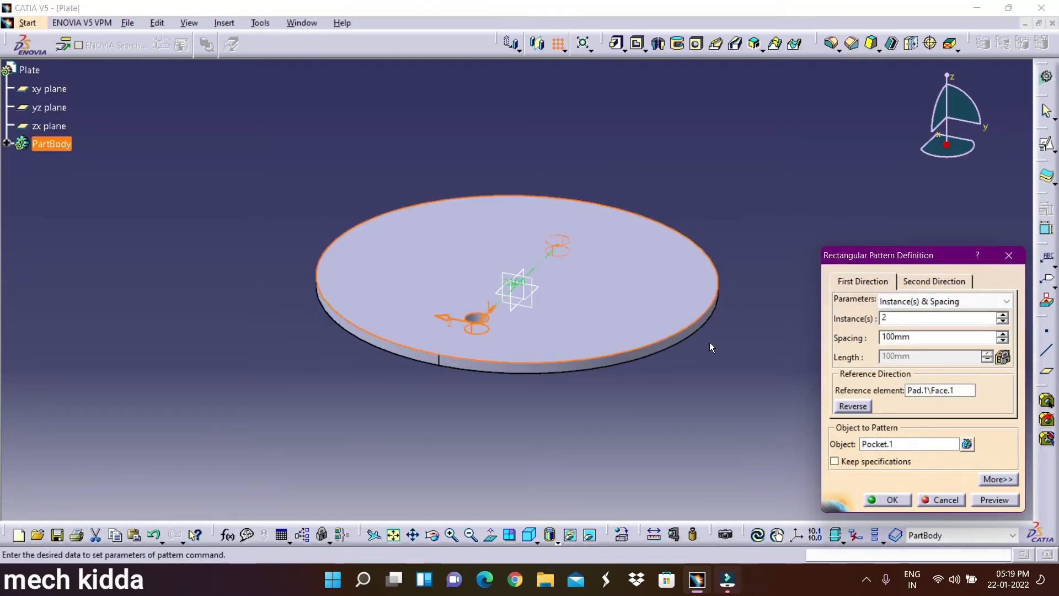
click(49, 89)
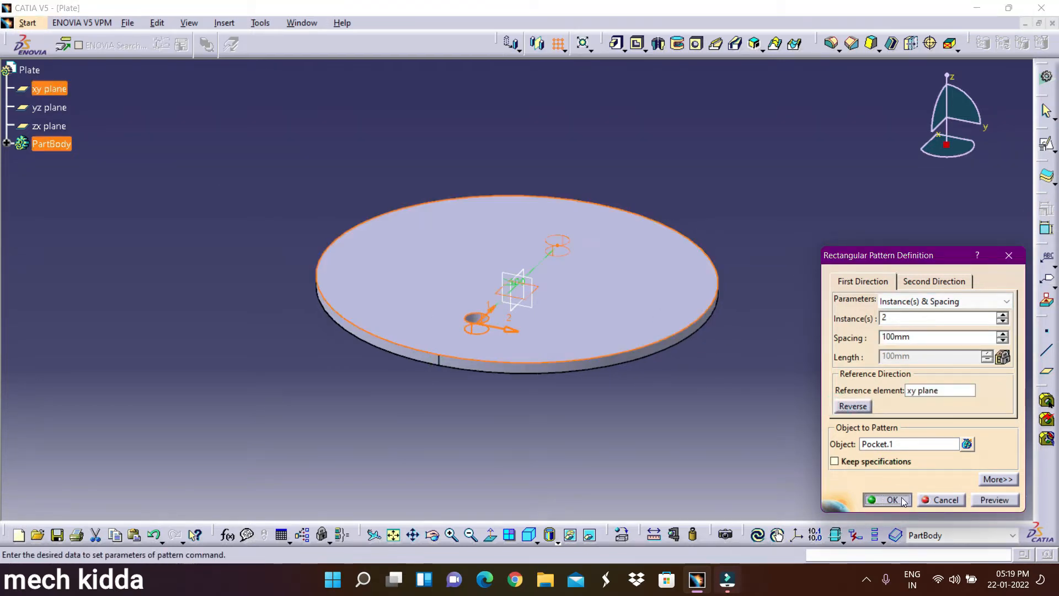
click(890, 500)
click(528, 534)
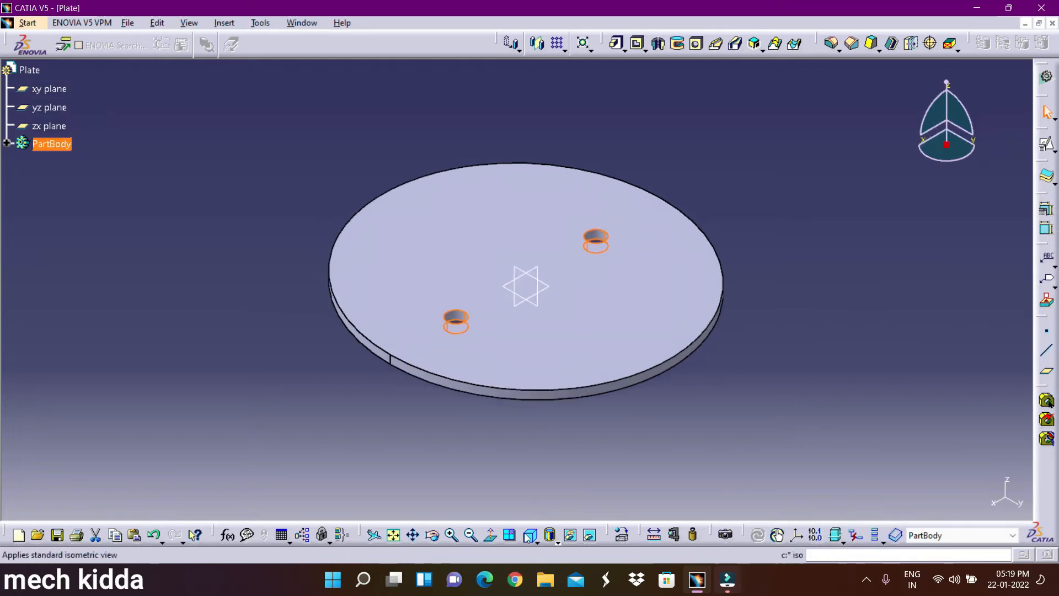
click(128, 23)
click(144, 127)
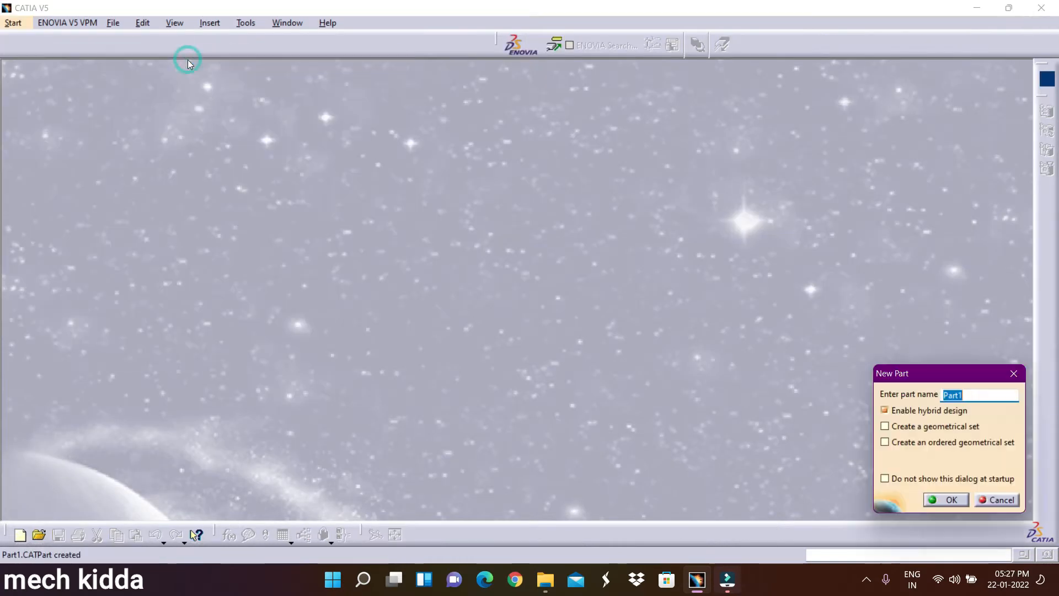
- Create a new part named Screw and open a positioned sketch on its zx plane
key(Return)
click(1047, 143)
click(49, 126)
click(944, 496)
- Draw a stepped profile from the vertical axis below the origin: across, up to the horizontal axis, and about 15 mm outward
click(1047, 363)
click(517, 349)
click(556, 348)
click(556, 289)
click(584, 290)
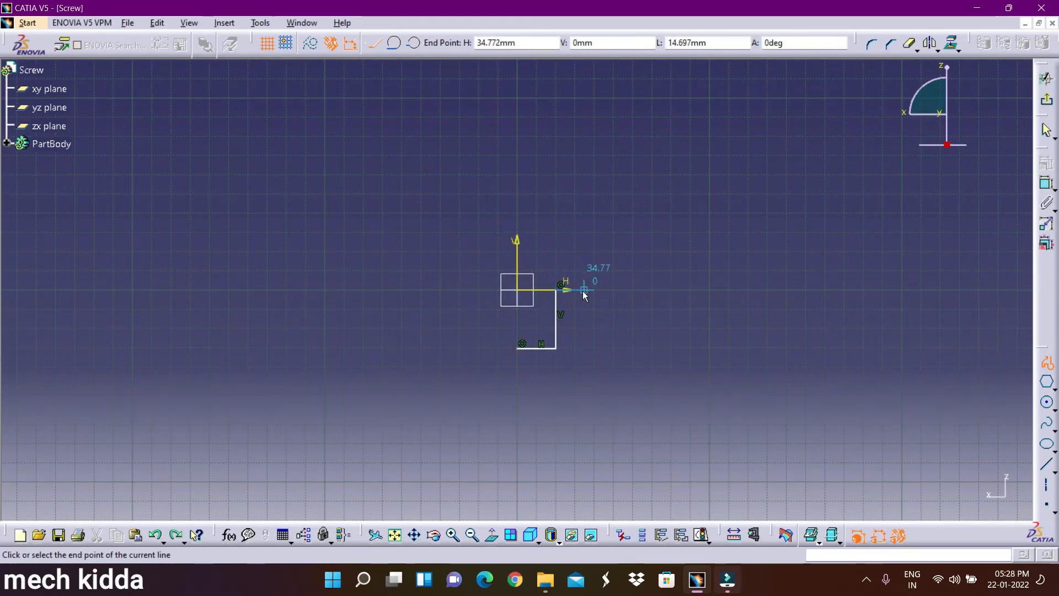
- Add a three-point arc from the profile's outer end to the vertical axis and close the profile with a vertical line
click(413, 43)
click(561, 254)
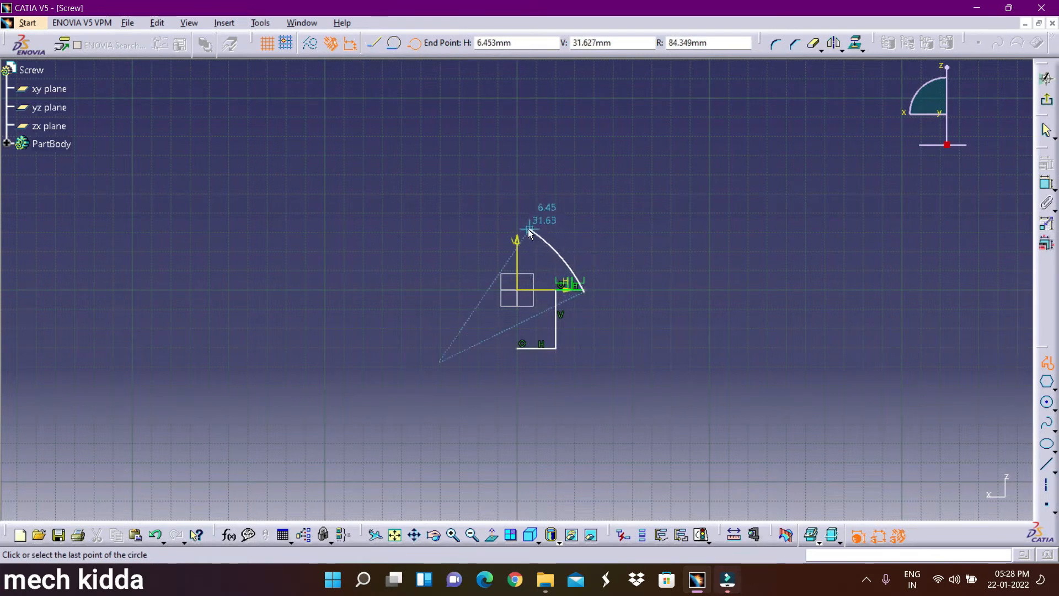
click(518, 242)
click(516, 349)
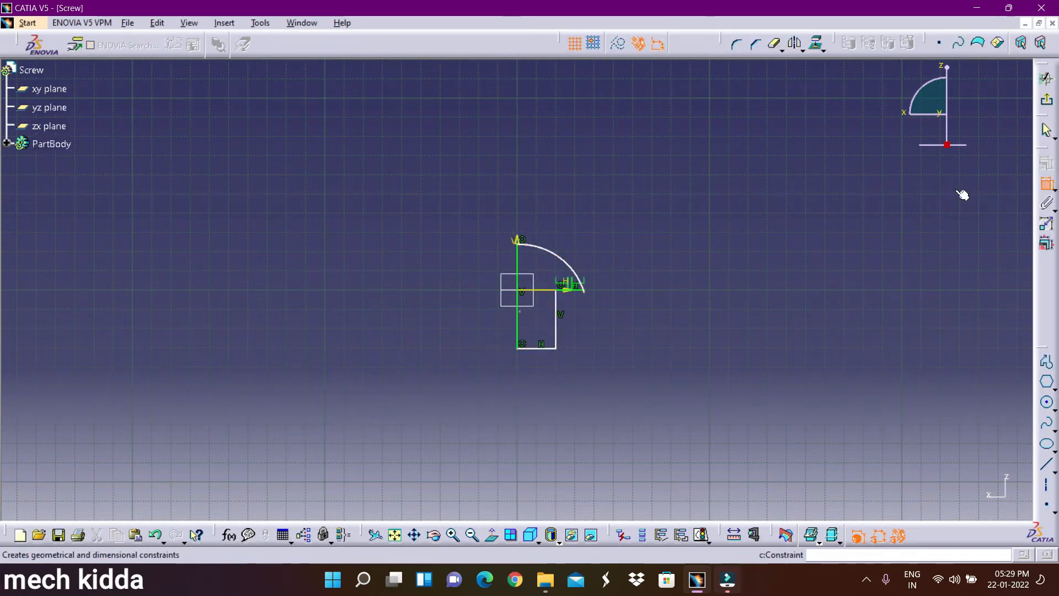
- Dimension the screw's shank to a 10 mm radius and a 38 mm length
click(1046, 184)
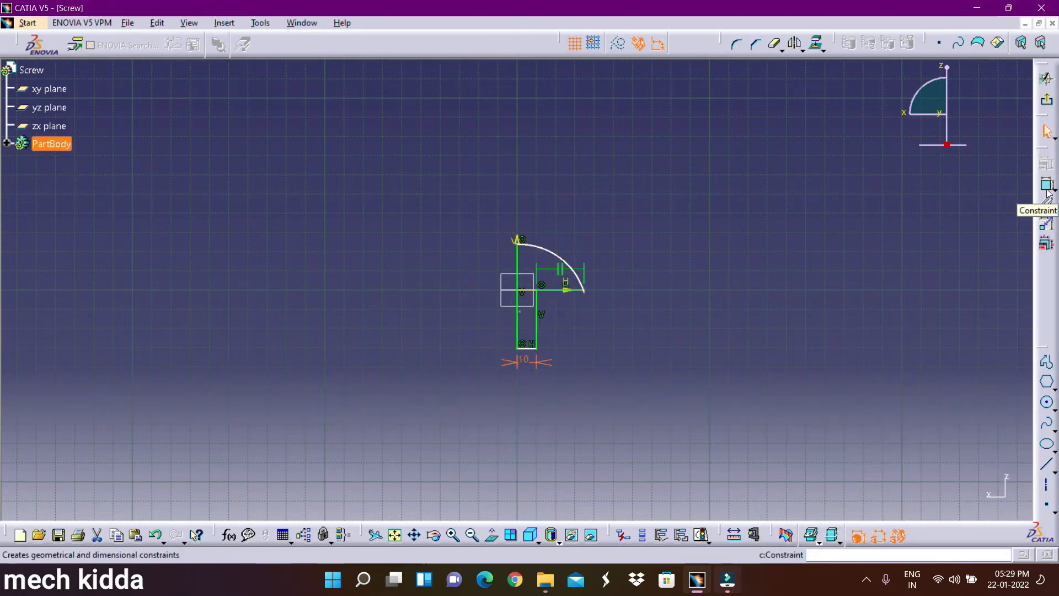
click(537, 328)
click(576, 326)
double_click(577, 331)
text(38)
key(Return)
- Dimension the head arc's radius to 15 mm and make its centre coincident with the vertical axis
click(559, 265)
click(579, 236)
click(453, 535)
click(1046, 183)
click(518, 262)
click(517, 280)
right_click(476, 264)
click(510, 273)
- Constrain the head arc's lower end coincident with the horizontal shoulder line
click(472, 534)
click(456, 535)
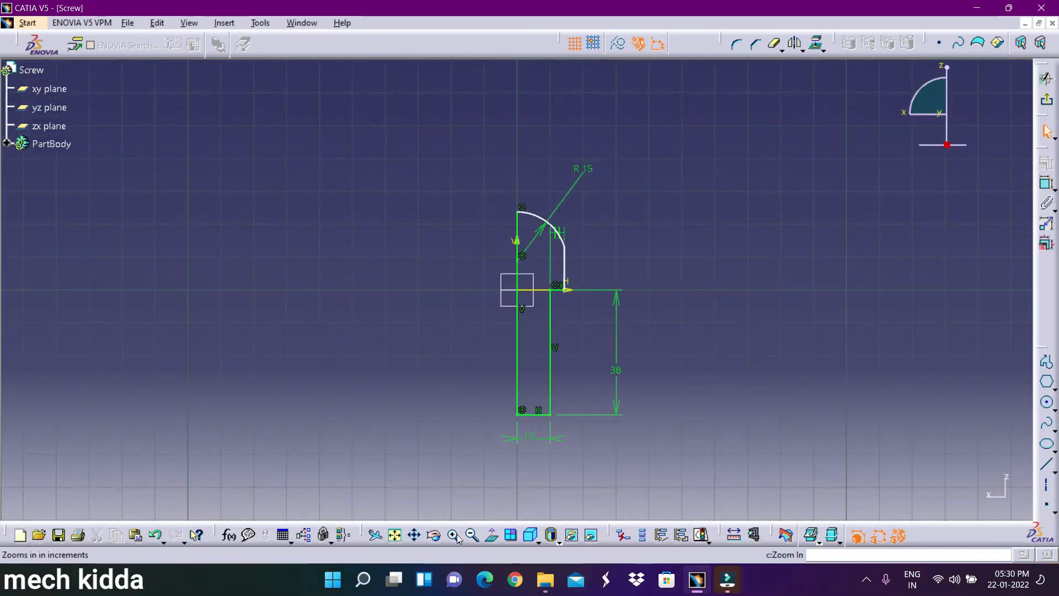
click(1047, 183)
click(554, 315)
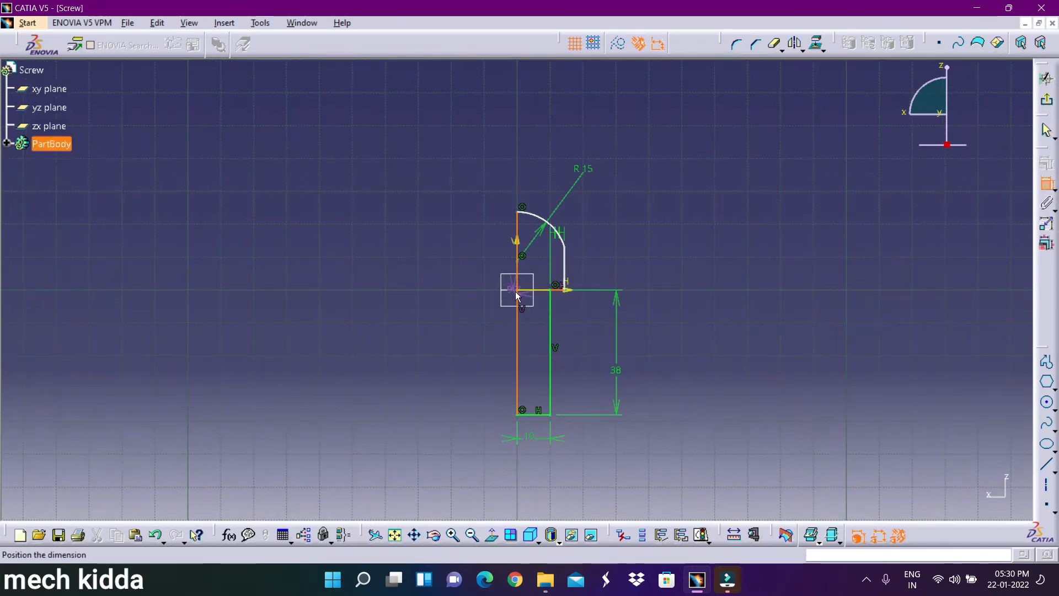
right_click(516, 292)
click(563, 445)
click(472, 535)
click(454, 534)
click(1047, 184)
click(564, 247)
click(557, 291)
right_click(614, 257)
click(634, 334)
- Try coincidence constraints between the shoulder line and the vertical axis, and undo them
click(1047, 184)
click(557, 290)
click(517, 323)
right_click(580, 306)
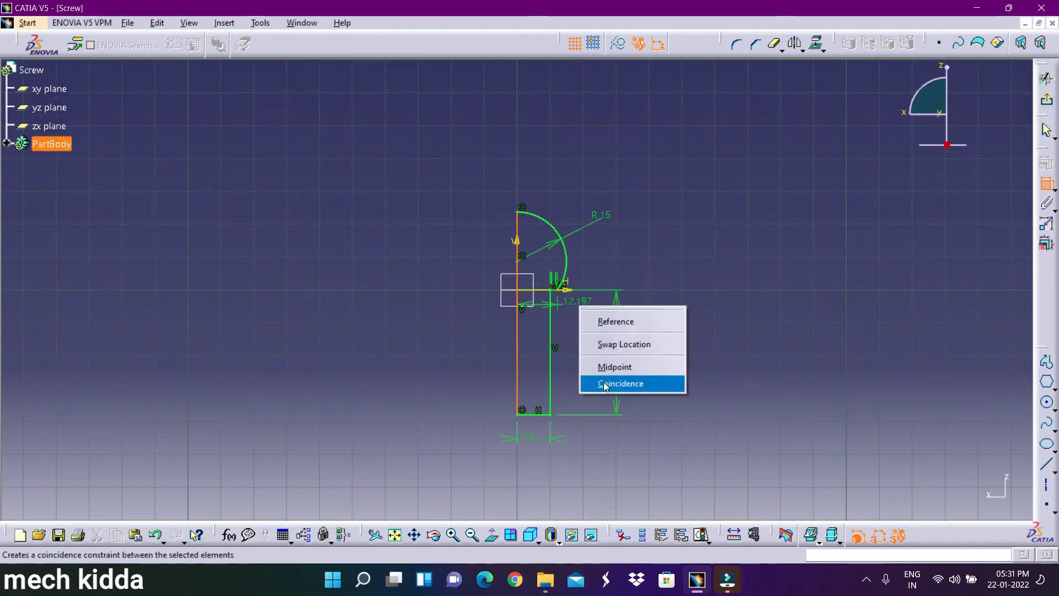
click(606, 385)
click(155, 535)
click(472, 535)
click(454, 534)
click(454, 534)
click(454, 535)
click(1046, 184)
click(609, 290)
right_click(522, 334)
click(632, 409)
key(ctrl+z)
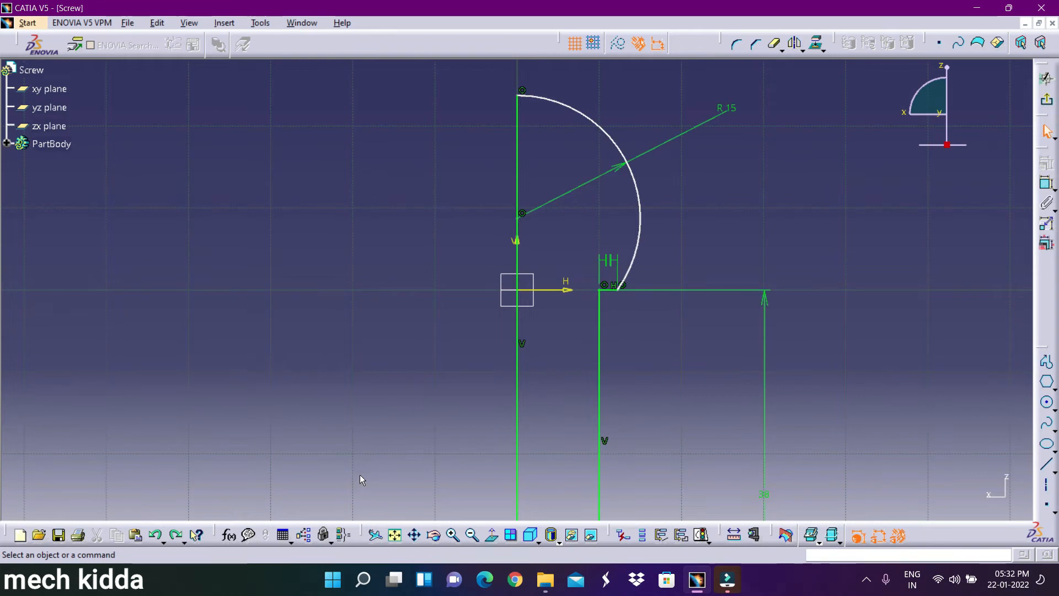
- Make the head arc's centre coincident with the horizontal shoulder line
click(472, 535)
click(1047, 183)
click(583, 290)
right_click(517, 238)
click(460, 254)
click(454, 535)
click(517, 214)
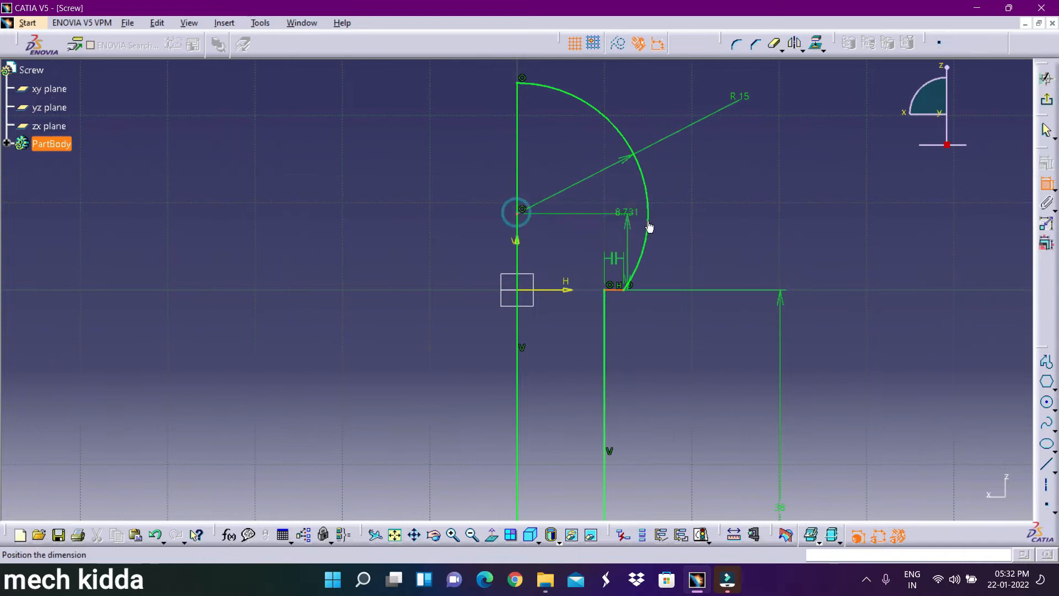
right_click(674, 237)
click(706, 273)
click(473, 535)
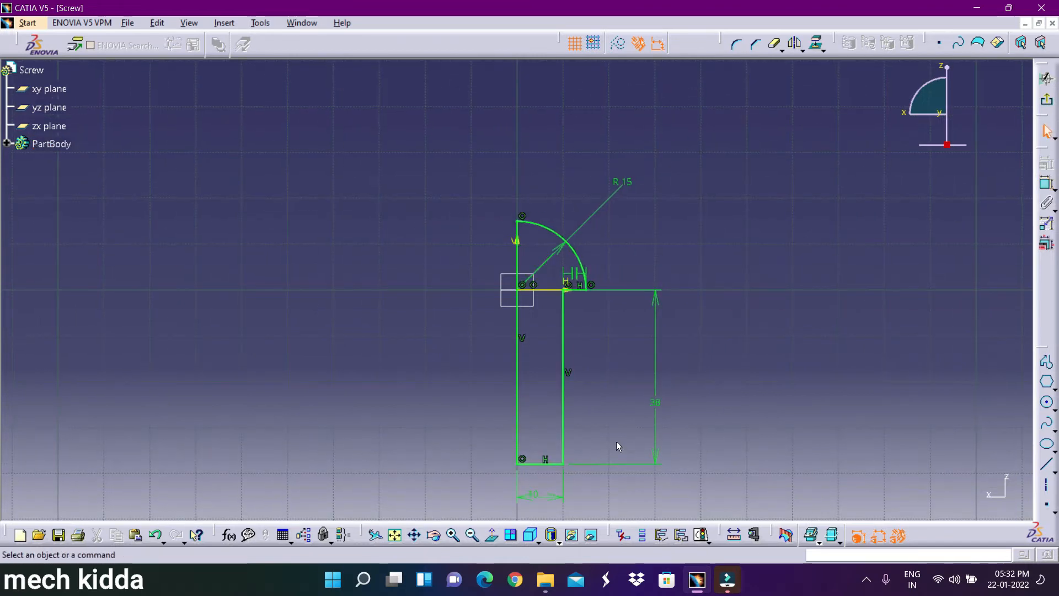
- Exit the sketch and revolve the profile into a solid with Shaft, using its vertical line as the axis
click(1047, 99)
click(531, 535)
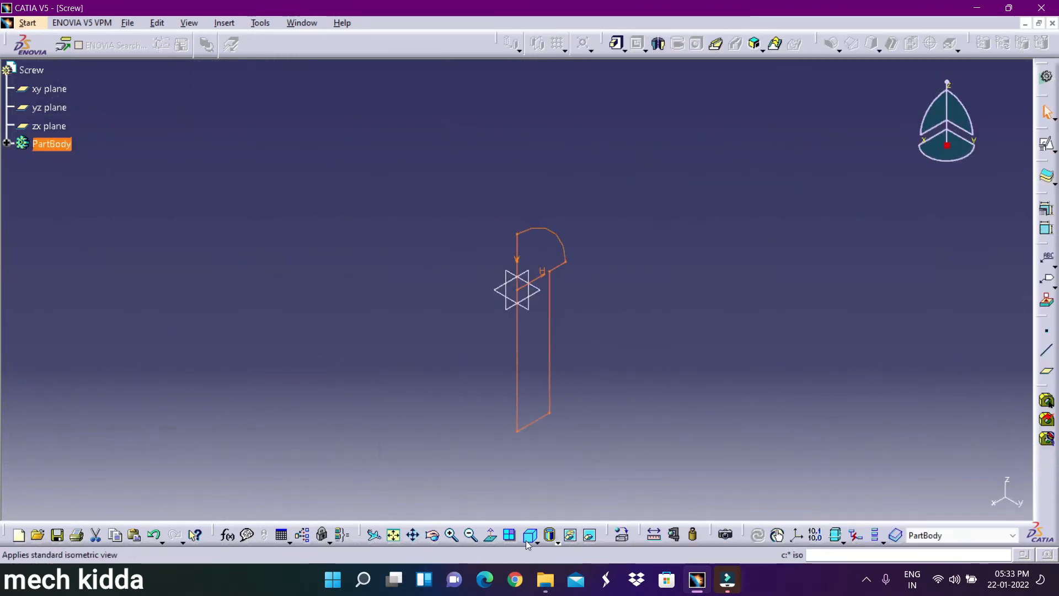
click(660, 43)
click(516, 375)
click(888, 500)
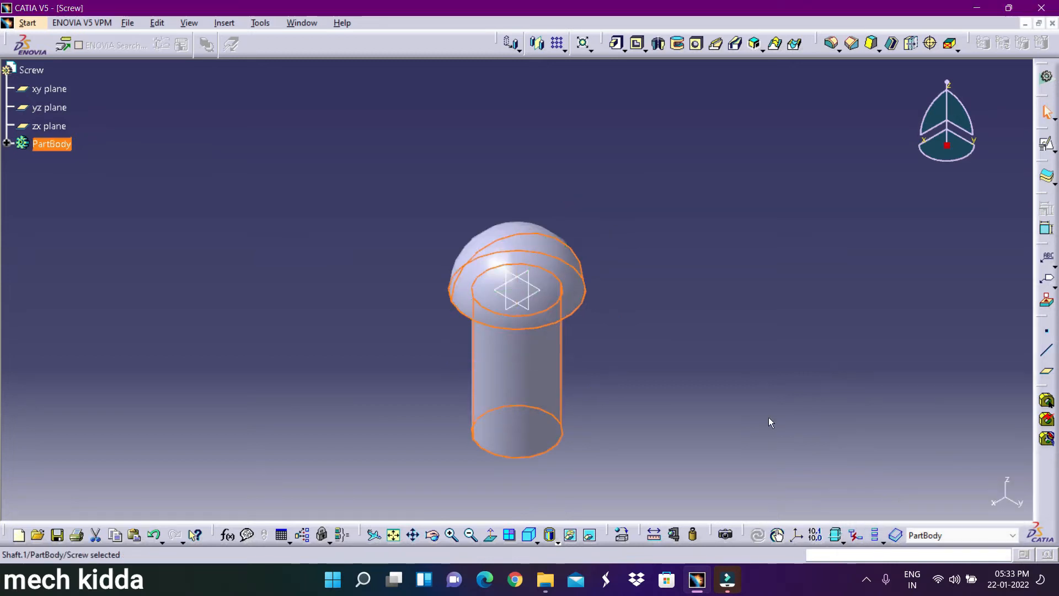
- Open a positioned sketch on the zx plane and draw a slot rectangle about 7 mm wide across the head's crown
click(1046, 143)
click(48, 127)
click(948, 497)
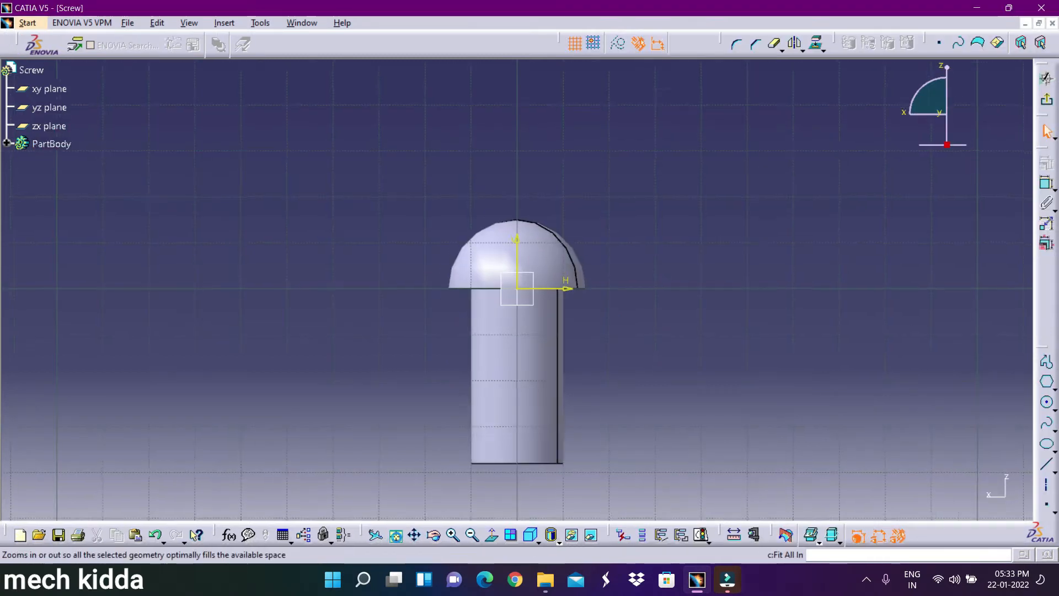
click(394, 535)
click(1055, 390)
click(887, 404)
click(495, 99)
click(539, 181)
- Set the distance from the rectangle's lower edge to the head's flat underside to 3 mm
click(634, 208)
double_click(632, 205)
text(3)
key(Return)
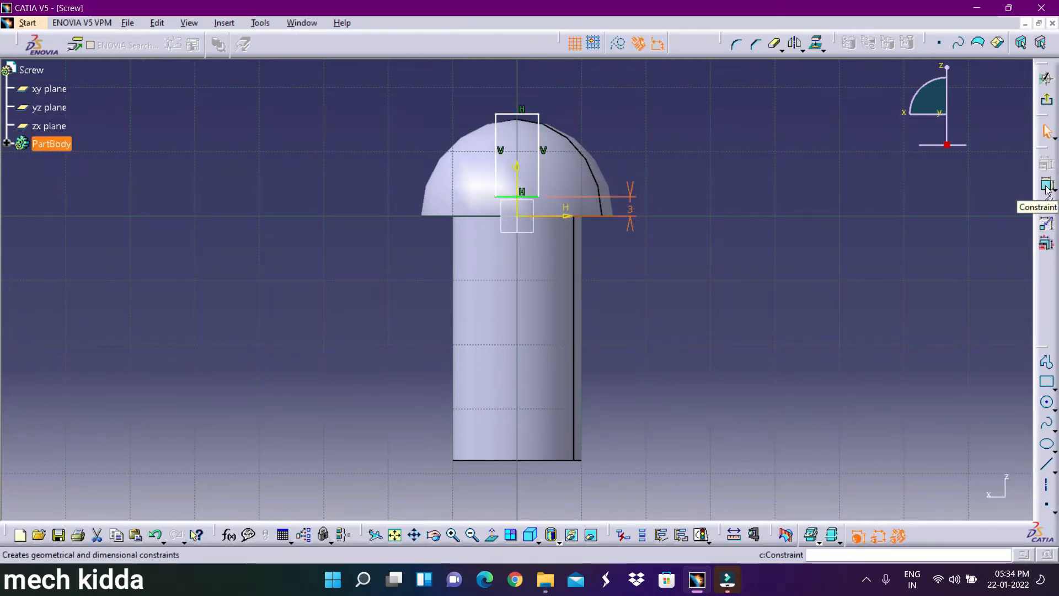
- Make the rectangle's two vertical sides symmetric about the vertical axis
click(1046, 187)
click(496, 163)
click(539, 168)
right_click(645, 146)
click(596, 247)
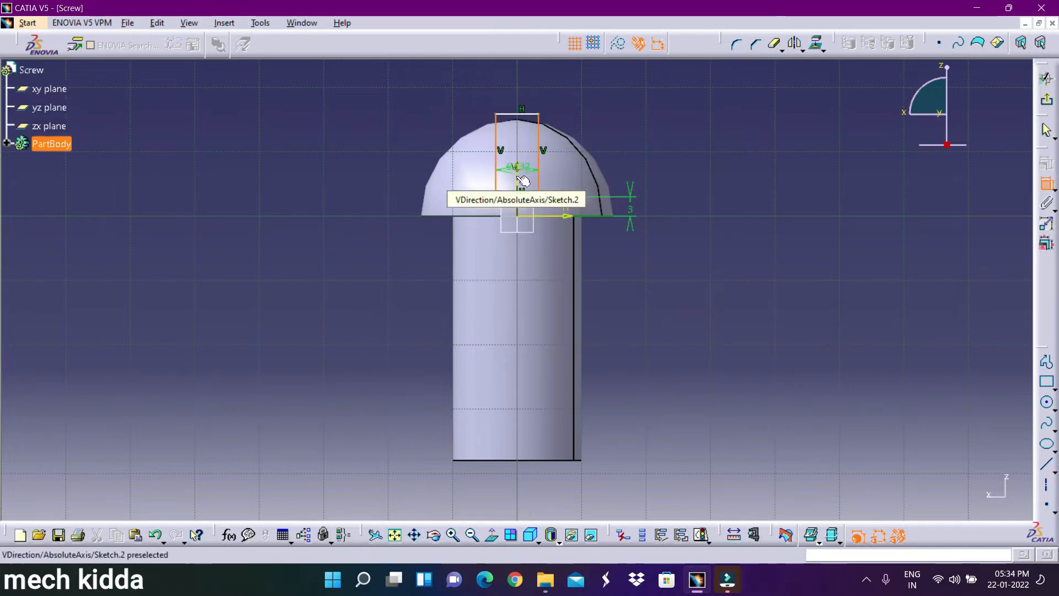
click(520, 179)
- Dimension the slot rectangle's width to 4 mm
click(1047, 185)
click(515, 114)
click(515, 86)
double_click(515, 84)
text(4)
key(Return)
click(696, 190)
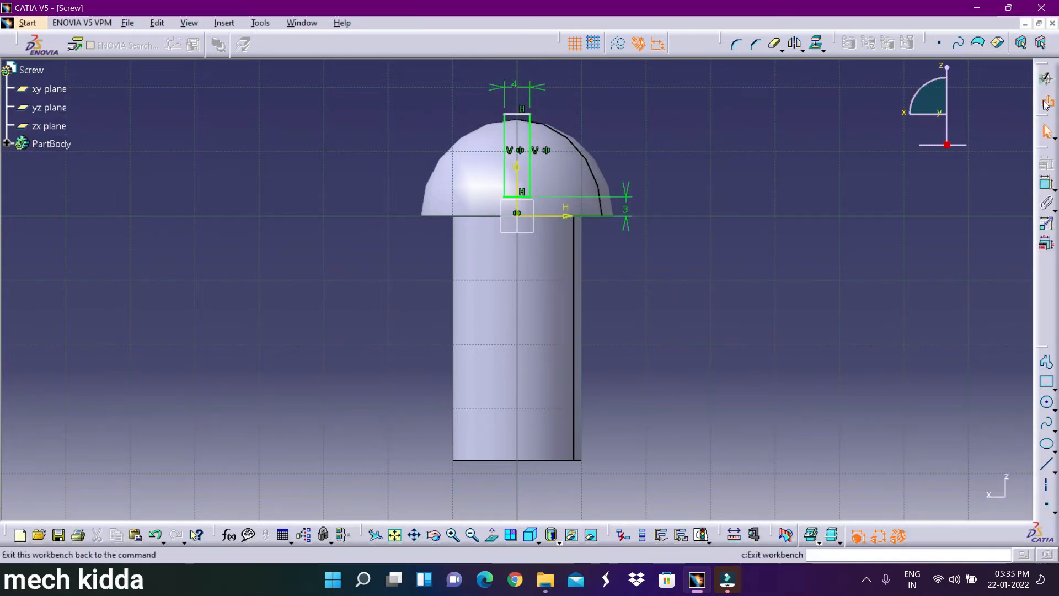
- Exit the sketch and pocket the rectangle through the head with 20 mm depth and mirrored extent
click(1046, 78)
click(638, 44)
click(871, 436)
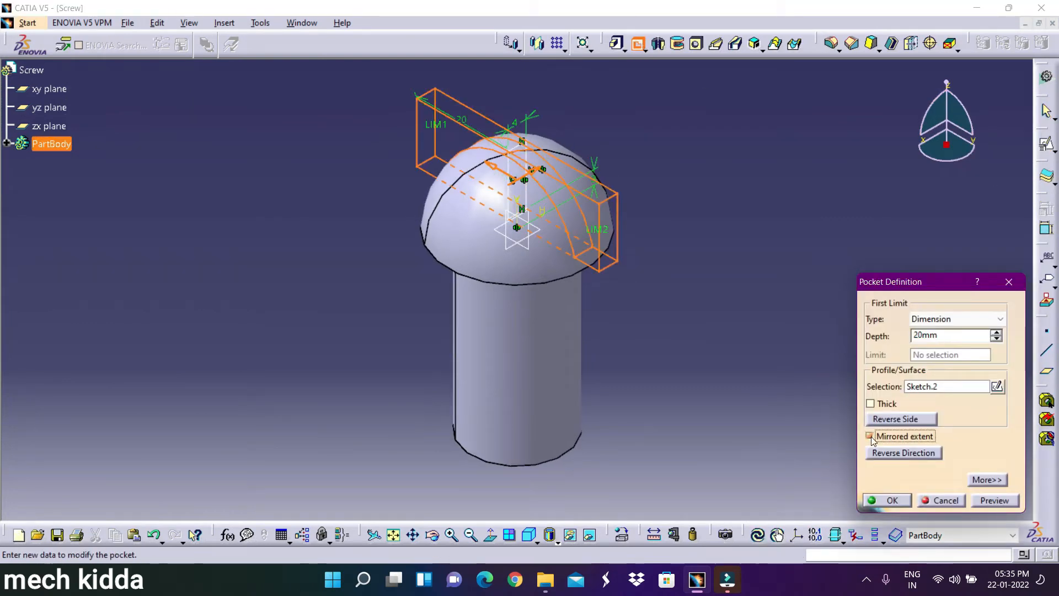
click(888, 499)
- Chamfer the shank's free end edge 2 mm at 45 degrees and save the screw part
click(852, 43)
middle_drag(722, 458, 630, 413)
click(631, 413)
text(2)
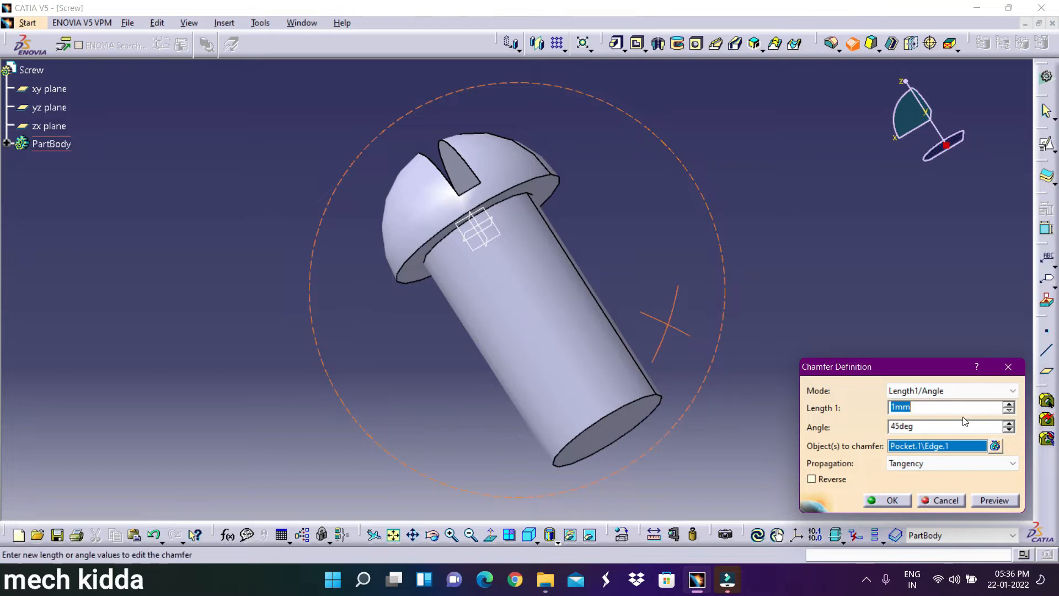
click(887, 499)
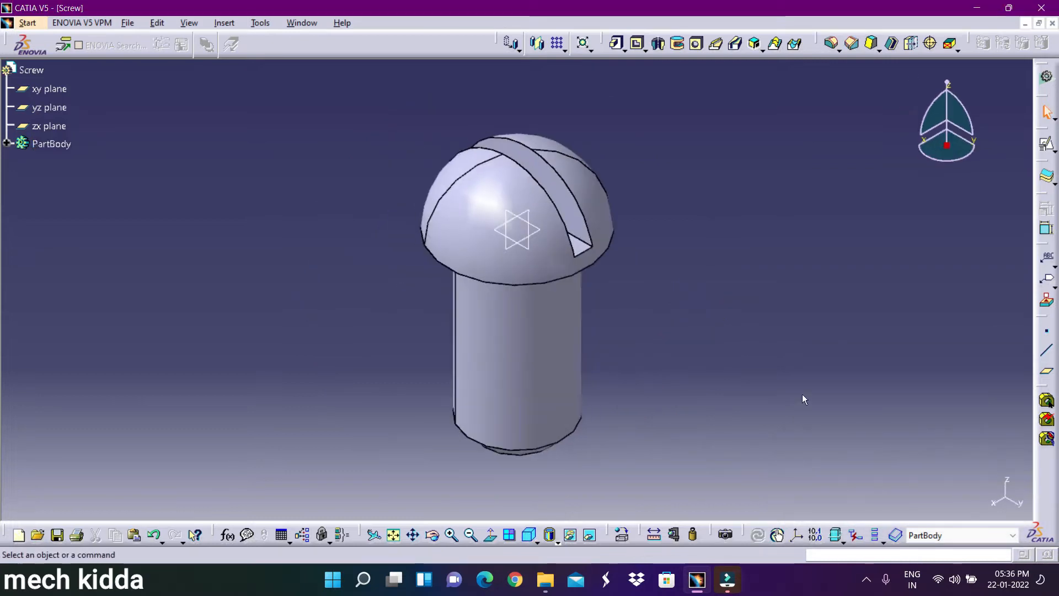
click(127, 23)
click(147, 128)
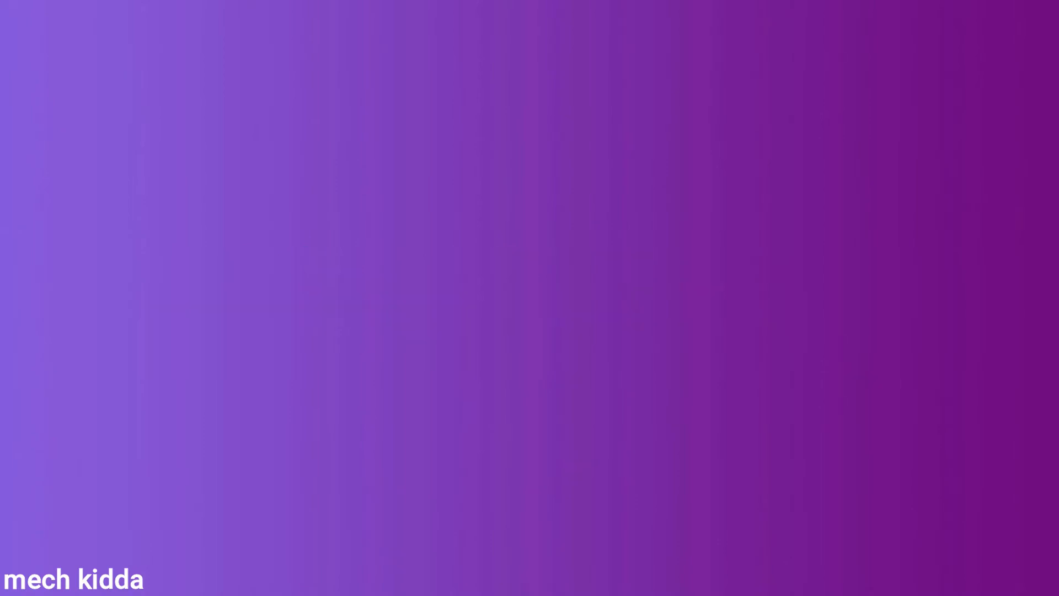
- Create a new assembly product and set its part number to Butterfly Valve Assembly
click(27, 23)
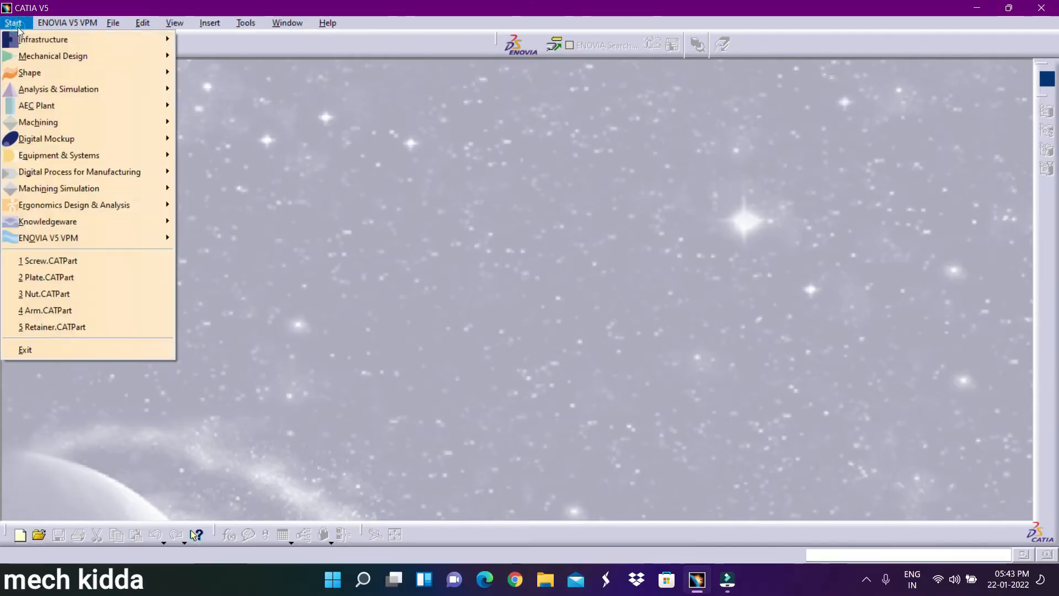
mouse_move(83, 55)
click(204, 70)
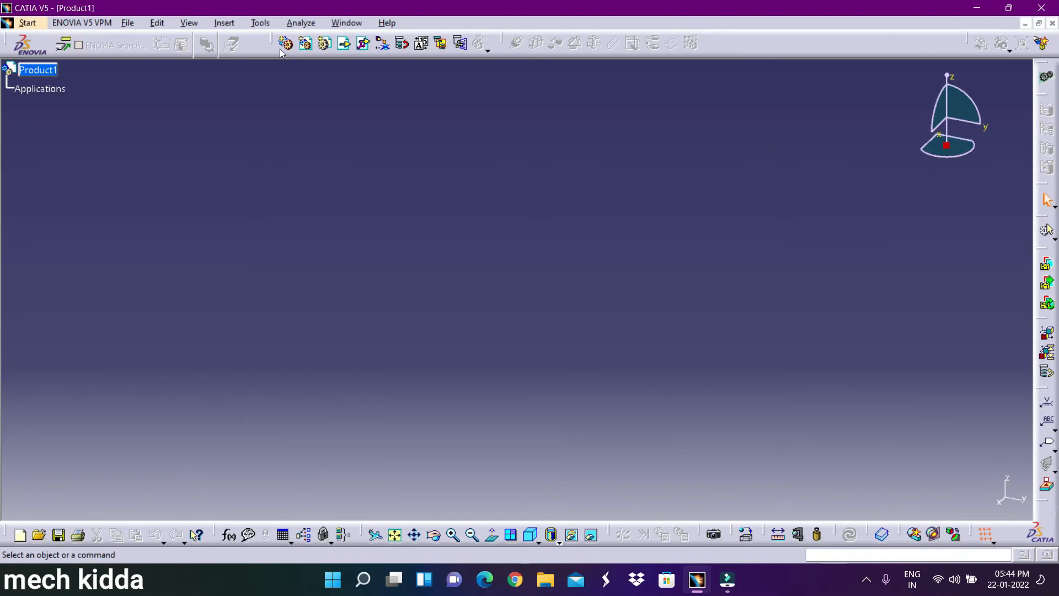
right_click(38, 69)
click(87, 136)
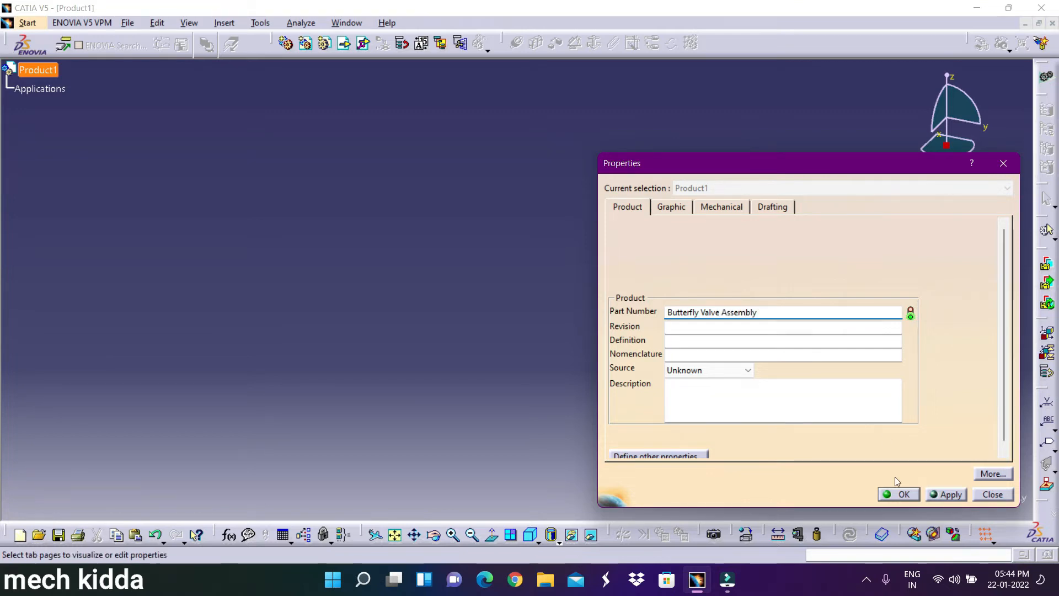
click(899, 494)
- Insert the existing Body part from the Butterfly Valve folder into the assembly
click(345, 43)
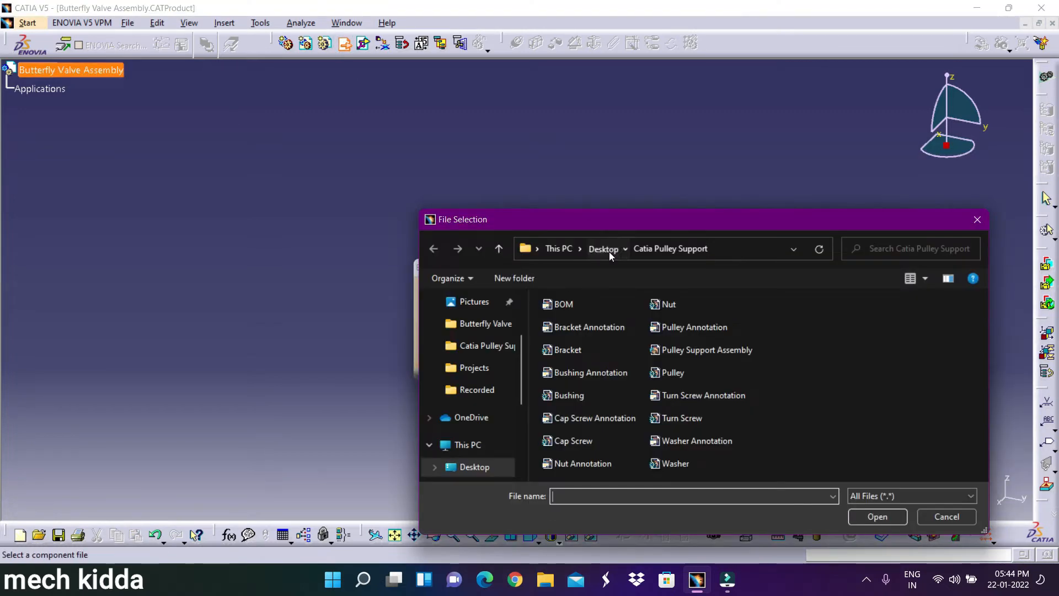
click(485, 323)
drag(842, 210, 842, 149)
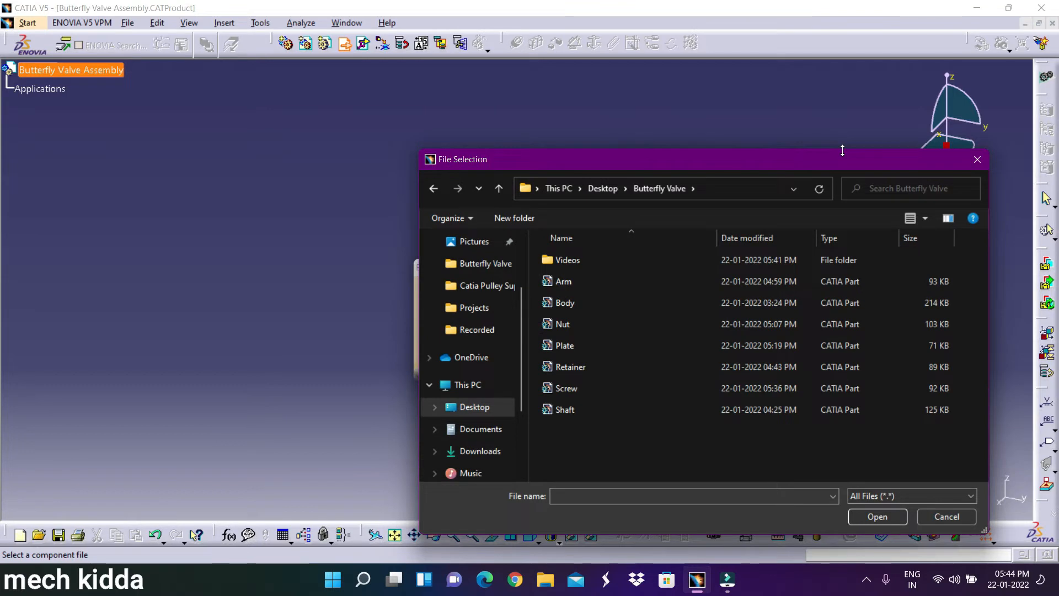
click(725, 309)
click(878, 517)
- Anchor the body in the assembly with a Fix constraint
click(395, 534)
click(594, 43)
click(593, 341)
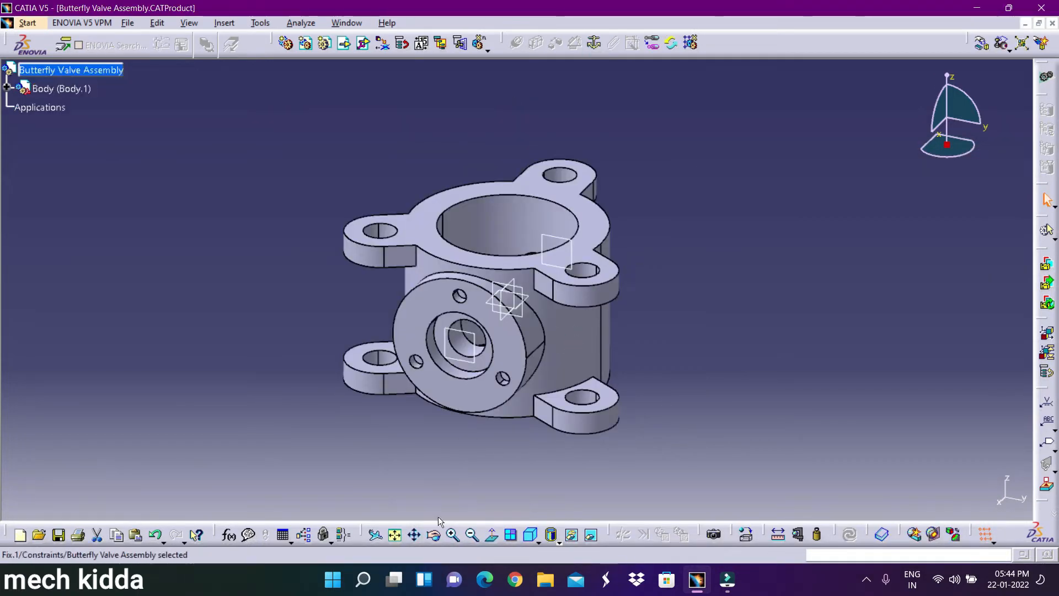
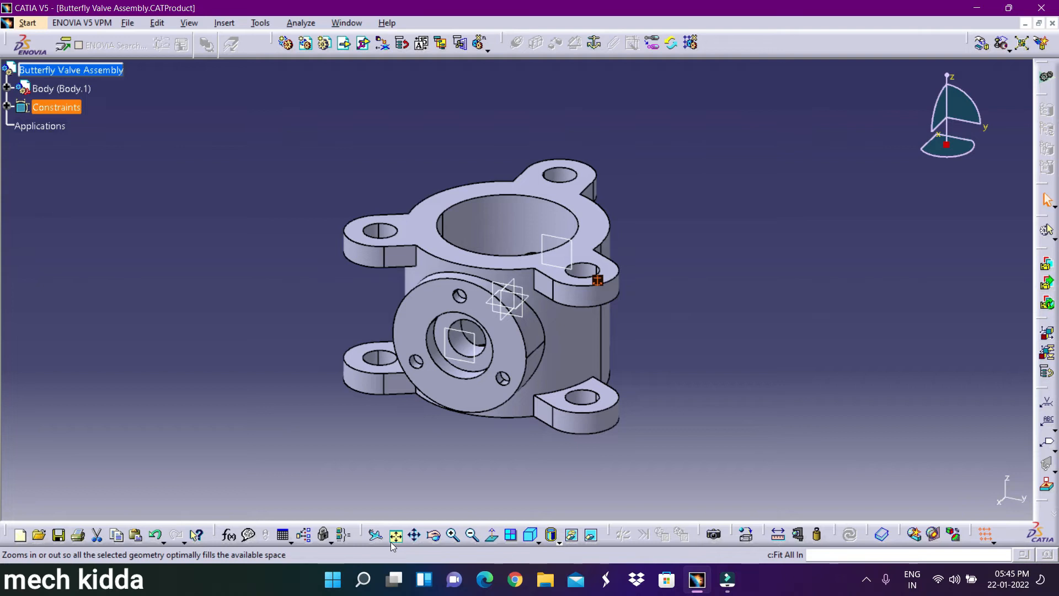
click(720, 412)
- Insert the existing Shaft part into Butterfly Valve Assembly
click(343, 43)
click(82, 70)
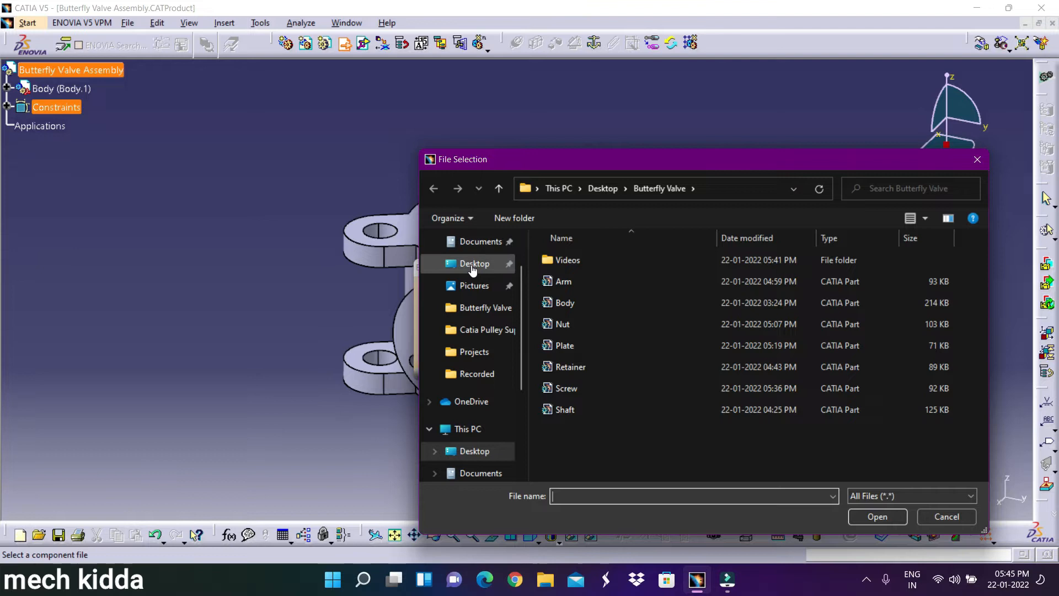
click(564, 409)
click(877, 517)
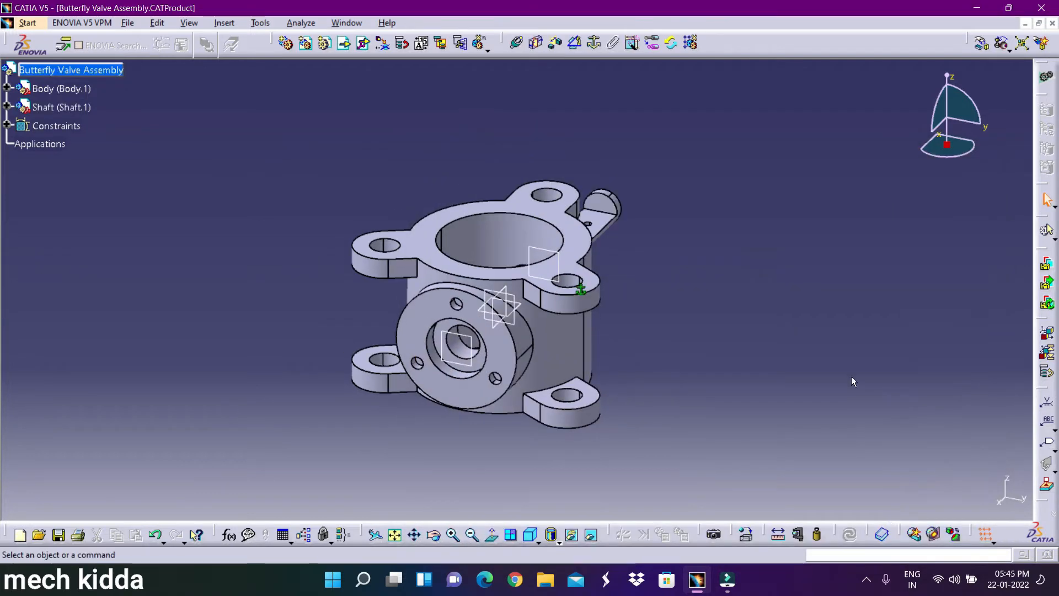
- Move the shaft clear of the body with Manipulation, pulling it outward and raising it along the Z axis
click(981, 43)
drag(598, 217, 640, 178)
click(977, 420)
drag(588, 204, 571, 99)
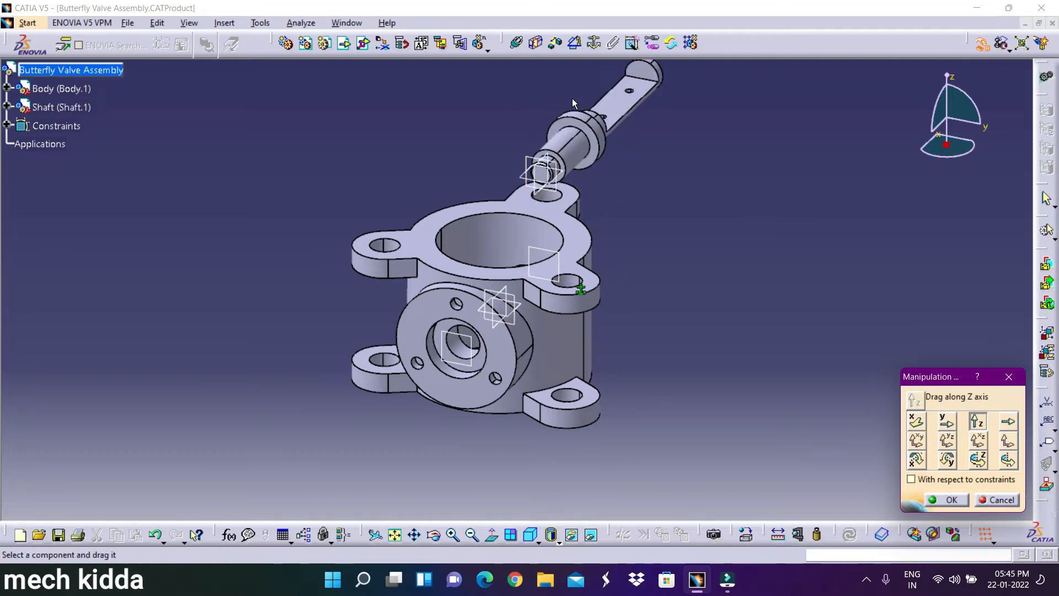
click(952, 499)
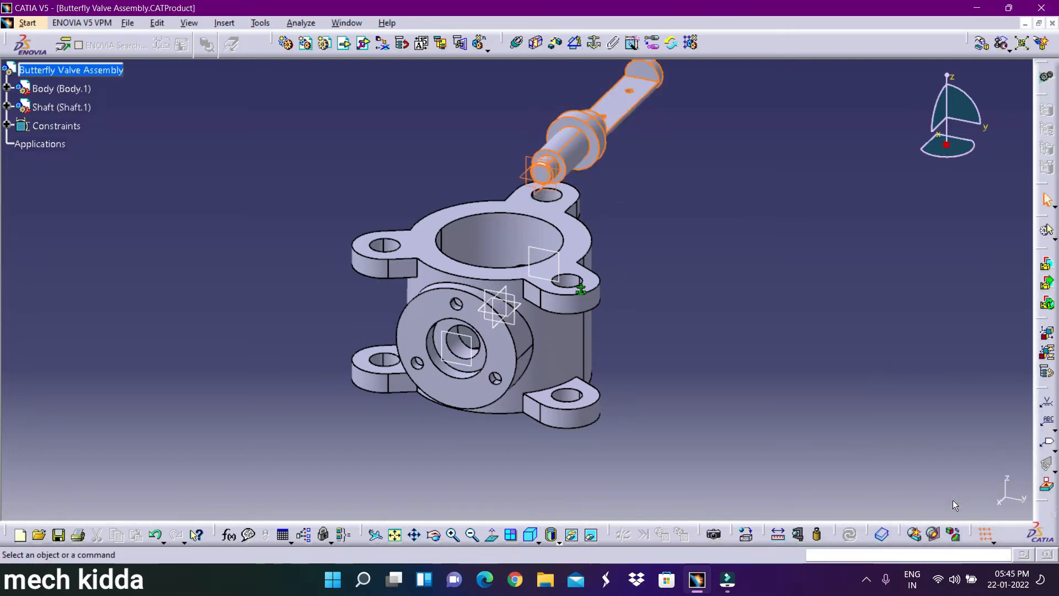
- Make the shaft's axis coincident with the axis of the body's side bore and update the assembly
click(516, 43)
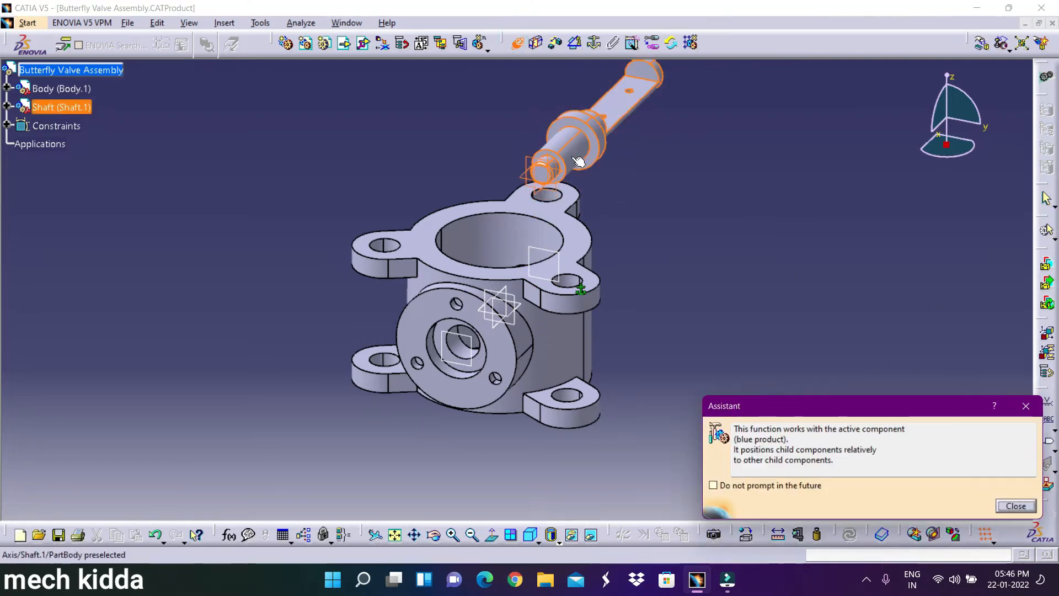
click(573, 157)
middle_drag(574, 157, 679, 380)
key(Escape)
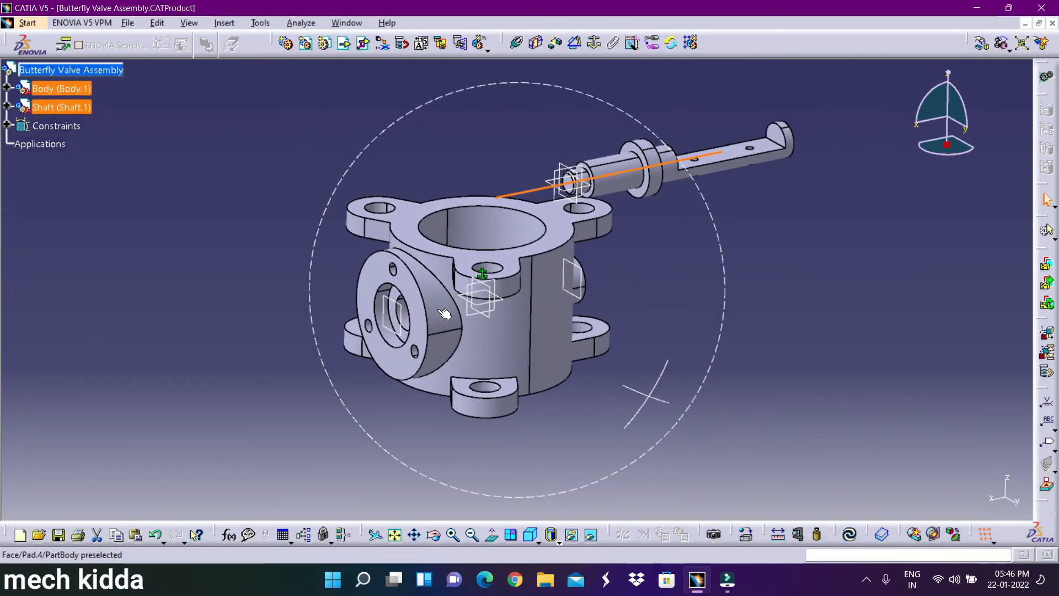
click(847, 539)
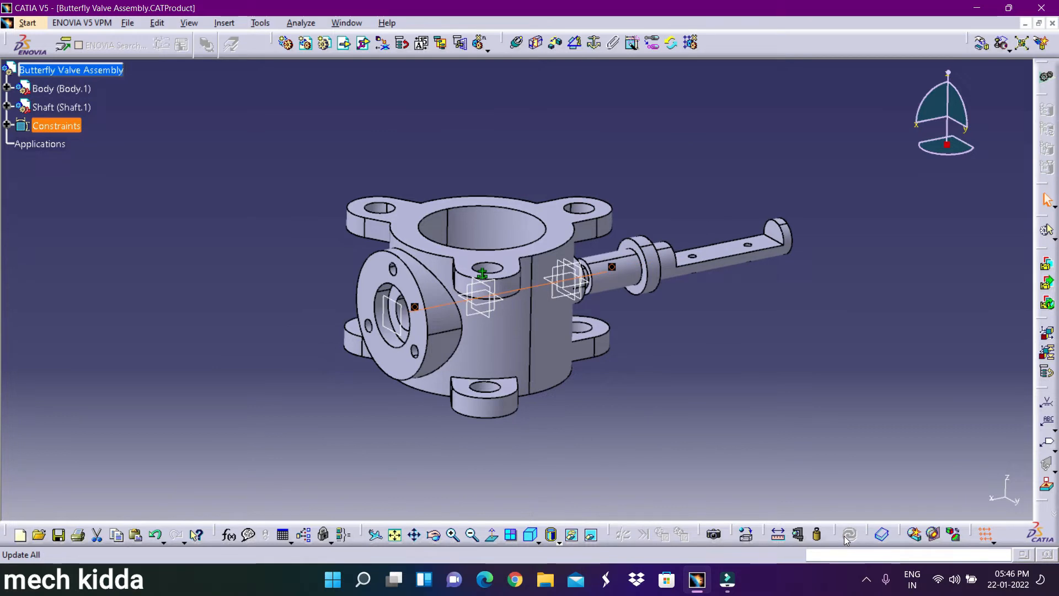
- Add a surface contact between the shaft's collar face and the recessed face of the body's flanged bore, and update
drag(467, 489, 415, 326)
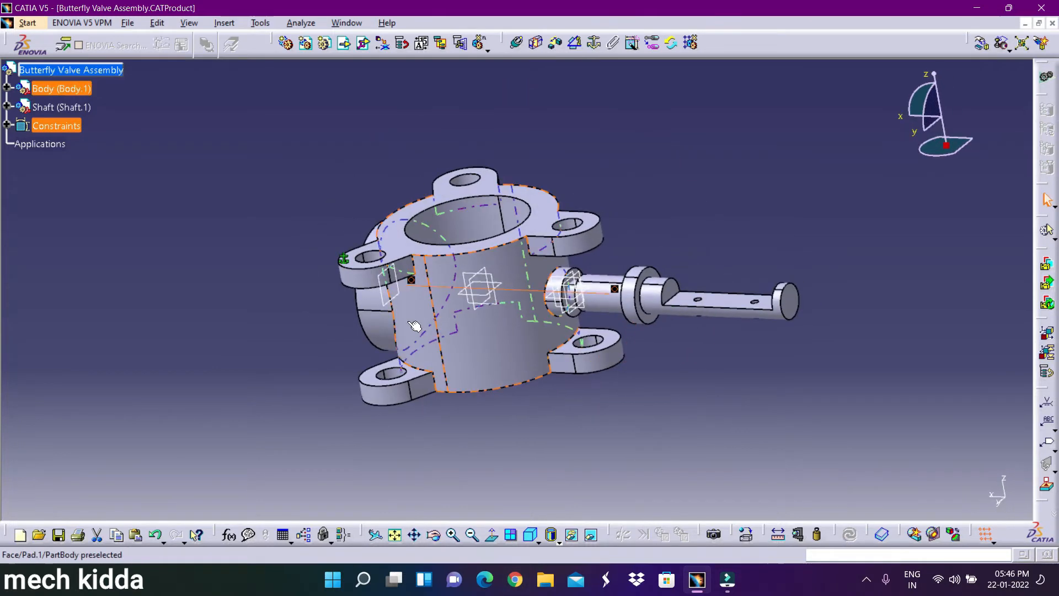
click(536, 43)
click(651, 274)
click(434, 535)
drag(476, 426, 687, 378)
click(489, 405)
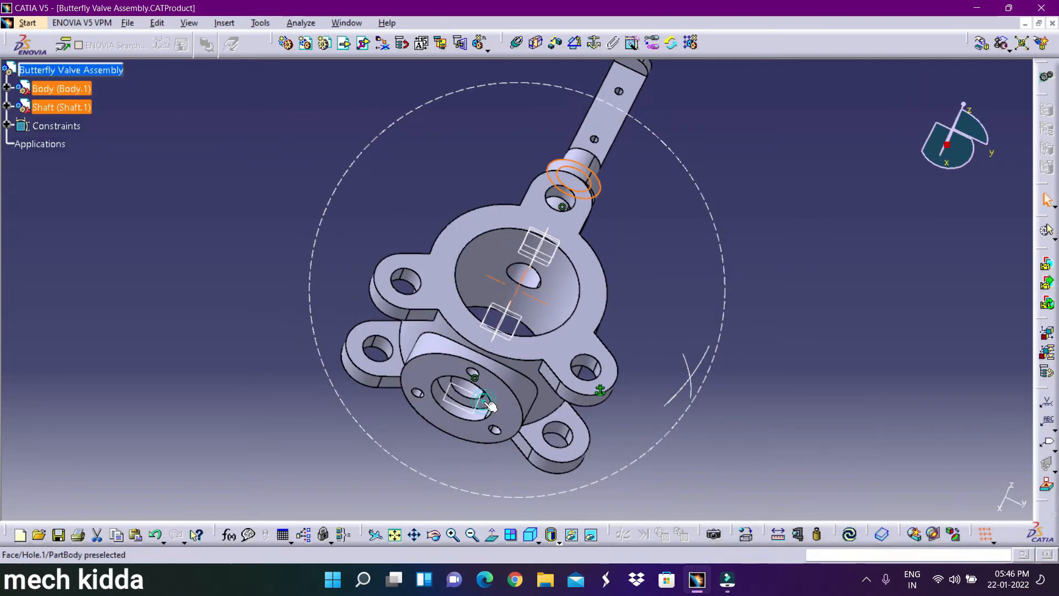
click(850, 537)
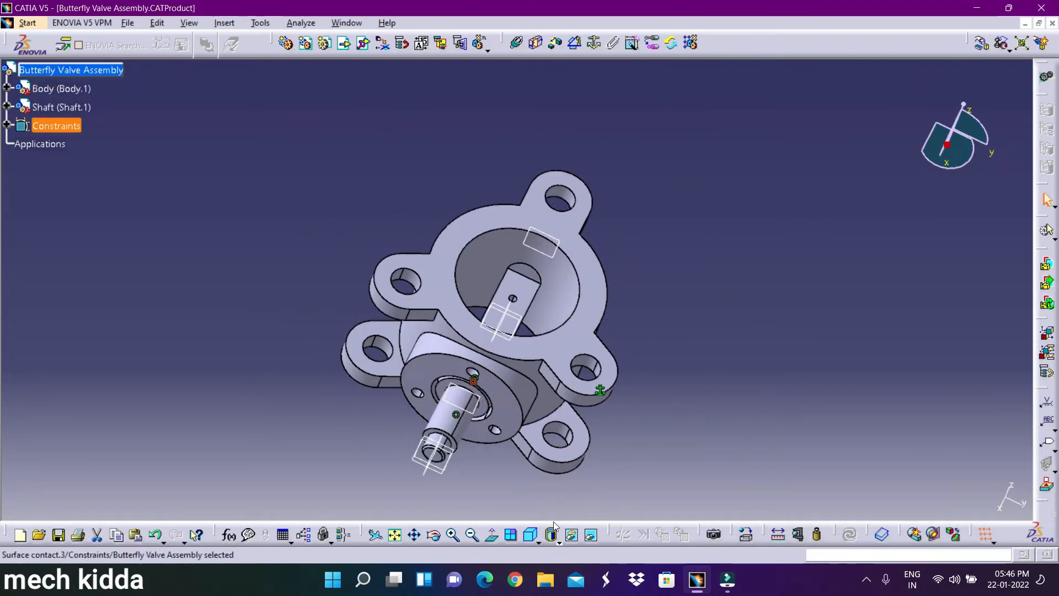
- Insert the existing Retainer part into Butterfly Valve Assembly
click(530, 535)
click(343, 42)
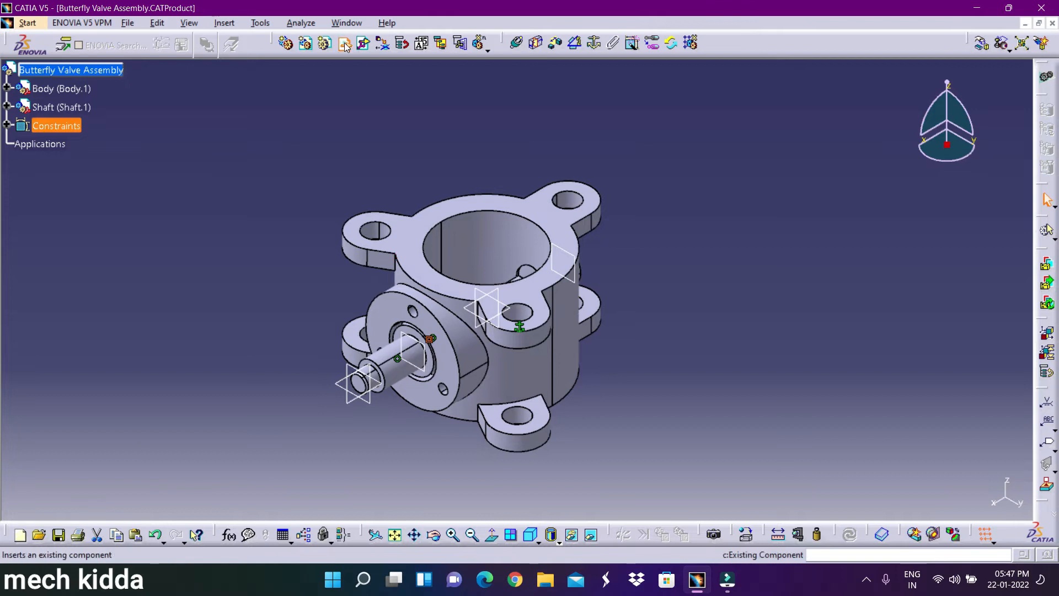
click(631, 366)
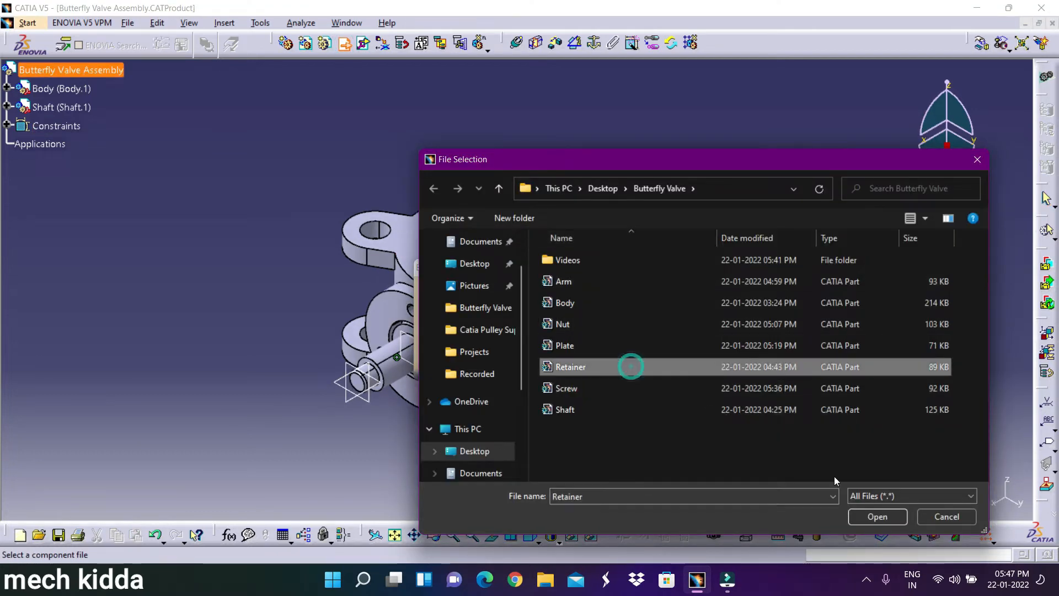
click(877, 517)
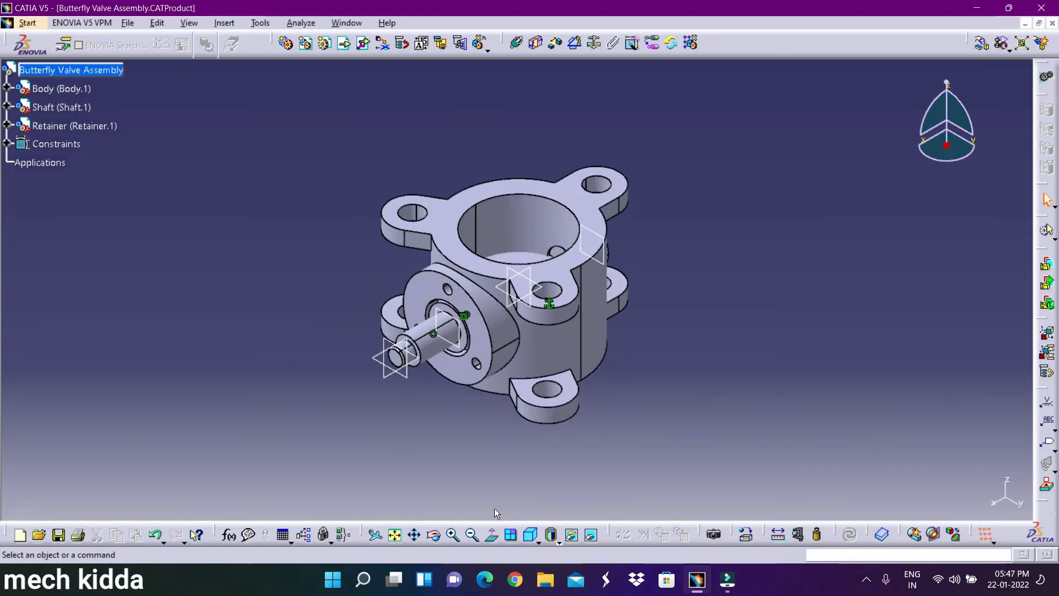
- Move the retainer out of the body along the X axis with Manipulation, placing it beyond the shaft's outer end
click(981, 43)
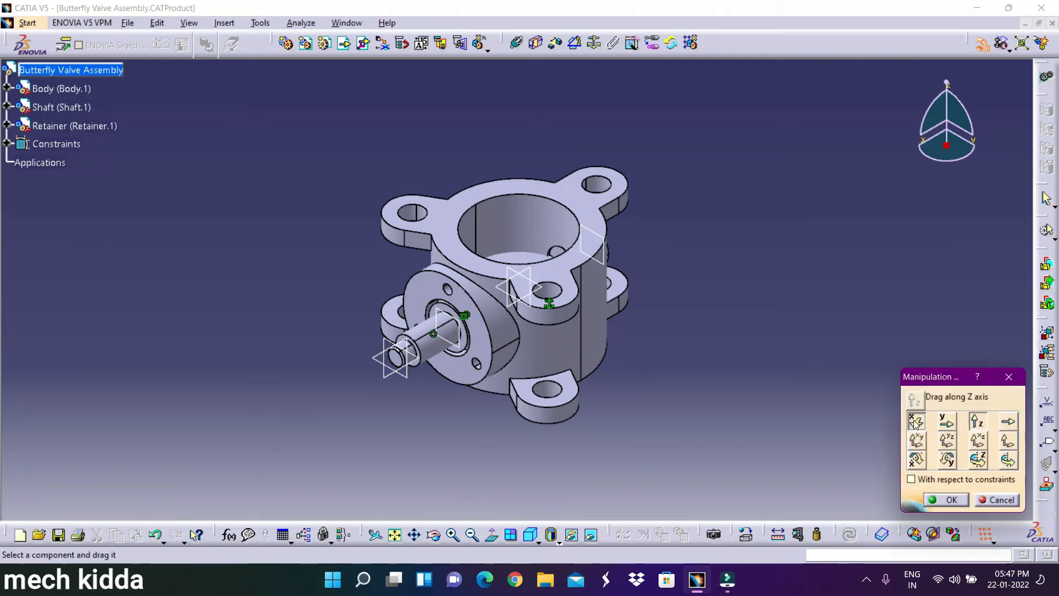
drag(521, 260, 299, 387)
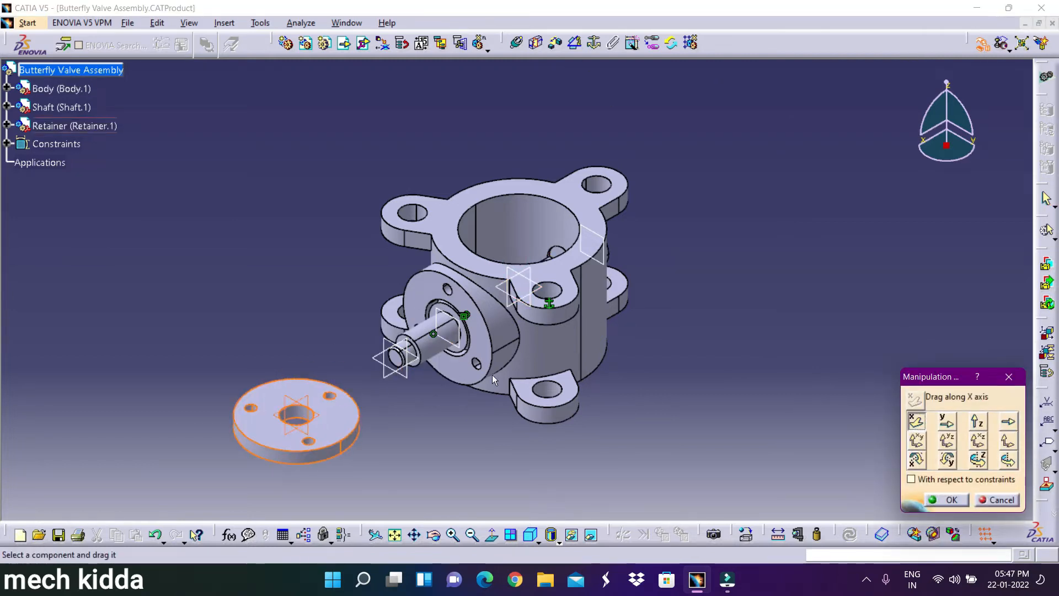
click(951, 500)
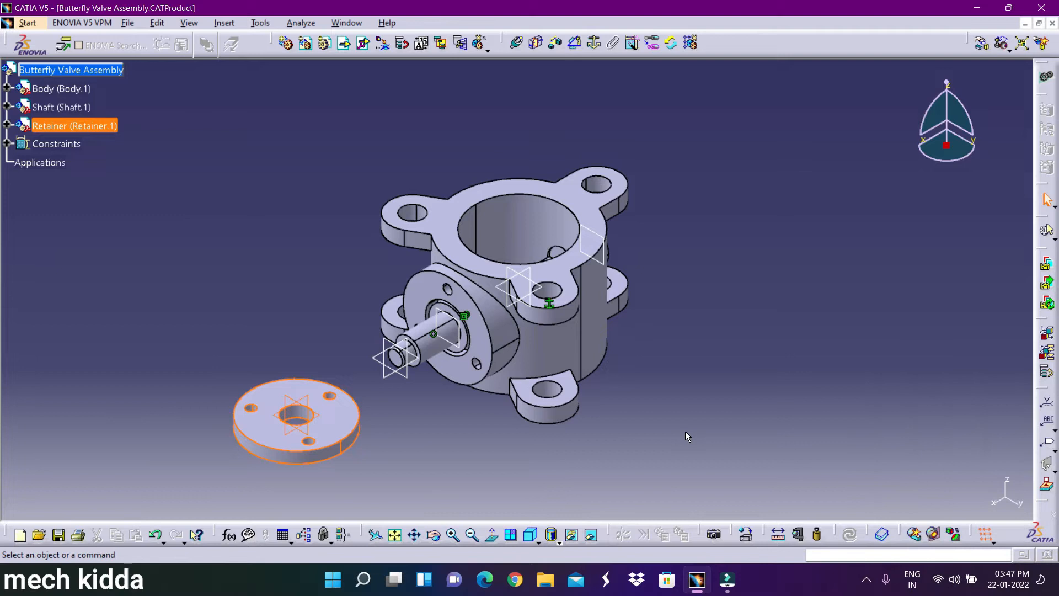
- Make the axis of the retainer's centre hole coincident with the shaft's axis and update the assembly
click(516, 43)
click(296, 415)
click(433, 337)
click(851, 536)
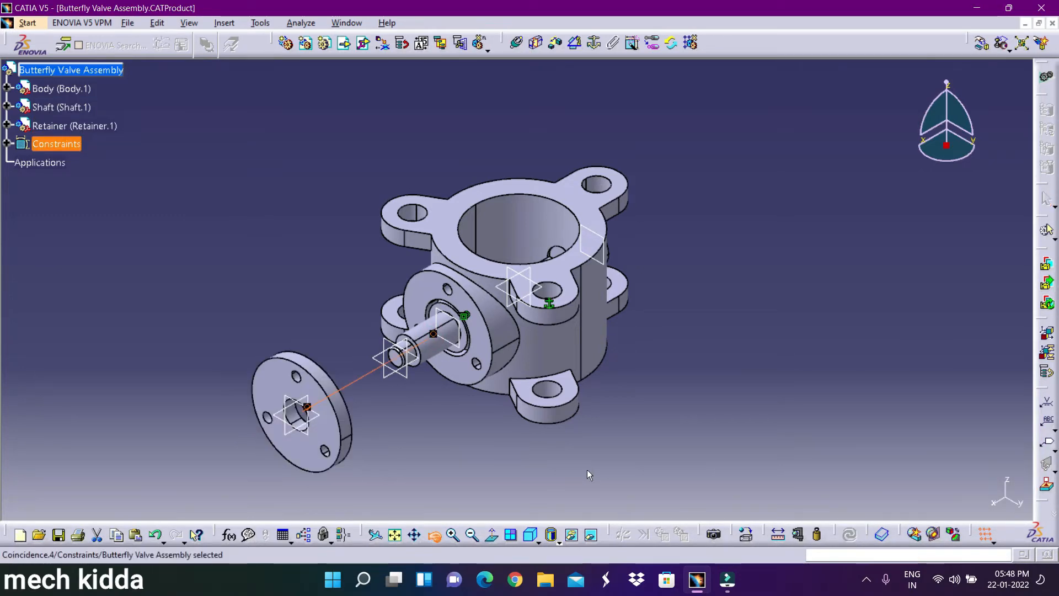
- Make the axis of the retainer's upper screw hole coincident with the matching hole in the body's side flange, and update
click(516, 42)
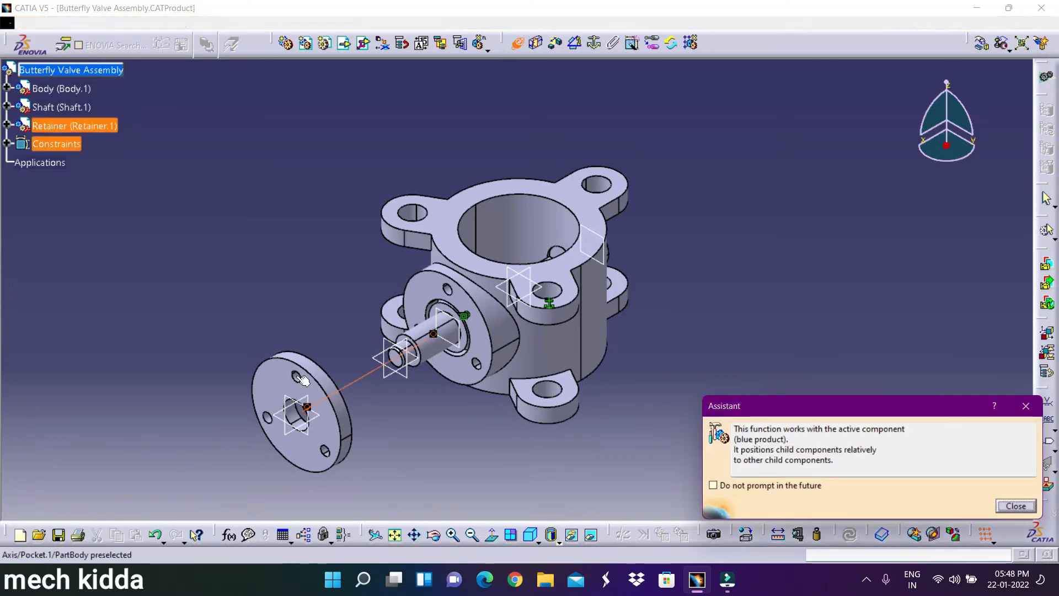
click(302, 379)
click(454, 535)
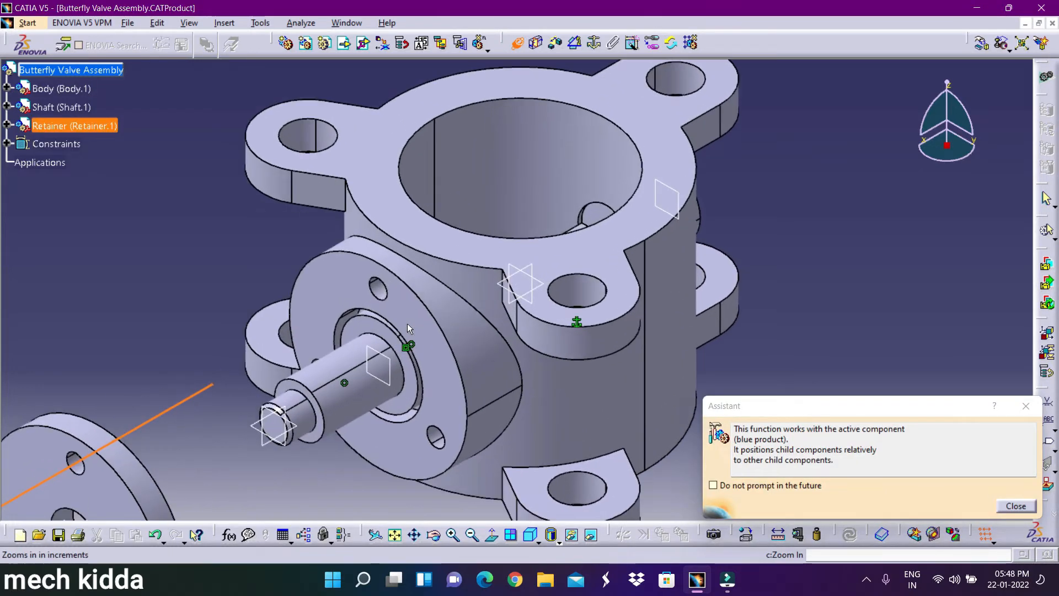
click(382, 288)
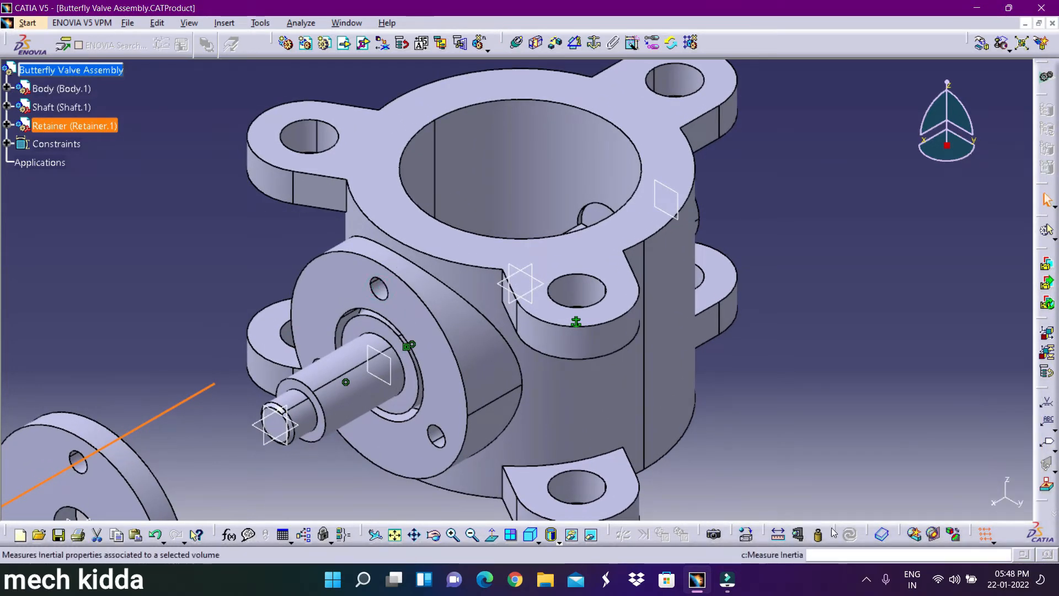
click(473, 536)
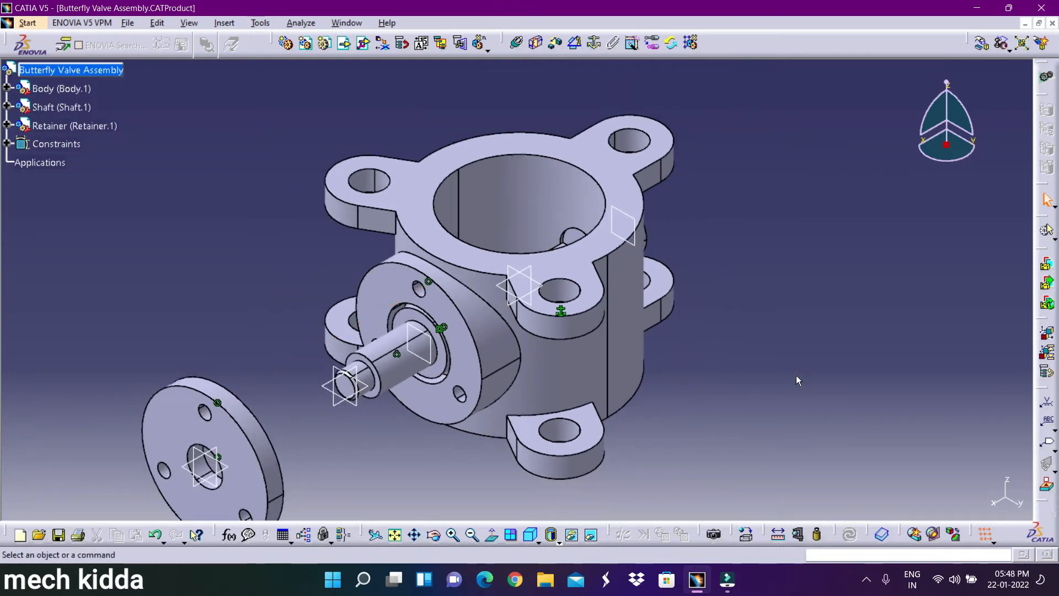
- Add a surface contact between the outer face of the body's side flange and the retainer's back face, and update
click(536, 43)
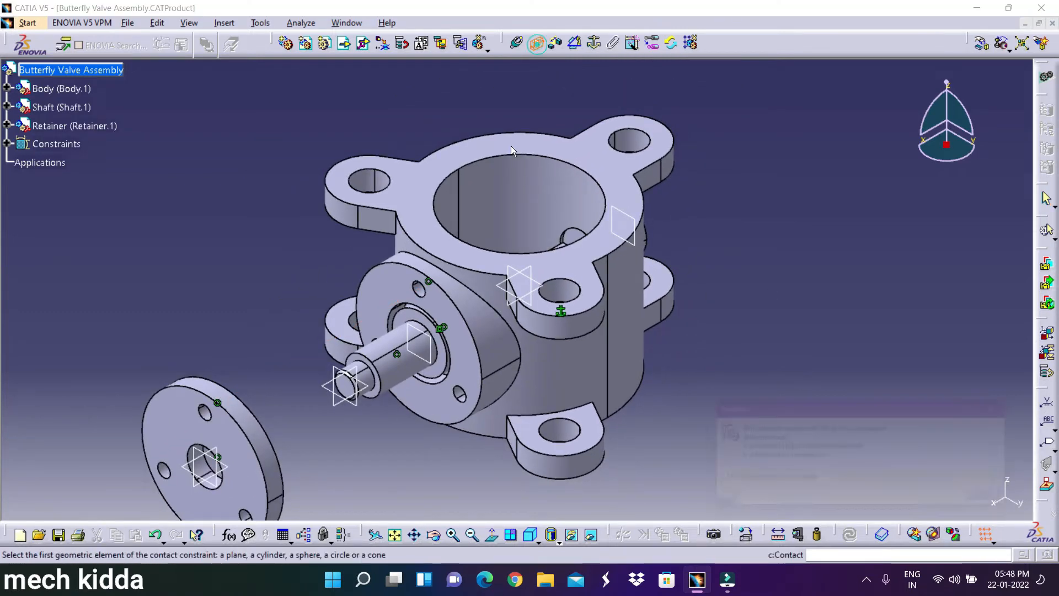
click(440, 314)
drag(754, 238, 706, 262)
click(434, 535)
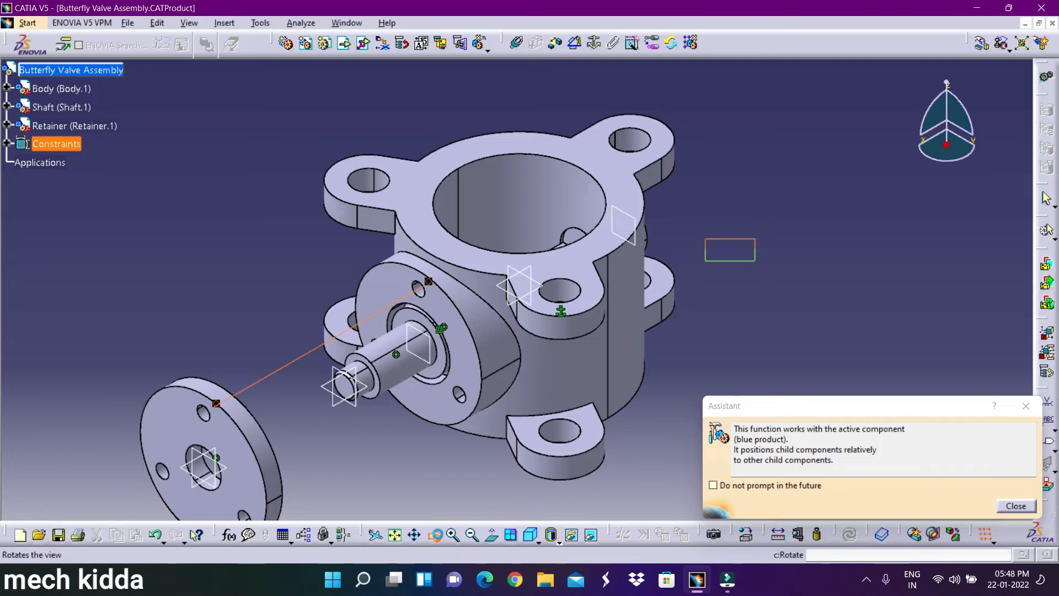
drag(743, 298, 571, 332)
click(165, 301)
click(850, 534)
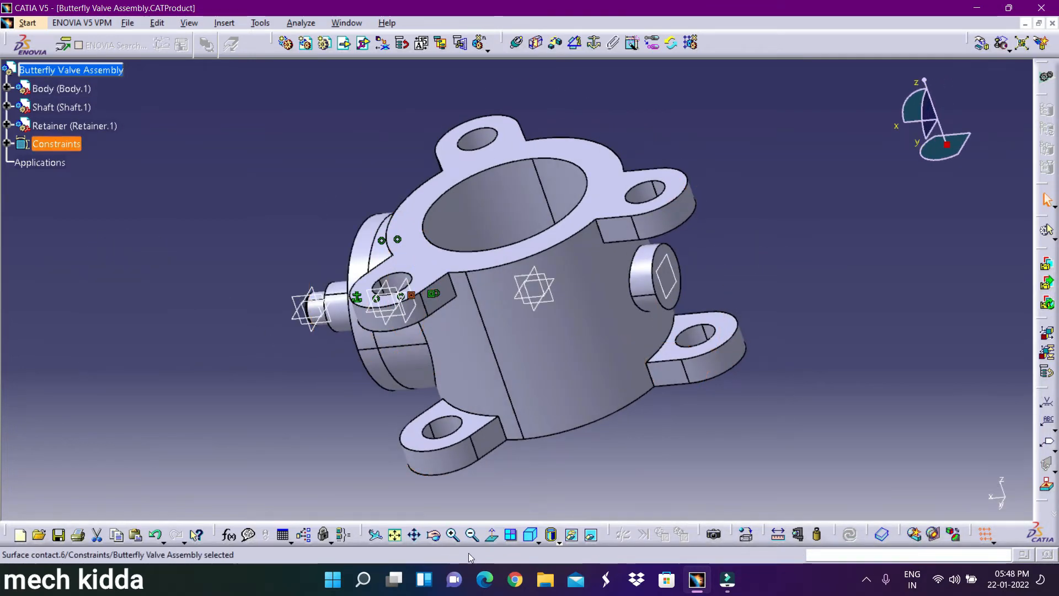
- Insert the existing Screw part into Butterfly Valve Assembly
click(533, 535)
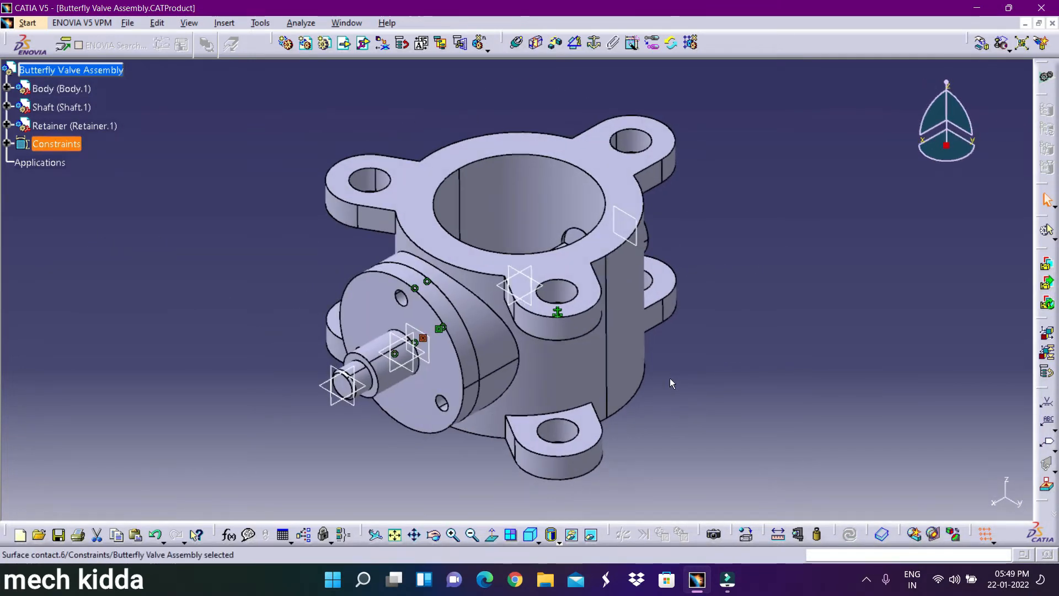
click(344, 43)
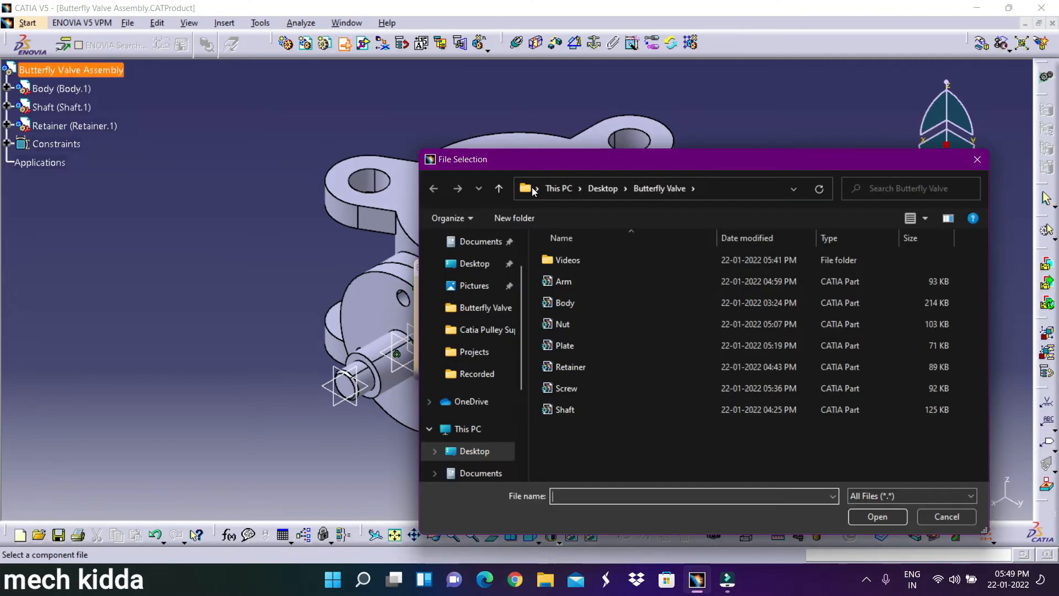
double_click(600, 389)
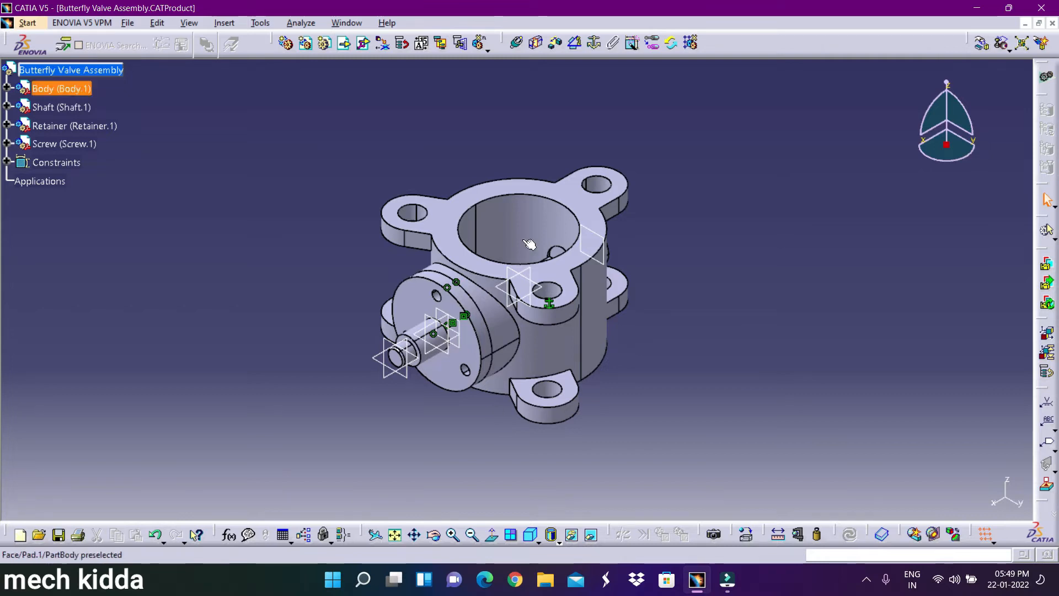
- Move the screw out of the body along the X axis with Manipulation, placing it beyond the shaft's outer end
click(982, 45)
click(435, 536)
drag(734, 294, 454, 441)
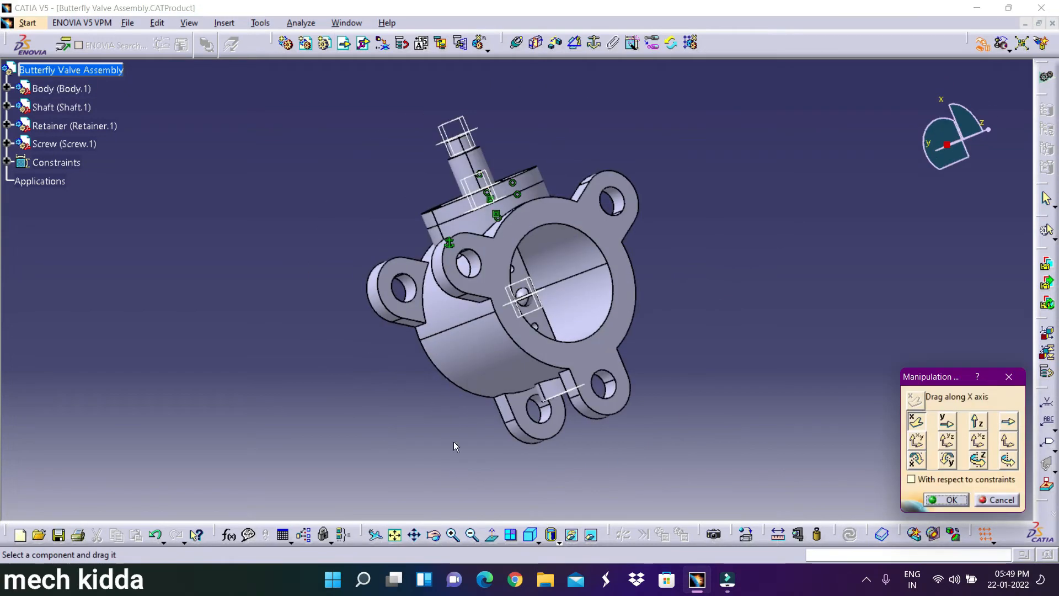
click(531, 535)
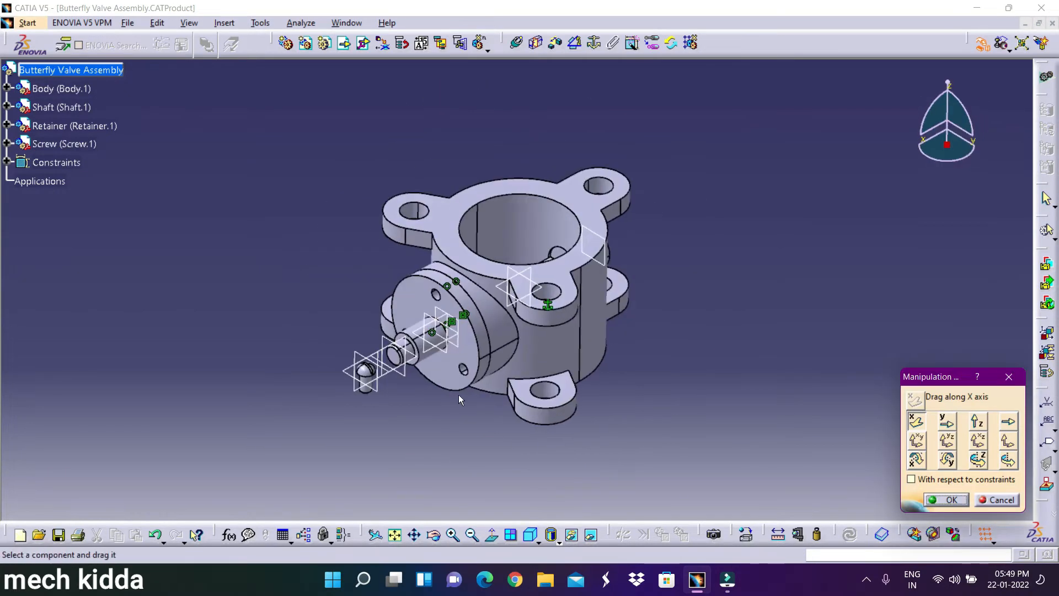
- Finish repositioning the screw in front of the retainer
click(951, 499)
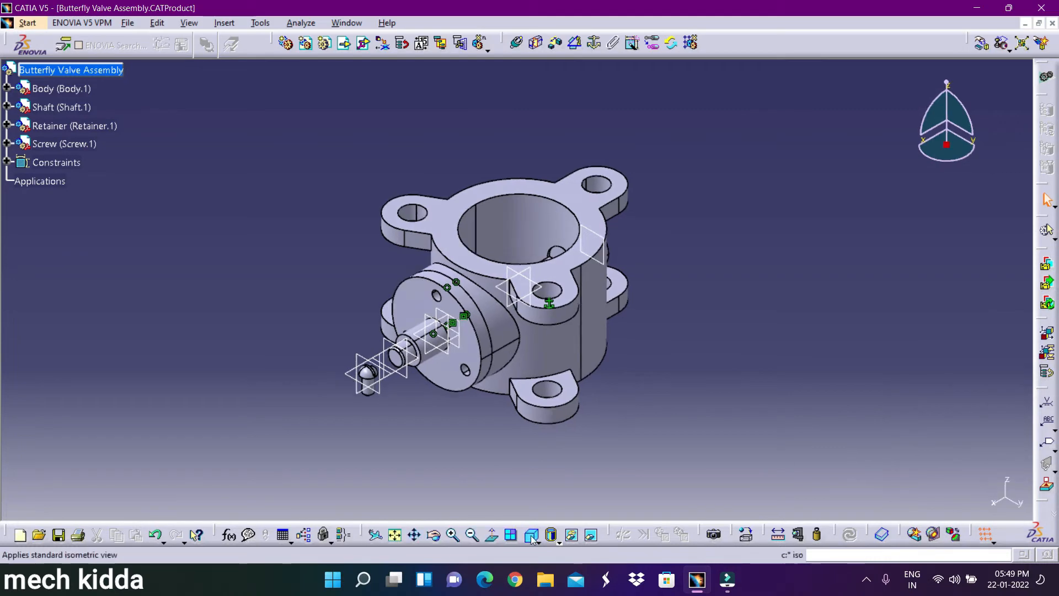
- Try to align the screw with the retainer's upper hole using a coincidence constraint, and update the assembly
click(452, 535)
click(516, 42)
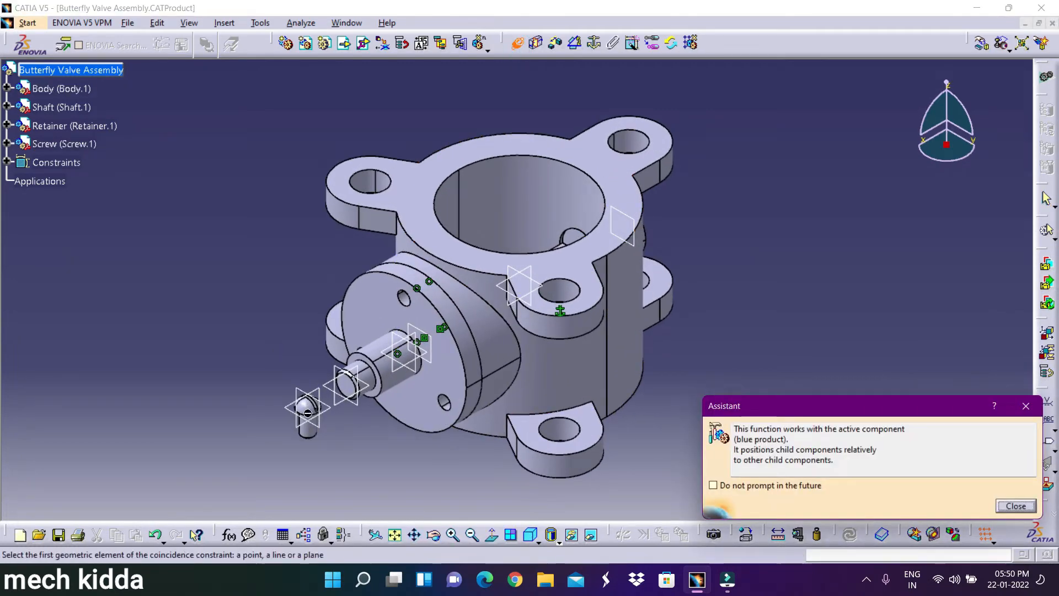
click(411, 305)
click(453, 535)
click(311, 312)
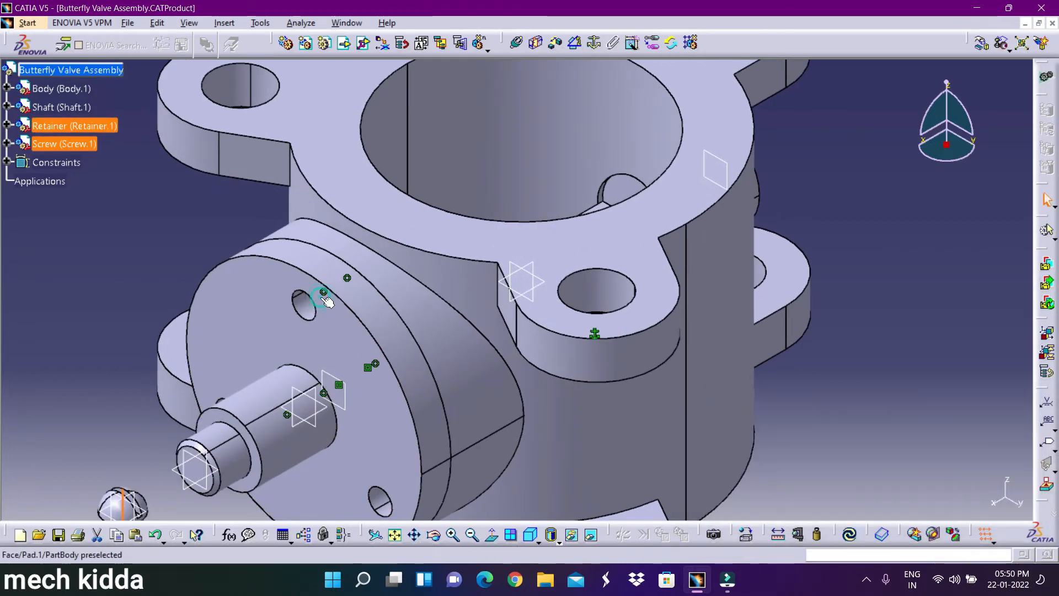
click(471, 535)
click(850, 534)
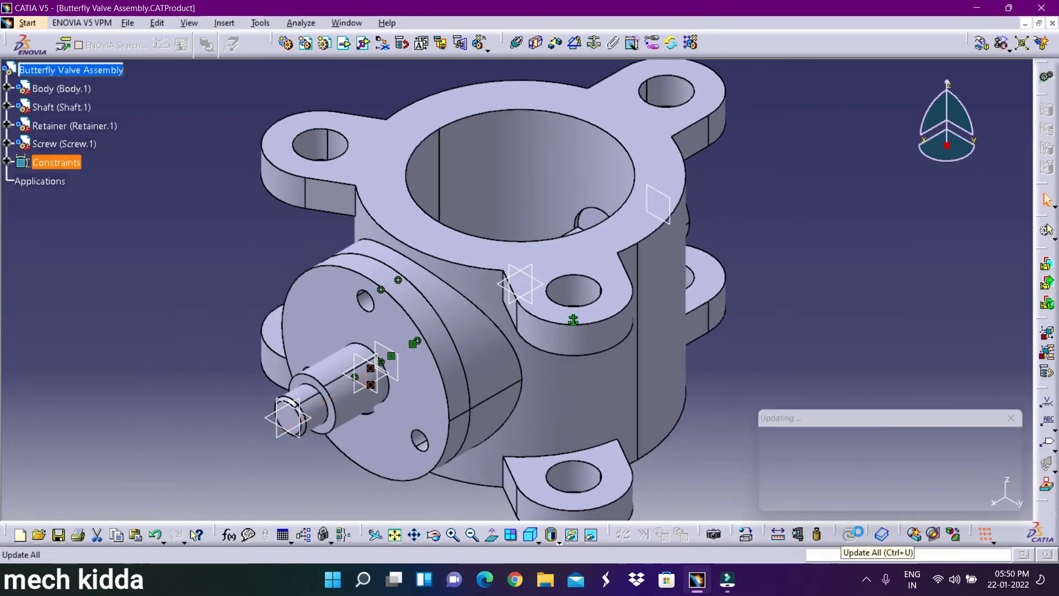
click(471, 534)
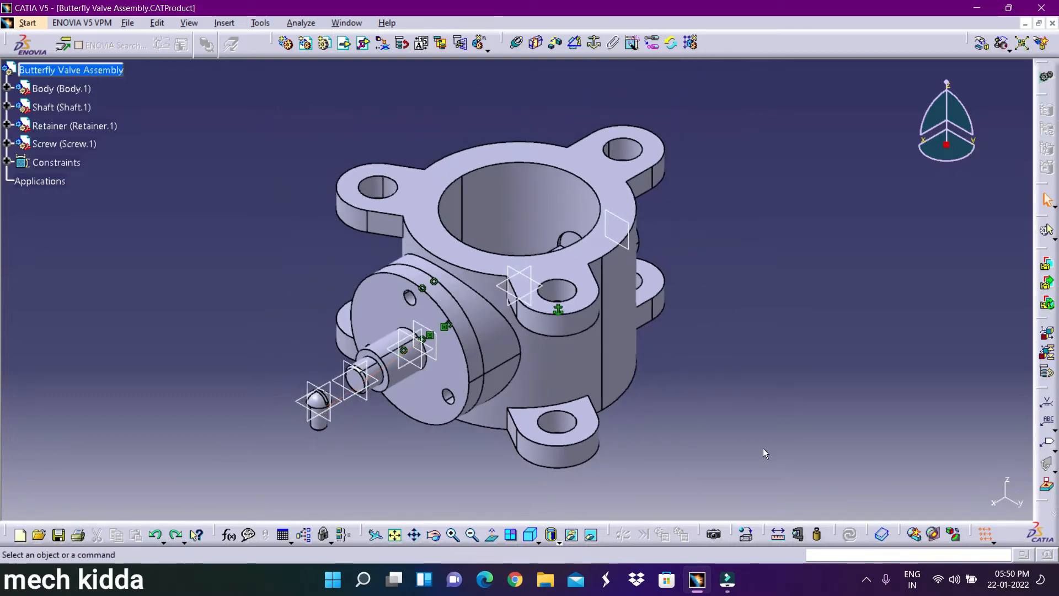
- Make the screw's axis coincident with the axis of the retainer's upper screw hole, and update the assembly
click(517, 42)
click(318, 410)
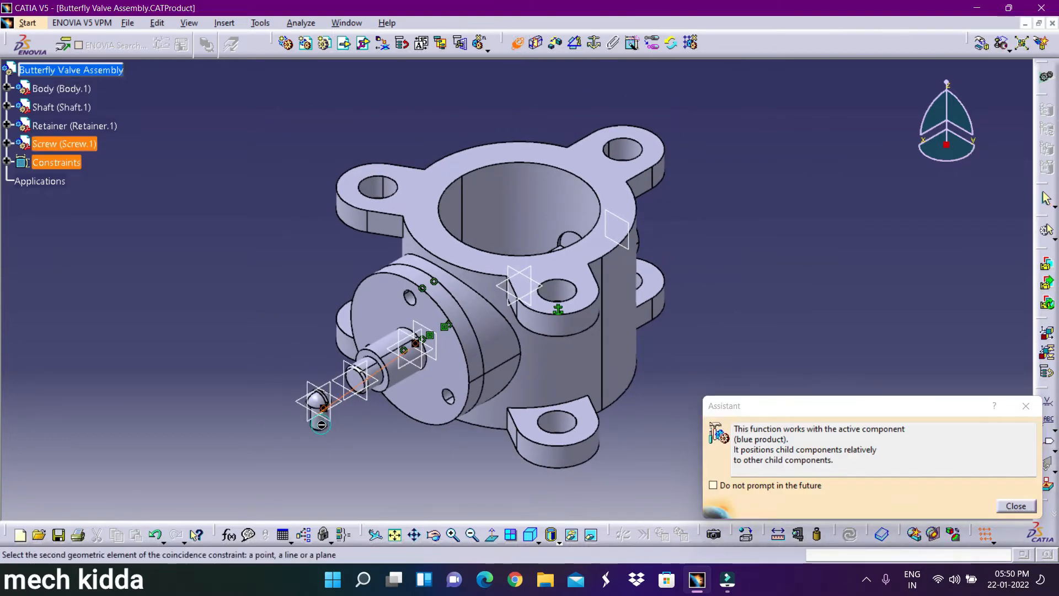
click(472, 535)
click(456, 535)
click(456, 535)
click(364, 301)
click(851, 535)
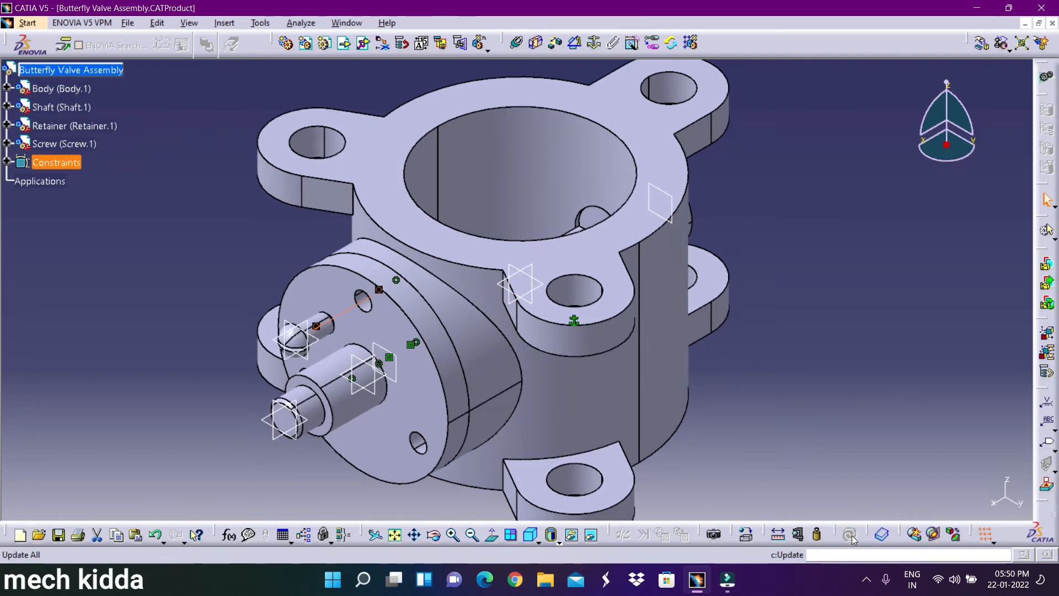
click(851, 535)
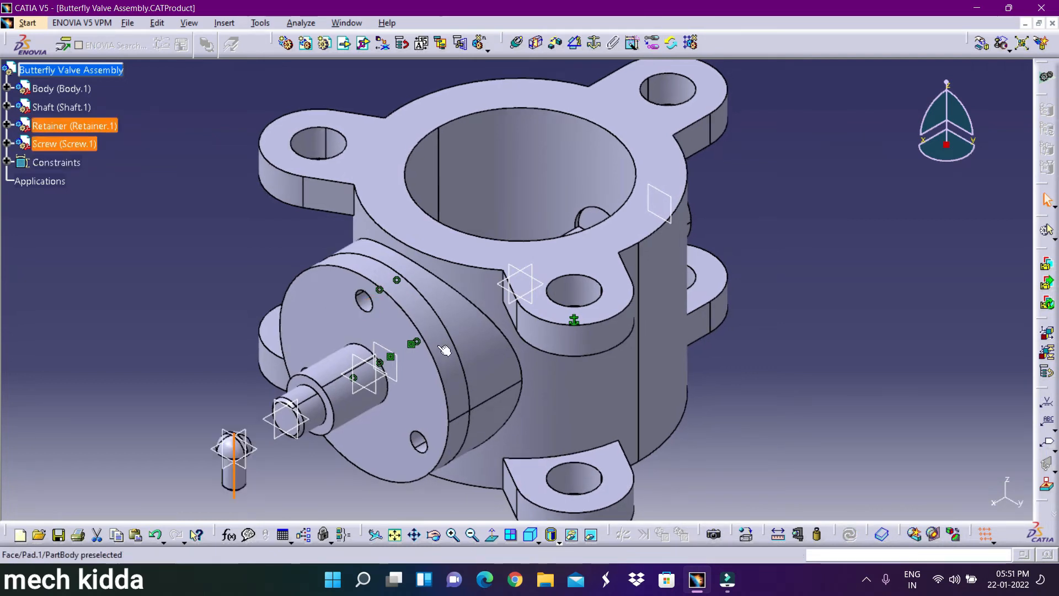
- Add a contact constraint between the retainer's front face and the underside of the screw head
click(535, 42)
drag(850, 202, 579, 298)
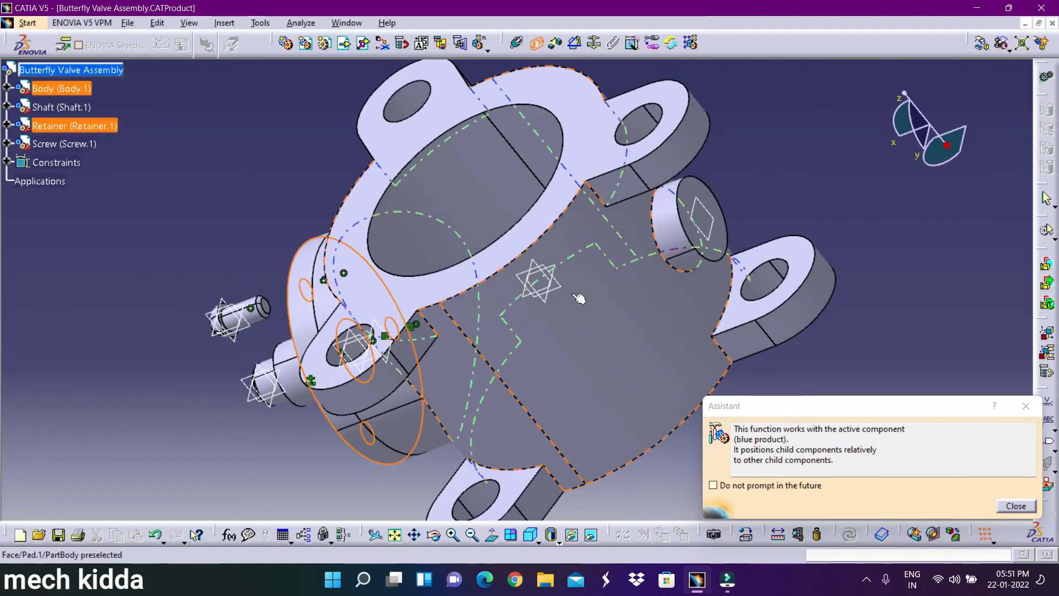
click(452, 534)
click(452, 534)
click(13, 318)
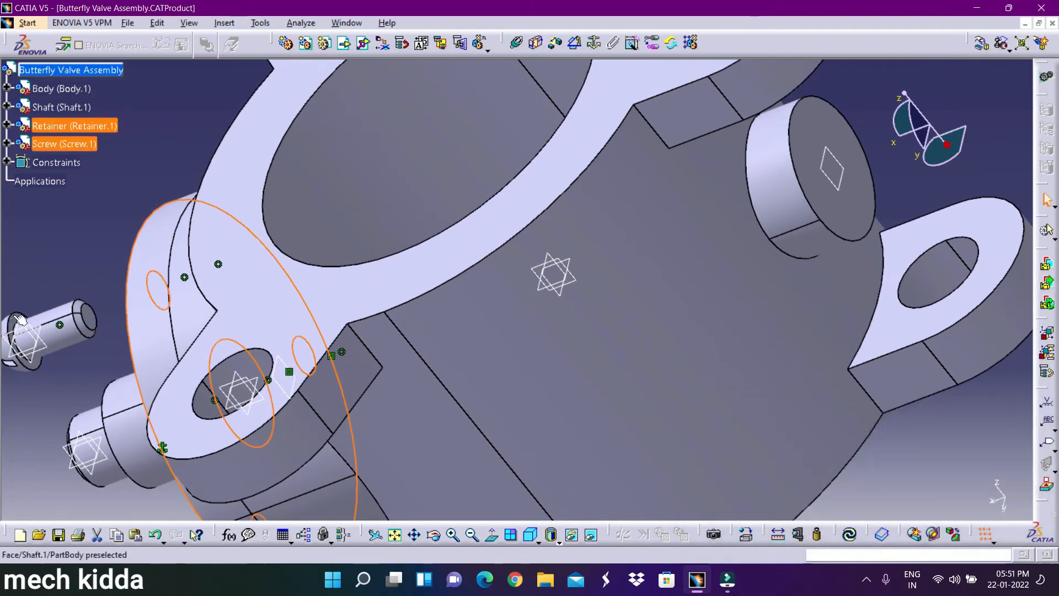
click(530, 535)
click(474, 536)
click(474, 536)
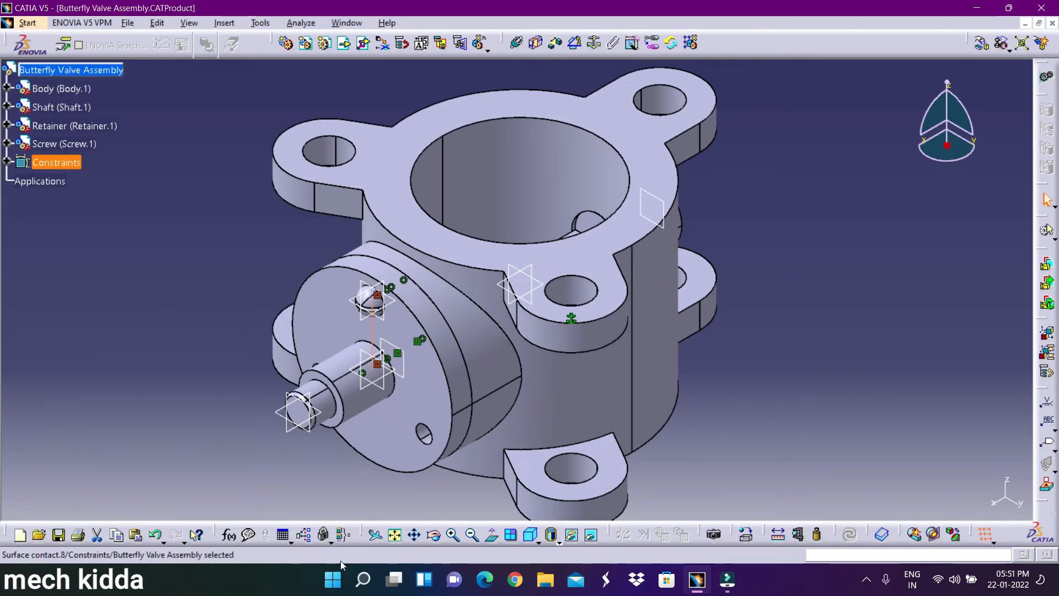
- Instantiate the screw on the retainer's circular hole pattern, keeping the pattern link and re-using the original component
click(691, 43)
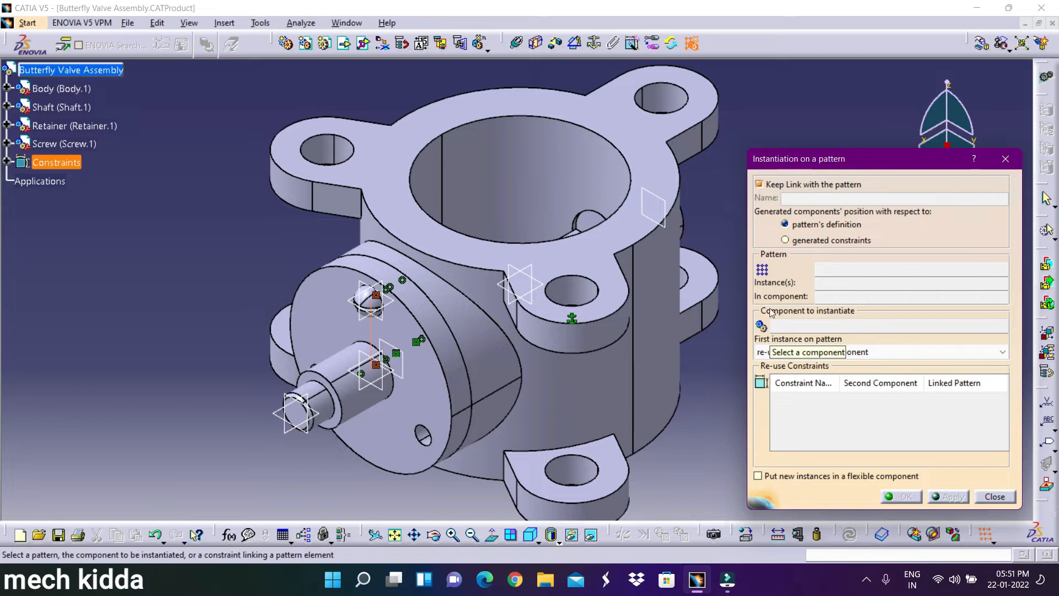
click(371, 302)
click(424, 436)
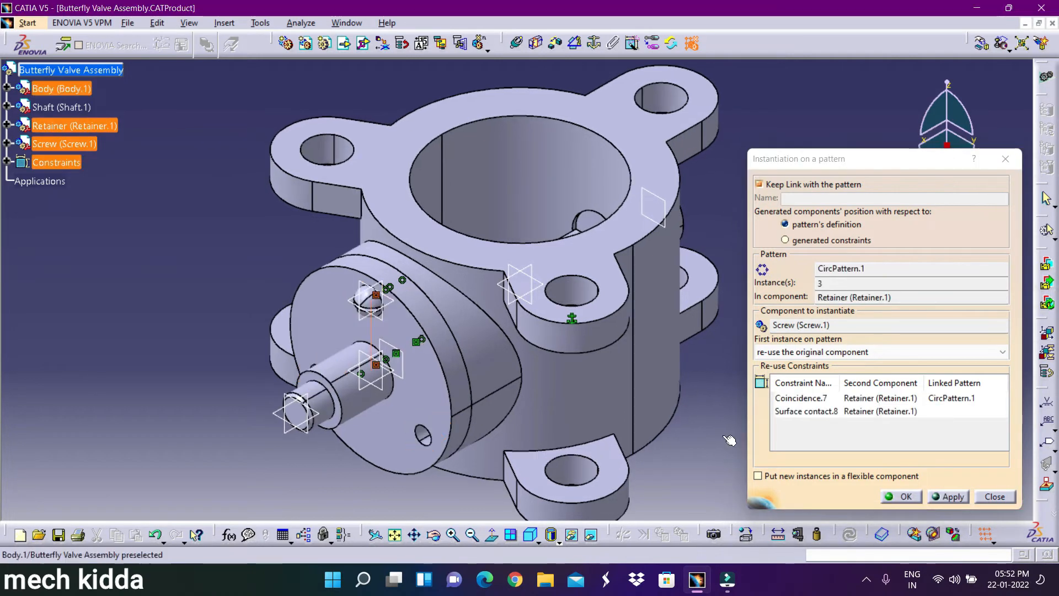
click(901, 496)
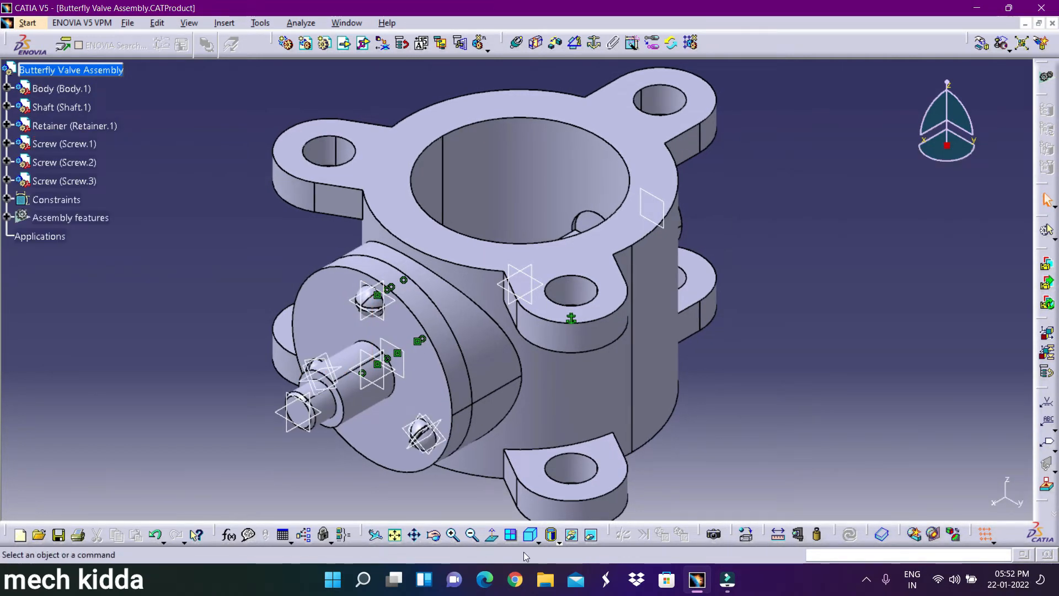
- Insert the existing Arm part into the Butterfly Valve Assembly
click(395, 536)
click(346, 44)
click(588, 280)
click(882, 516)
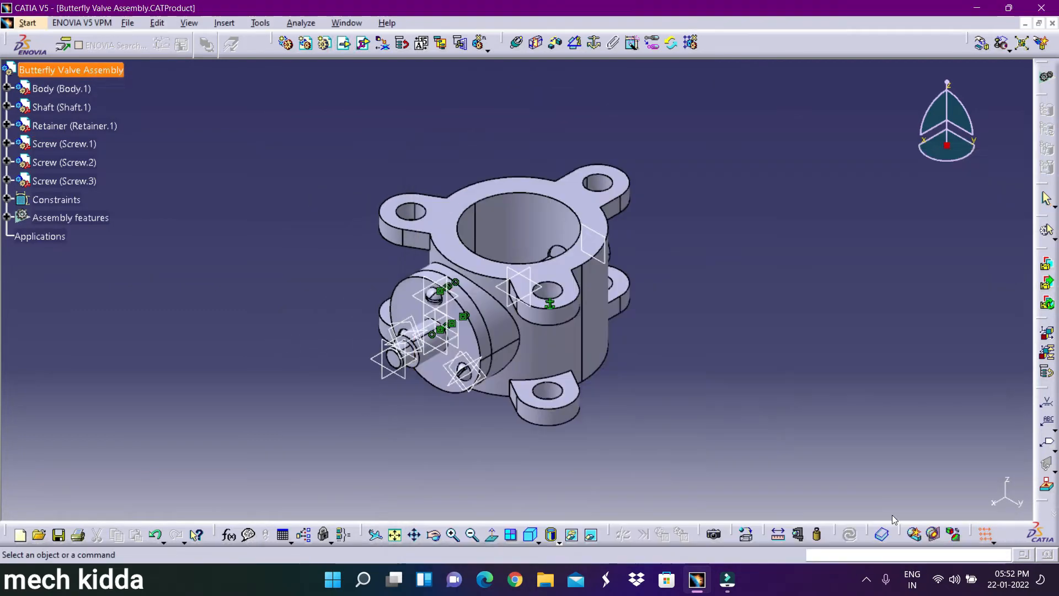
- Move the arm along the X axis until it is clear in front of the valve body
click(983, 43)
drag(663, 385, 482, 505)
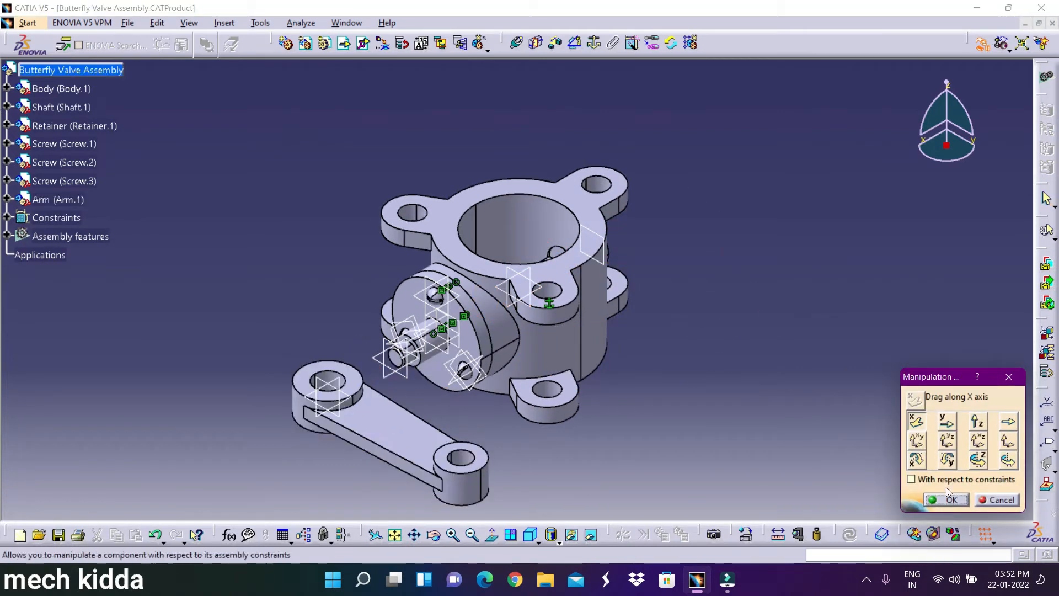
click(947, 491)
- Try to align the arm's large bore with the shaft using a coincidence constraint
click(517, 43)
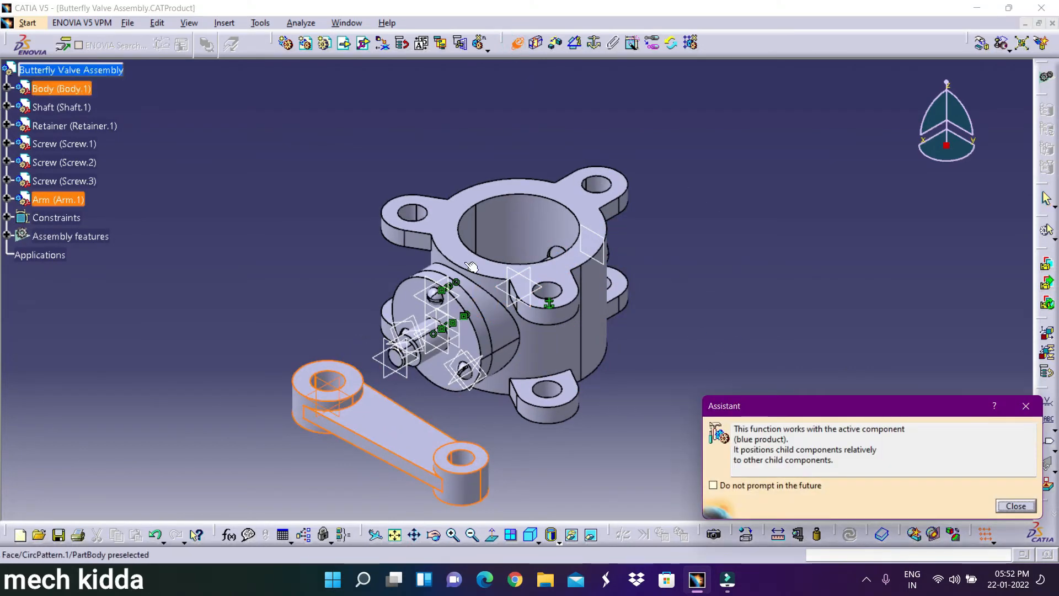
click(454, 533)
click(395, 534)
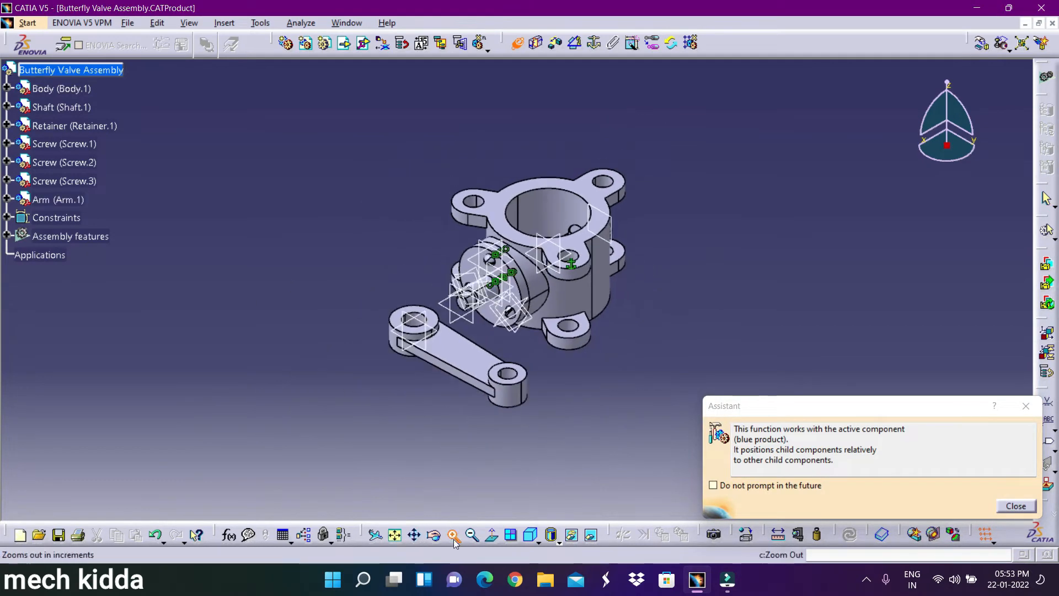
click(453, 534)
click(453, 534)
middle_drag(298, 470, 416, 461)
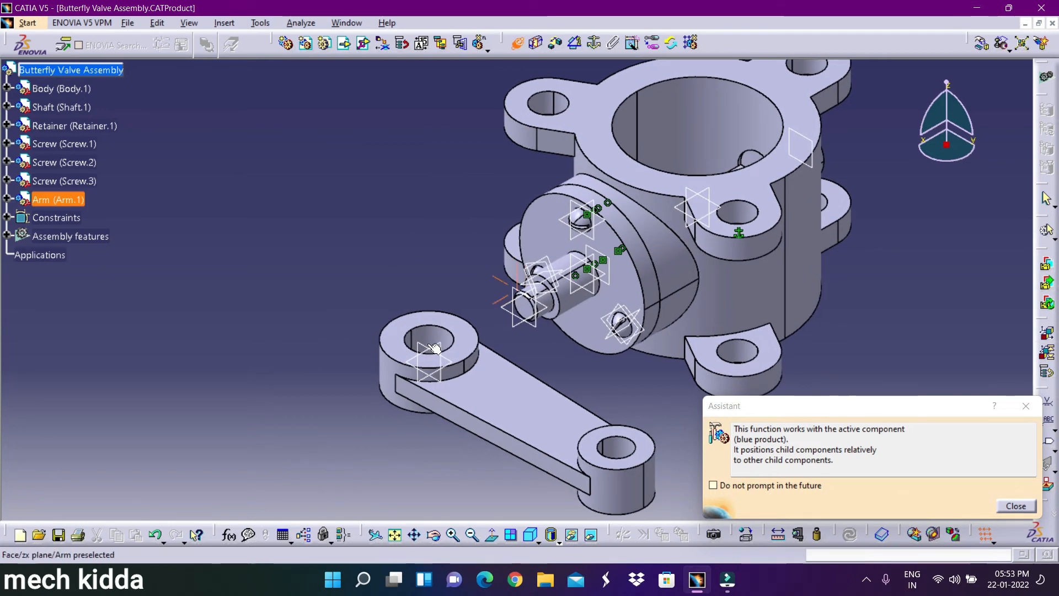
click(430, 337)
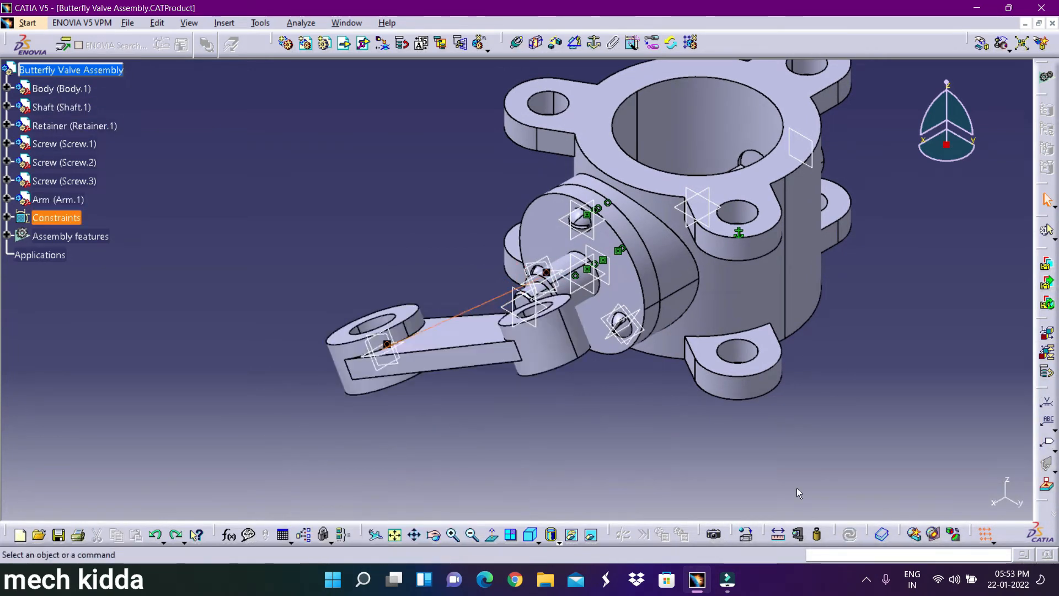
- Make the axis of the arm's large bore coincident with the shaft axis
click(517, 43)
middle_drag(463, 309, 460, 242)
click(392, 365)
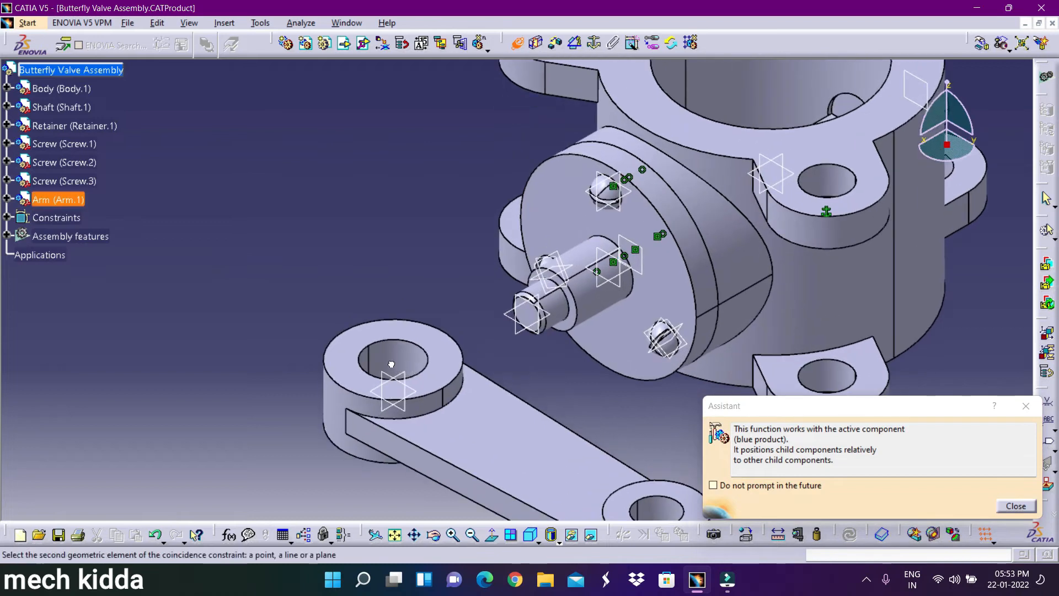
click(590, 282)
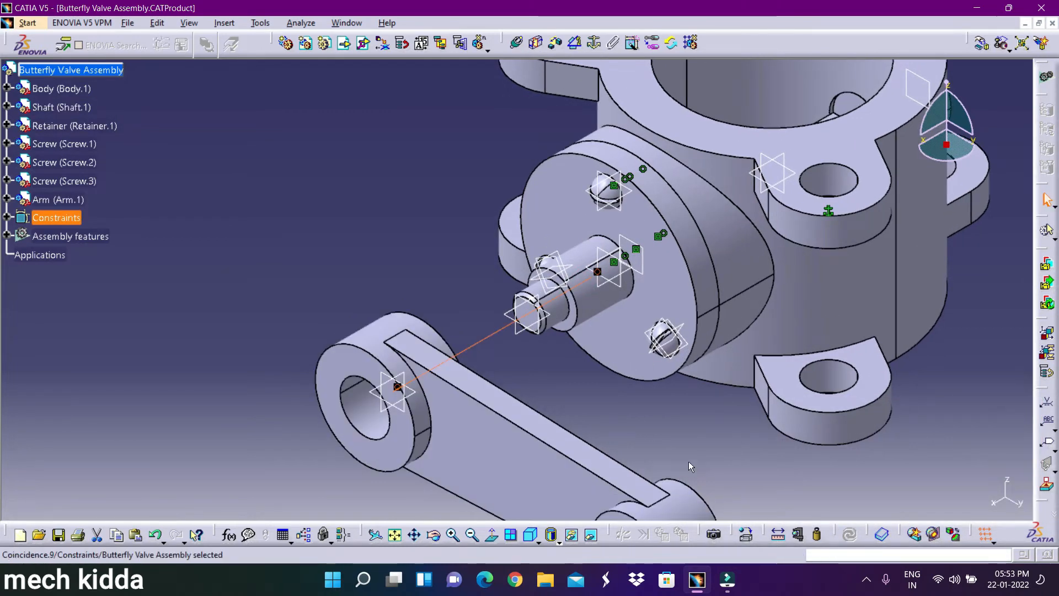
- Add a contact constraint between the retainer's front face and the facing side of the arm's large hub
click(535, 43)
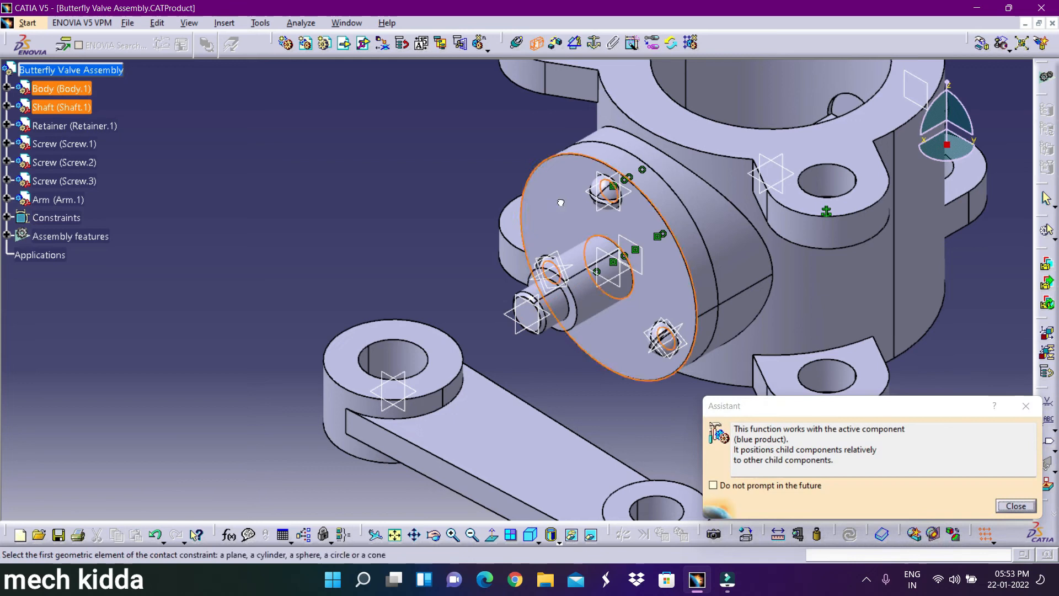
click(651, 300)
middle_drag(656, 320, 441, 342)
click(334, 227)
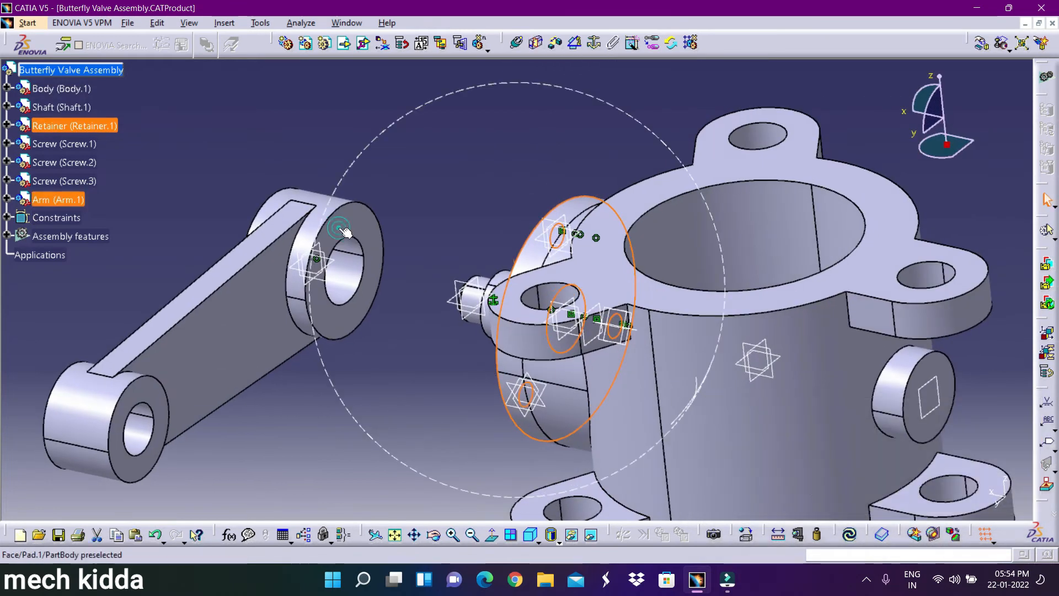
click(671, 43)
click(533, 538)
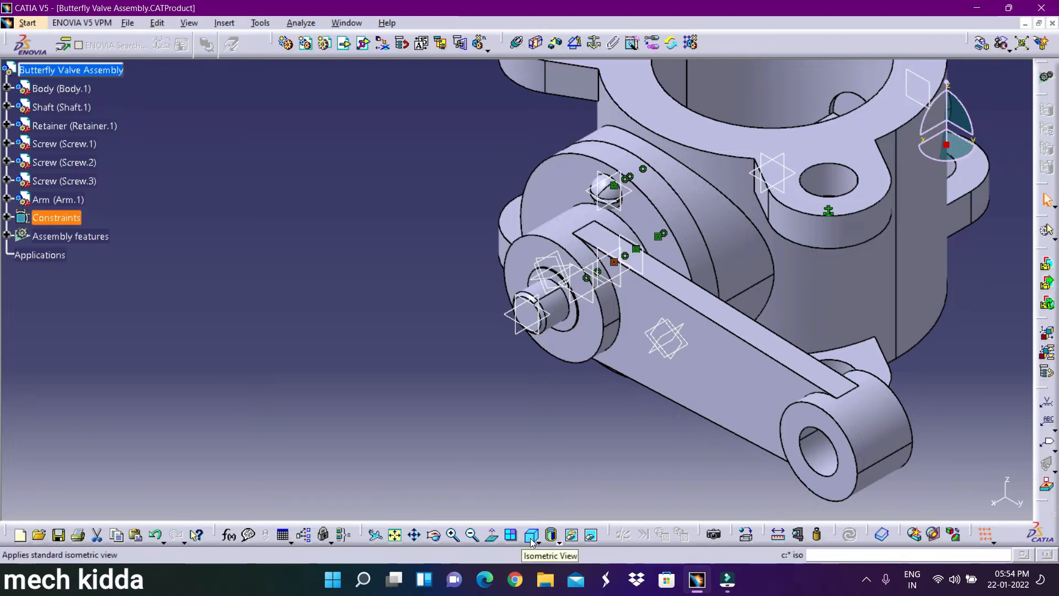
- Insert the existing Nut part into the Butterfly Valve Assembly
click(395, 535)
click(352, 42)
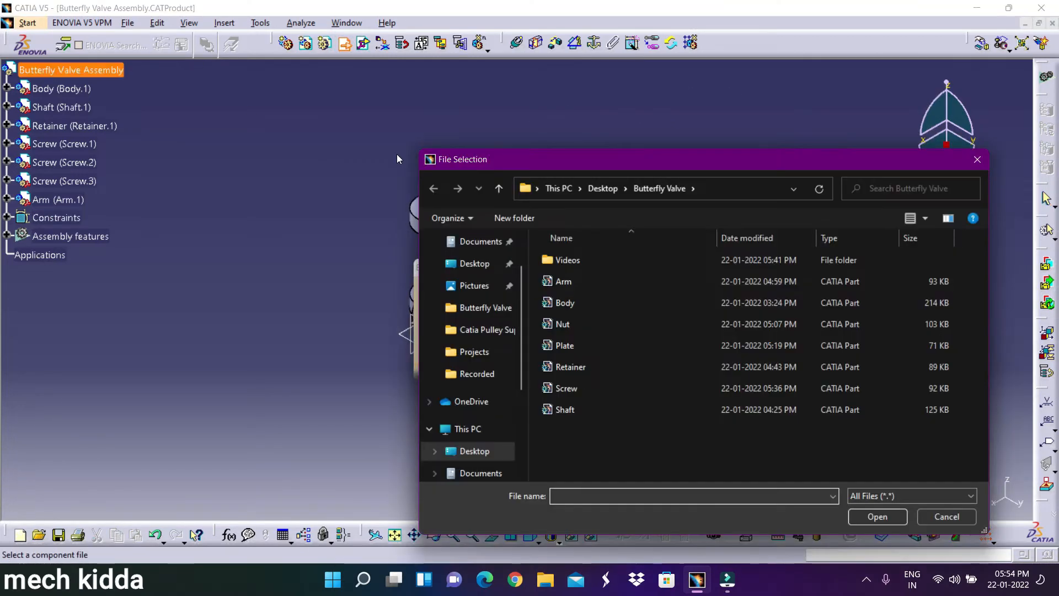
click(660, 324)
double_click(660, 325)
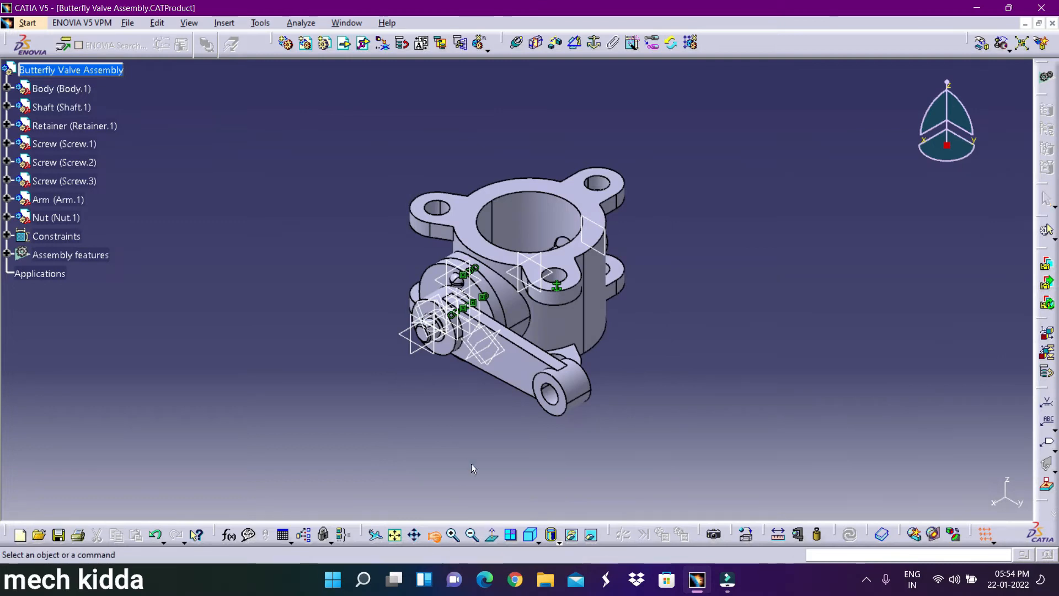
- Move the nut along the X axis until it is clear in front of the arm and shaft
drag(474, 469, 517, 177)
click(982, 43)
drag(454, 223, 403, 146)
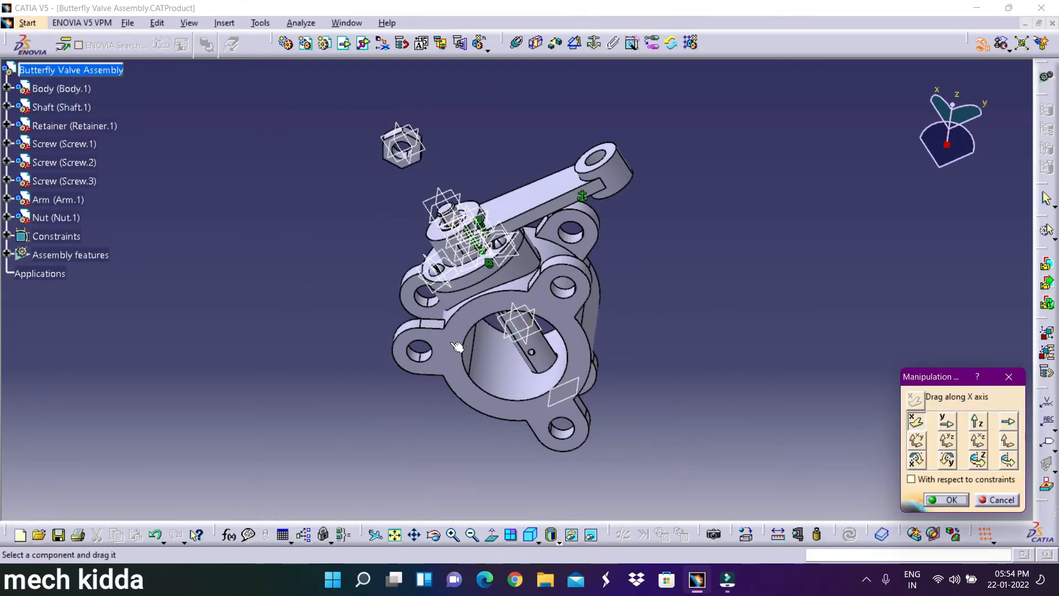
click(531, 533)
click(946, 499)
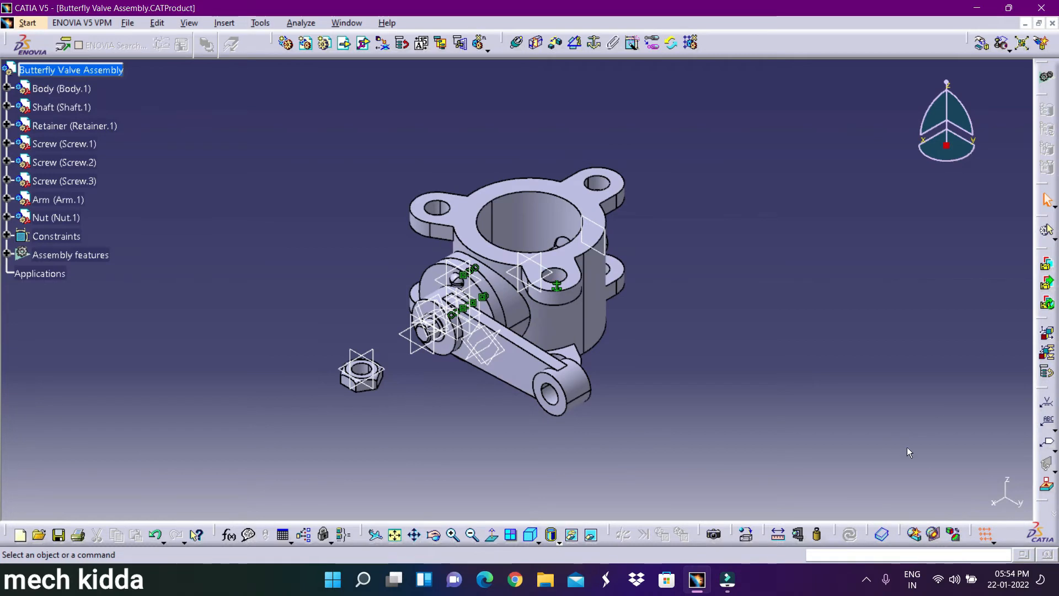
- Make the nut's axis coincident with the axis of the shaft's threaded end
click(519, 43)
scroll(517, 287, up, 5)
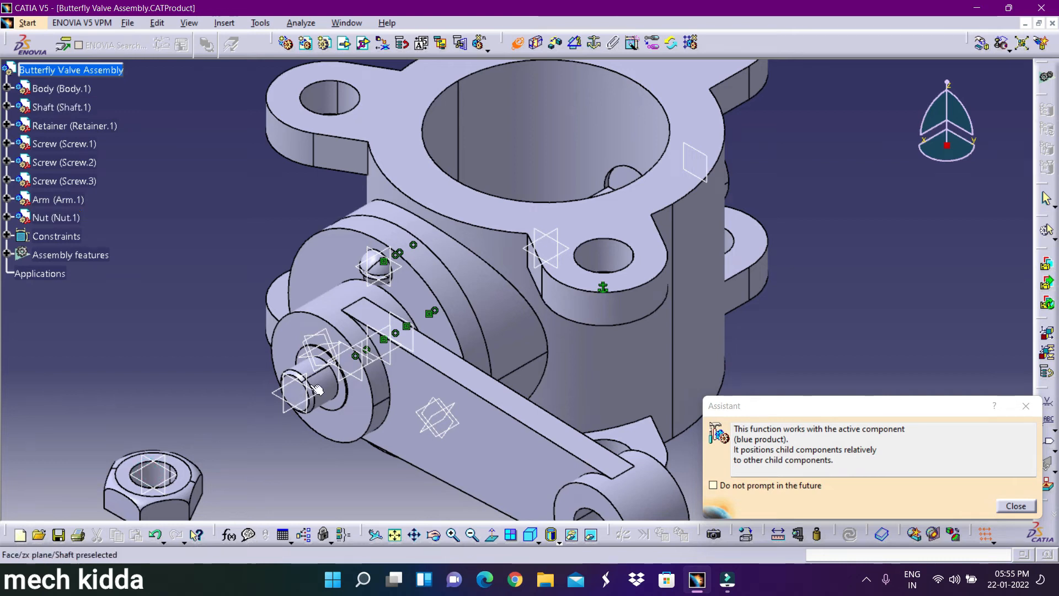
click(332, 389)
click(150, 476)
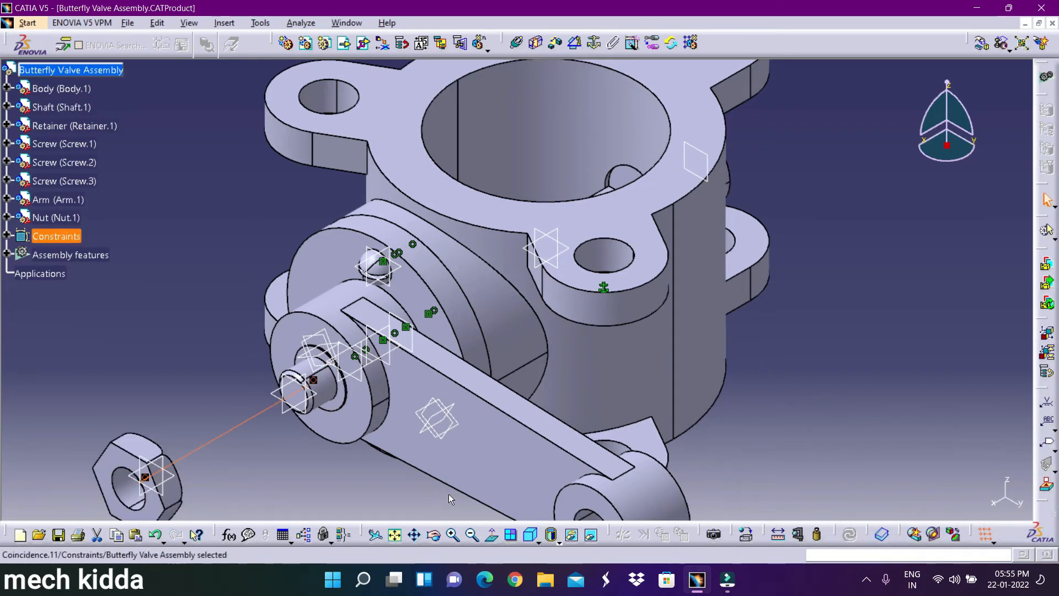
- Snap the nut's axis onto the shaft axis
click(148, 476)
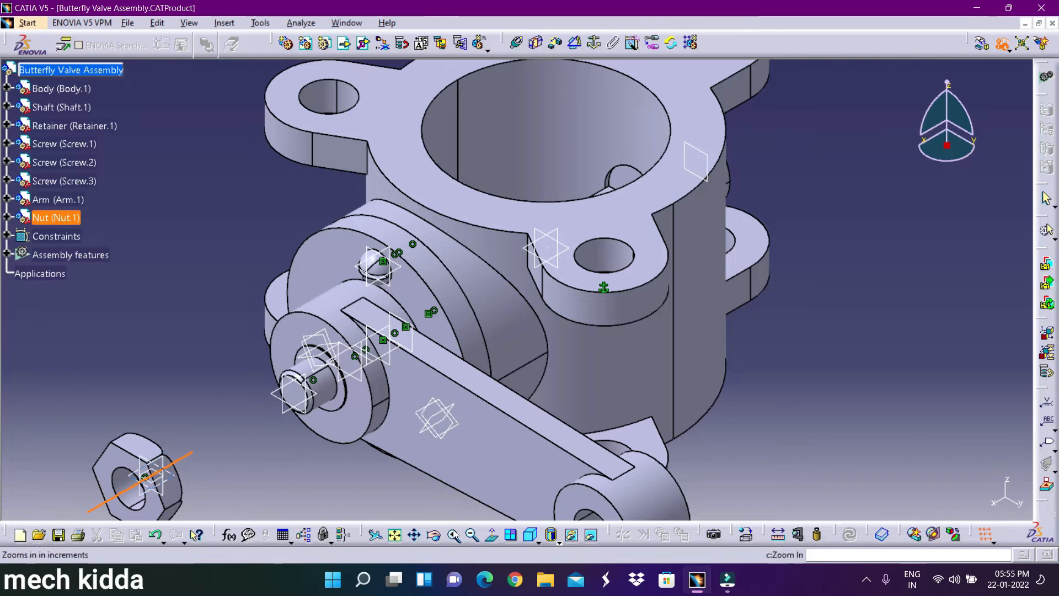
click(472, 535)
click(358, 361)
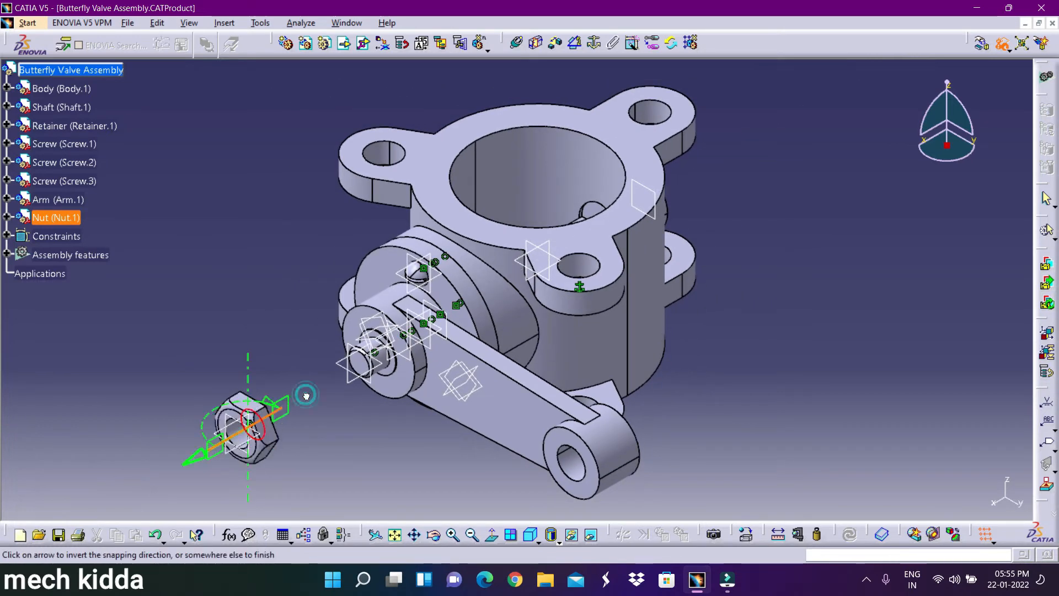
- Create a contact constraint between the arm's front face and the nut's facing side, and update the assembly
click(536, 42)
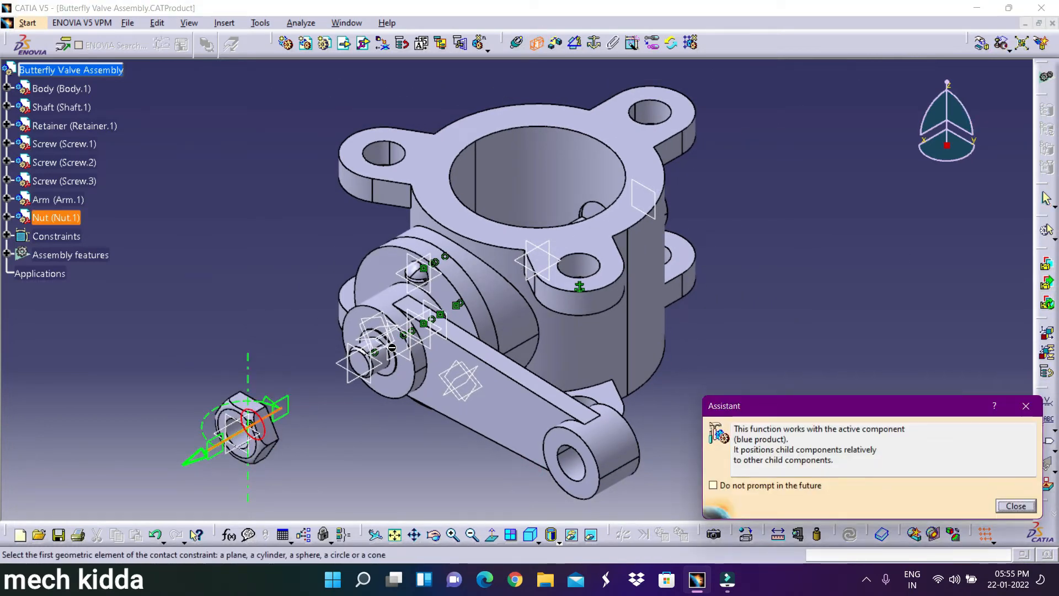
click(457, 535)
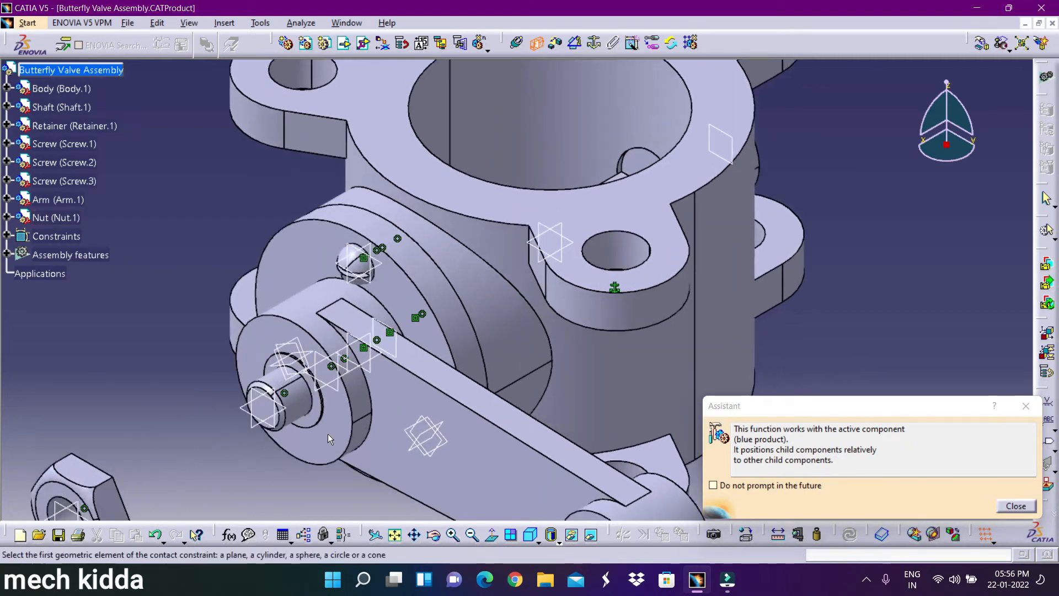
click(294, 429)
click(434, 536)
drag(580, 411, 485, 430)
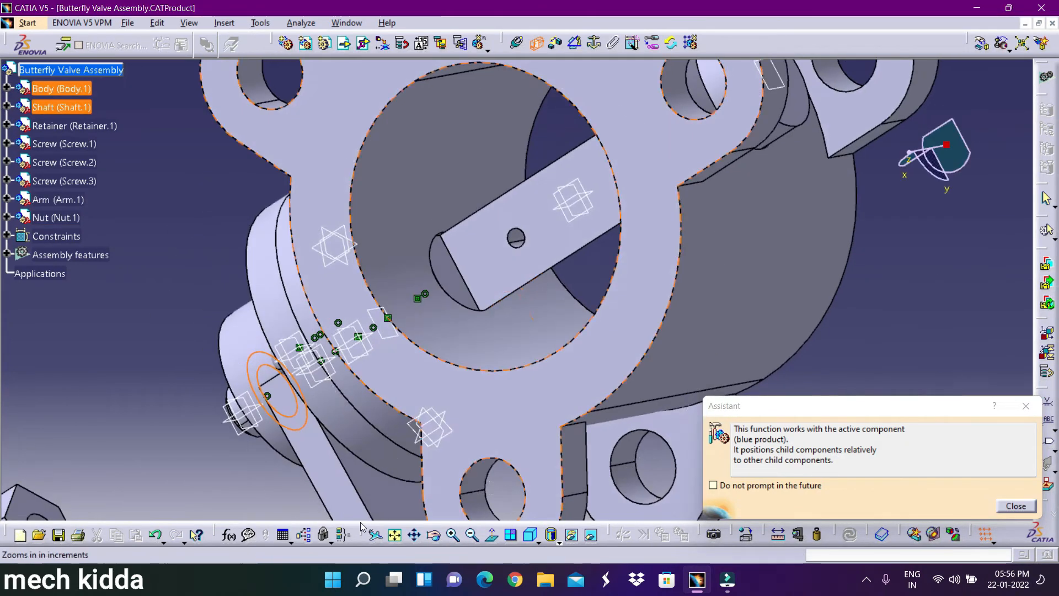
click(281, 381)
click(850, 534)
click(531, 537)
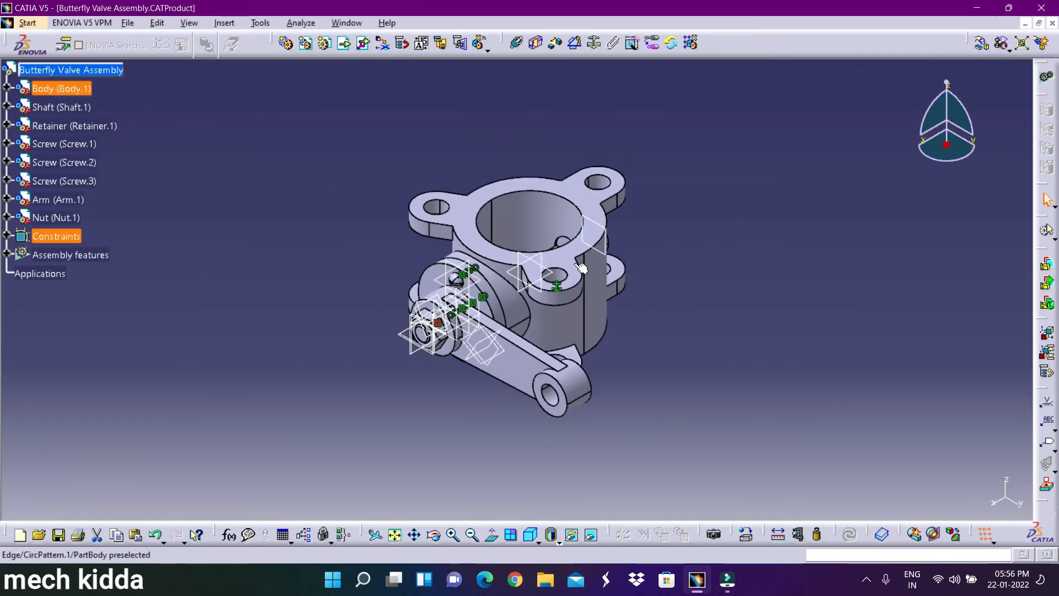
- Insert the existing Plate part and move it along the X axis until it is clear in front of the valve
click(344, 43)
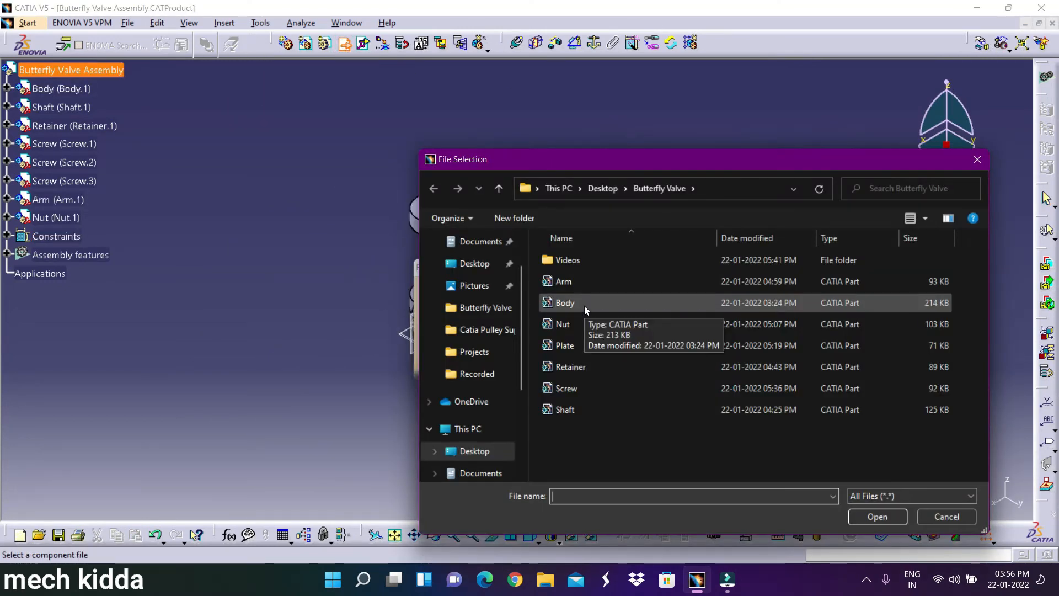
click(565, 345)
click(877, 516)
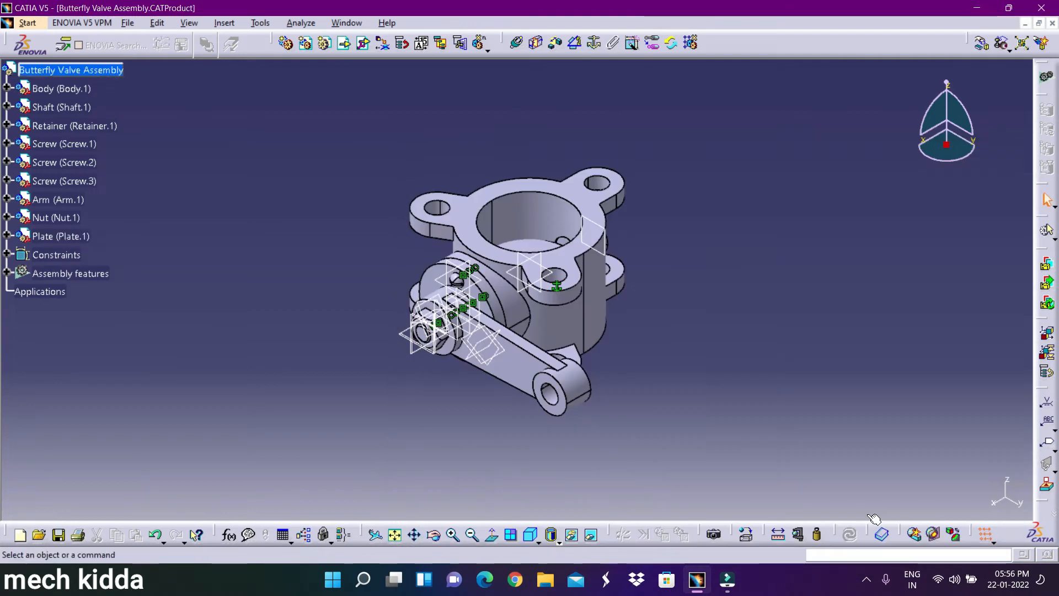
click(982, 43)
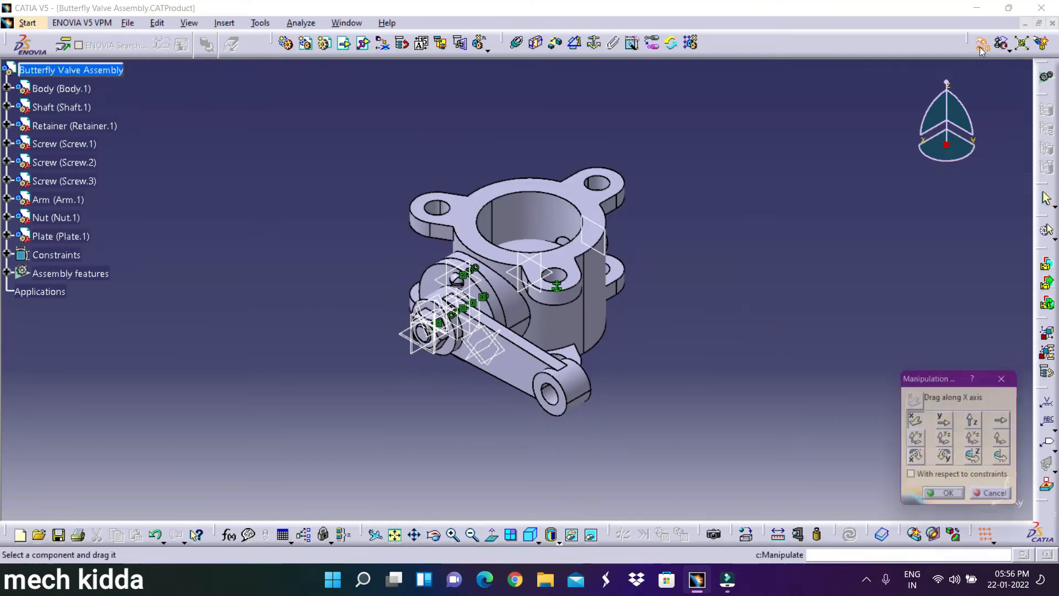
drag(528, 267, 351, 375)
click(949, 499)
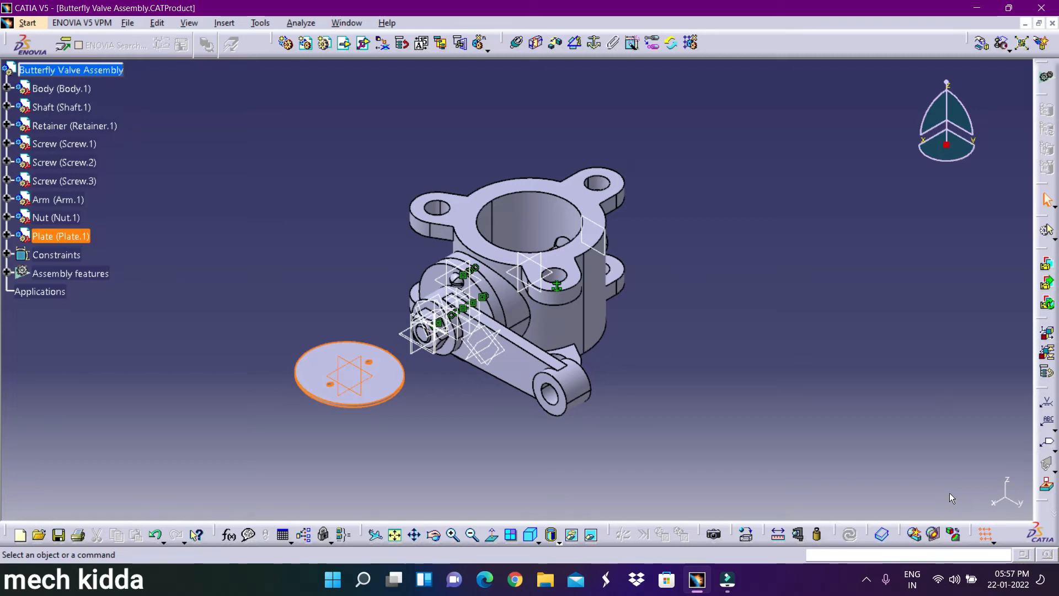
- Make the axis of one plate hole coincident with the axis of the matching shaft hole, and update the assembly
click(517, 43)
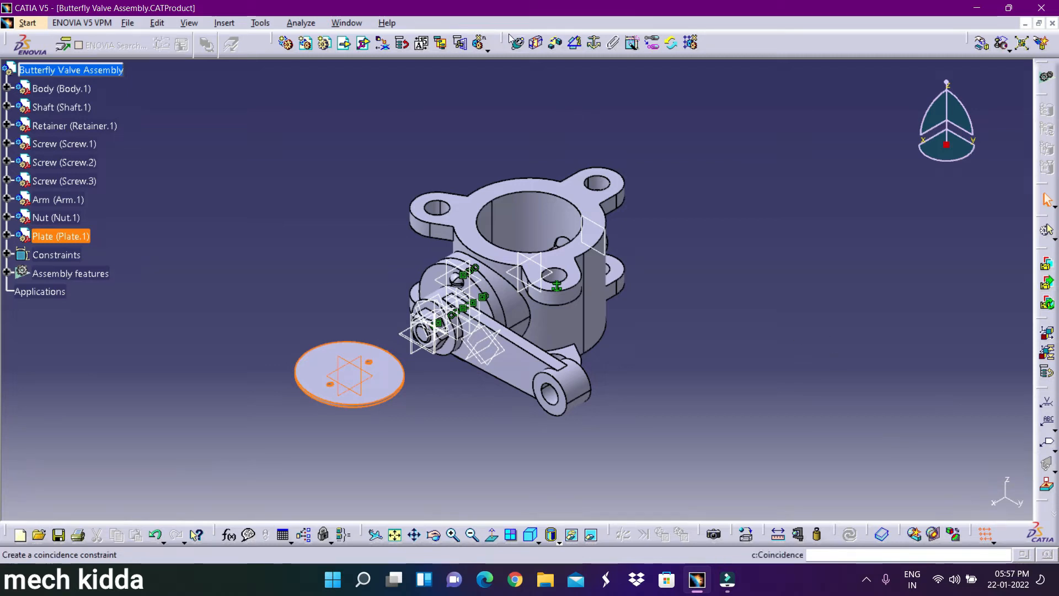
click(453, 535)
click(453, 535)
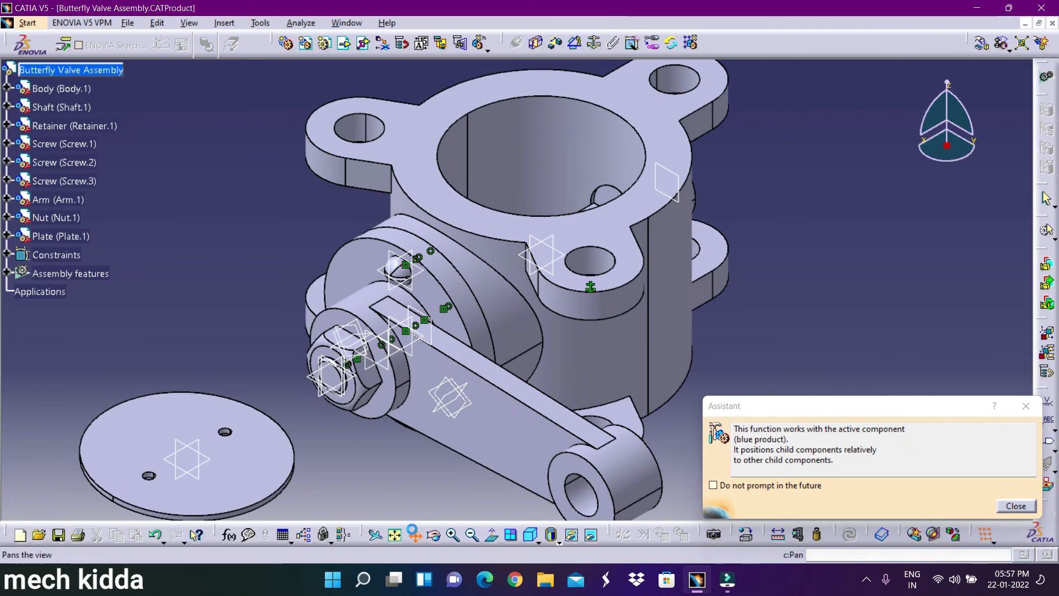
drag(363, 512, 528, 366)
click(454, 536)
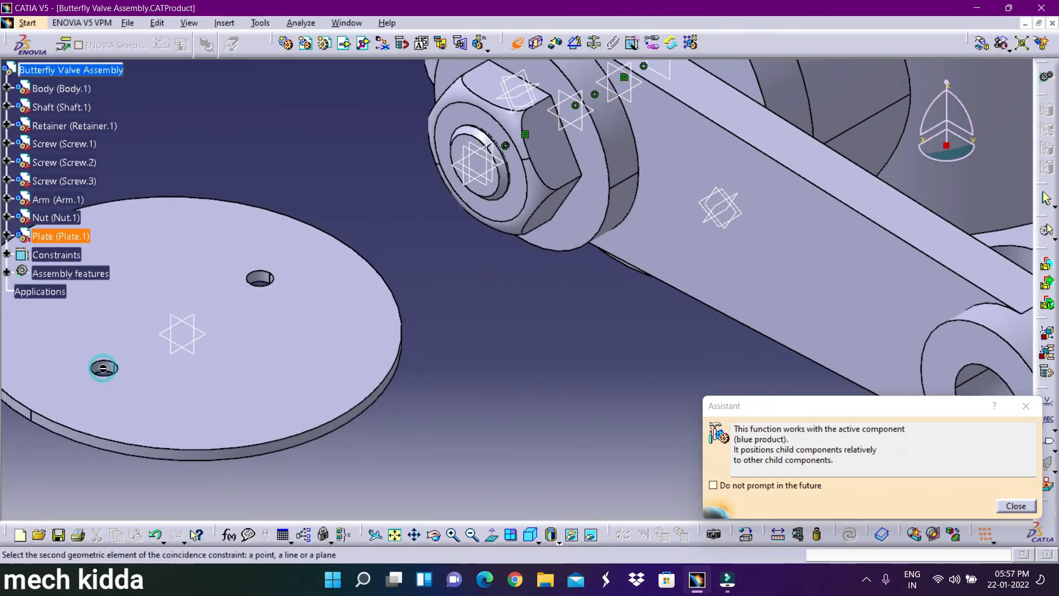
click(473, 535)
click(472, 535)
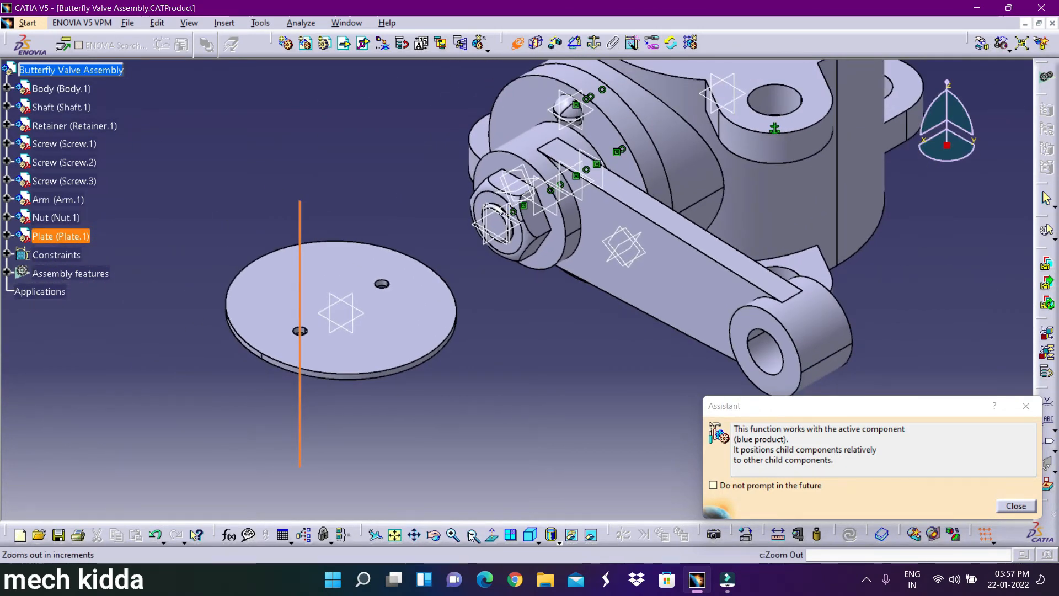
click(454, 534)
click(414, 535)
drag(767, 139, 512, 364)
drag(492, 224, 544, 246)
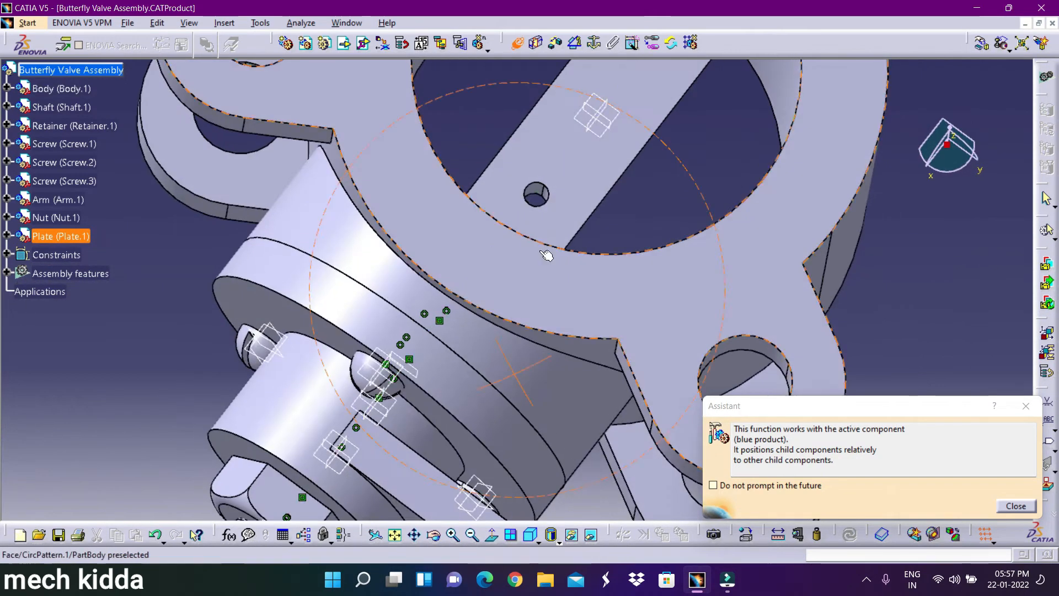
drag(480, 426, 441, 386)
click(414, 534)
click(434, 535)
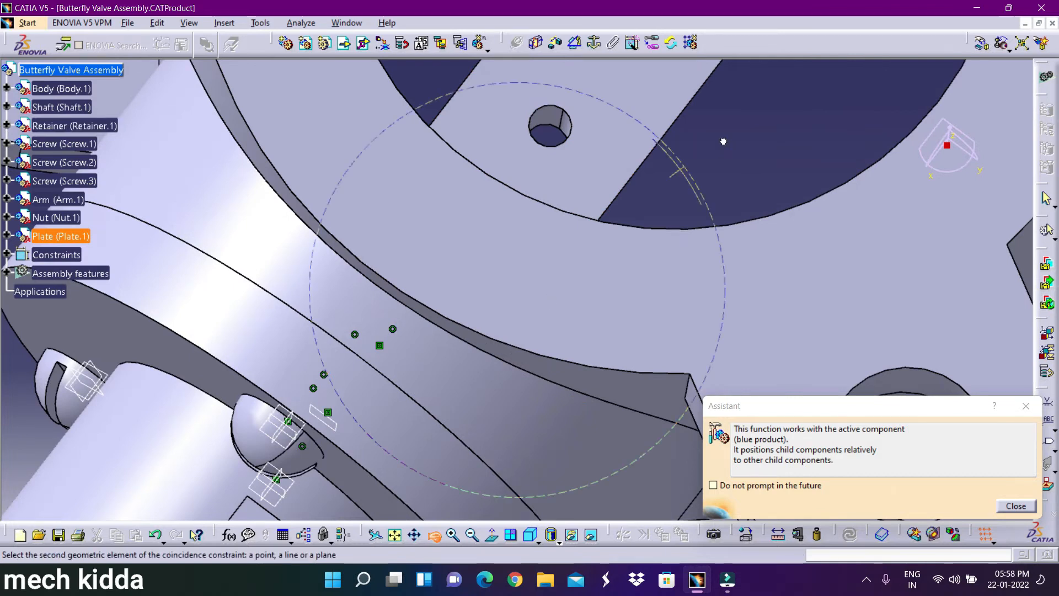
drag(723, 142, 517, 106)
click(409, 180)
click(852, 535)
click(851, 535)
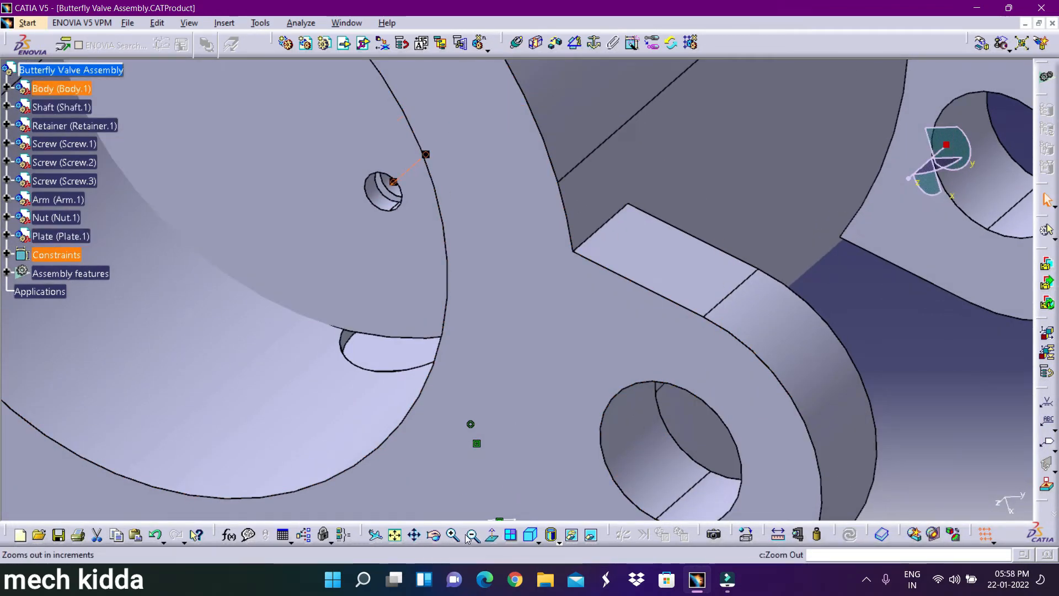
click(531, 535)
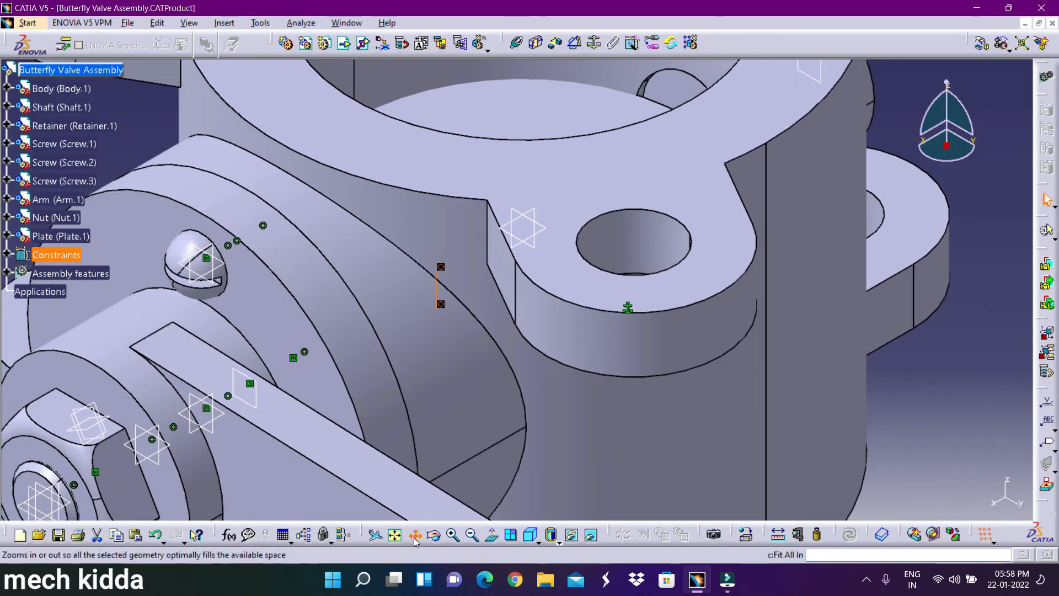
drag(683, 238, 628, 489)
click(434, 535)
drag(733, 241, 550, 474)
click(517, 43)
click(548, 364)
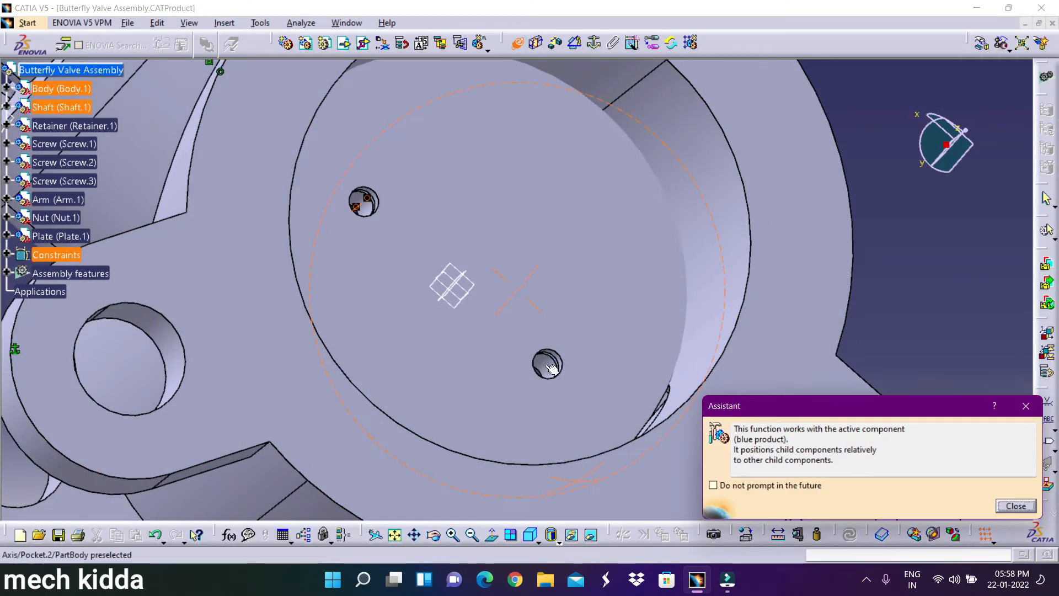
click(554, 369)
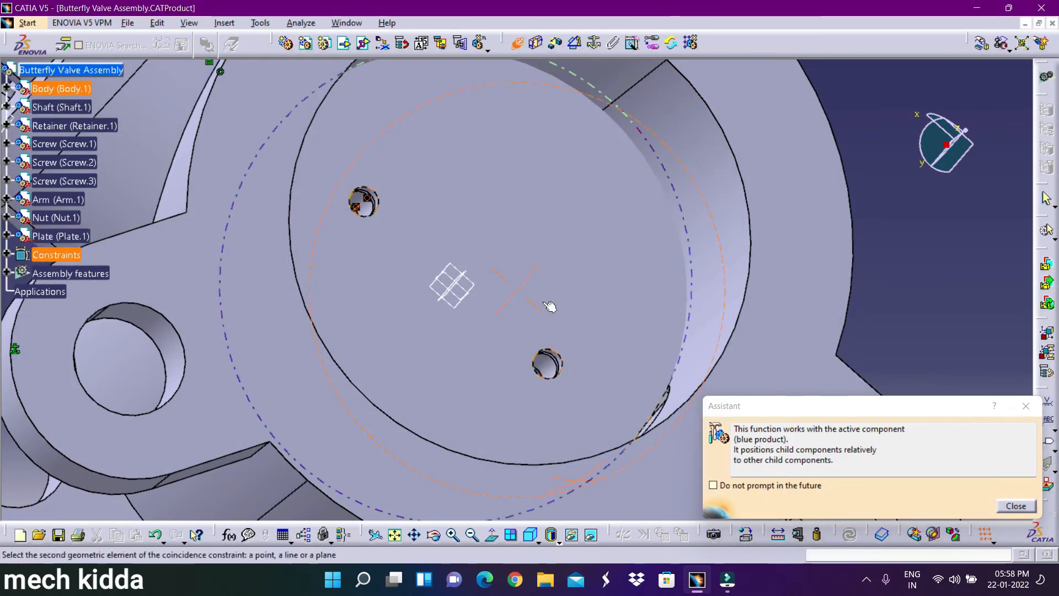
click(551, 303)
- Move the plate along the Z axis until it is clear of the body and the shaft holes are exposed
click(982, 43)
click(978, 421)
drag(540, 347, 993, 60)
click(951, 500)
- Try to make the axis of the shaft's second hole coincident with the plate, and update the assembly
click(517, 43)
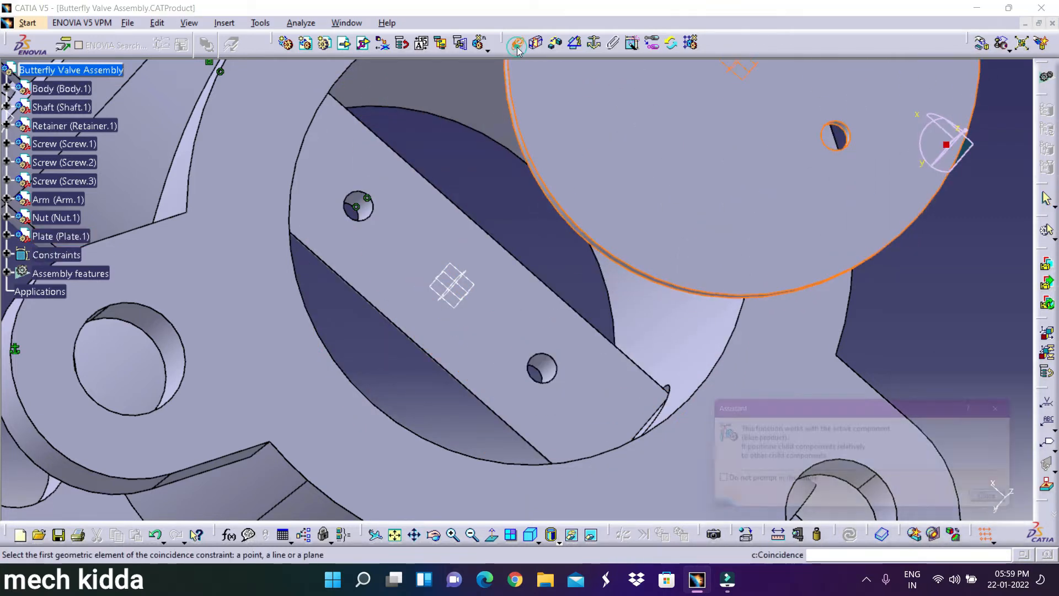
click(434, 535)
drag(410, 437, 430, 408)
click(498, 424)
click(472, 535)
click(472, 535)
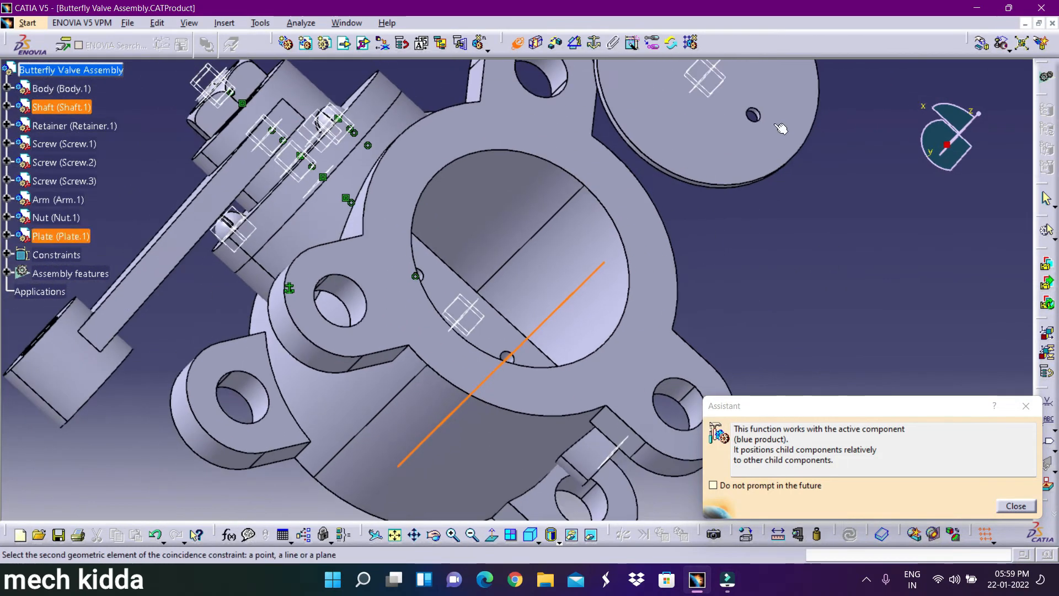
click(415, 535)
drag(826, 243, 689, 361)
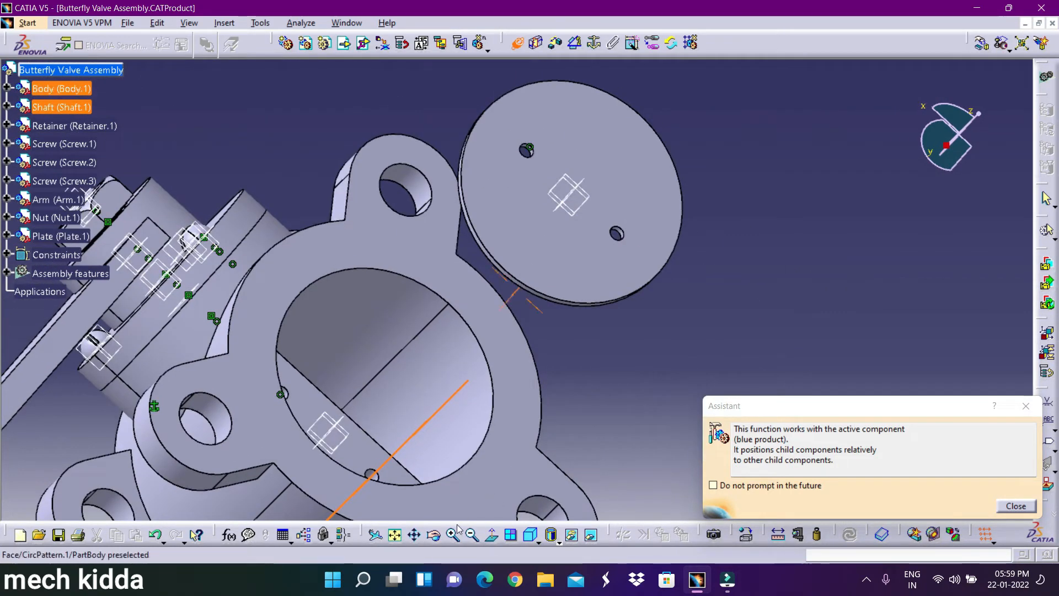
click(453, 536)
click(453, 536)
click(433, 535)
drag(614, 412, 696, 380)
click(415, 536)
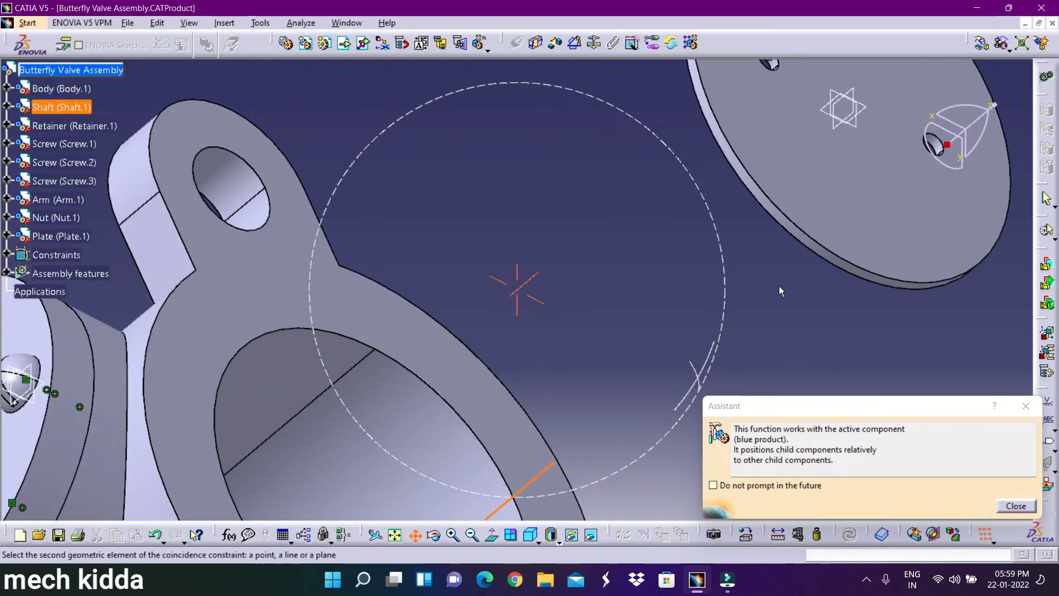
drag(783, 288, 664, 343)
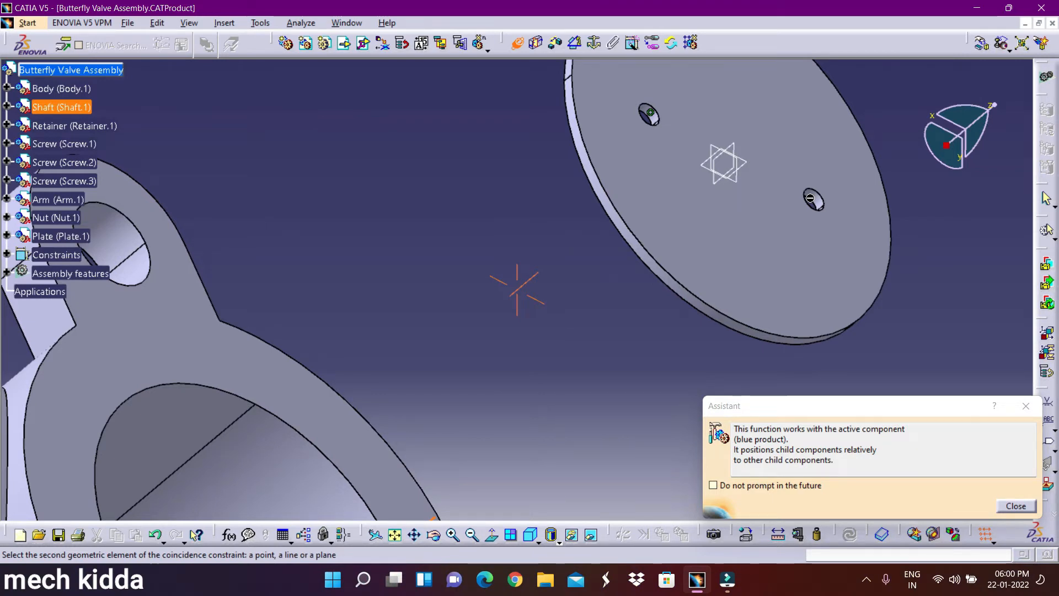
click(811, 200)
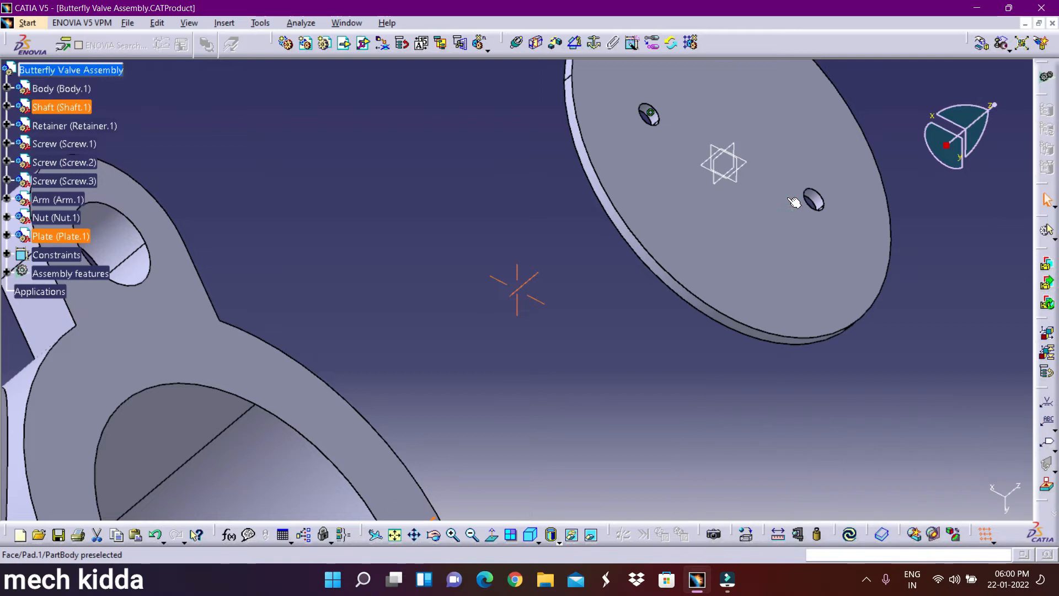
click(853, 543)
click(995, 497)
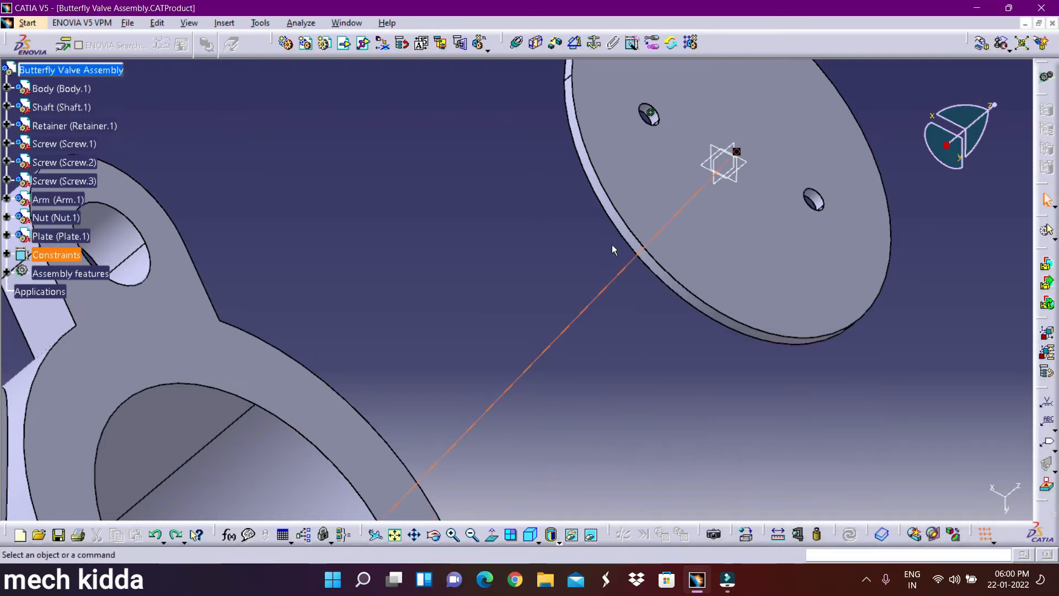
- Make the axis of the plate's second hole coincident with the axis of the shaft's second hole
click(516, 42)
click(453, 535)
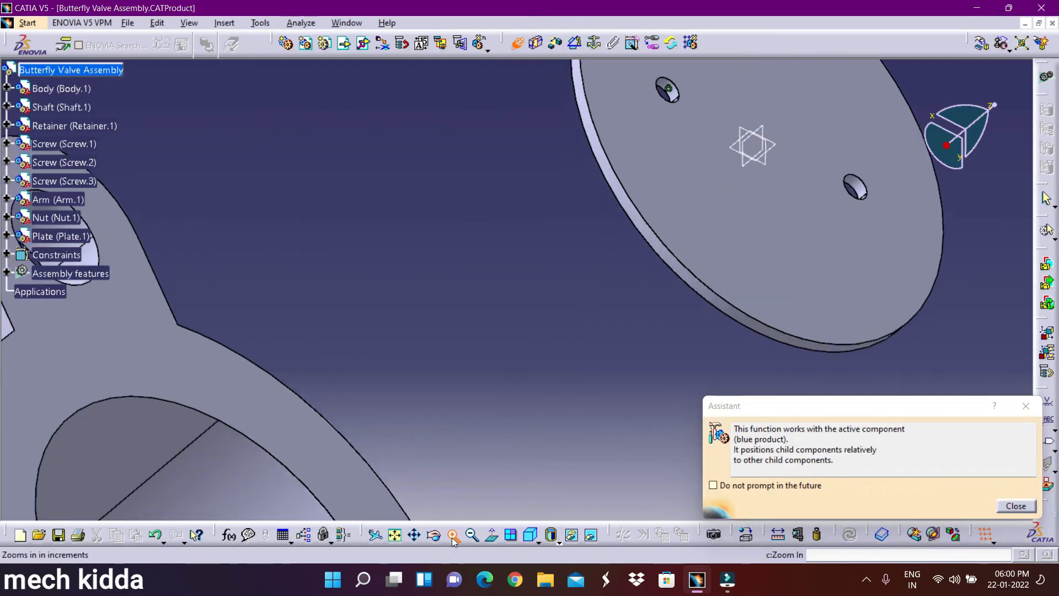
click(413, 535)
drag(711, 242, 395, 430)
click(792, 299)
click(414, 535)
drag(424, 480, 838, 94)
click(421, 537)
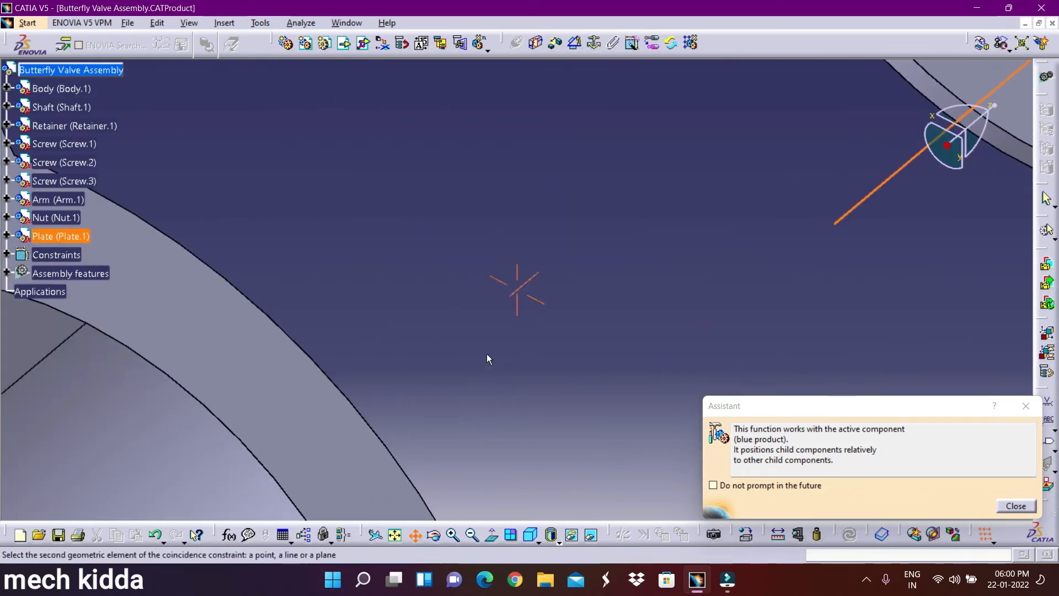
drag(487, 359, 624, 9)
click(434, 538)
click(434, 537)
drag(782, 248, 630, 289)
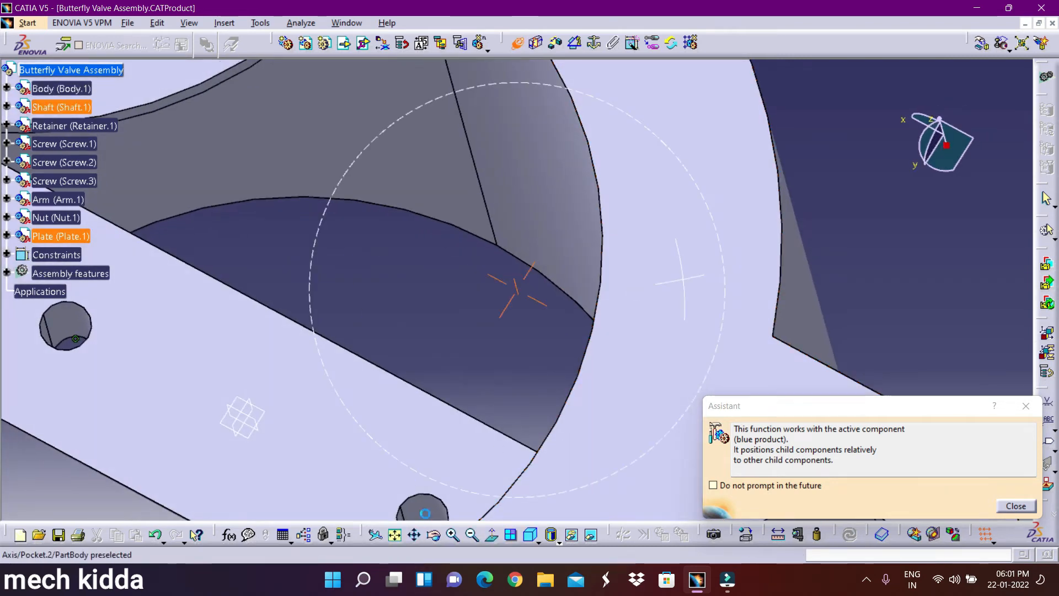
click(424, 510)
click(473, 536)
click(473, 536)
click(473, 535)
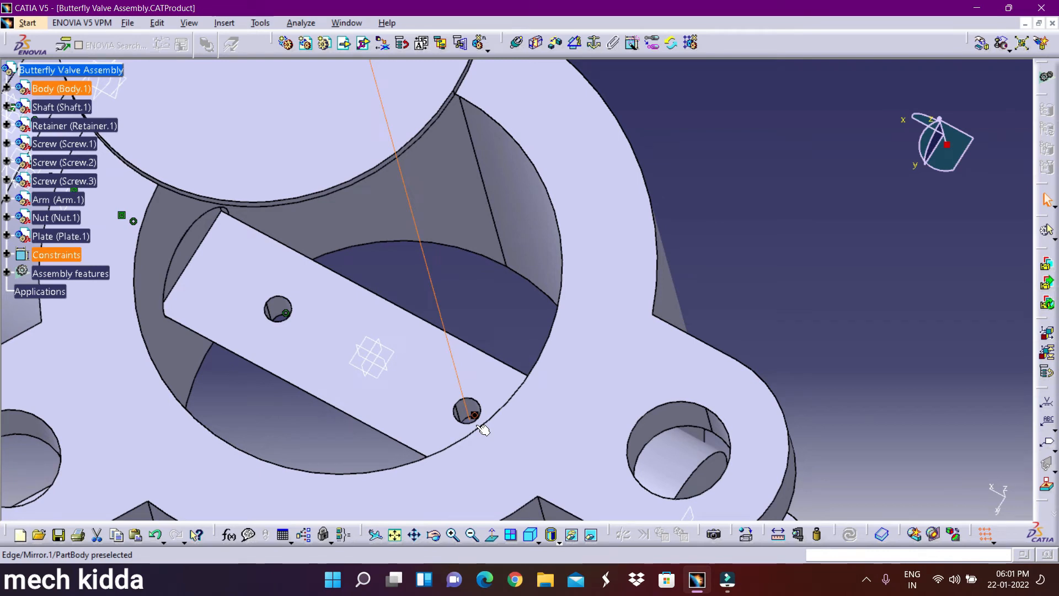
- Create a contact constraint between the shaft's flat face and the plate's face, update the assembly, and show it whole in isometric view
click(536, 43)
click(328, 332)
middle_drag(791, 162, 260, 321)
click(260, 321)
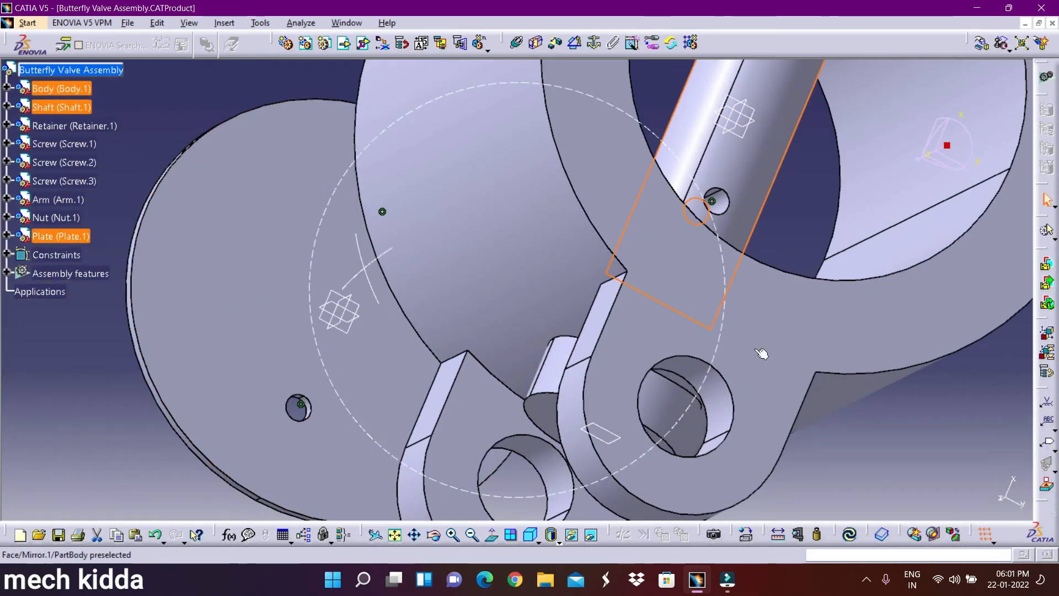
click(850, 534)
click(529, 534)
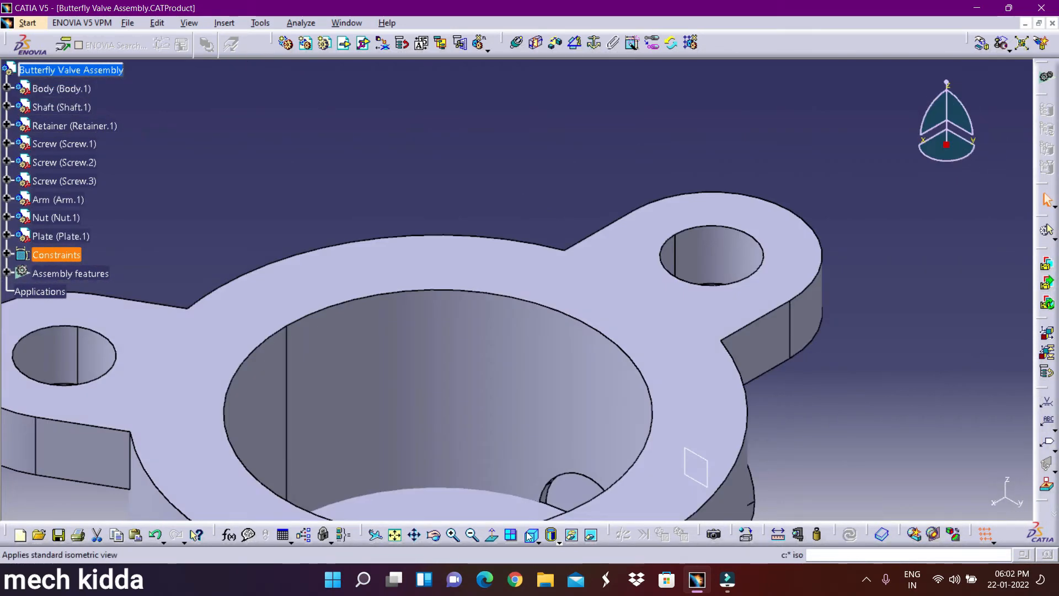
click(461, 544)
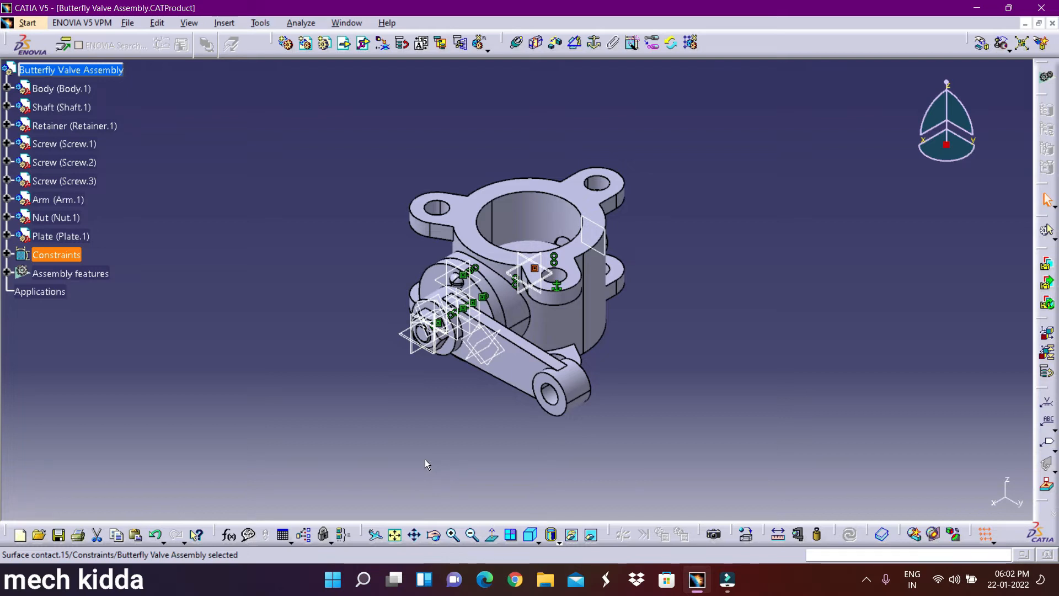
- Try to rotate the plate about the shaft's axis inside the body
click(981, 43)
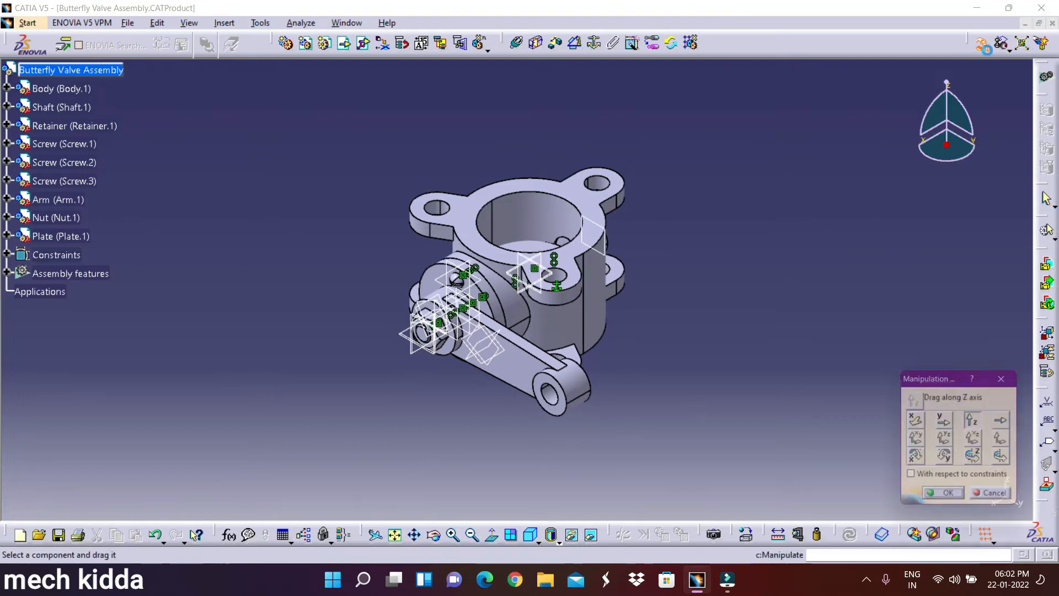
click(1008, 459)
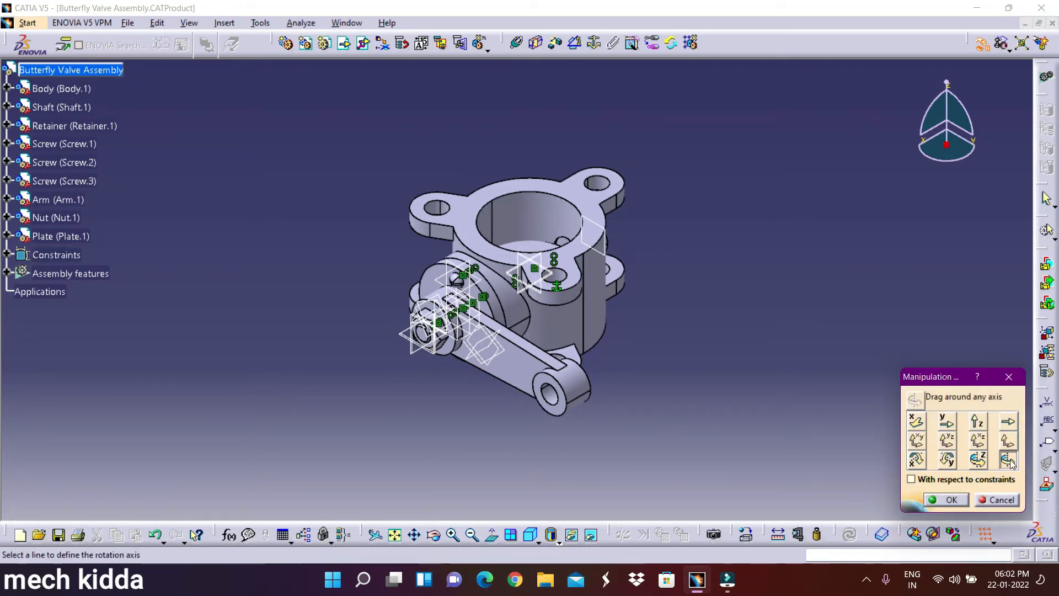
click(522, 245)
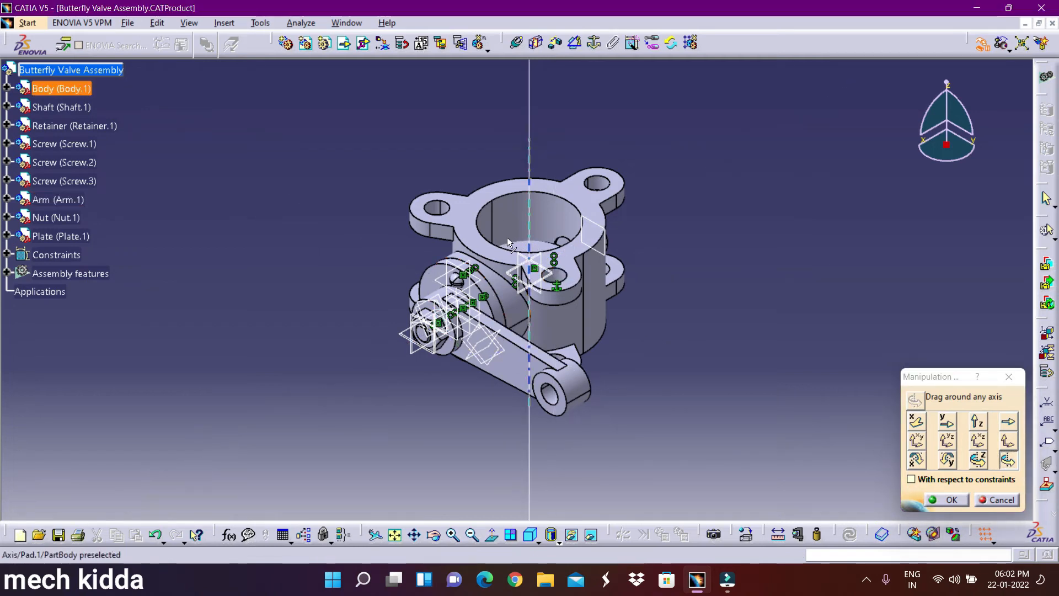
key(ctrl+Page_Up)
key(ctrl+Page_Up)
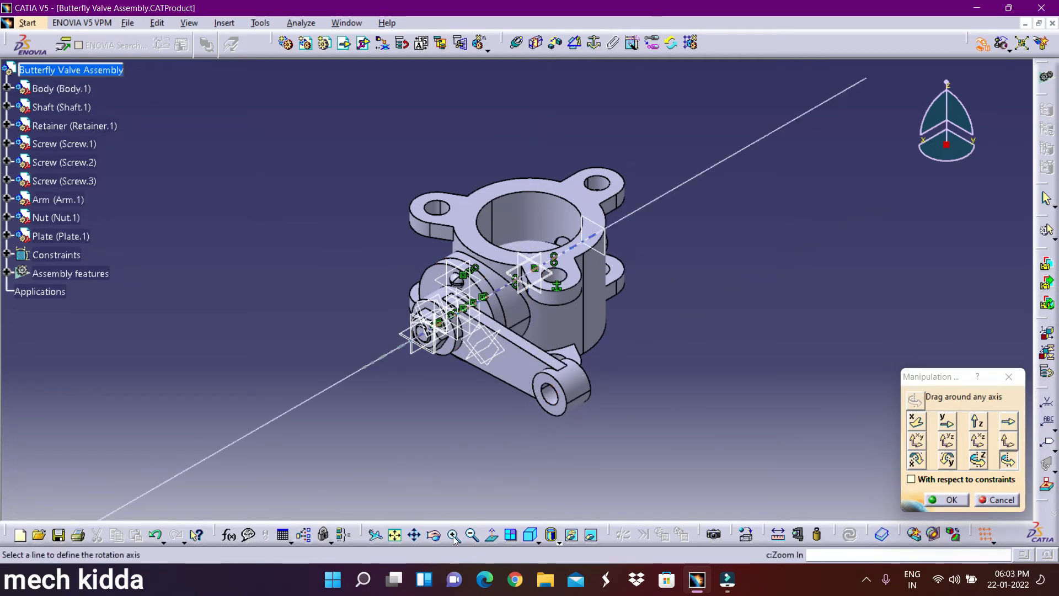
click(510, 292)
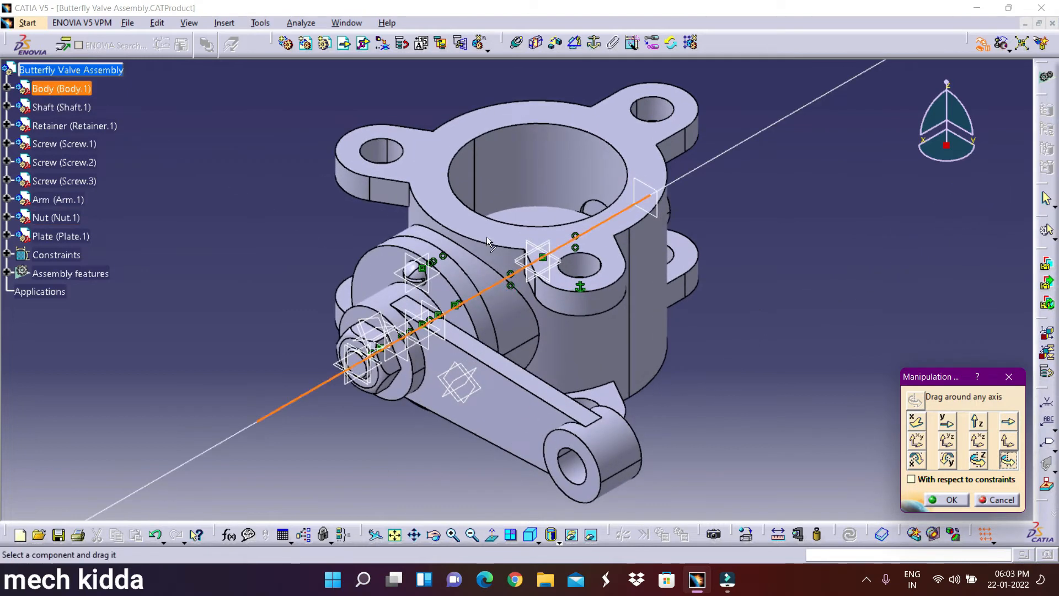
drag(519, 214, 552, 215)
click(434, 535)
drag(689, 361, 632, 416)
drag(558, 242, 546, 203)
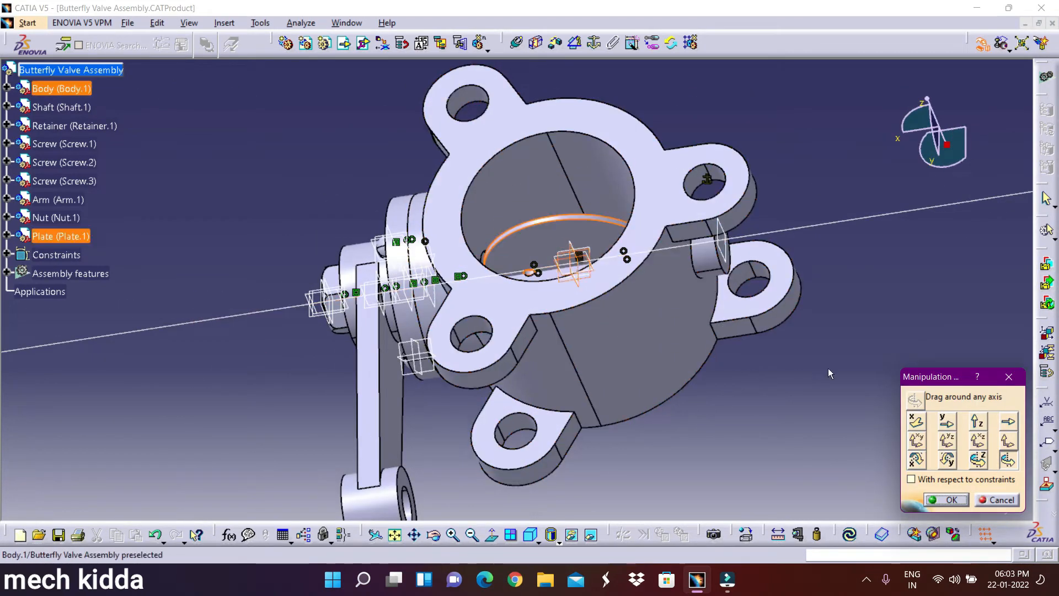
click(993, 499)
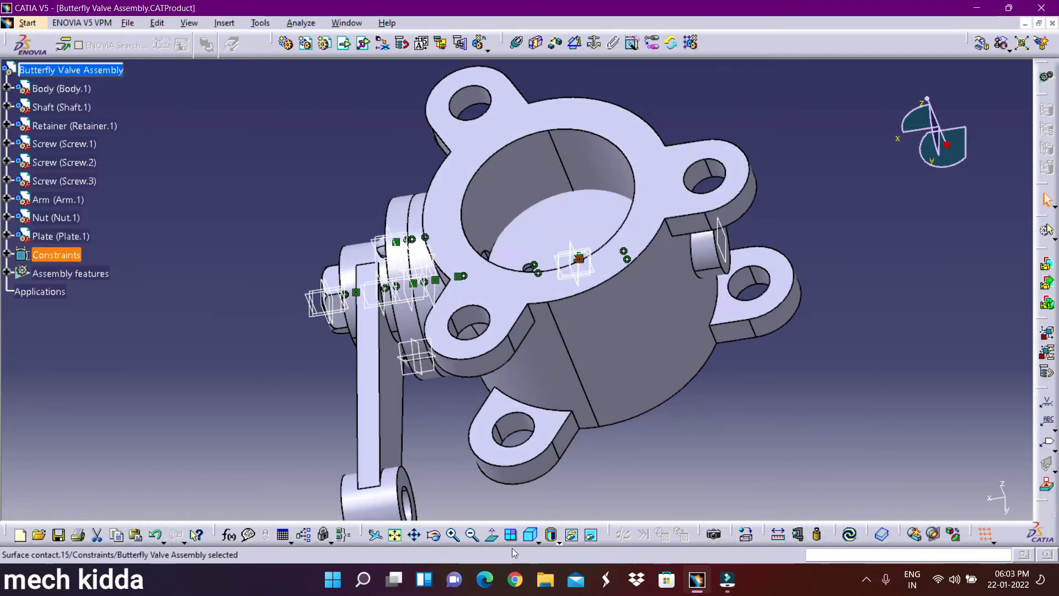
- Show the valve assembly in isometric view and save it
click(529, 538)
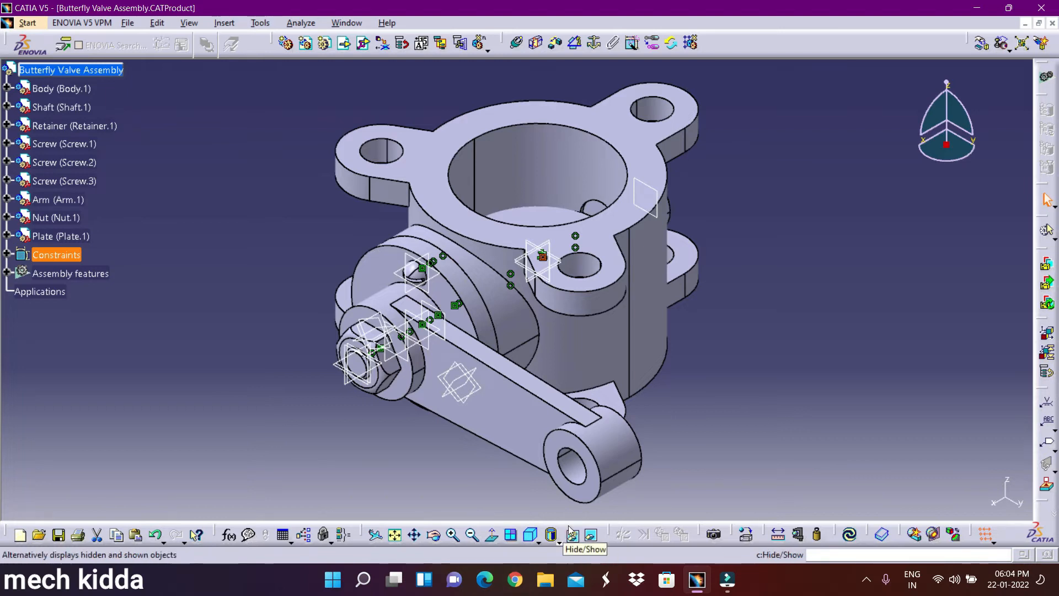
click(472, 534)
click(128, 23)
click(152, 129)
click(469, 398)
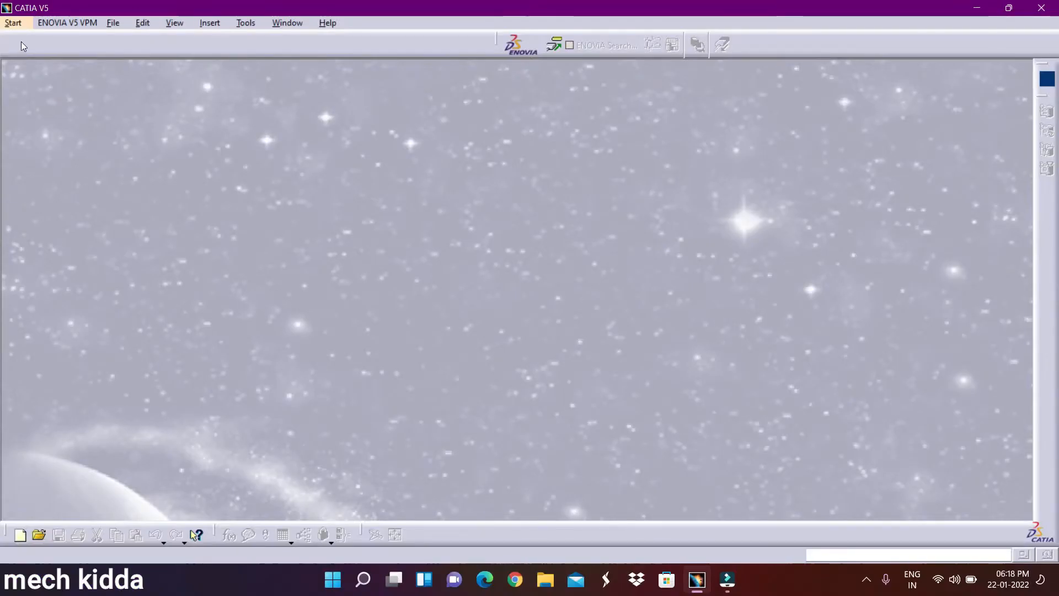
- Open the part file Arm.CATPart
click(13, 23)
click(113, 22)
click(136, 74)
key(alt+Up)
double_click(197, 164)
click(188, 163)
click(463, 398)
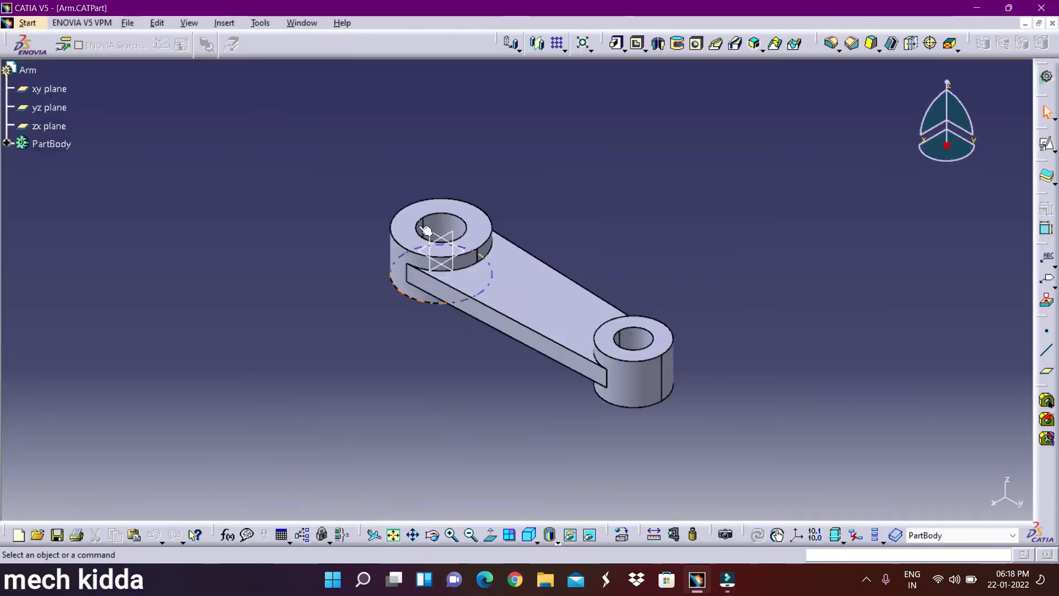
- Create an A0 ISO drawing of the arm at 1:1 with the automatic layout of front, bottom and right views
click(27, 22)
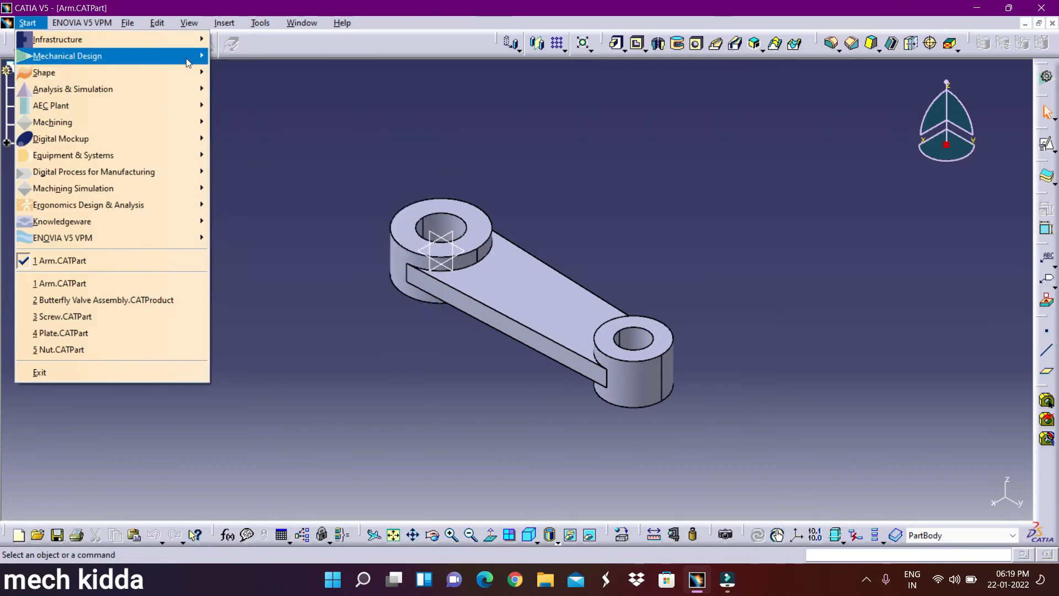
click(246, 187)
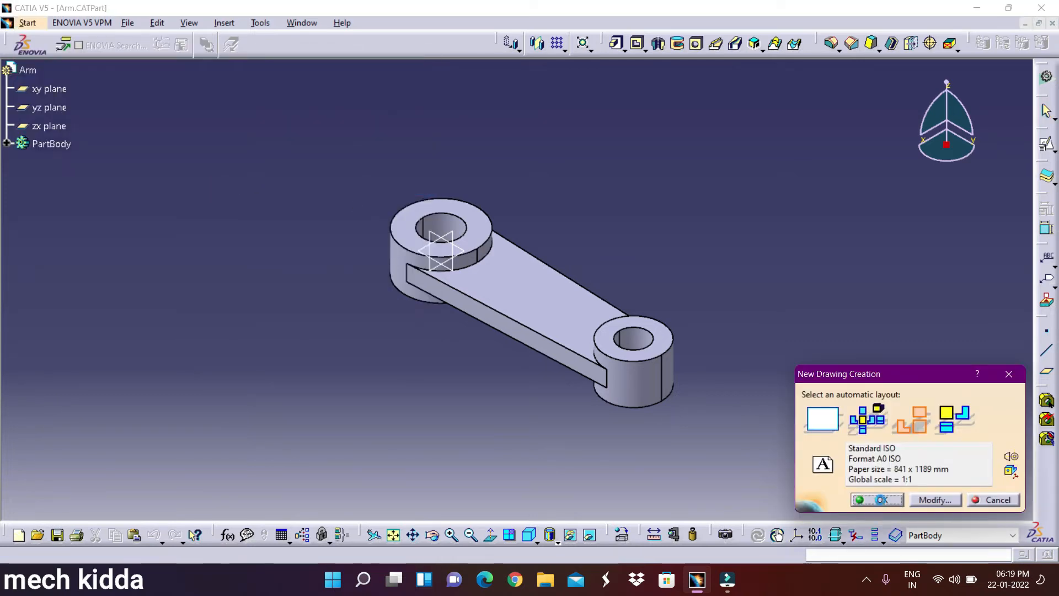
click(881, 501)
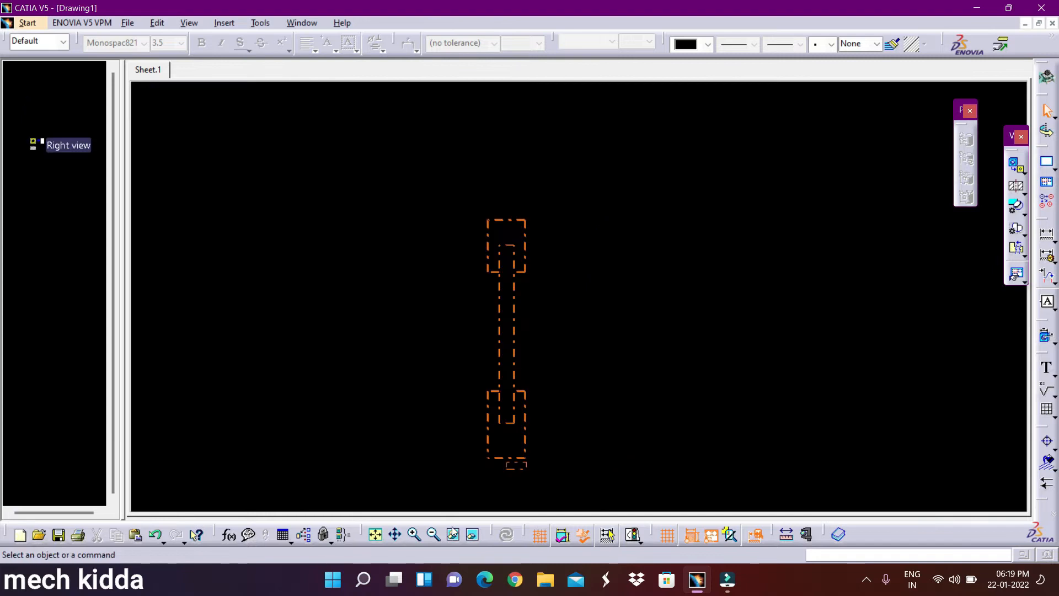
- Set the text height of the front view and right view labels to 10 mm
click(414, 534)
click(410, 539)
right_click(600, 498)
click(180, 44)
click(180, 45)
click(188, 103)
click(398, 499)
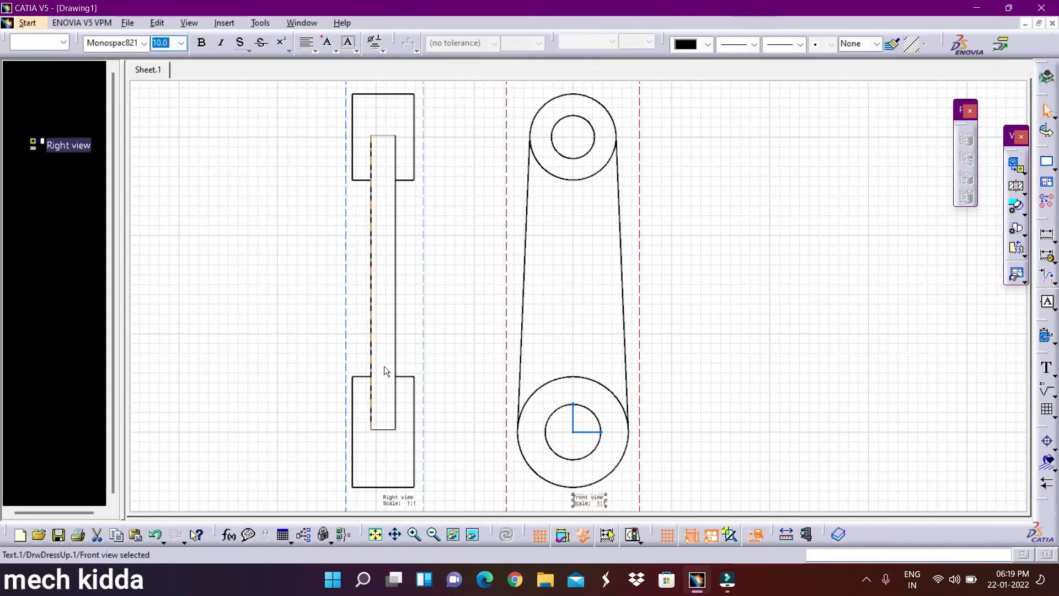
click(180, 45)
click(168, 99)
- Set the bottom view label's text height to 10 mm and fit the whole sheet on screen
click(393, 535)
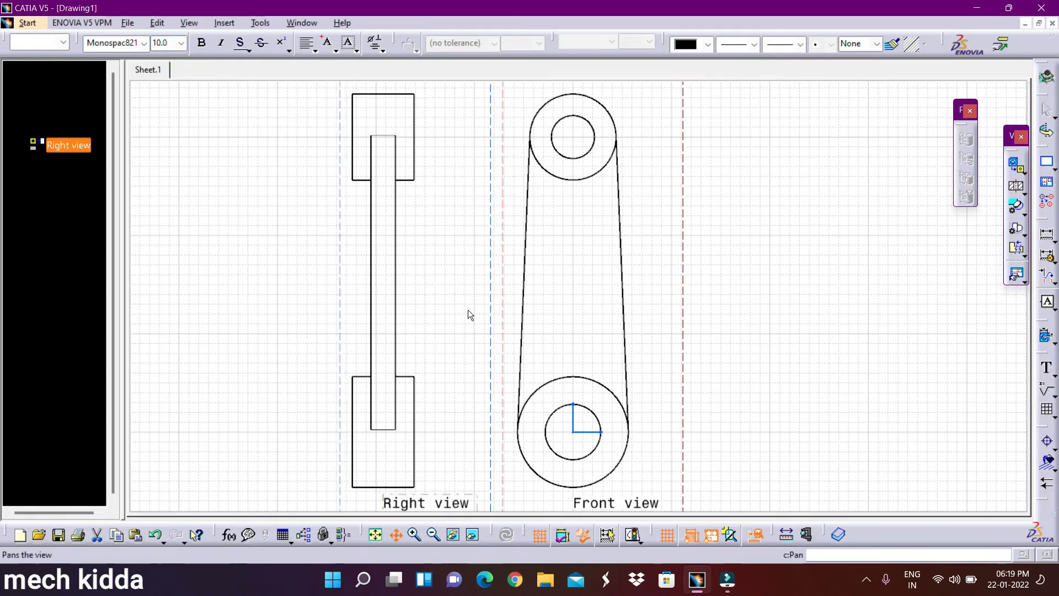
drag(468, 310, 475, 470)
click(612, 164)
click(177, 42)
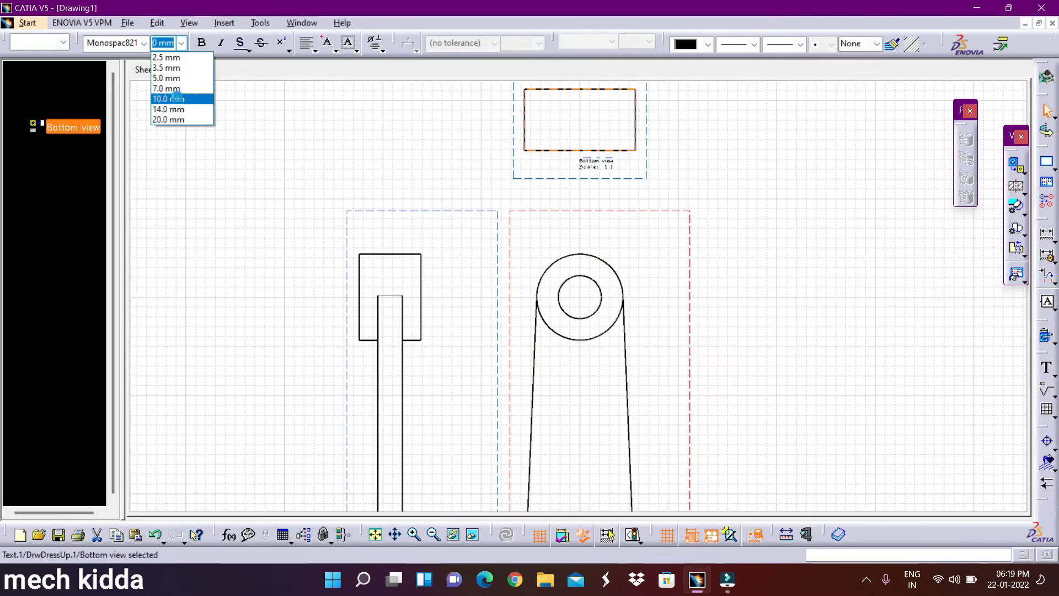
click(168, 99)
click(375, 534)
- Add the title text "Arm" with a 20 mm text height and place it above the right view, beside the bottom view
click(224, 22)
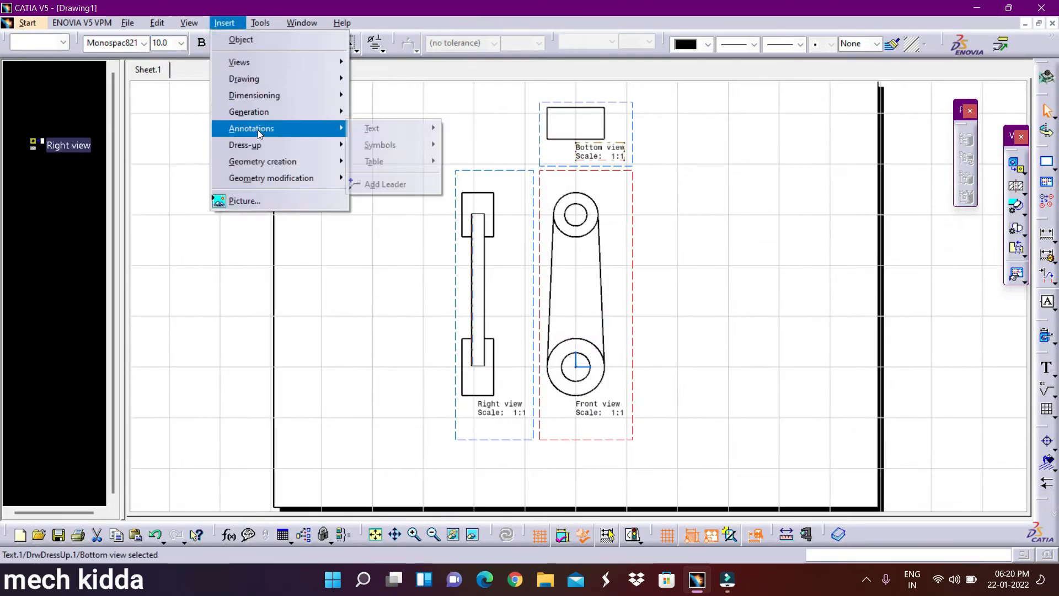
click(474, 126)
click(330, 118)
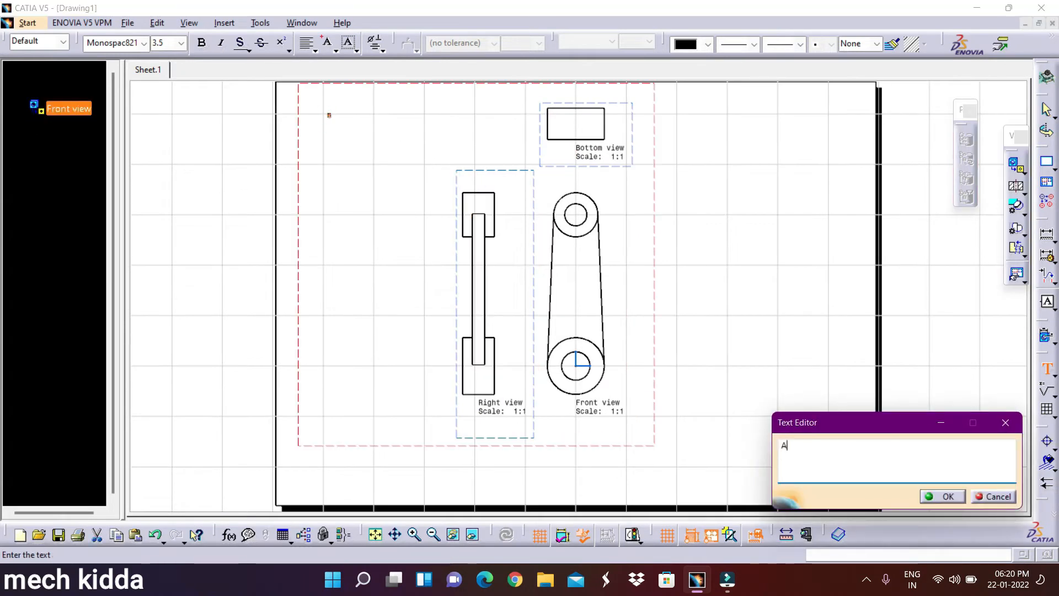
text(Arm)
click(191, 116)
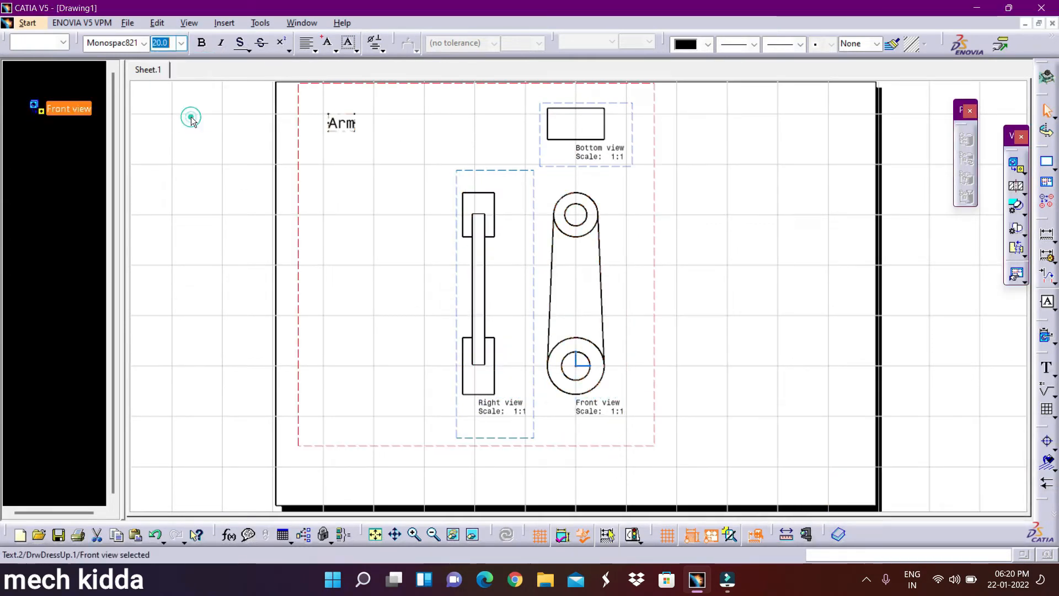
drag(346, 119, 400, 113)
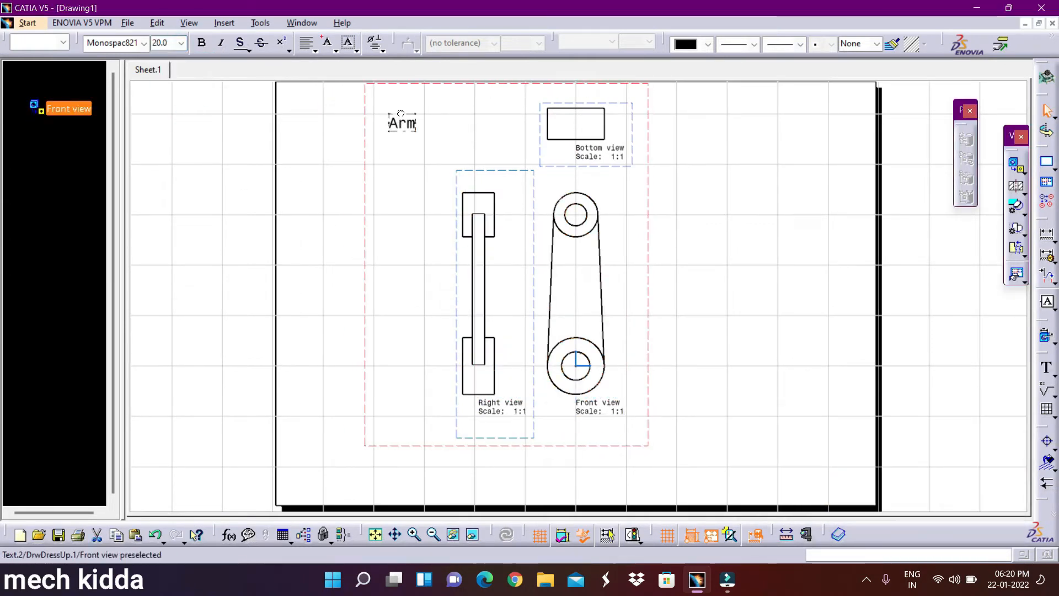
- Dimension the vertical distance between the centres of the upper and lower bosses in the front view
click(1056, 240)
drag(783, 251, 758, 403)
click(774, 423)
click(594, 201)
click(596, 345)
click(655, 345)
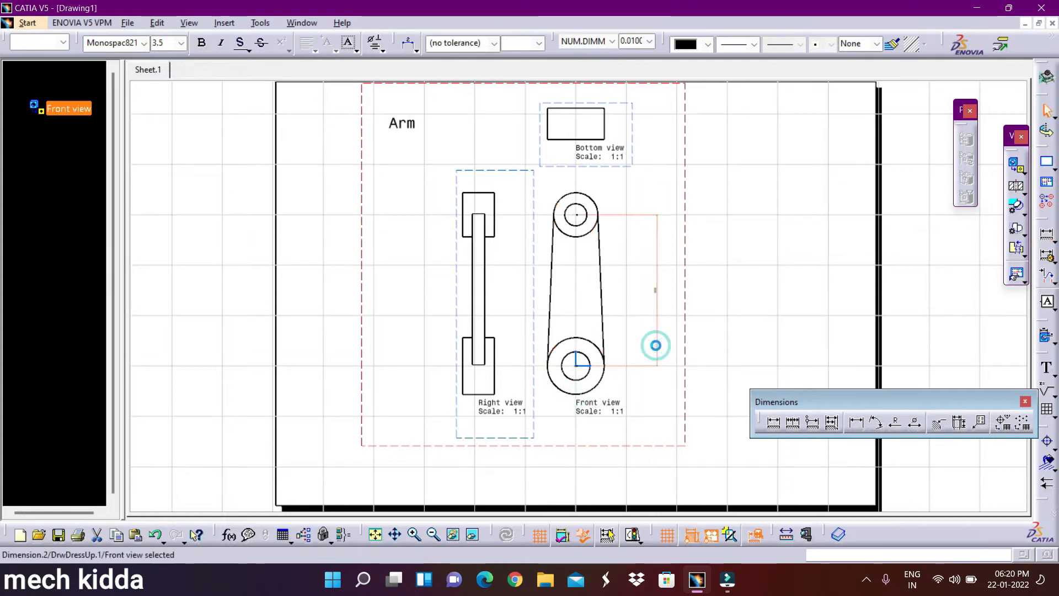
- Add diameter dimensions with 10 mm text to the upper boss's outer circle and hole in the front view
click(914, 423)
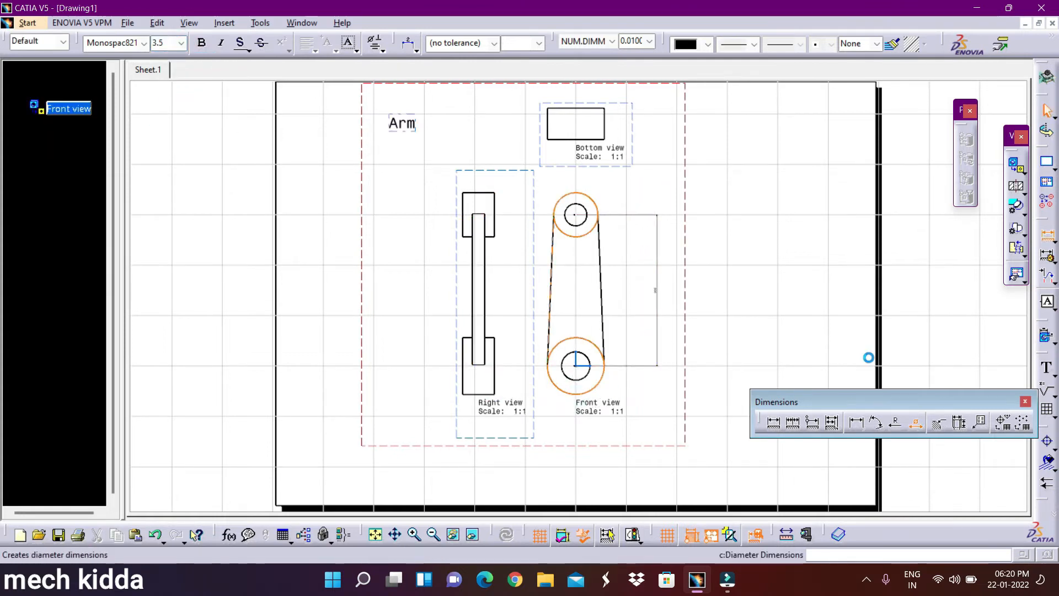
click(592, 201)
click(183, 44)
click(182, 95)
click(916, 423)
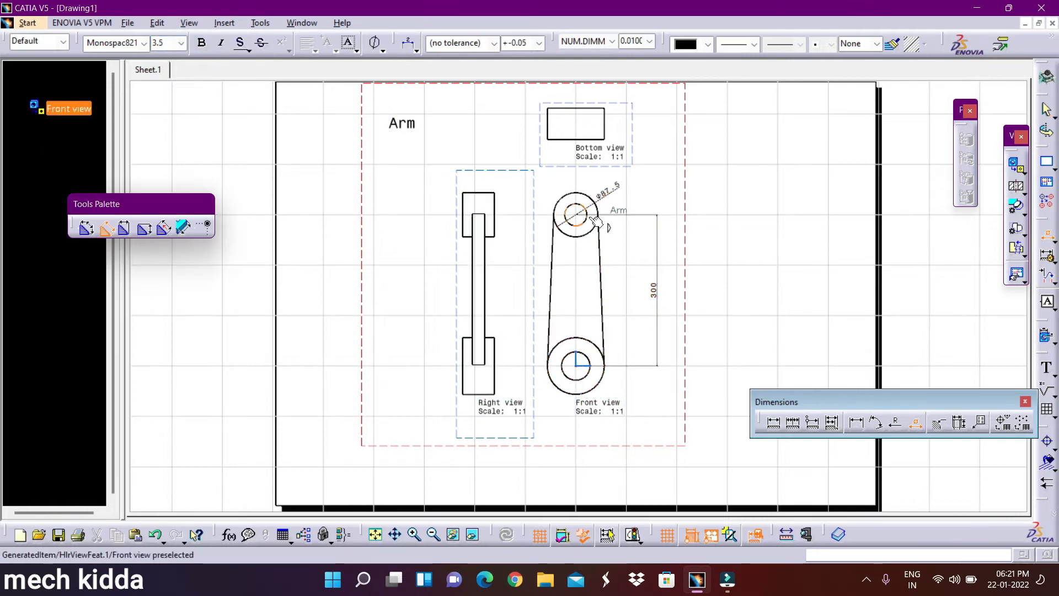
click(627, 205)
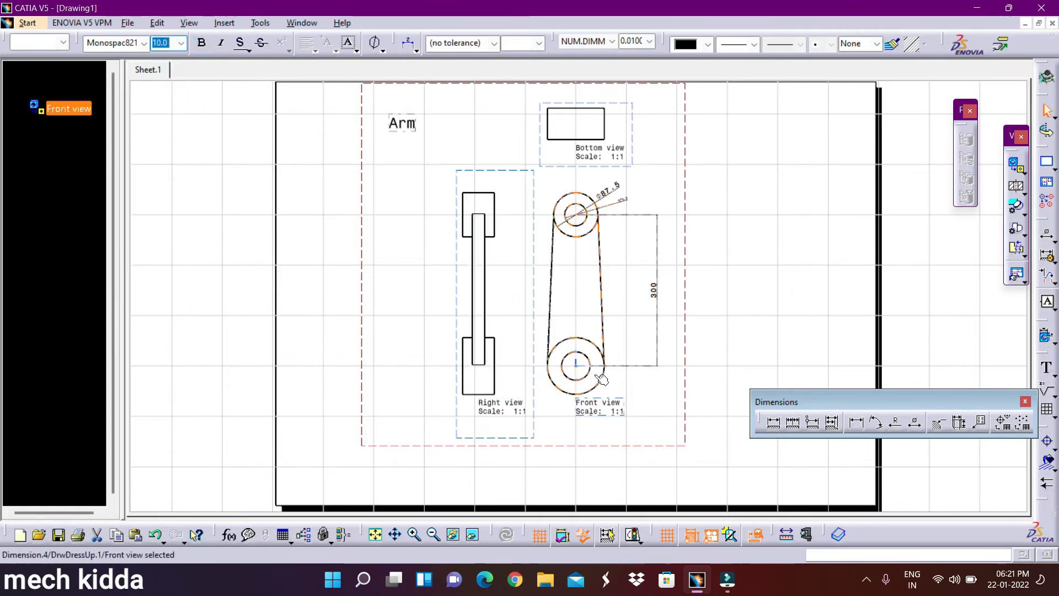
- Add diameter dimensions with 10 mm text to the lower boss's outer circle and hole in the front view
click(917, 424)
click(642, 381)
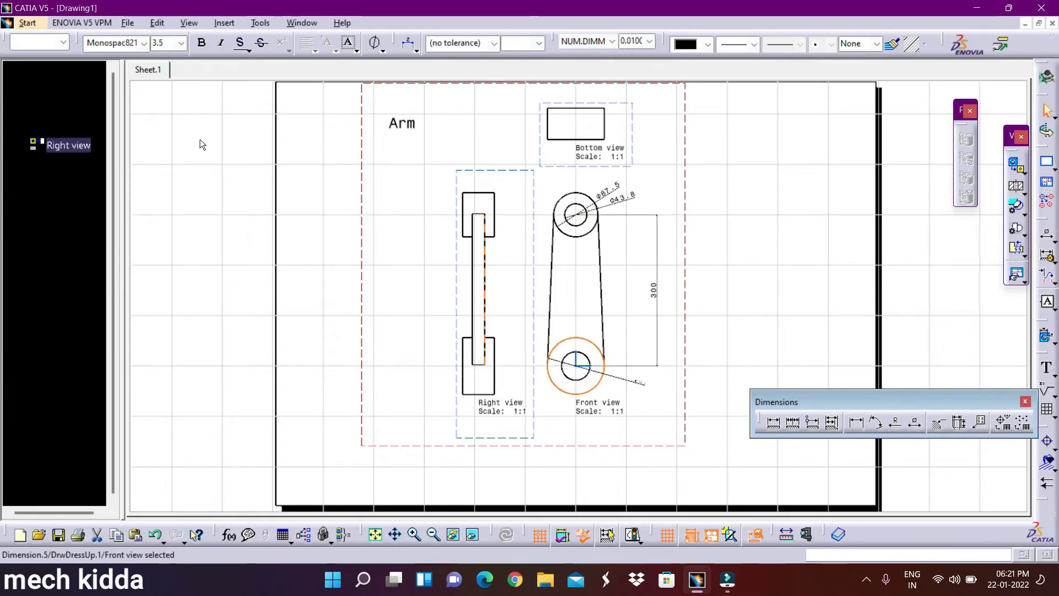
click(916, 423)
click(589, 372)
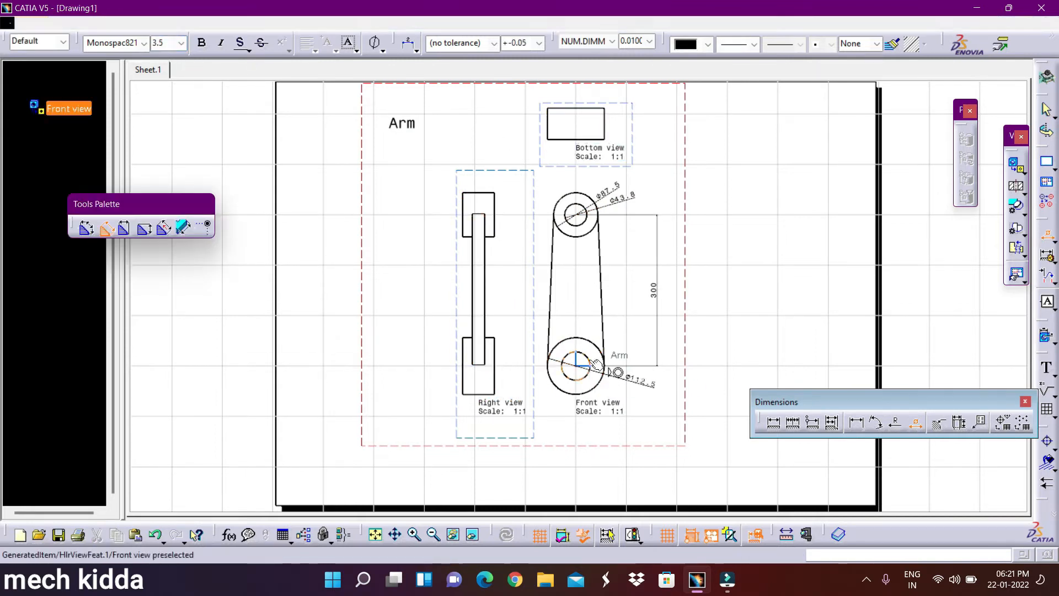
double_click(662, 373)
click(825, 427)
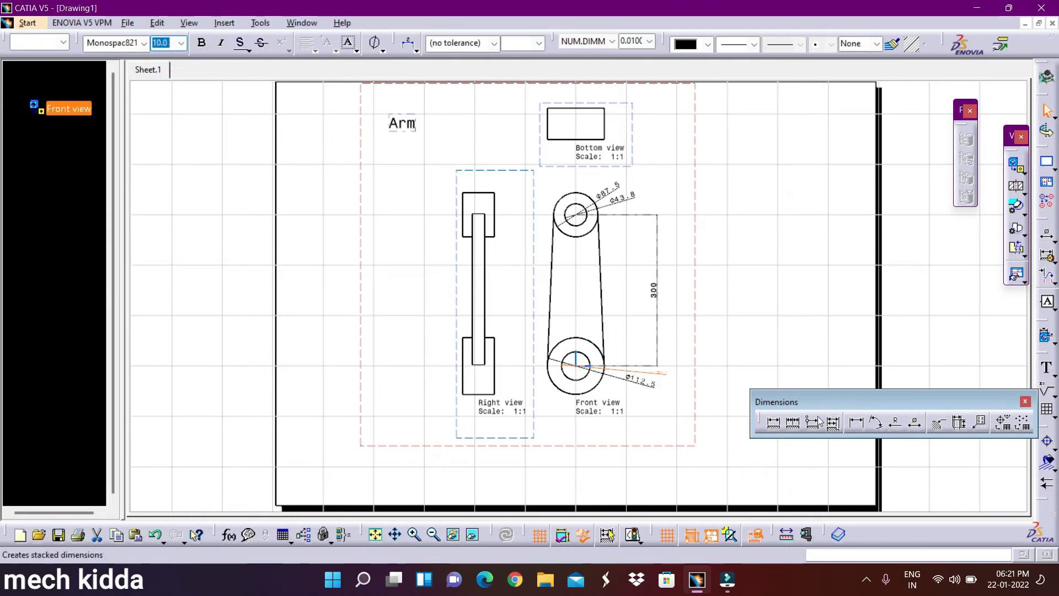
- Dimension the web's thickness and the upper boss's width in the right view, using 10 mm text
click(774, 423)
key(Escape)
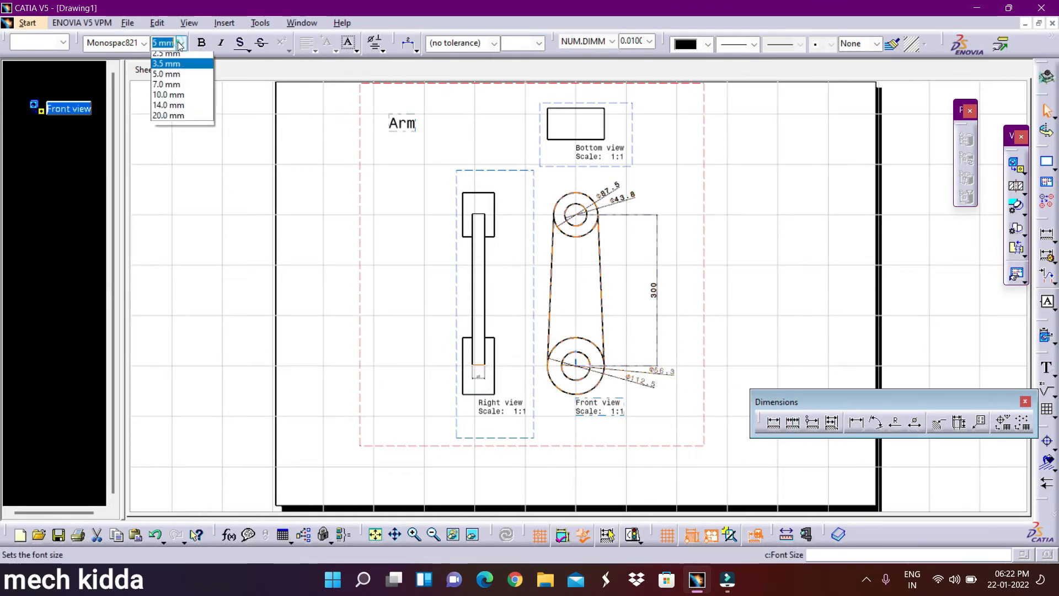
click(402, 360)
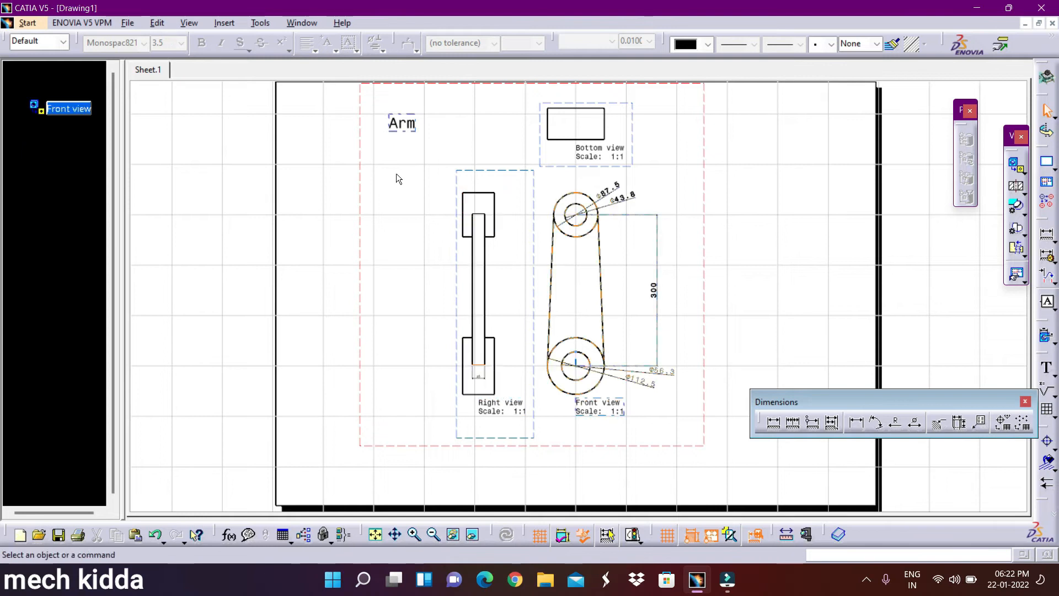
click(778, 424)
click(479, 175)
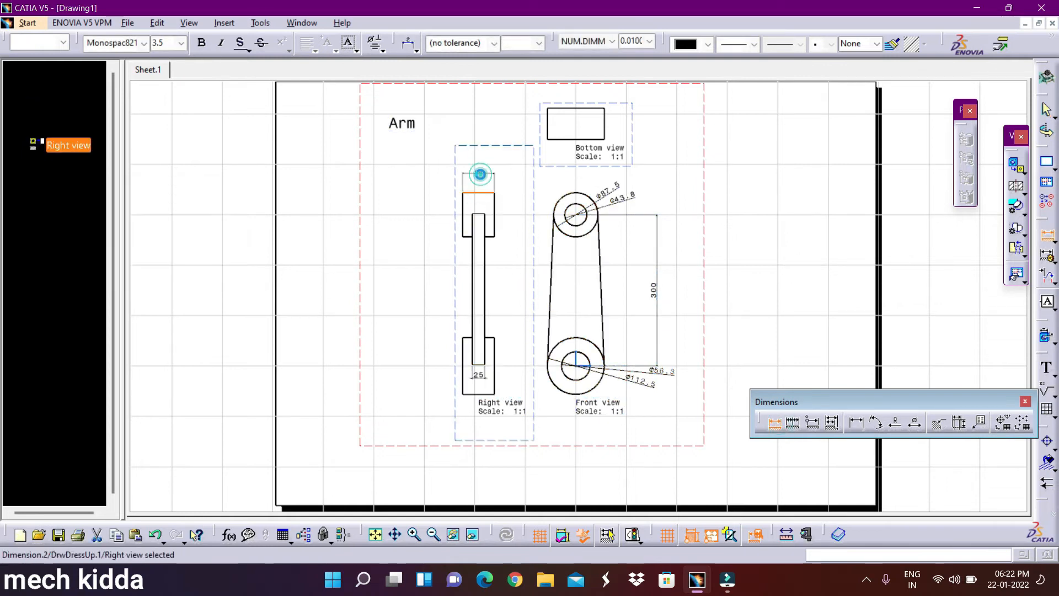
- Dimension the heights of the upper and lower bosses in the right view, using 10 mm text
click(769, 427)
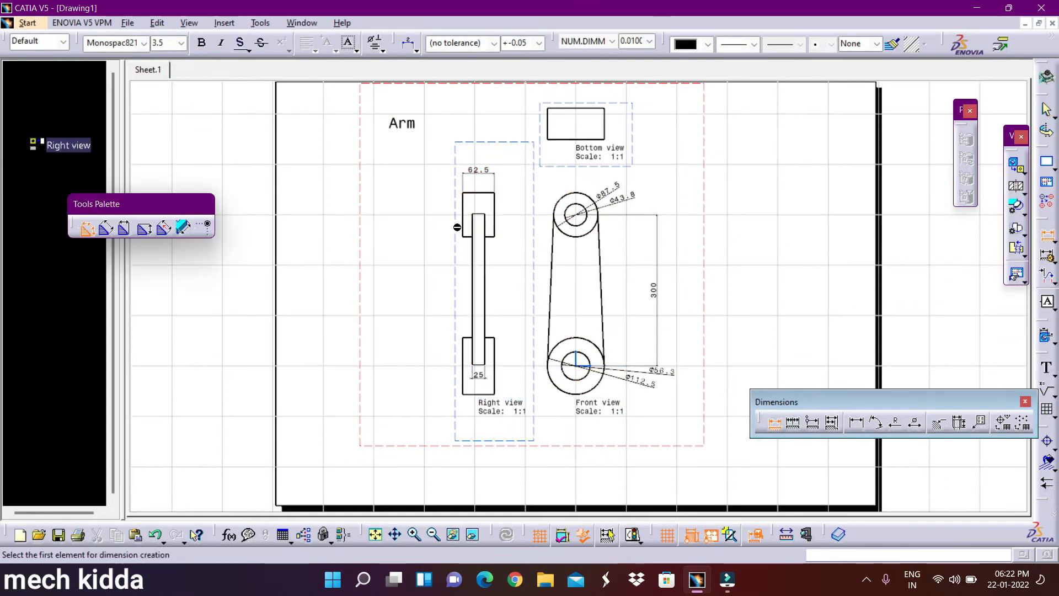
click(439, 214)
click(181, 43)
click(187, 102)
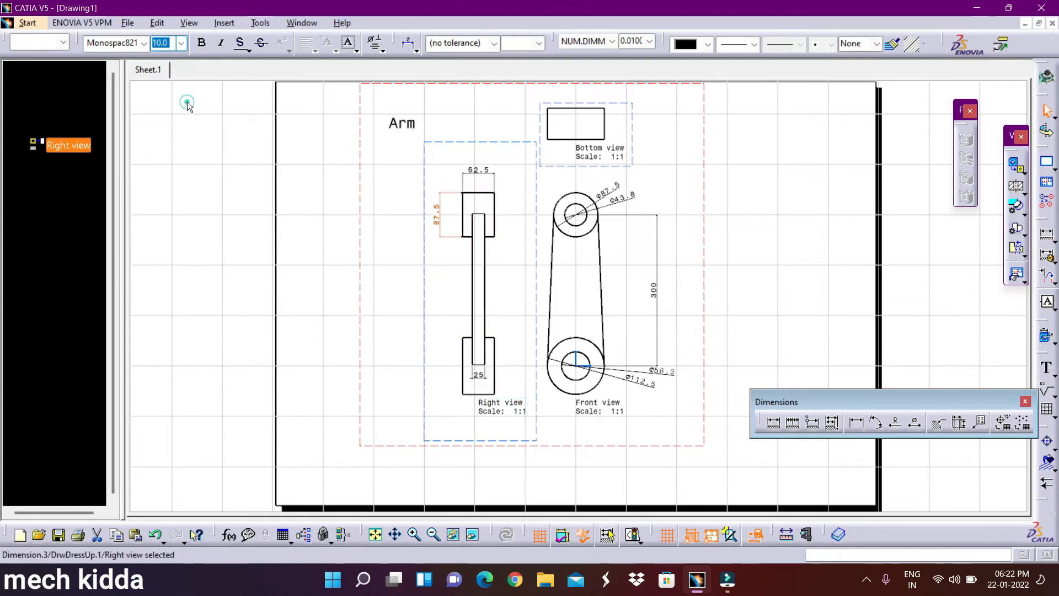
click(774, 425)
click(463, 364)
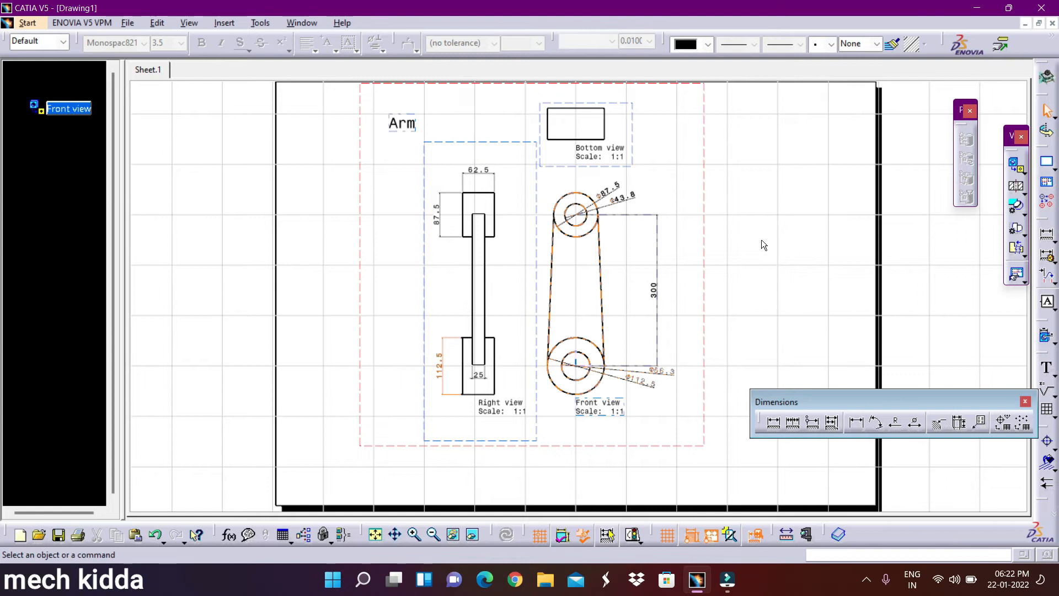
- Save the arm drawing as Arm Annotation in a new Annotation folder inside the Butterfly Valve folder
click(126, 24)
click(160, 131)
right_click(328, 280)
mouse_move(386, 426)
click(529, 207)
text(Annotation)
key(Return)
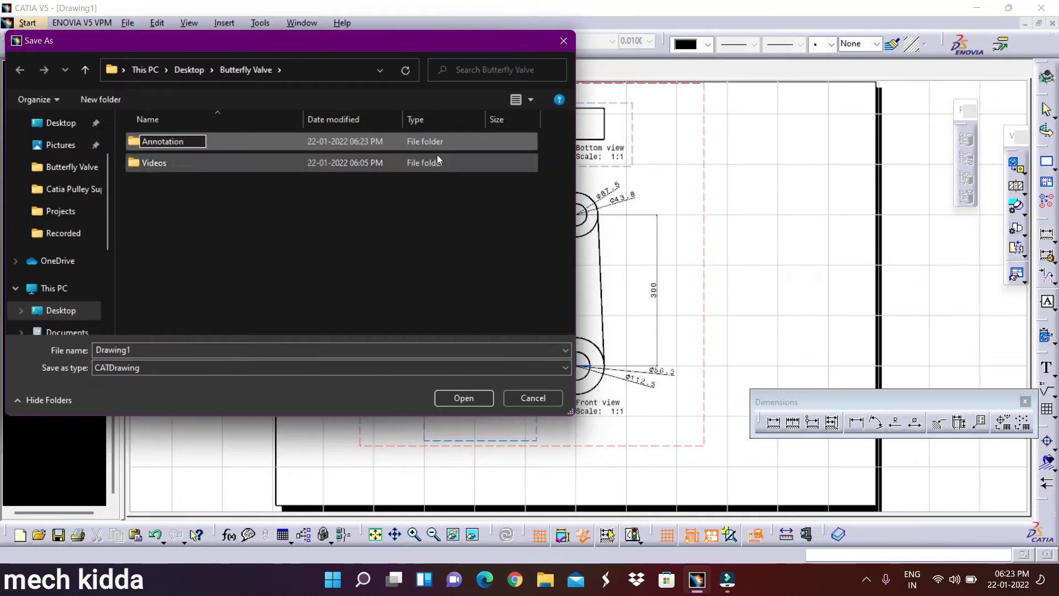
double_click(411, 142)
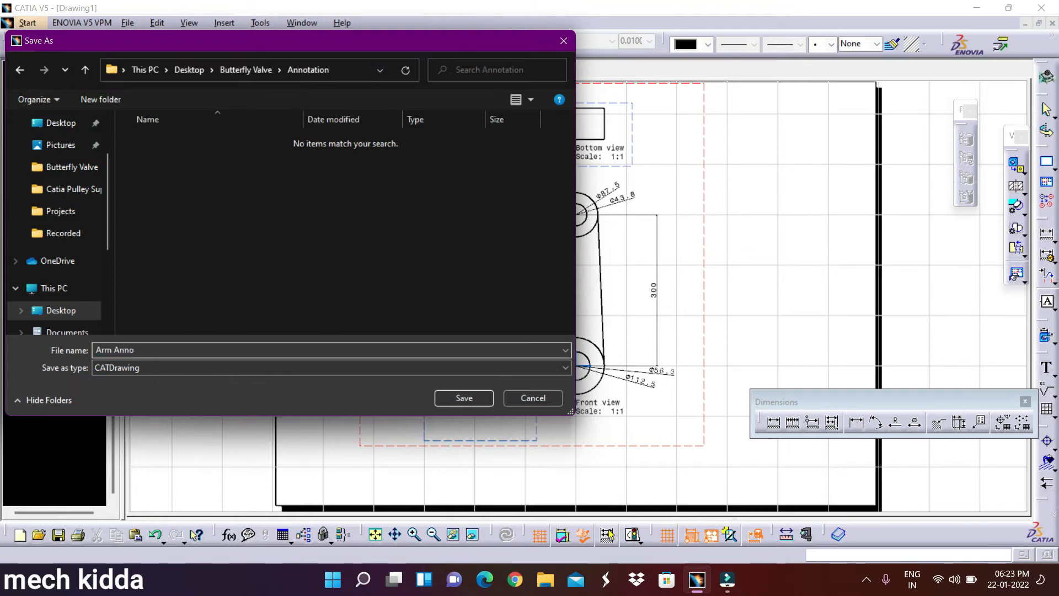
key(Return)
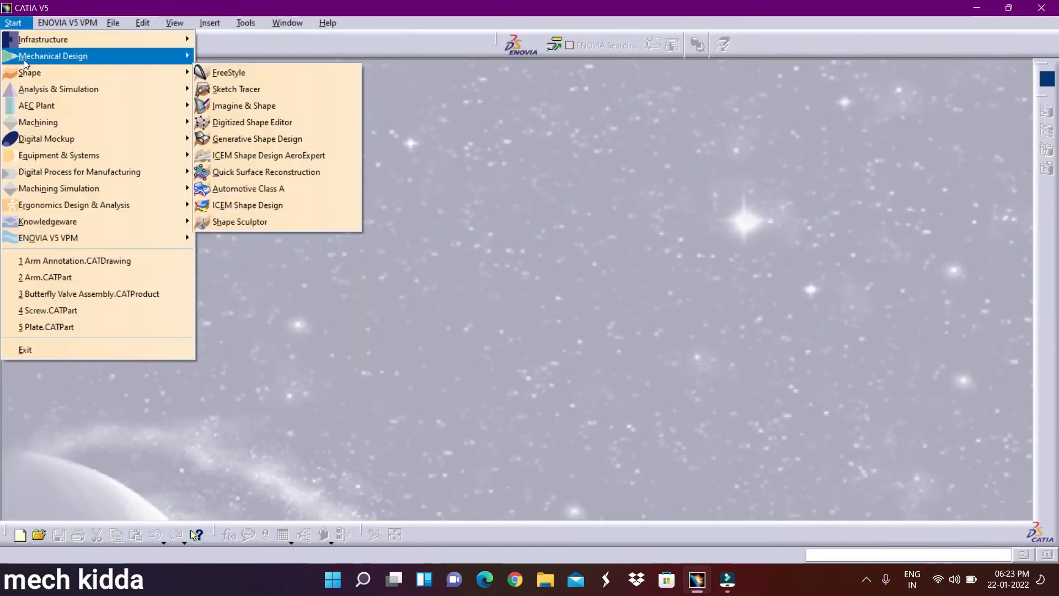
- Open the Body part and create an A0 ISO drawing of it with the all-views layout at 1:1 scale
click(112, 23)
click(133, 72)
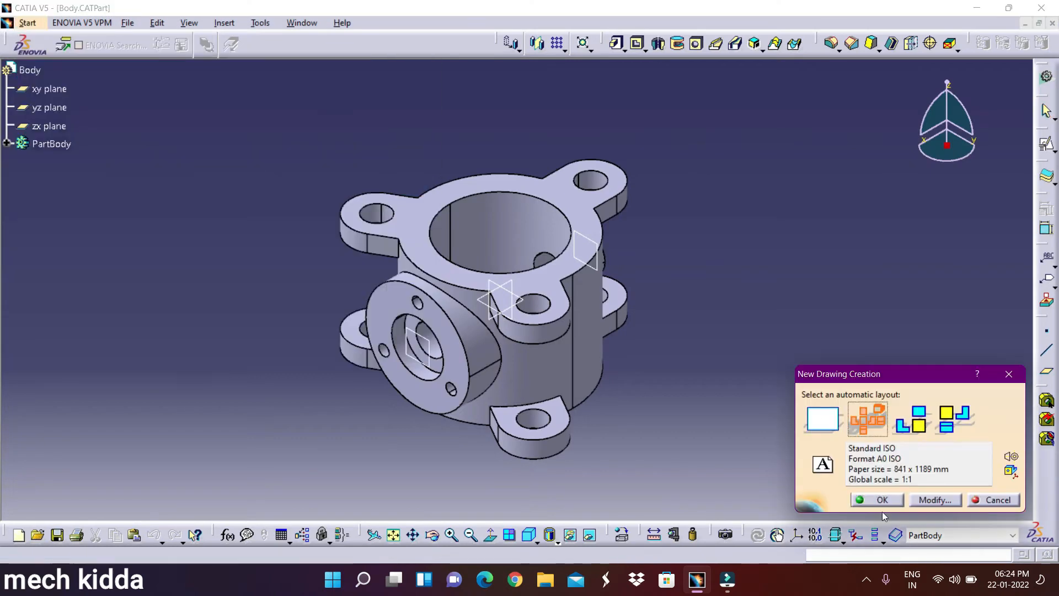
click(881, 500)
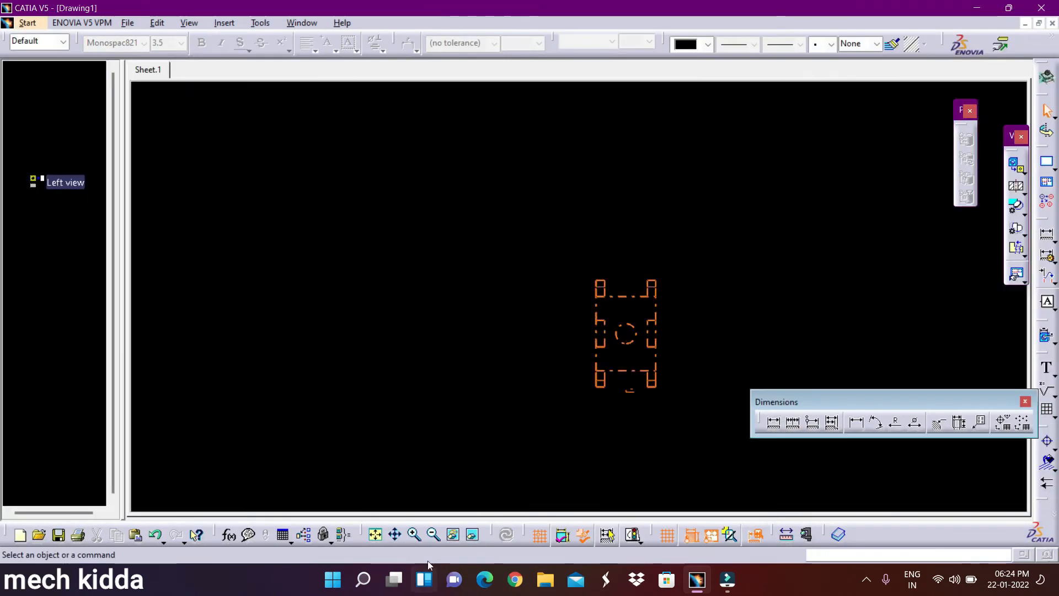
click(157, 22)
click(182, 380)
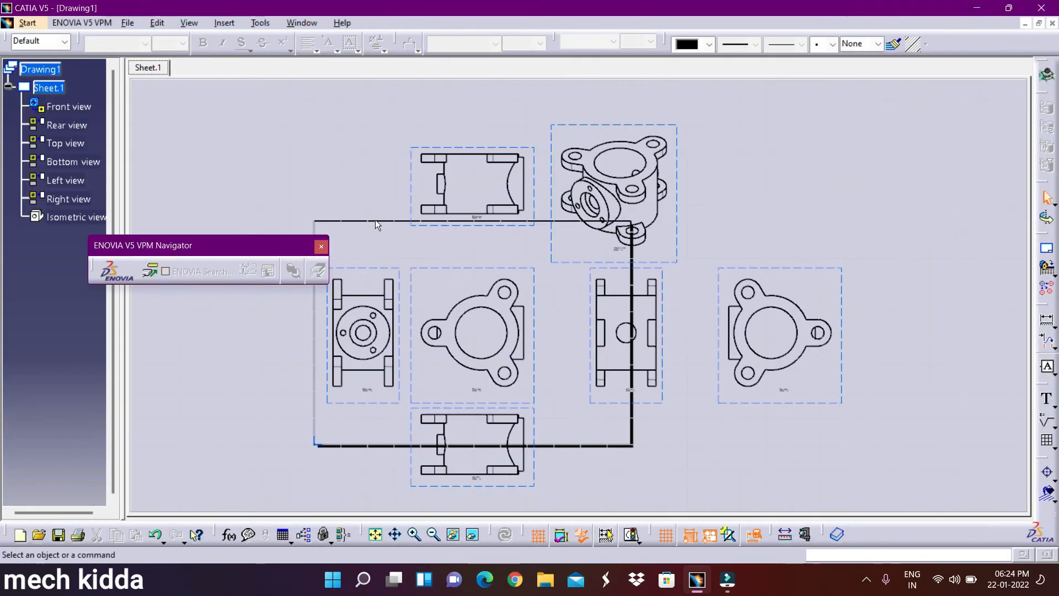
click(375, 534)
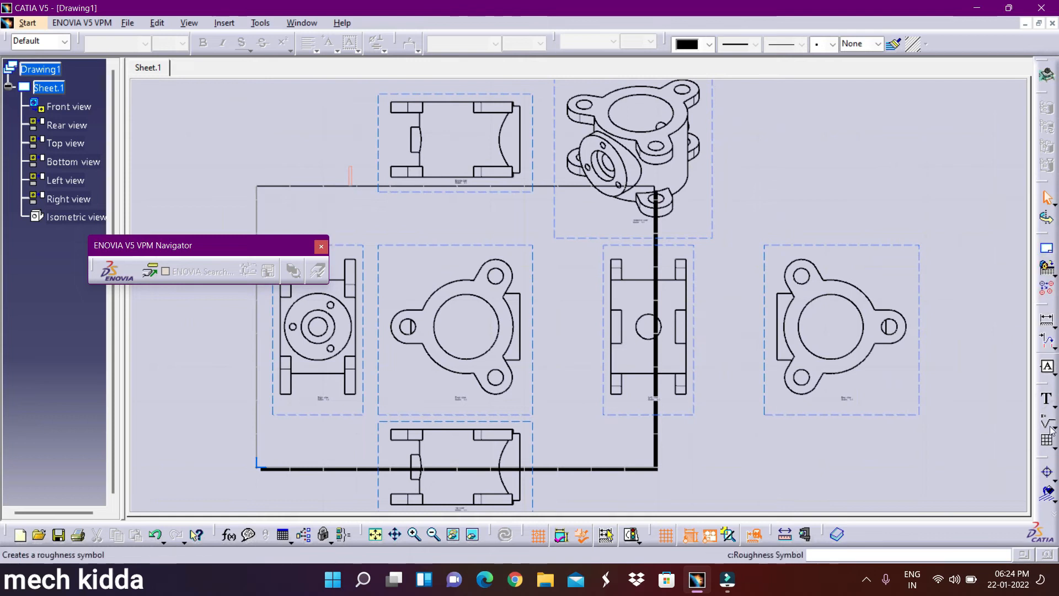
- Add the title text "Body" above the right view in the upper-left area of the sheet
click(157, 23)
click(189, 444)
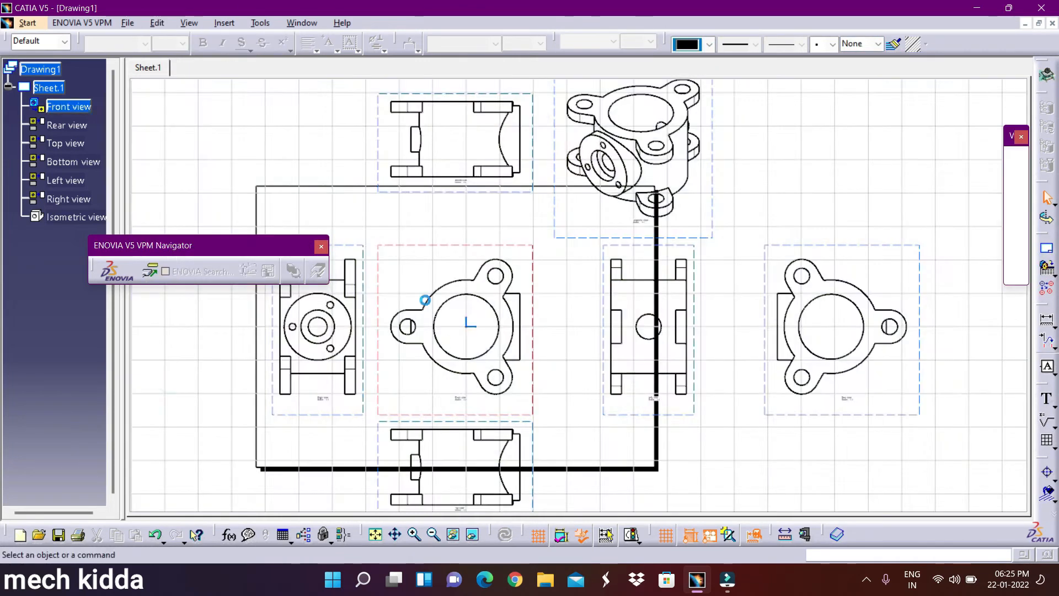
click(224, 23)
click(530, 128)
click(281, 212)
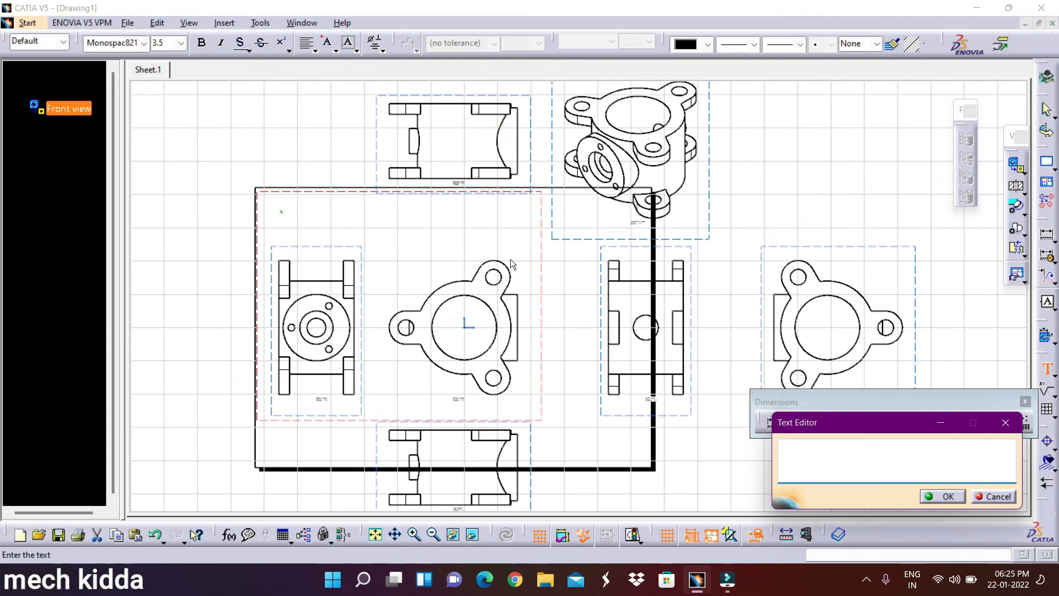
click(947, 496)
- Format the Body title in bold with a larger font size
right_click(287, 216)
click(331, 291)
click(745, 206)
click(826, 293)
click(733, 272)
click(892, 491)
- Add diameter dimensions with 20 mm text to the body's bore, outer cylinder and upper lug hole in the front view
click(915, 422)
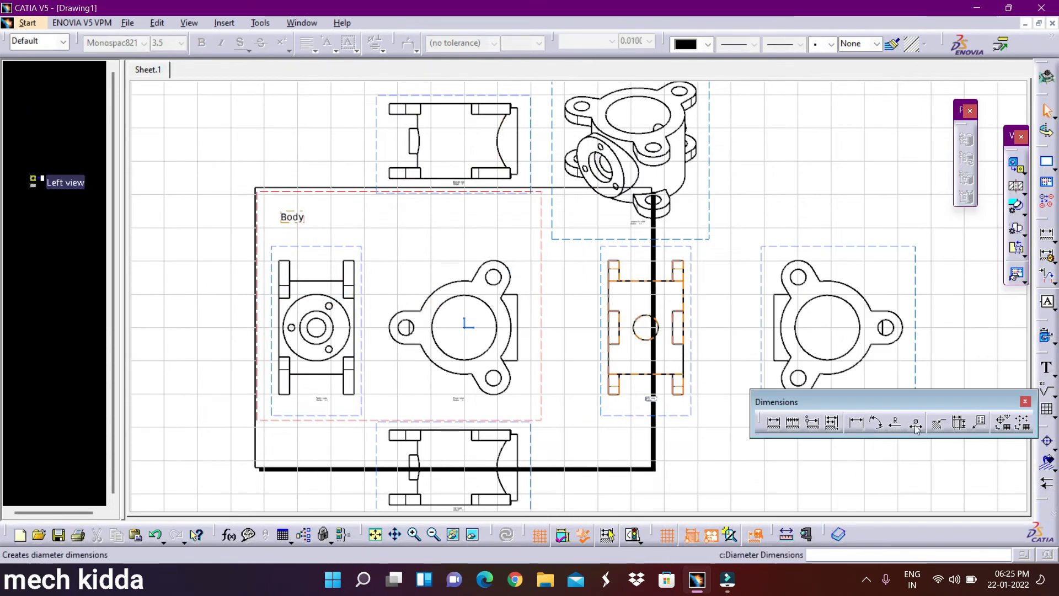
click(534, 403)
click(188, 118)
click(915, 423)
click(501, 274)
click(534, 270)
- Add a diameter dimension to the side flange's outer edge in the front view
click(773, 423)
click(517, 342)
click(533, 331)
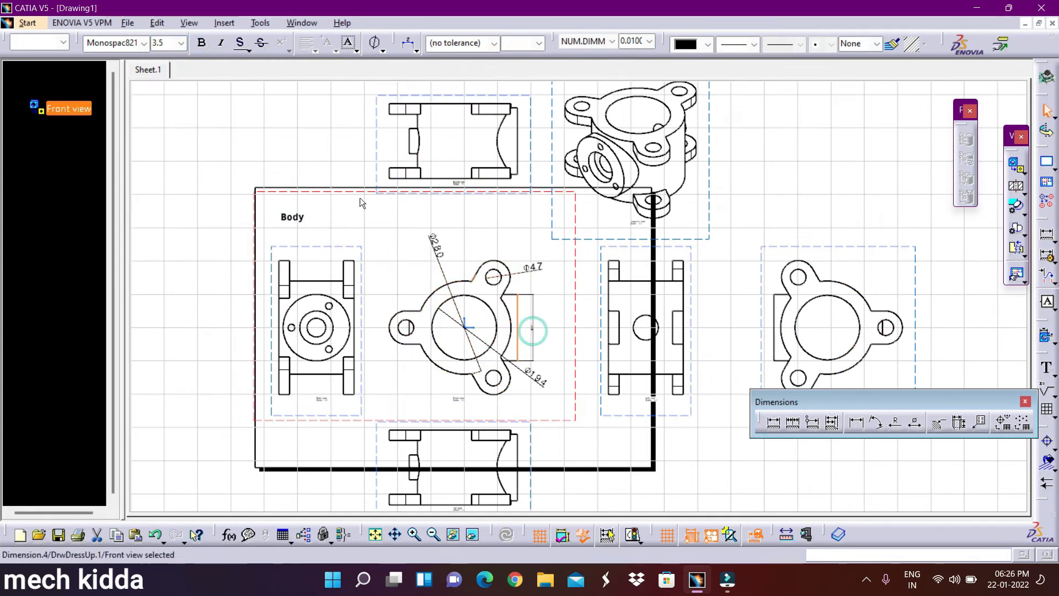
right_click(555, 344)
click(586, 248)
click(775, 422)
click(534, 248)
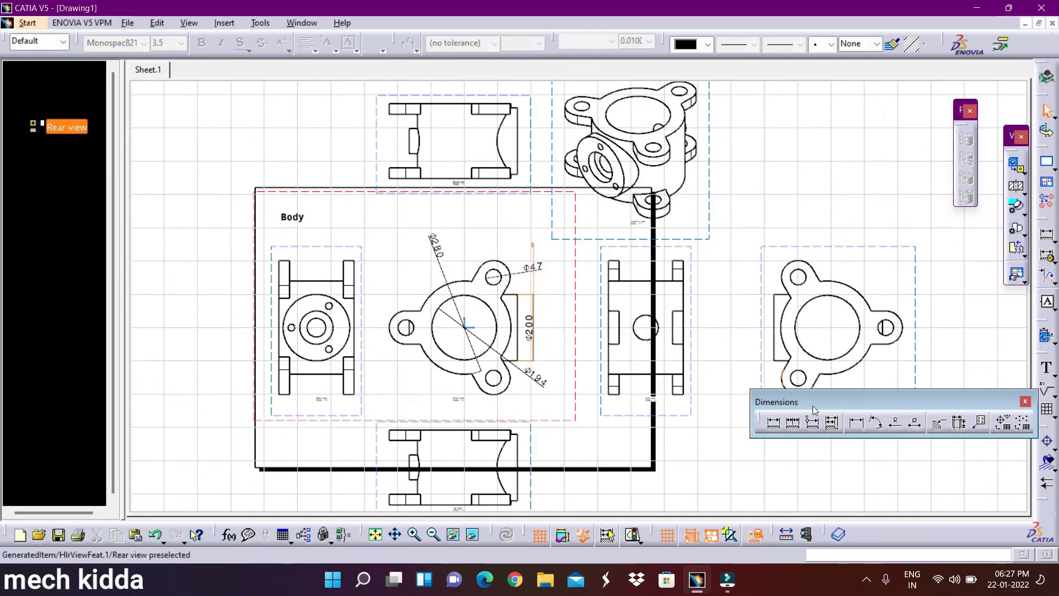
- Dimension the lower lug's outer arc and the left lug's width as diameters in the front view, using 20 mm text
click(776, 424)
click(178, 120)
click(773, 423)
click(409, 331)
click(382, 334)
click(181, 44)
click(183, 119)
- Add diameter dimensions with 20 mm text to the flange's small hole in the isometric view and the central hole in the right view
click(774, 423)
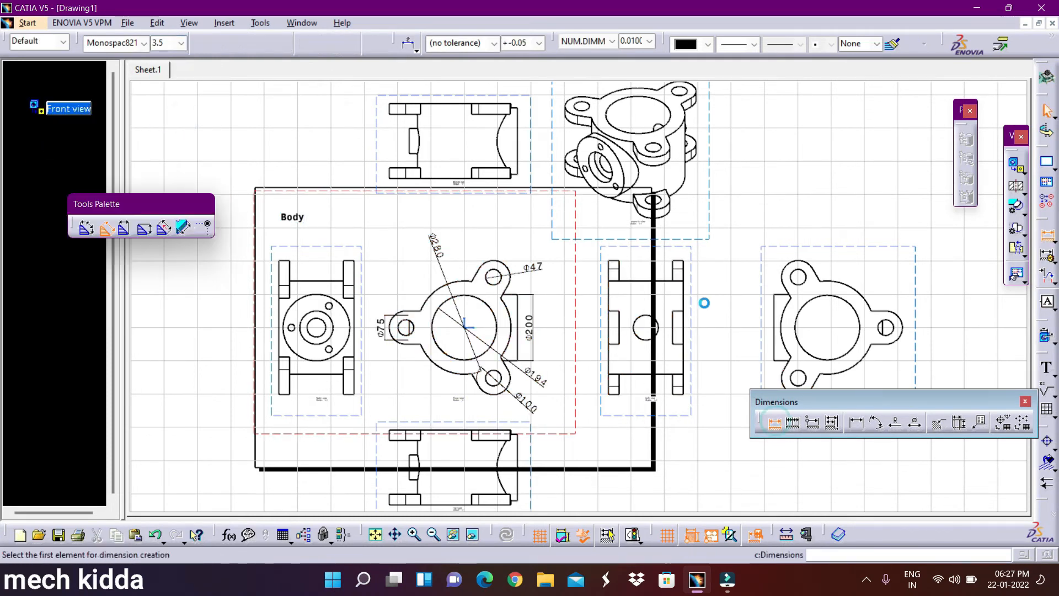
click(591, 213)
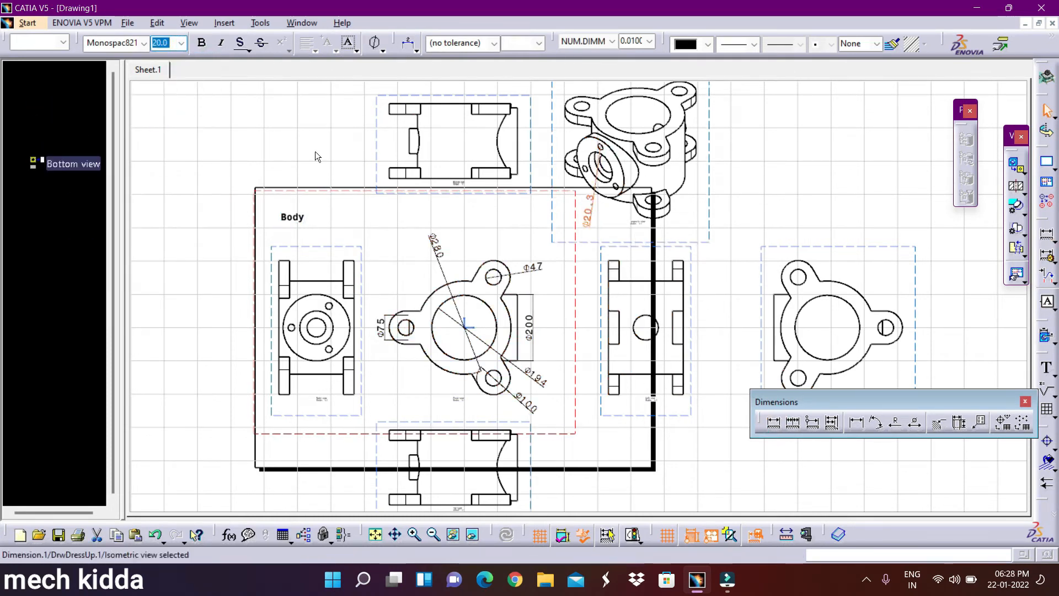
click(326, 332)
click(385, 361)
click(181, 44)
click(178, 121)
- Add diameter dimensions with 20 mm text to the flange's middle ring and outer circle in the right view
click(774, 423)
click(378, 297)
click(181, 44)
click(175, 119)
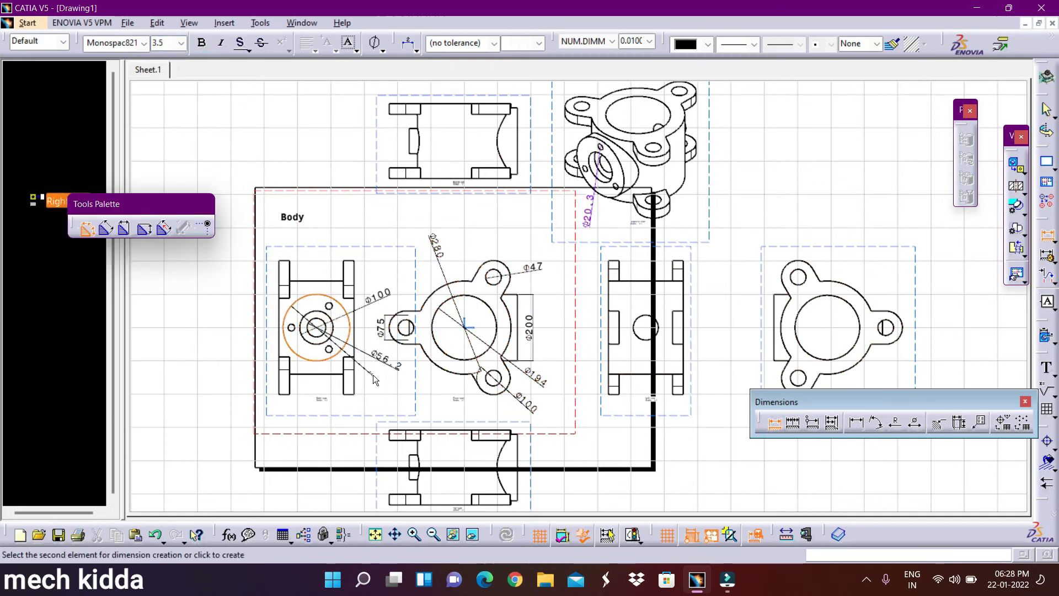
click(373, 379)
click(181, 44)
click(178, 120)
- Dimension the vertical distance between the cylinder's two horizontal edges in the right view
click(774, 423)
click(325, 374)
click(323, 281)
click(263, 328)
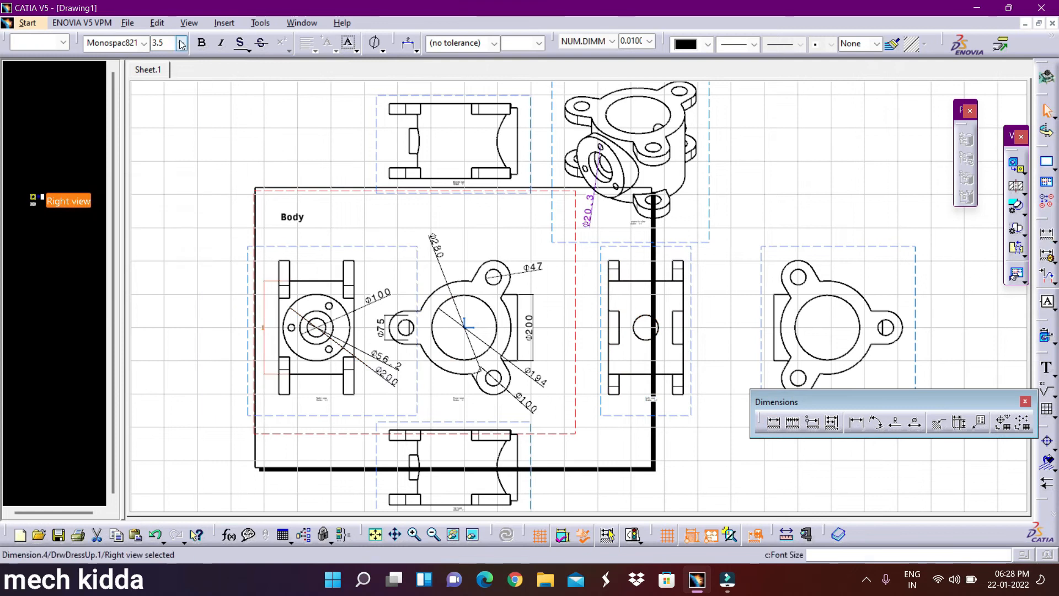
- Dimension the height of the lower lug beside the flange in the right view, using 20 mm text
click(414, 534)
click(774, 423)
click(253, 435)
click(277, 414)
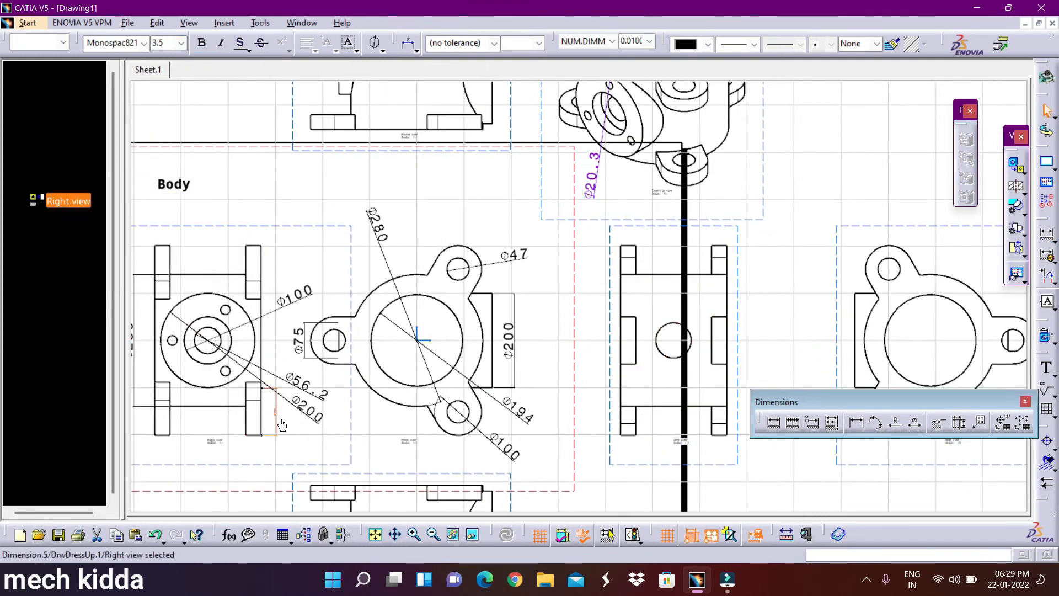
click(177, 119)
- Dimension the lower lug's thickness and the body's overall width in the right view, using 20 mm text
click(255, 448)
click(181, 44)
click(178, 120)
click(774, 423)
click(220, 459)
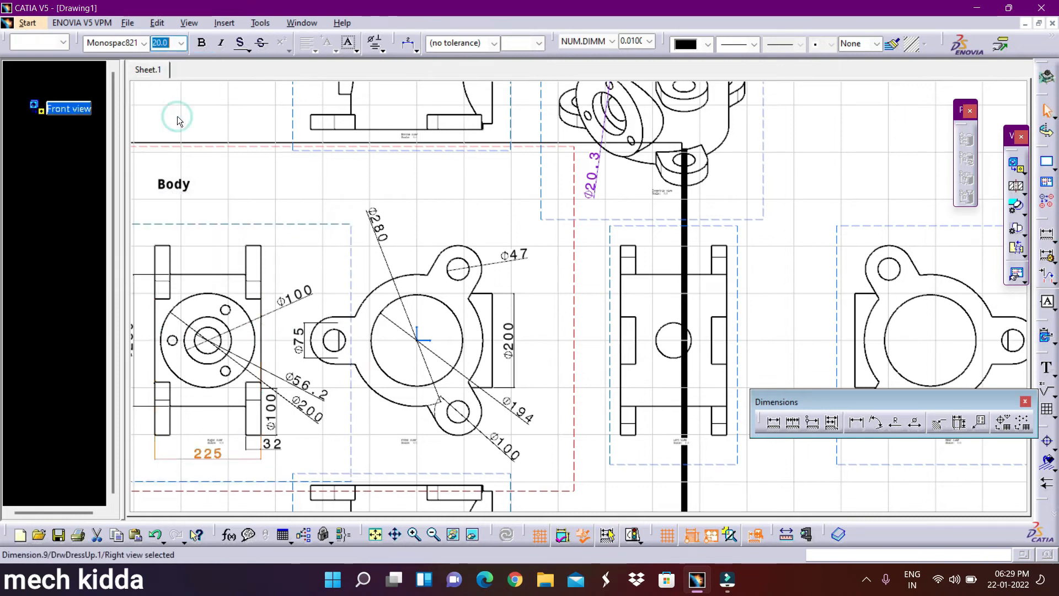
- Add a second vertical dimension across the cylinder in the right view, beside the first, using 20 mm text
click(231, 405)
click(147, 316)
click(181, 44)
click(178, 120)
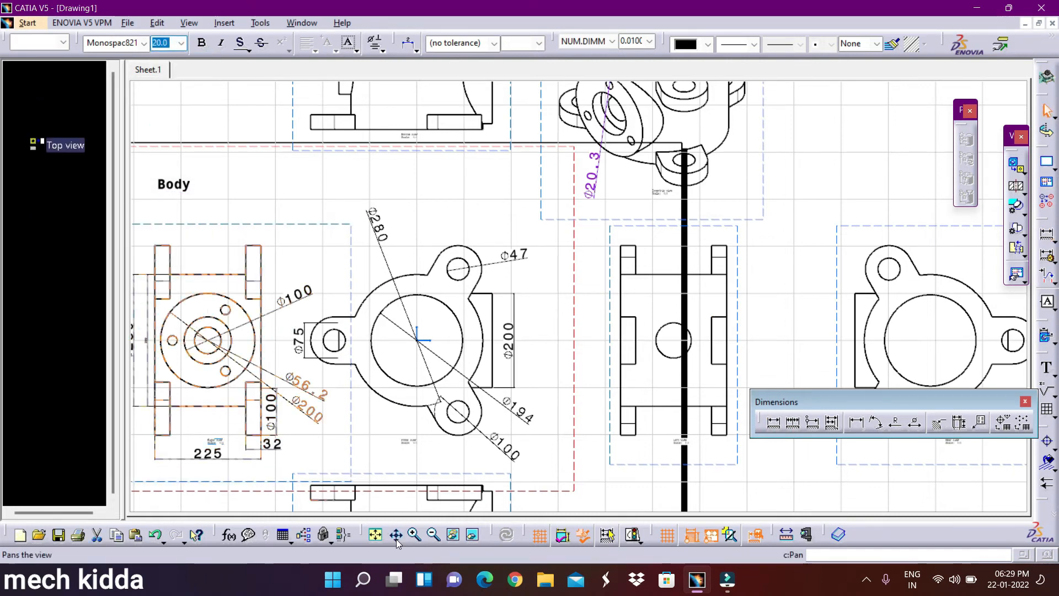
click(434, 534)
click(774, 423)
click(686, 165)
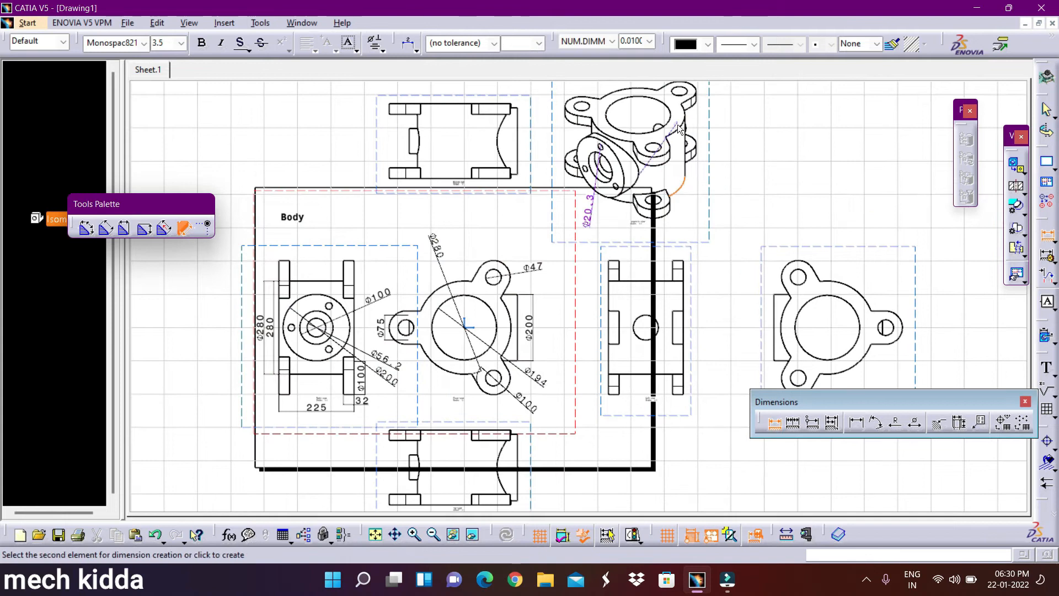
click(530, 358)
- Save the body drawing as a new drawing file
click(128, 23)
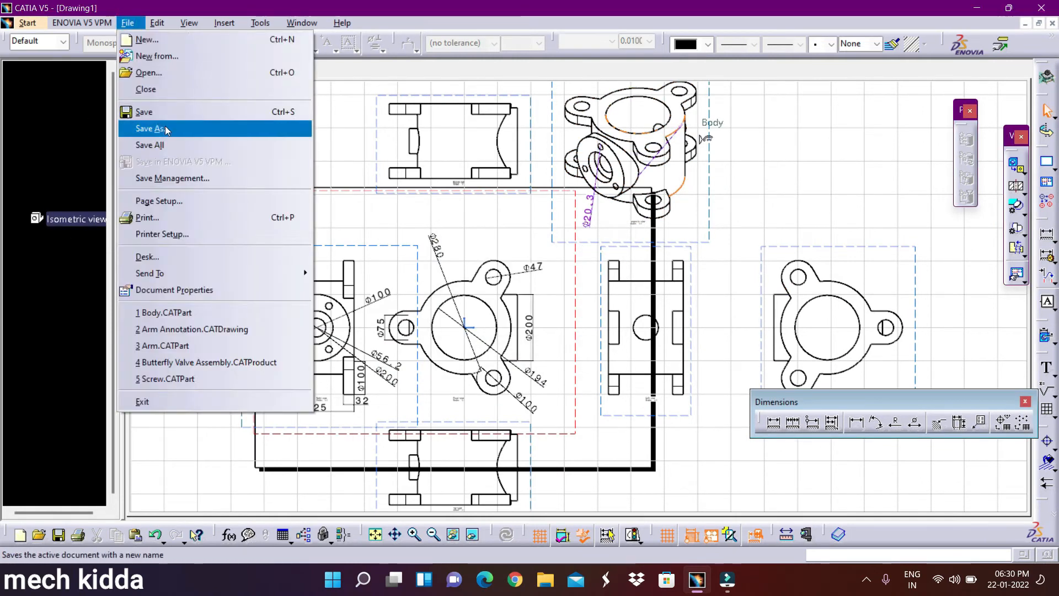
click(141, 125)
text(B)
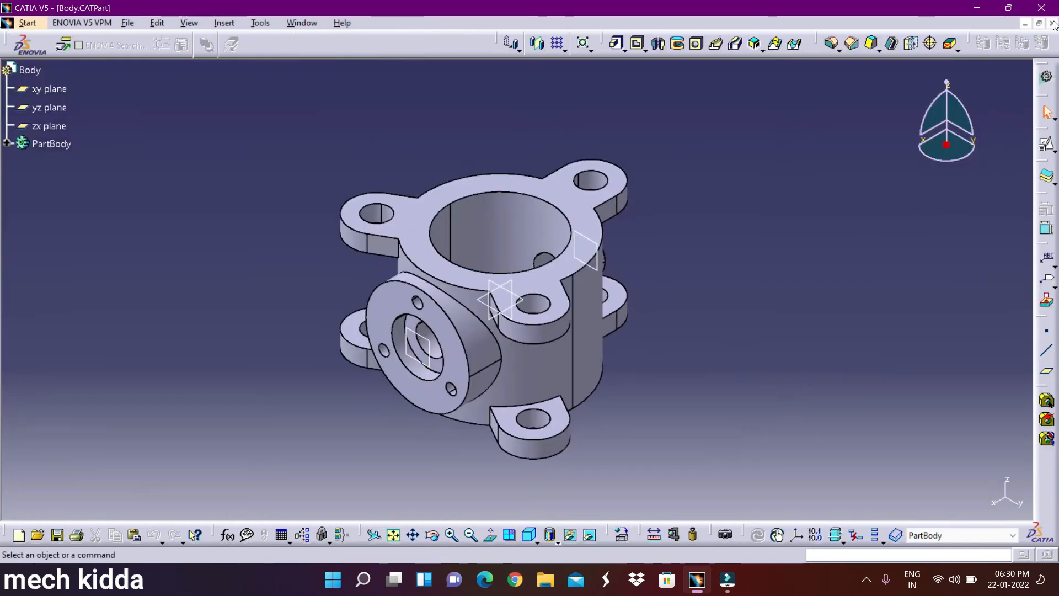
- Create a drawing of the Nut part with front, bottom and right views and add an enlarged "Nut" title
click(156, 231)
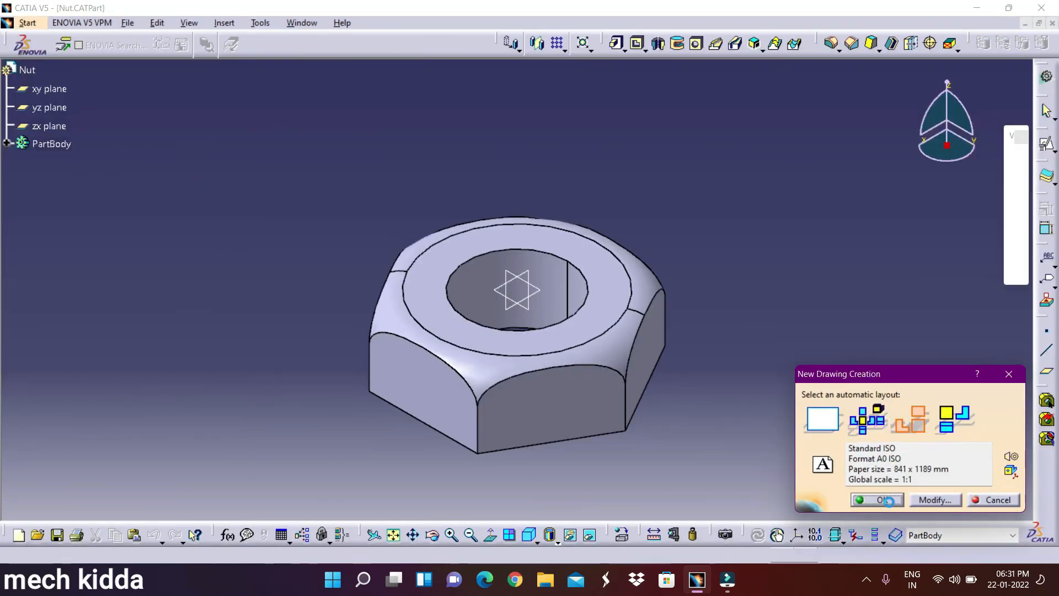
click(888, 500)
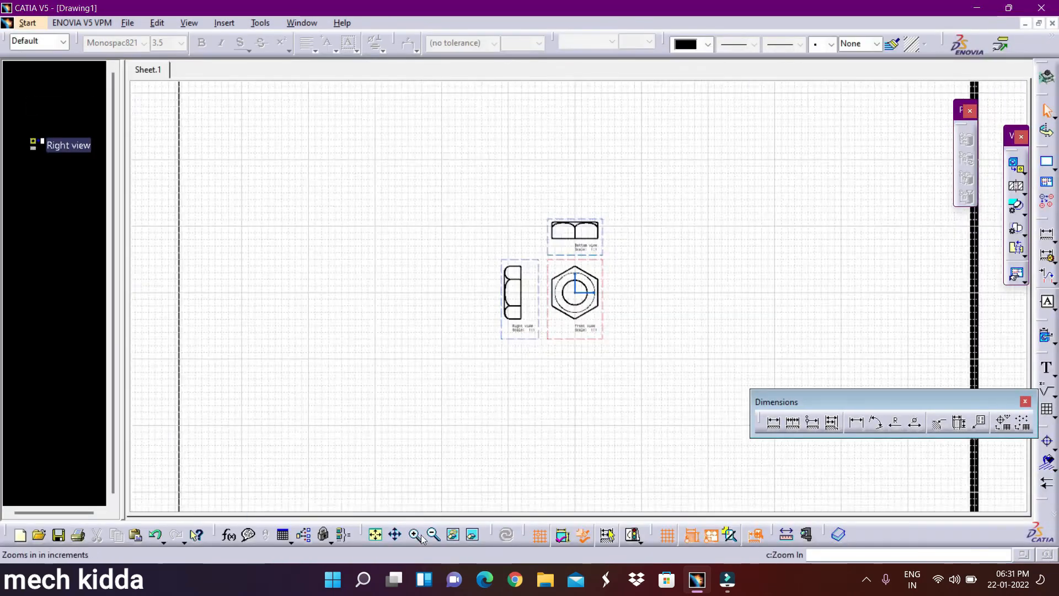
click(224, 23)
mouse_move(251, 128)
mouse_move(372, 128)
click(442, 129)
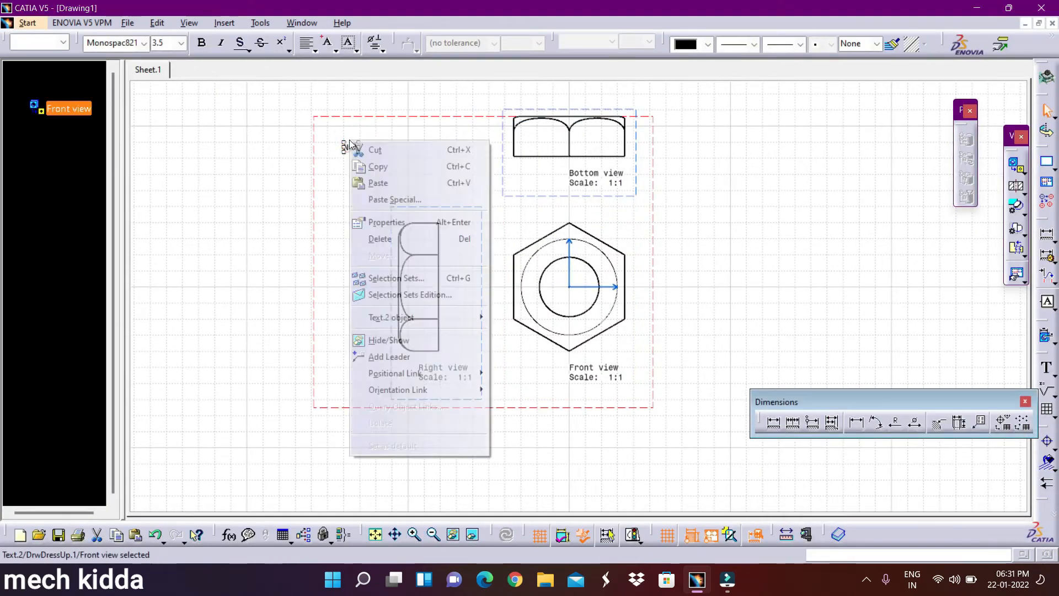
click(378, 310)
click(835, 293)
click(895, 490)
- Dimension the nut's width across flats and the radii of its chamfer circle and hole in the front view
click(568, 406)
click(774, 423)
click(614, 304)
click(696, 331)
click(773, 423)
click(598, 291)
click(704, 306)
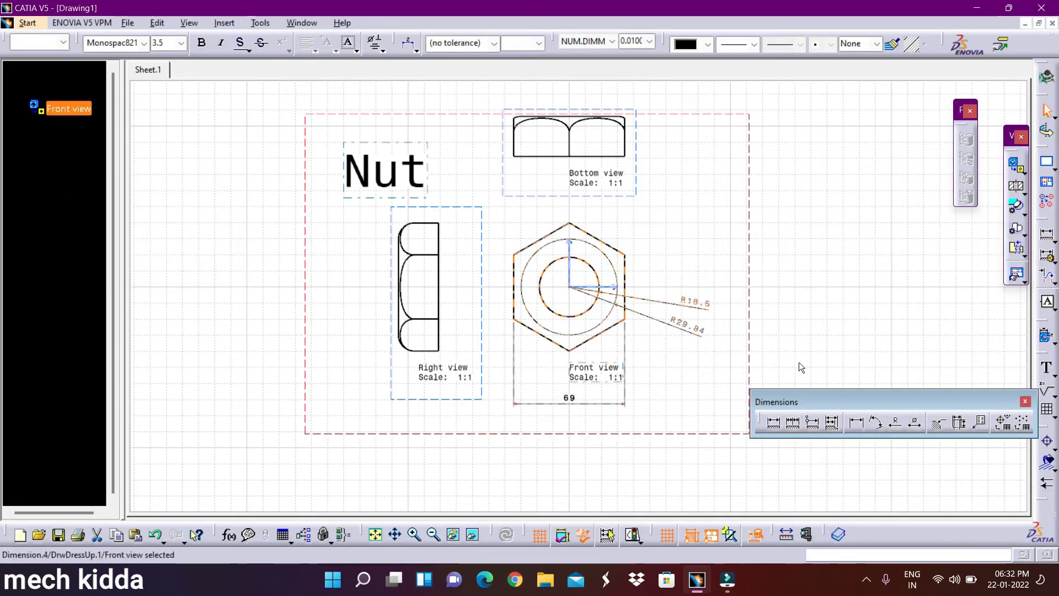
- Dimension the corner arc's radius, the chamfer face's diameter and the nut's overall height in the right view
click(774, 422)
click(385, 223)
click(401, 287)
click(374, 283)
click(463, 281)
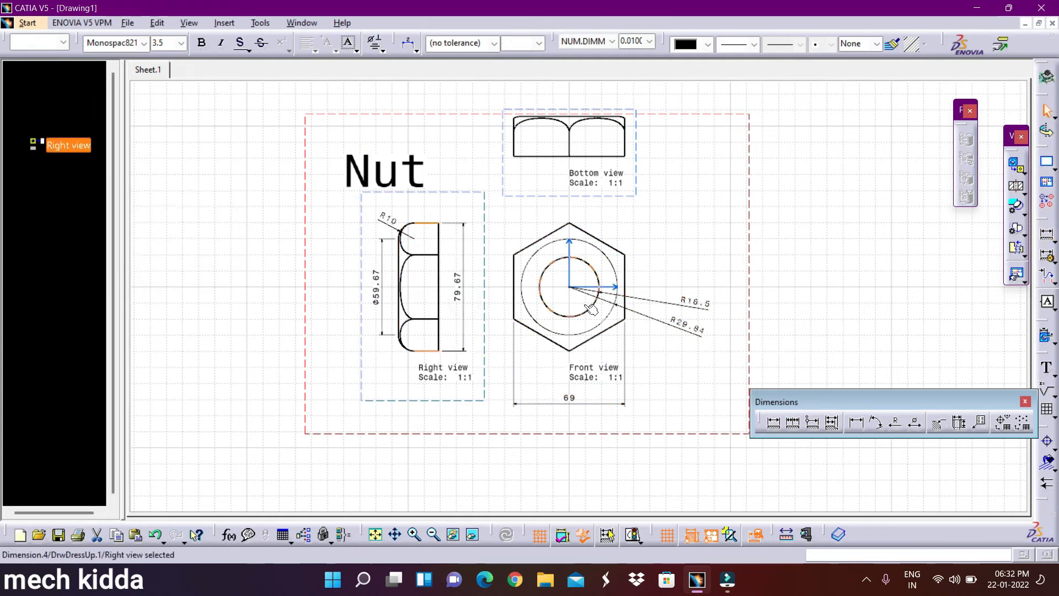
- Dimension the middle face arc's radius and the nut's thickness in the right view
right_click(431, 279)
click(461, 400)
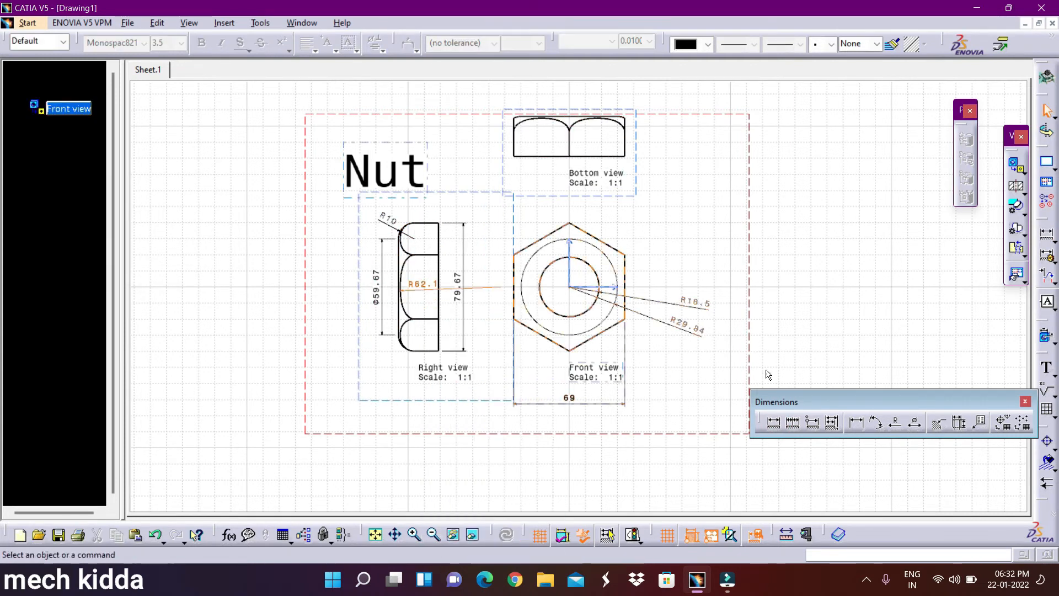
click(774, 424)
click(419, 223)
click(422, 209)
- Save the nut drawing as Nut Annotation
click(127, 23)
click(165, 124)
text(N)
text(ut Annotat)
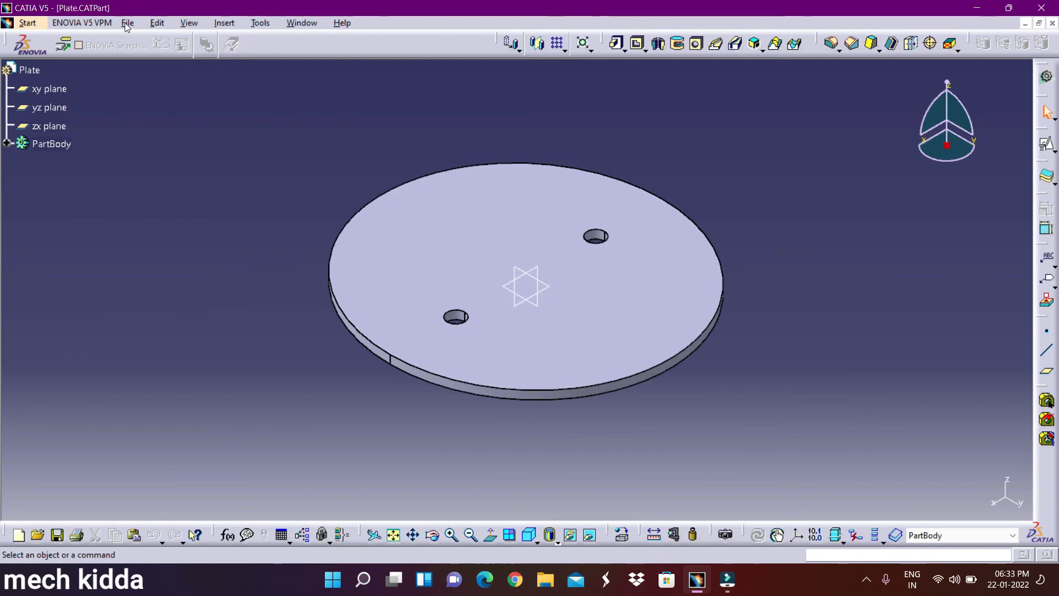
- Create a drawing of the Plate part with front, bottom and right views and add the title text "Plate"
click(28, 22)
click(213, 187)
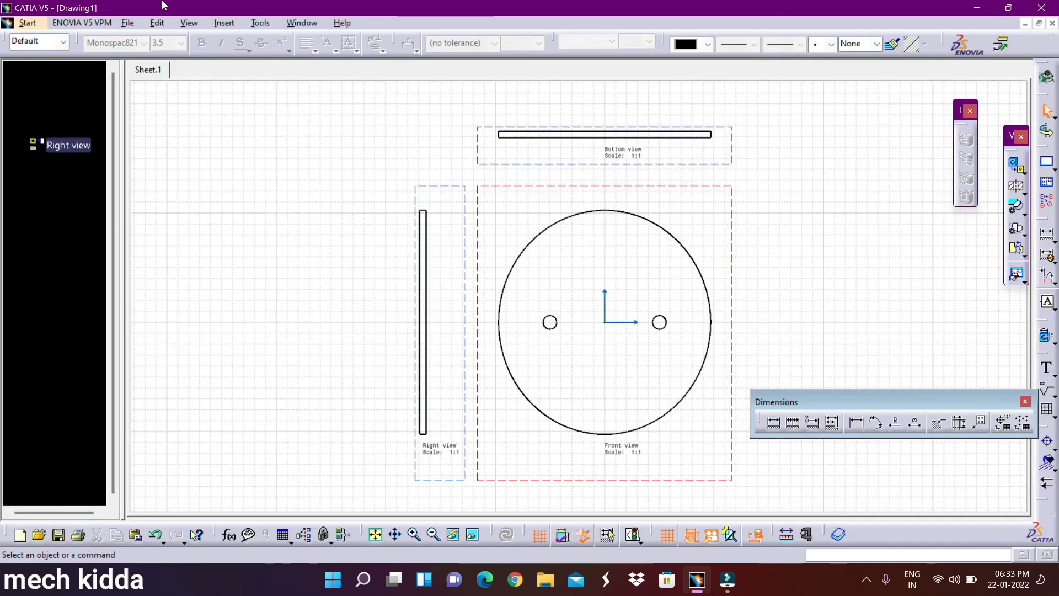
click(224, 22)
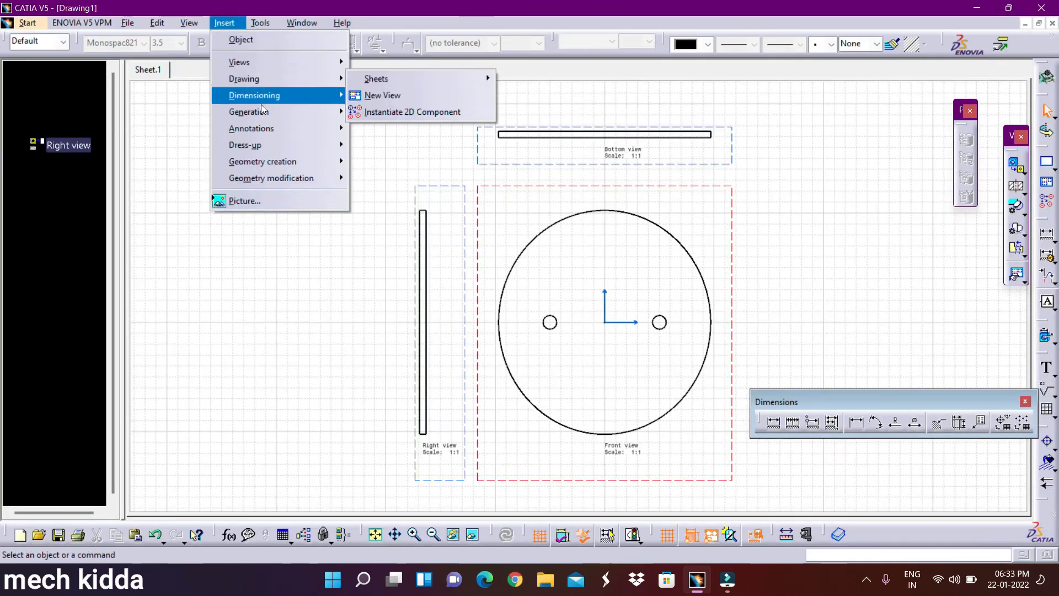
mouse_move(254, 128)
mouse_move(380, 129)
click(469, 130)
click(333, 148)
text(Plate)
click(946, 496)
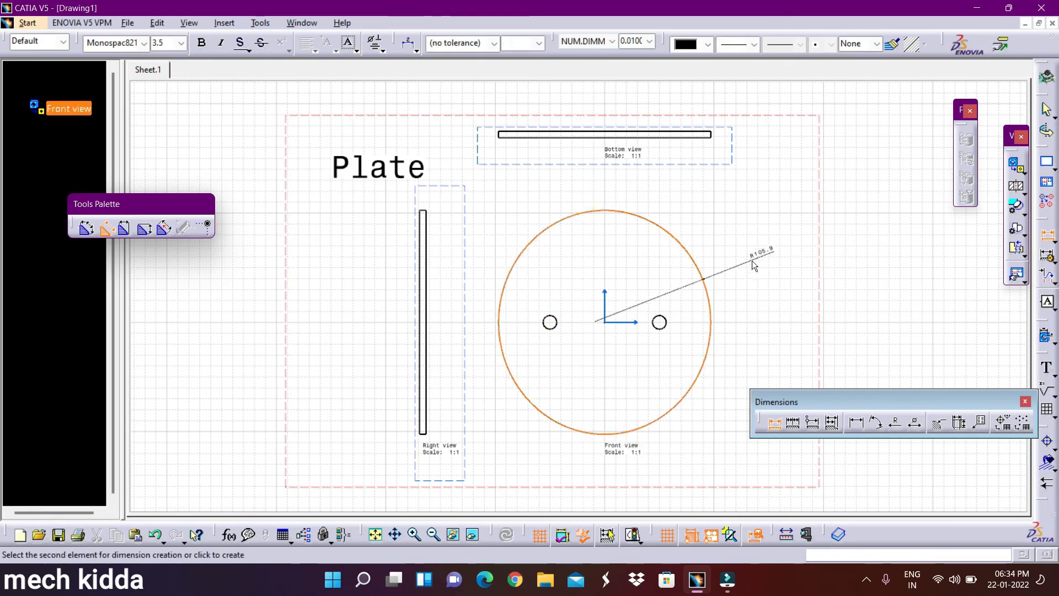
- Dimension the plate's outer radius, the right hole's radius and the hole spacing in the front view with enlarged text
click(175, 105)
click(666, 322)
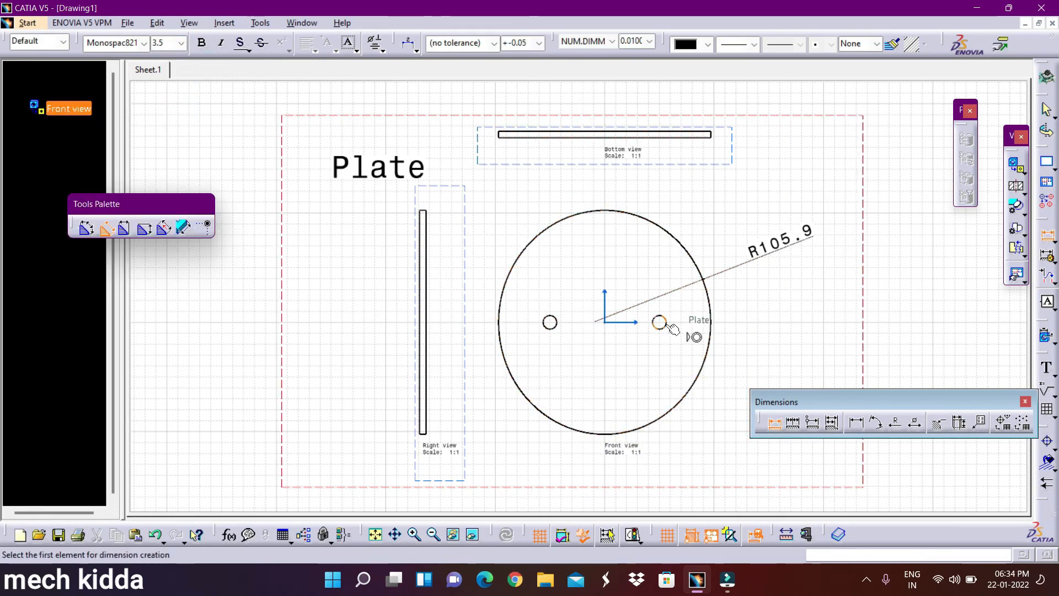
click(783, 312)
click(182, 43)
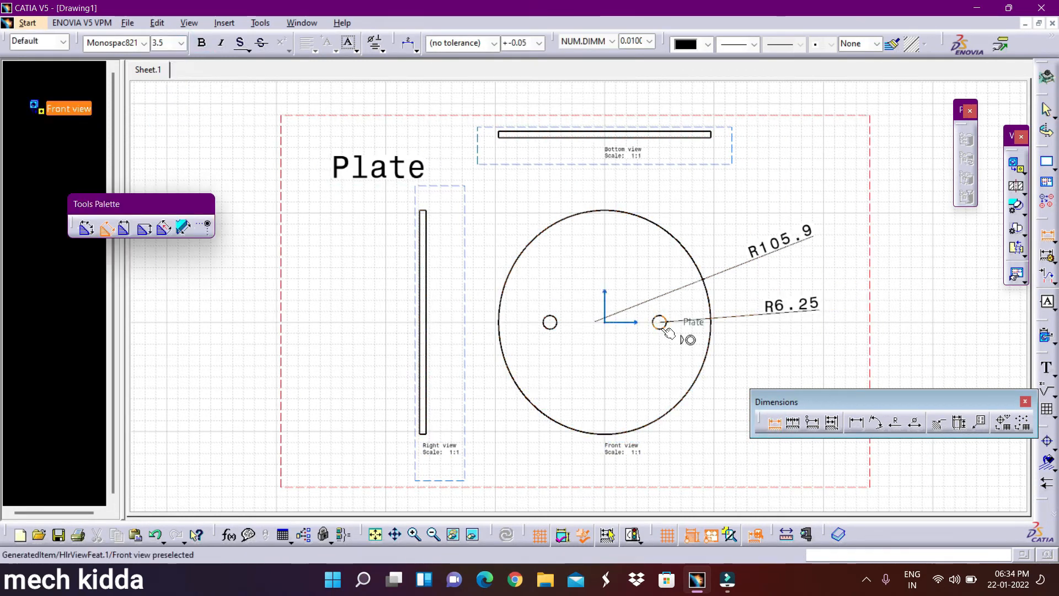
click(598, 472)
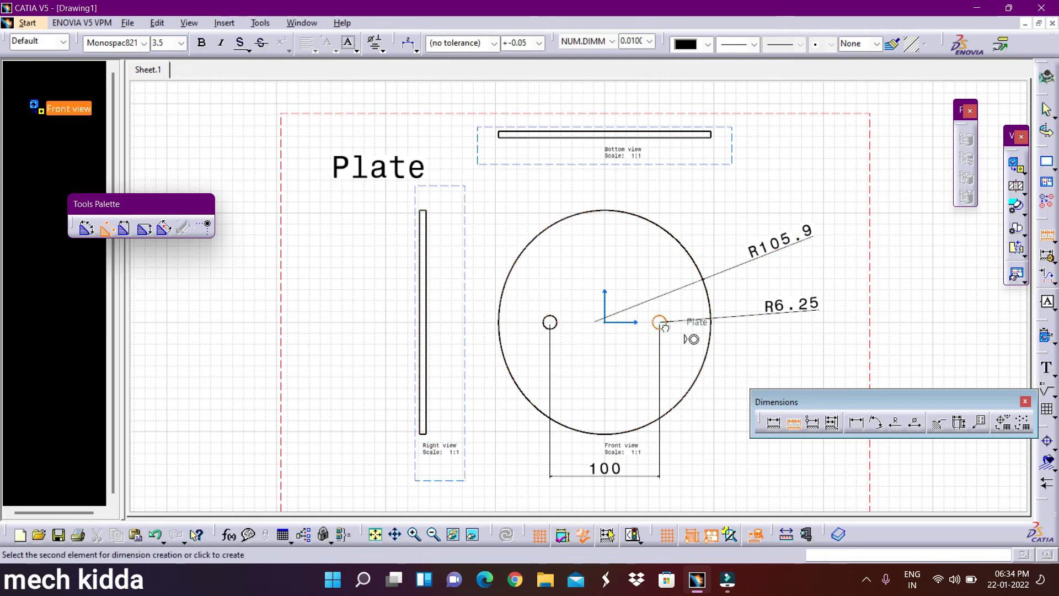
- Dimension the right hole's distance from the plate's centre and the plate's thickness in the right view, using 10 mm text
click(662, 390)
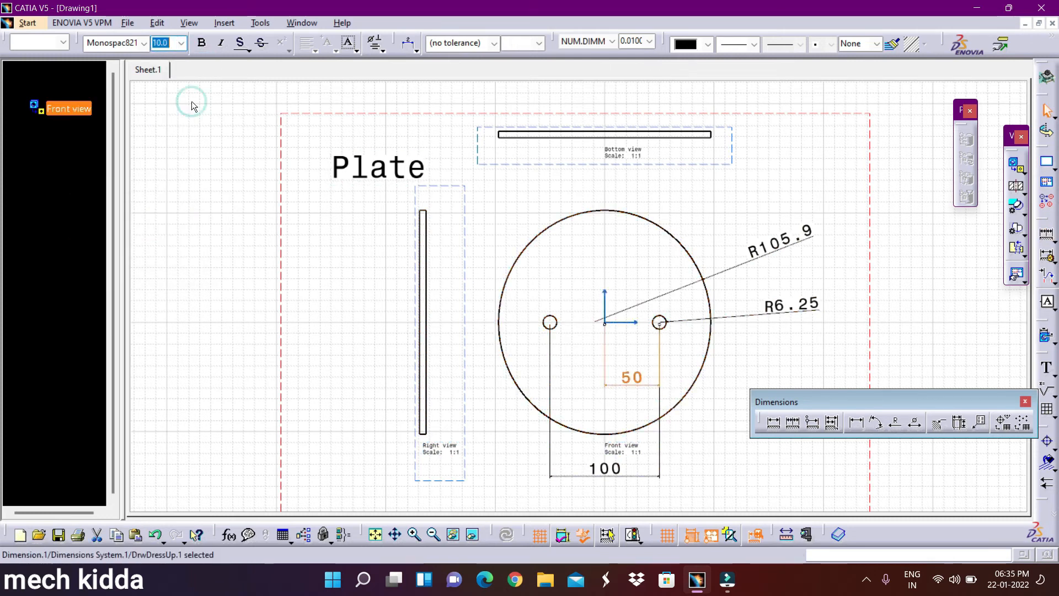
click(774, 423)
click(423, 210)
click(428, 200)
click(182, 45)
click(190, 101)
- Dimension the plate's height beside the right view with 10 mm text
click(775, 421)
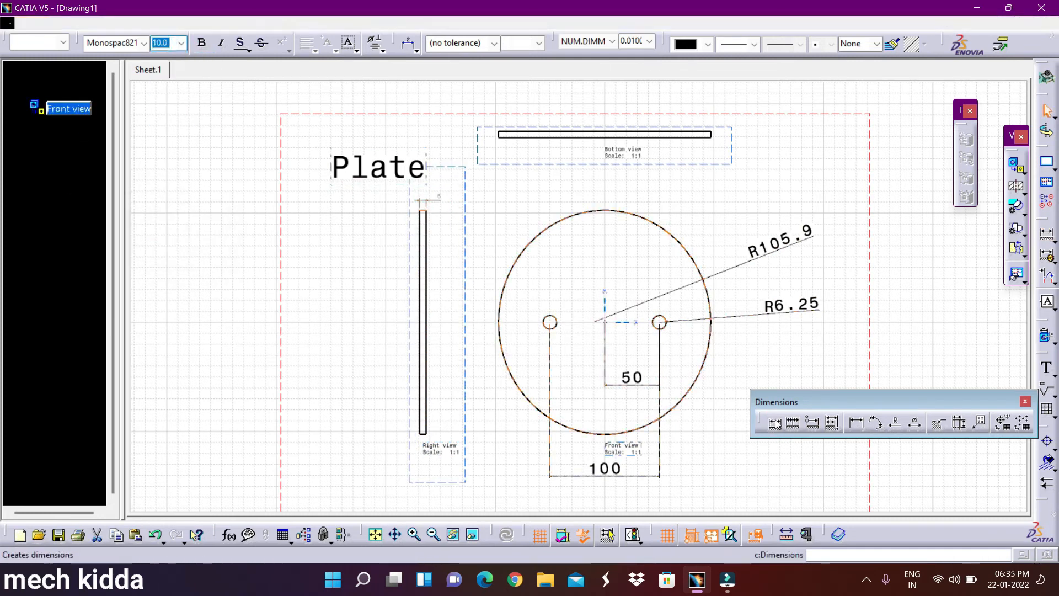
click(424, 435)
click(456, 323)
click(182, 44)
click(190, 101)
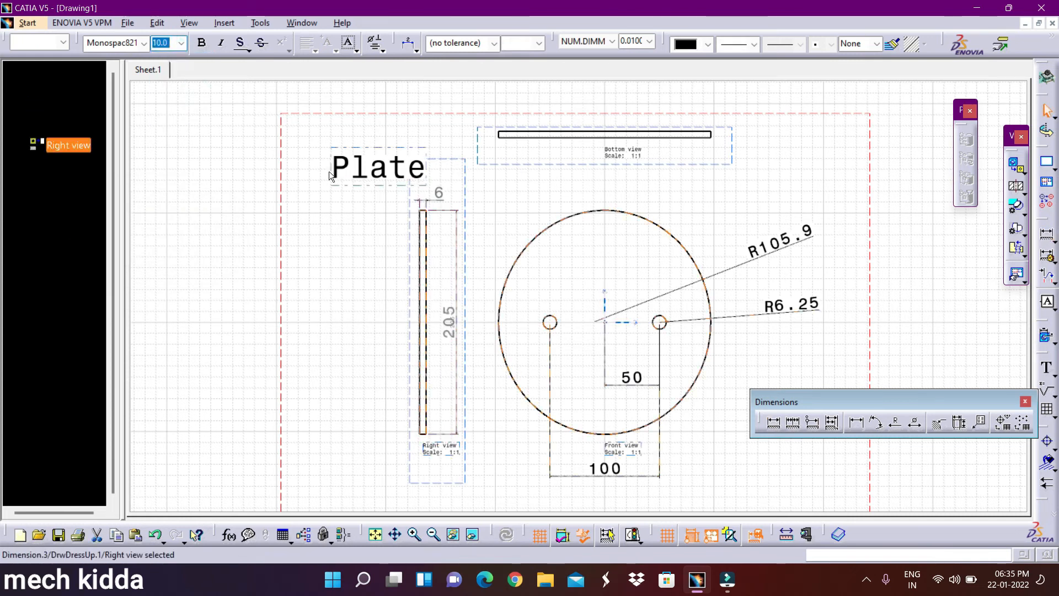
- Save the plate drawing as Plate Annotation
click(127, 23)
click(160, 126)
text(Plate Annotation)
key(Return)
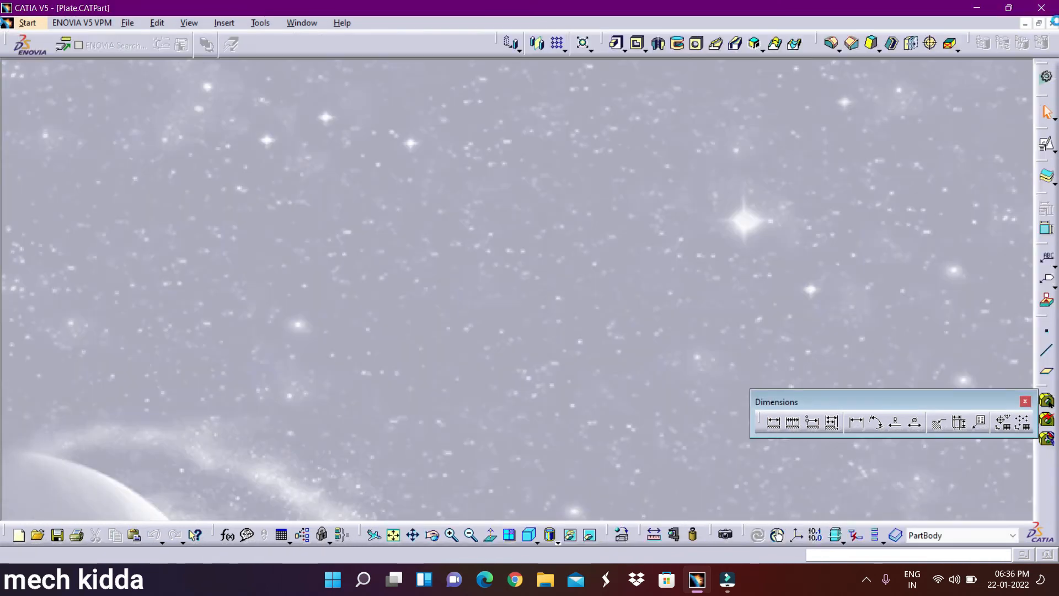
- Create a drawing of the Retainer part with front, bottom and right views and add the title text "Retainer"
key(ctrl+o)
click(186, 289)
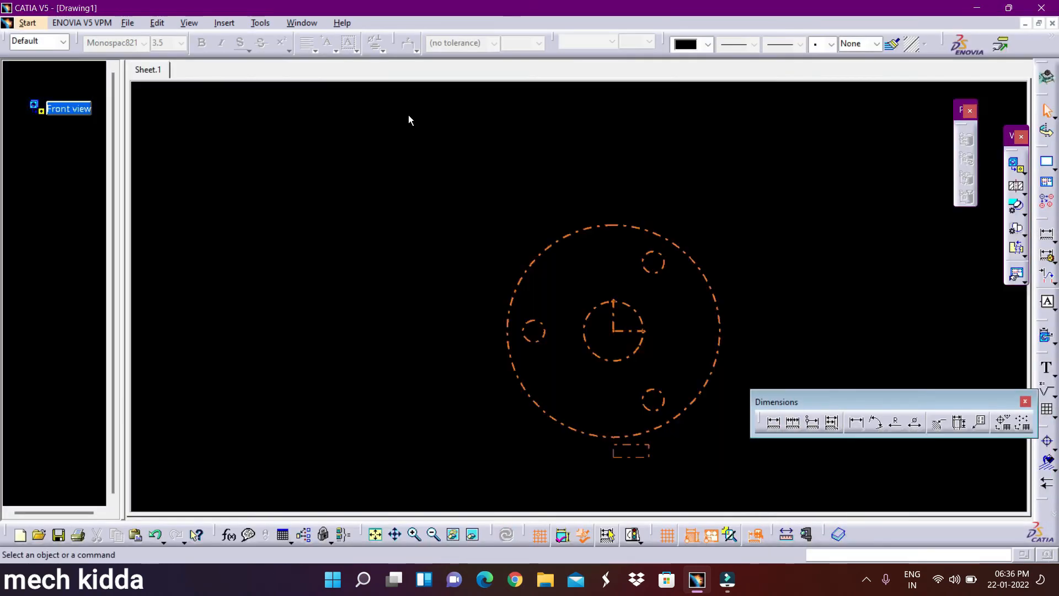
click(224, 23)
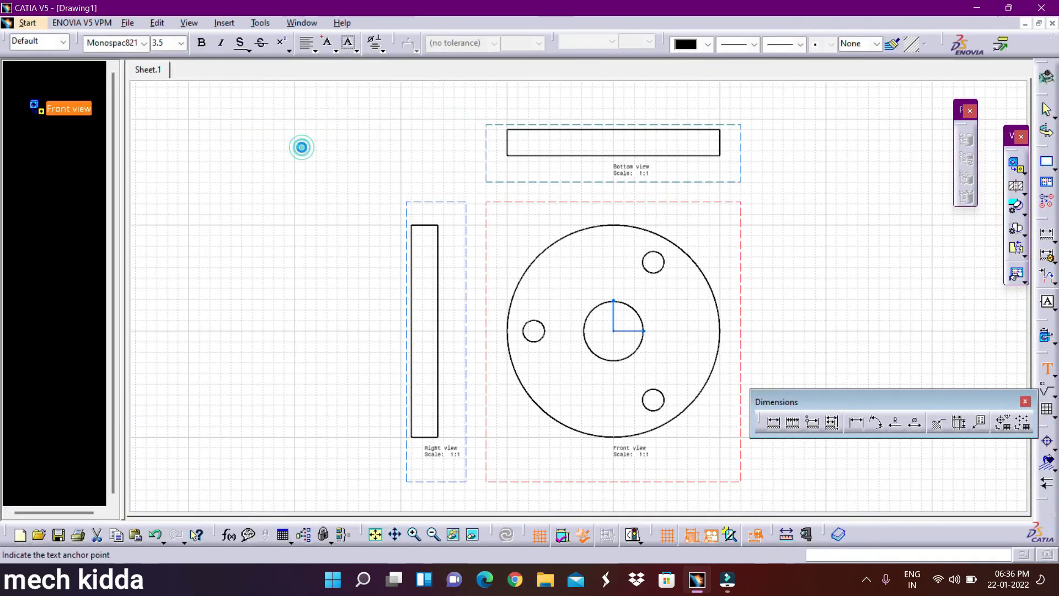
click(180, 45)
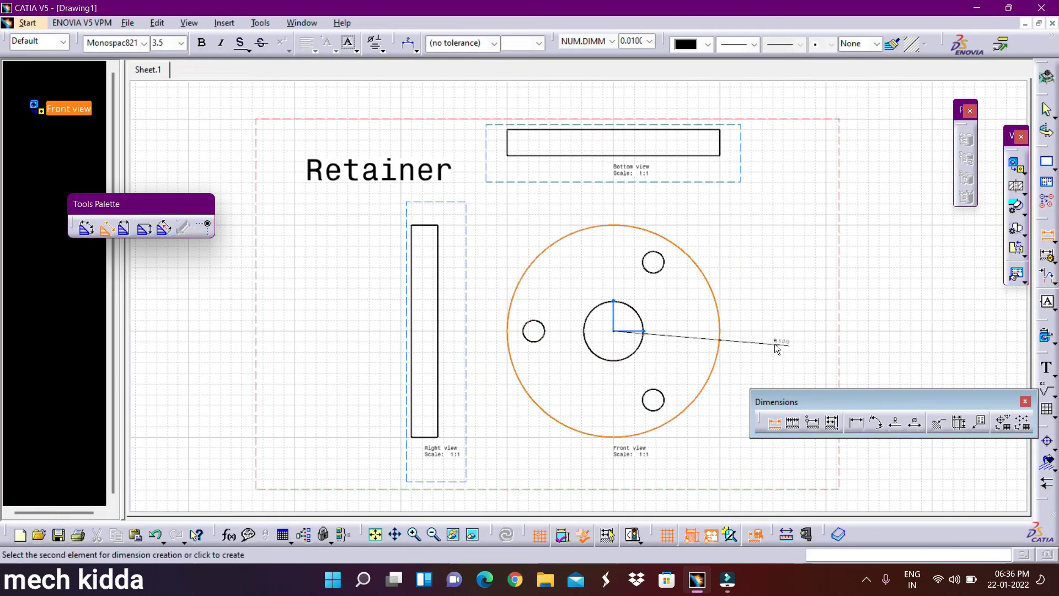
- Dimension the radius of the retainer's outer circle in the front view with 10 mm text
click(780, 338)
click(180, 43)
click(169, 99)
- Dimension the radii of the retainer's central bore and upper-right hole in the front view with 10 mm text
click(233, 23)
click(515, 125)
click(638, 315)
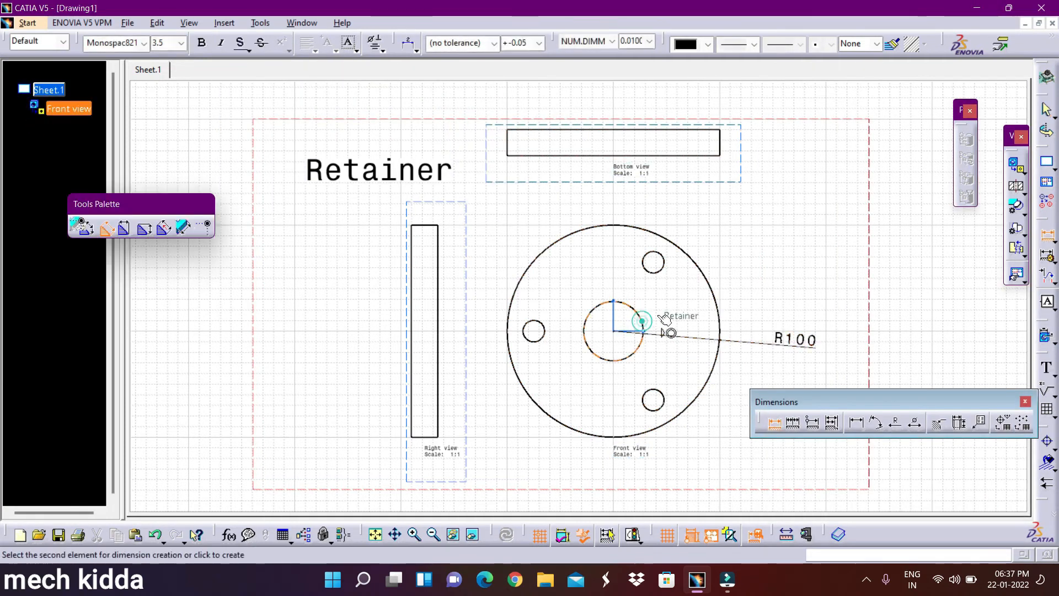
click(181, 43)
click(168, 99)
click(767, 266)
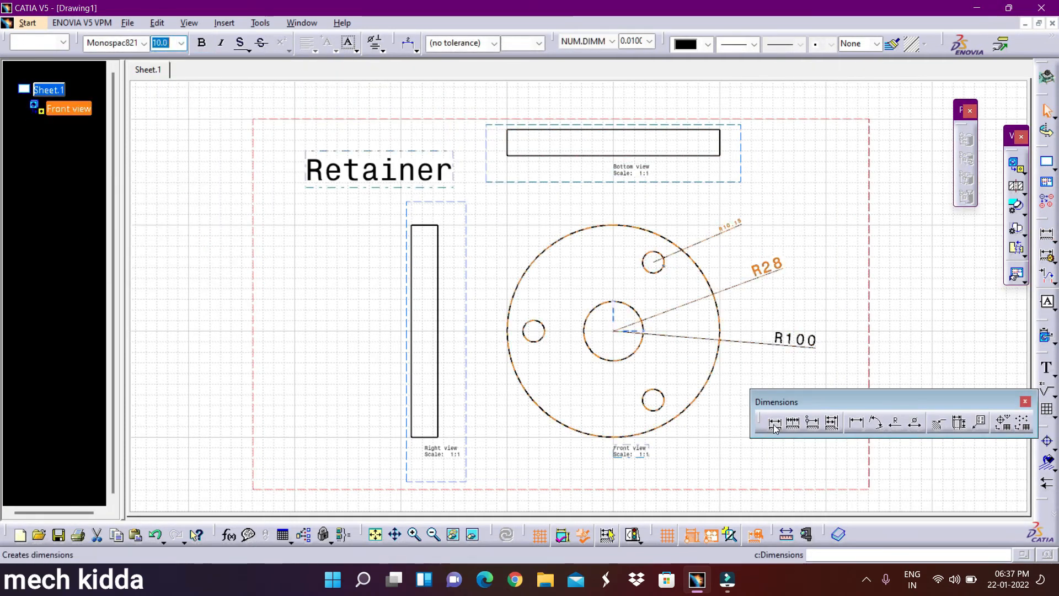
click(775, 423)
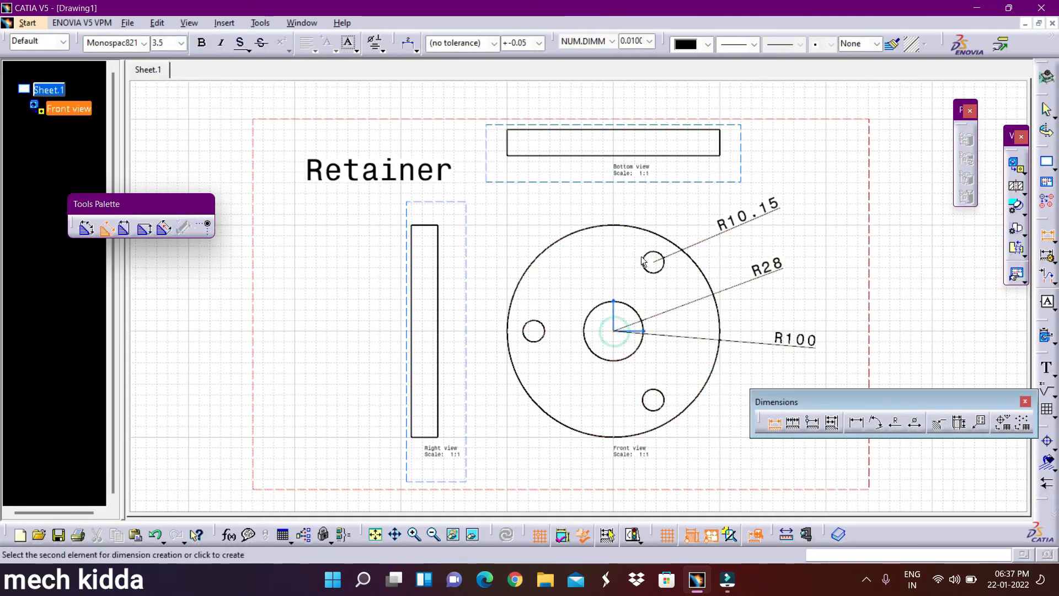
right_click(645, 298)
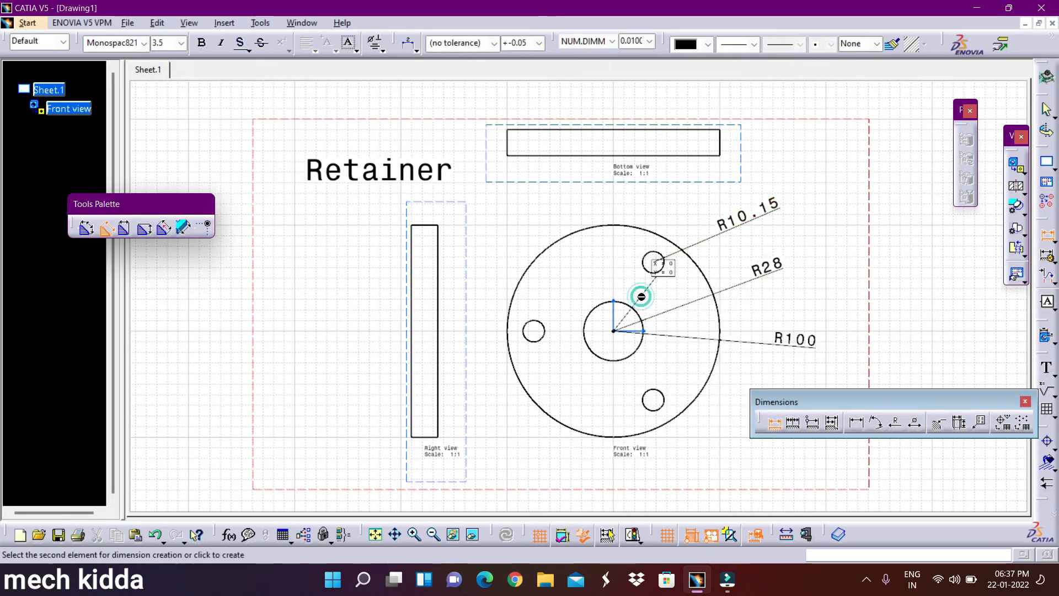
key(Escape)
- Add a leader note "x3" in 10 mm text to the retainer's upper-right hole in the front view
click(224, 23)
mouse_move(272, 127)
mouse_move(371, 128)
click(496, 142)
click(663, 268)
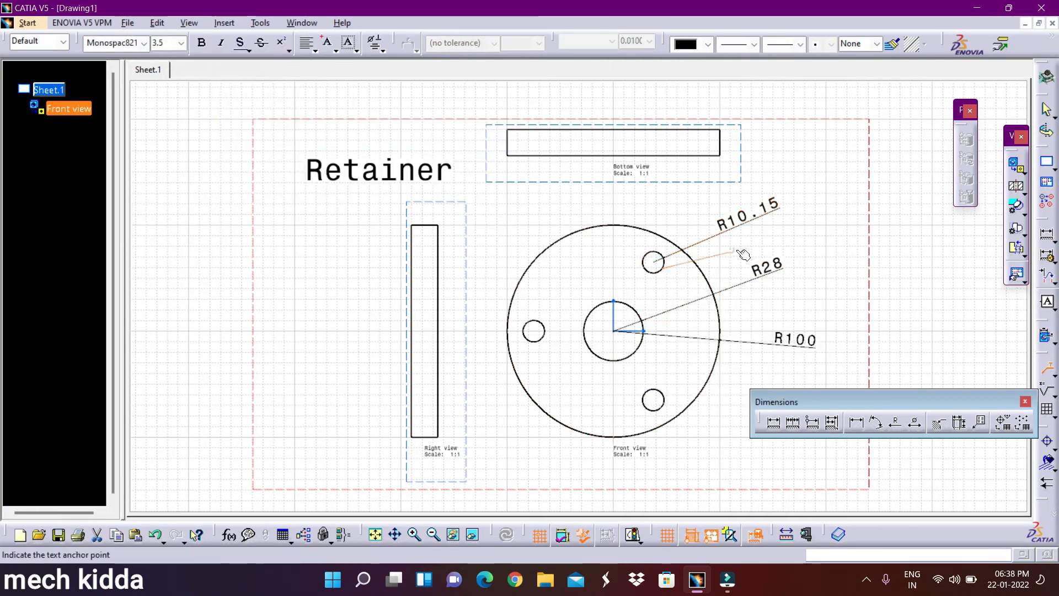
click(734, 251)
text(x3)
click(942, 497)
click(180, 42)
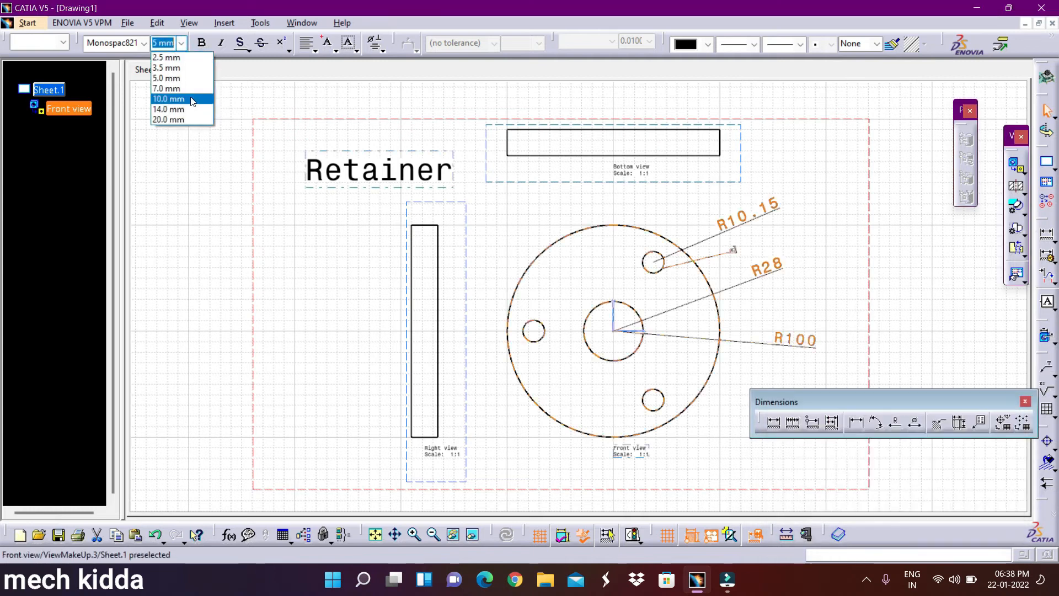
- Dimension the retainer's height beside the right view with 10 mm text
click(775, 423)
click(428, 438)
click(453, 215)
click(180, 43)
click(165, 99)
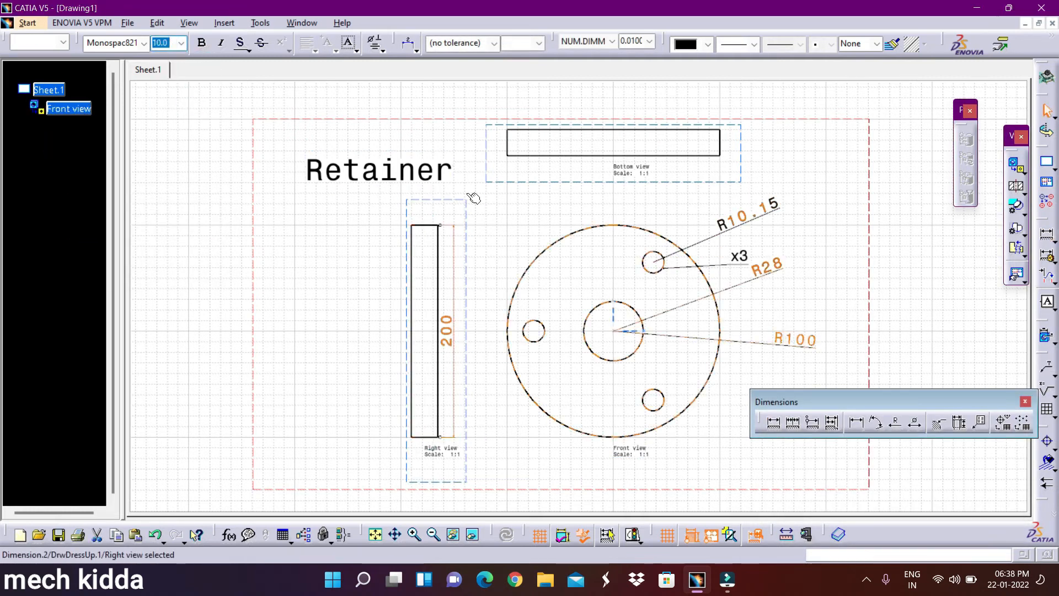
- Dimension the retainer's thickness above the right view
click(775, 422)
click(424, 224)
click(436, 308)
click(620, 315)
click(441, 282)
click(425, 207)
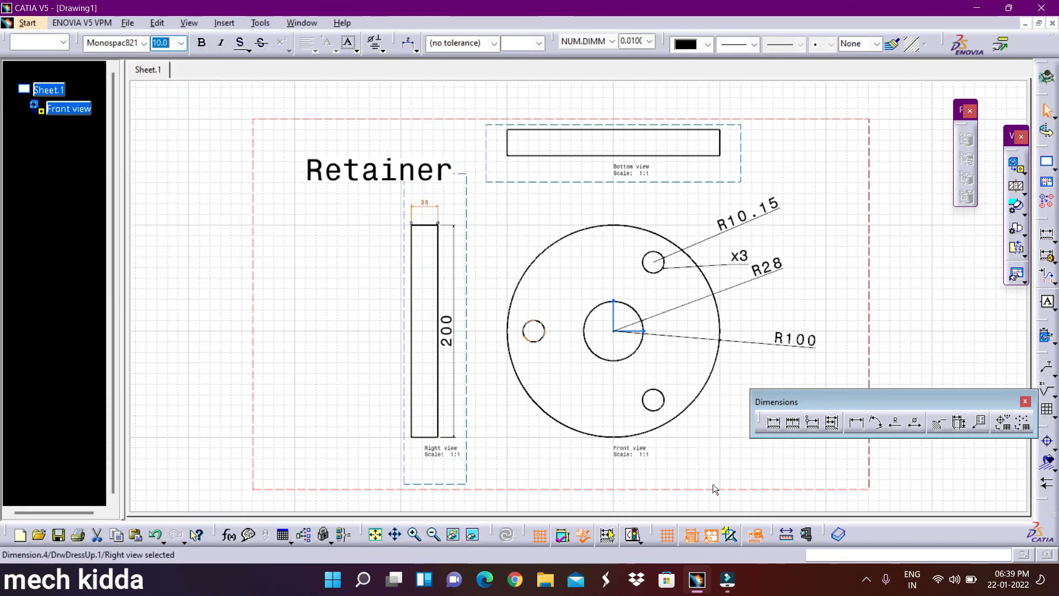
- Save the retainer drawing as Retainer Annotation
click(162, 129)
text(Reta)
text(iner Annot)
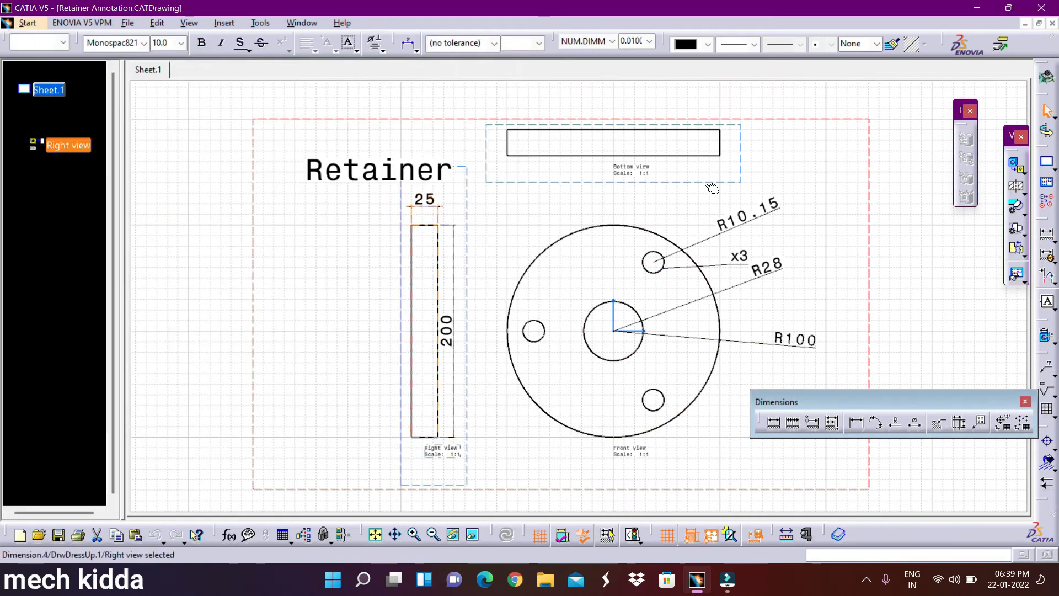
- Open the Screw part and create a drawing of it with front, bottom and right views
click(452, 398)
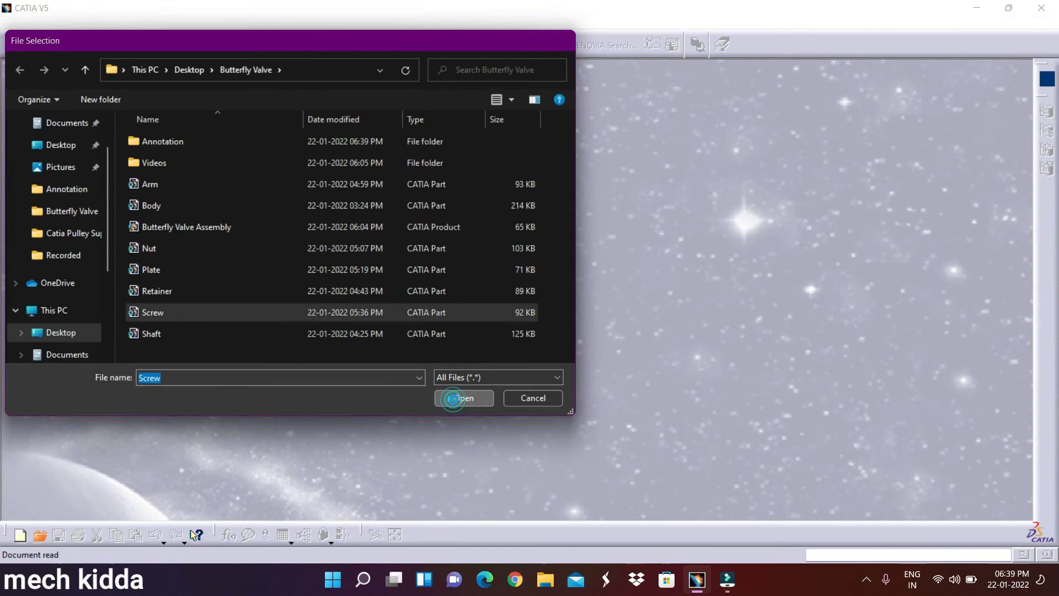
click(27, 22)
click(228, 184)
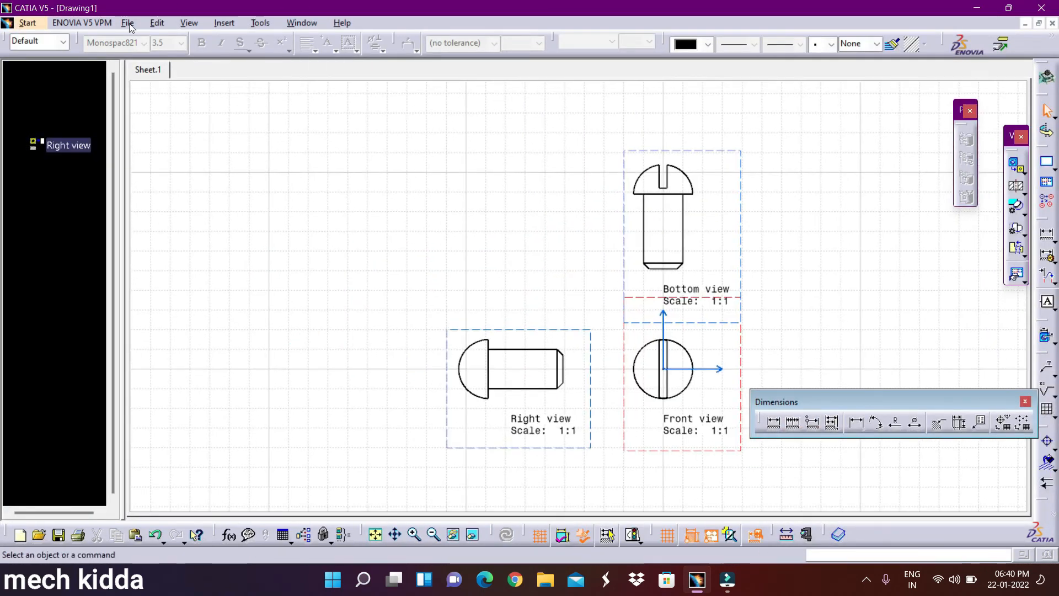
- Add the title text "Screw" above the right view of the drawing
click(224, 23)
click(461, 123)
click(397, 227)
text(Screw)
click(938, 497)
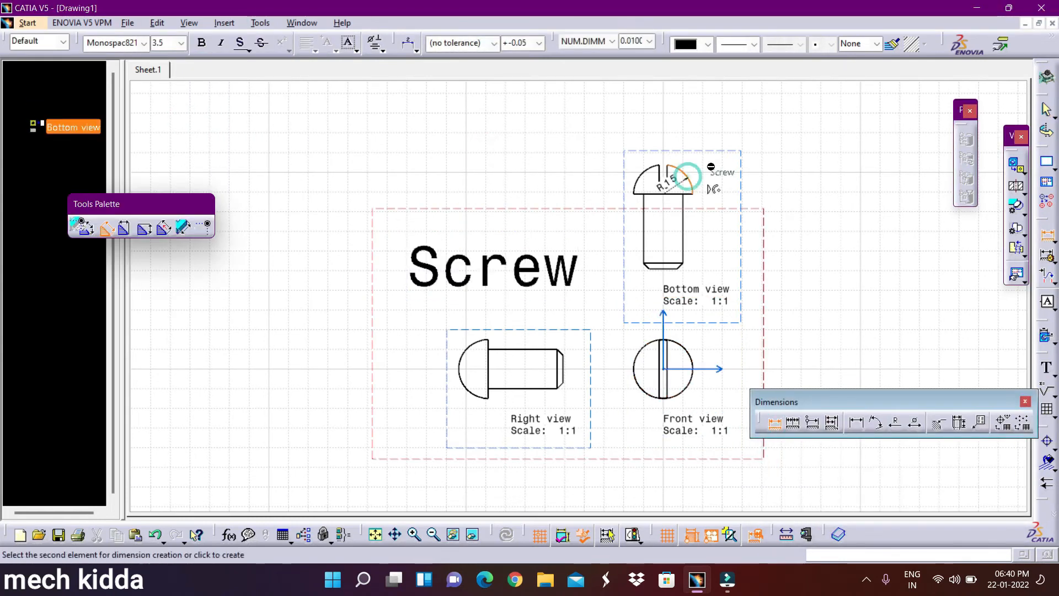
- Dimension the screw's head radius, shank width, end chamfer and shank length in the bottom view
click(704, 166)
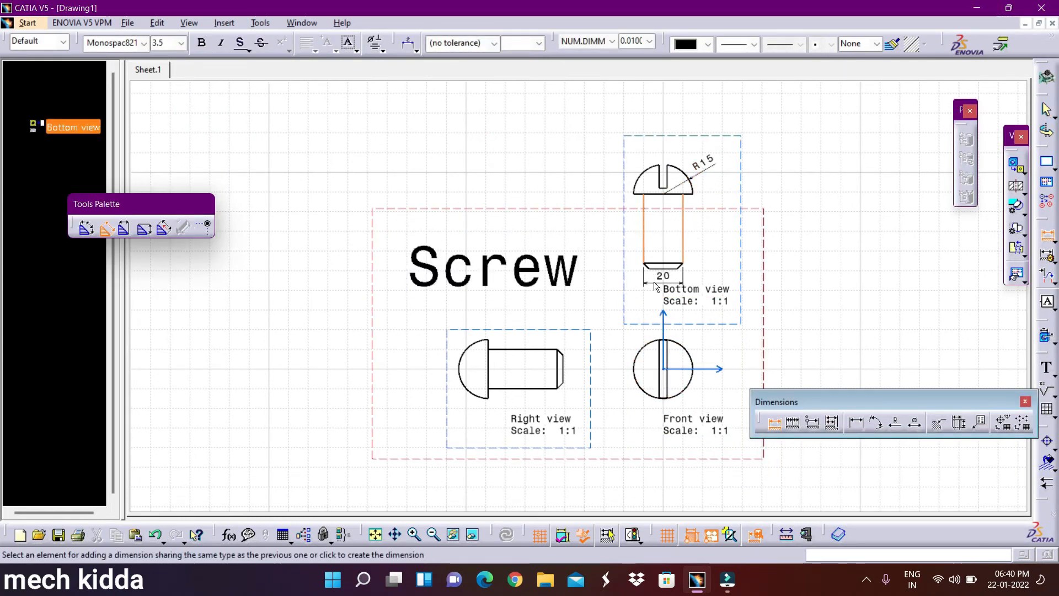
click(660, 267)
click(720, 259)
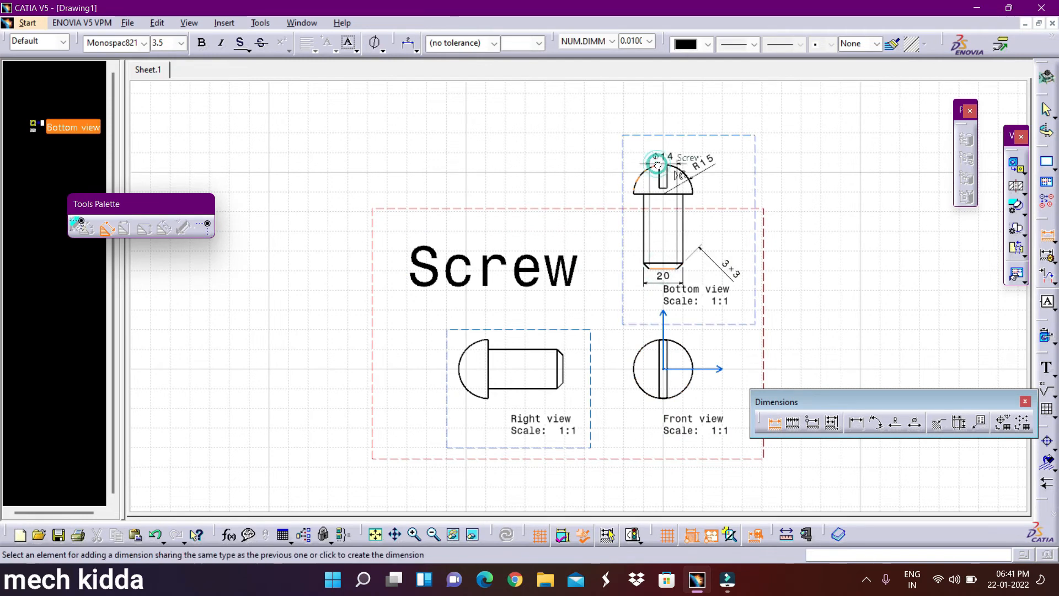
click(782, 232)
- Dimension the screw head's radius and the slot's width and length in the front view
click(775, 422)
click(690, 381)
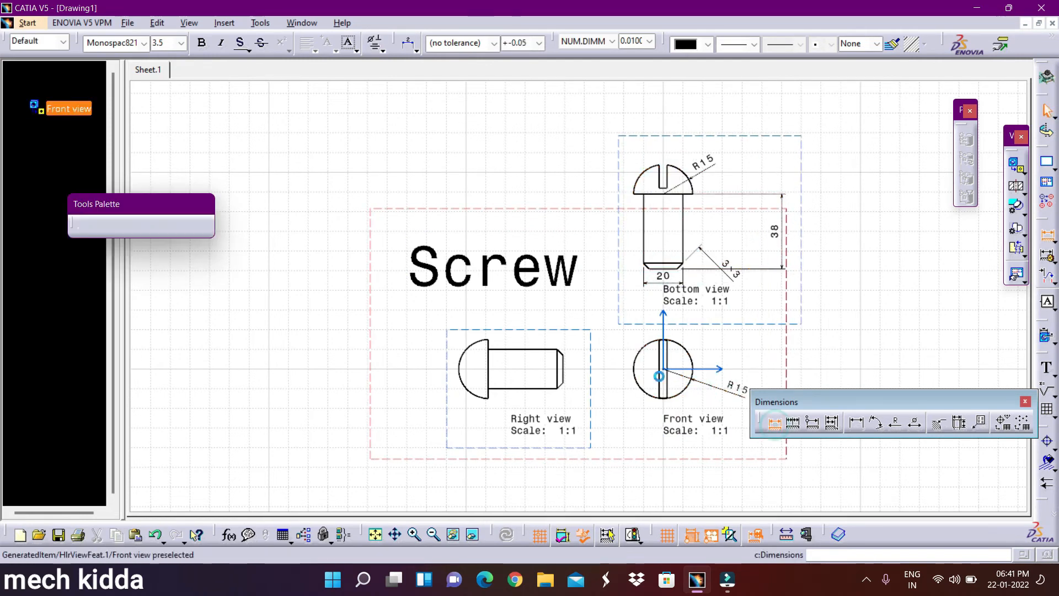
click(665, 410)
click(659, 379)
click(615, 370)
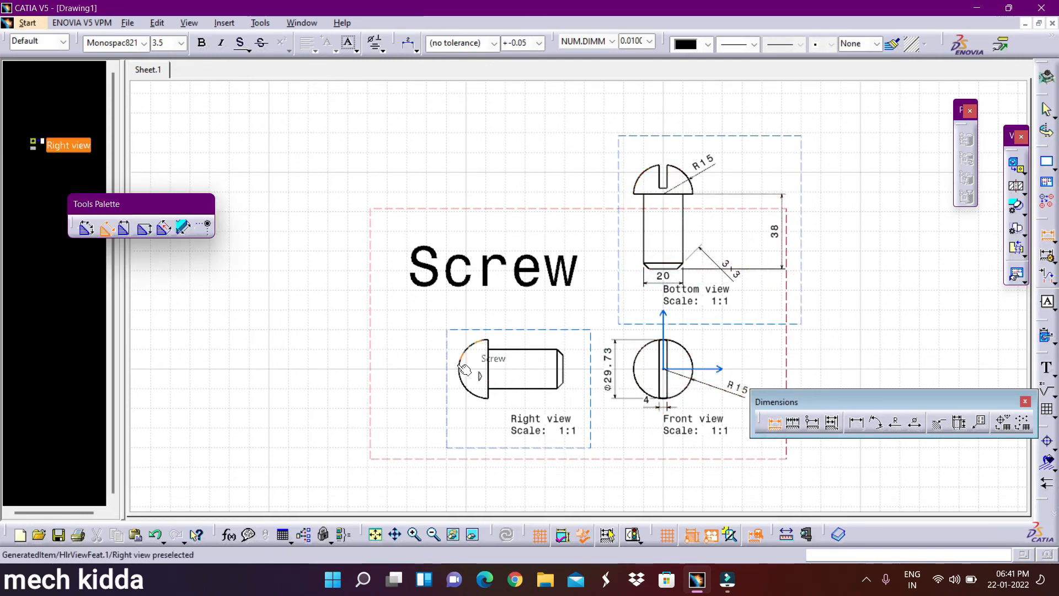
click(563, 368)
click(519, 329)
right_click(519, 329)
click(717, 369)
- Save the screw drawing as Screw Annotation
click(128, 23)
click(165, 126)
text(Screw Annotation)
key(Return)
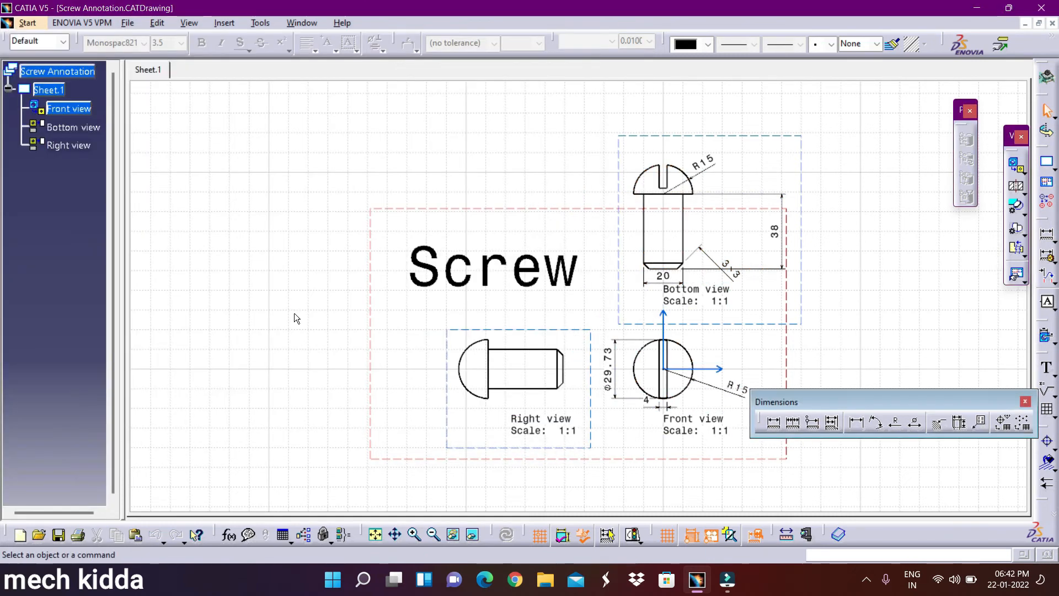
- Open the Shaft part and create a drawing of it with front, bottom and right views
key(super+e)
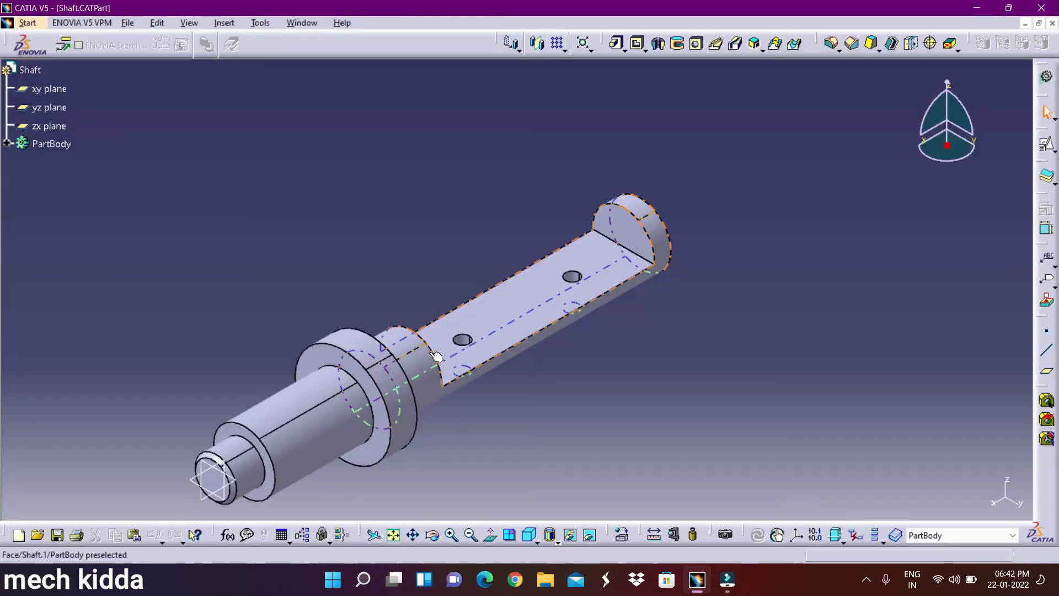
click(28, 22)
mouse_move(110, 56)
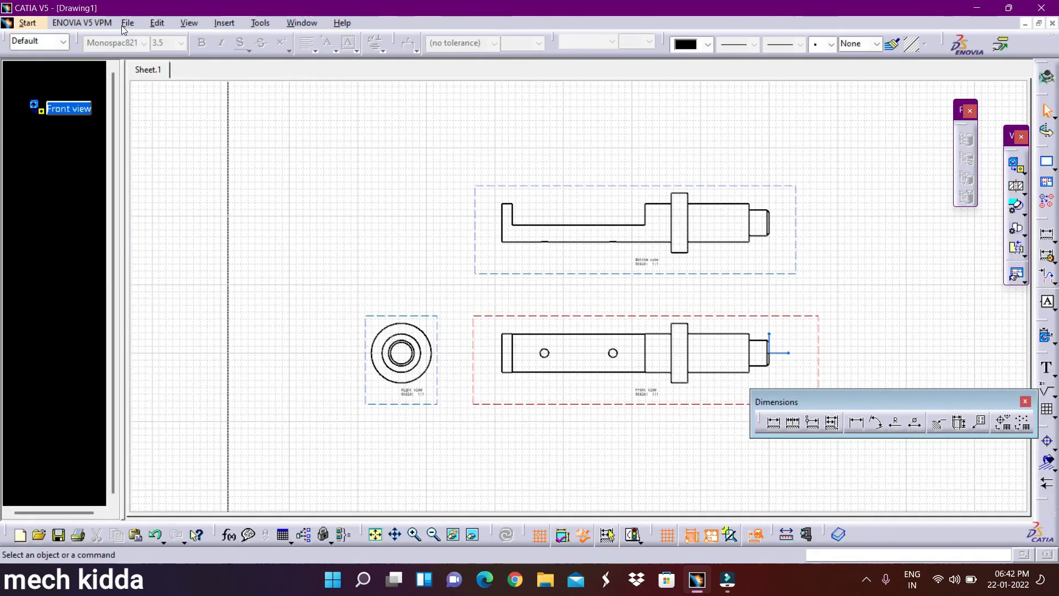
- Add the title text "Shaft" in 20 mm text above the right view
click(224, 22)
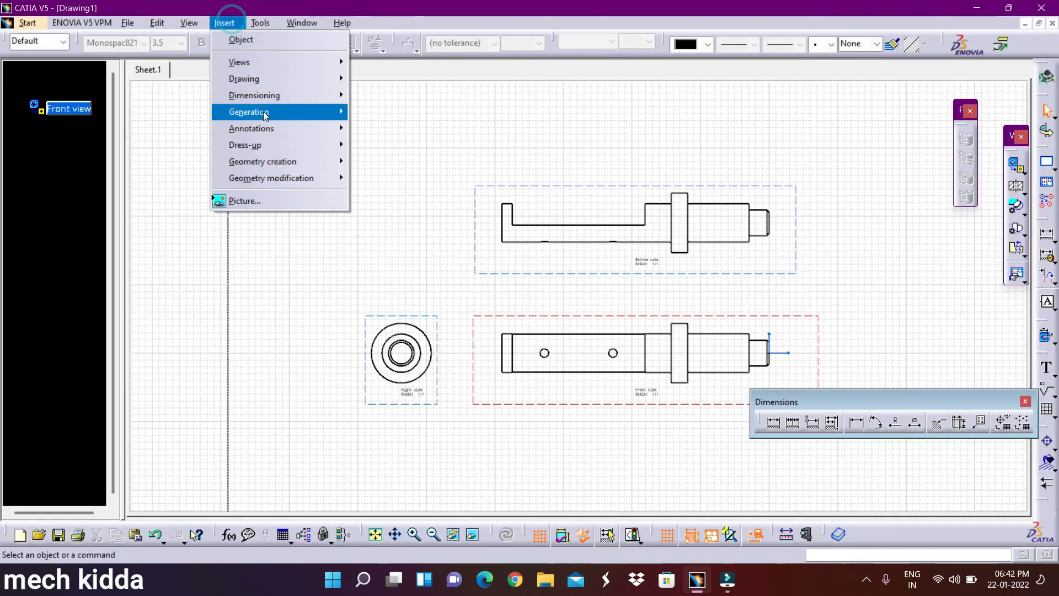
click(375, 111)
click(407, 204)
text(Shaft)
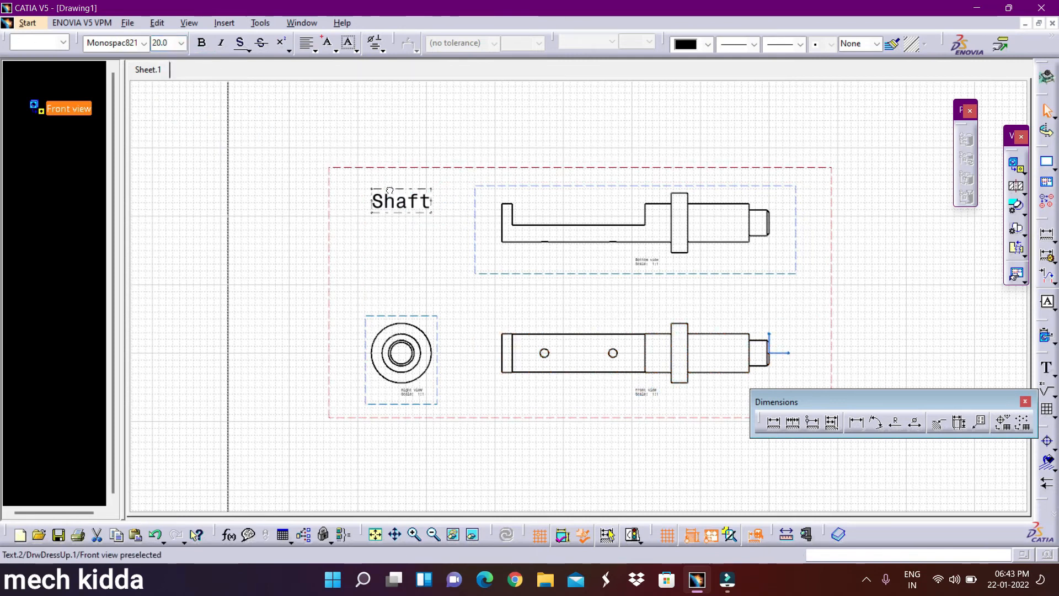
- Dimension the shaft's overall length above the bottom view with 10 mm text
click(773, 423)
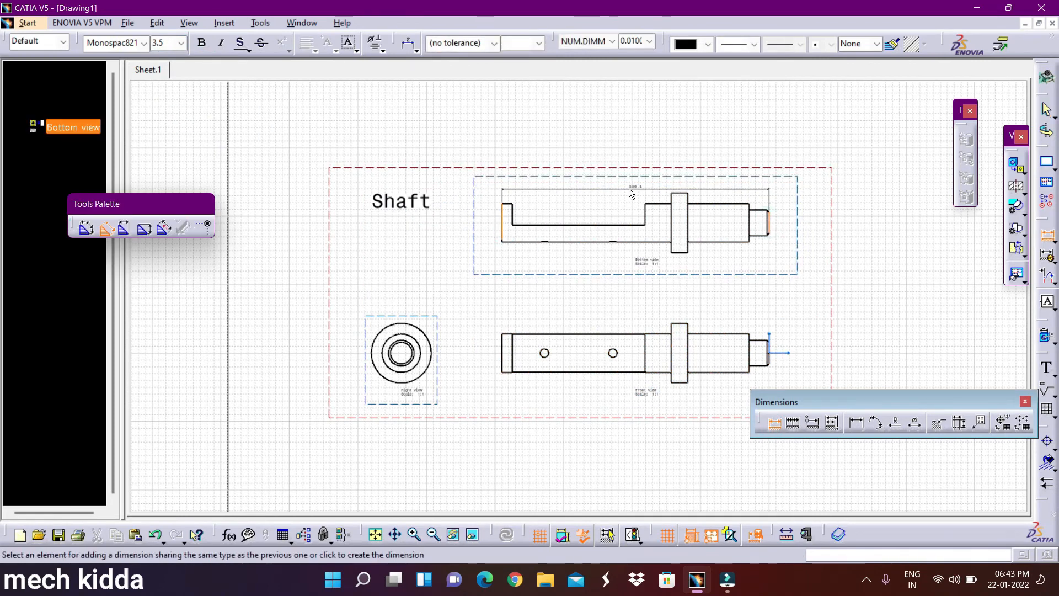
click(630, 182)
click(181, 44)
click(178, 117)
click(181, 44)
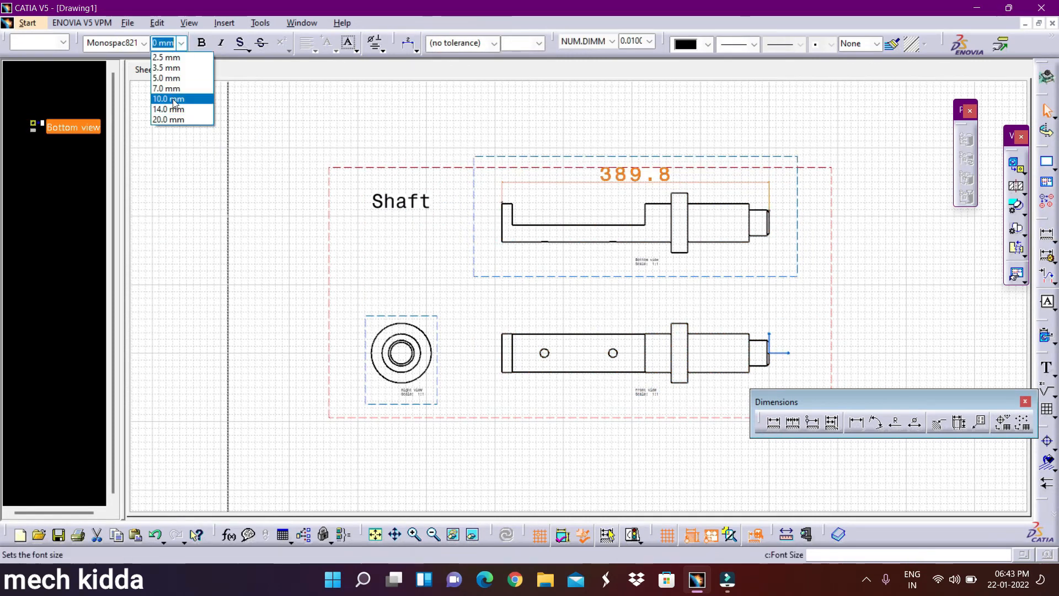
click(178, 100)
- Dimension the flat cutout's length and the distance from the shaft's left end to the collar in the bottom view
click(774, 423)
click(575, 225)
click(579, 198)
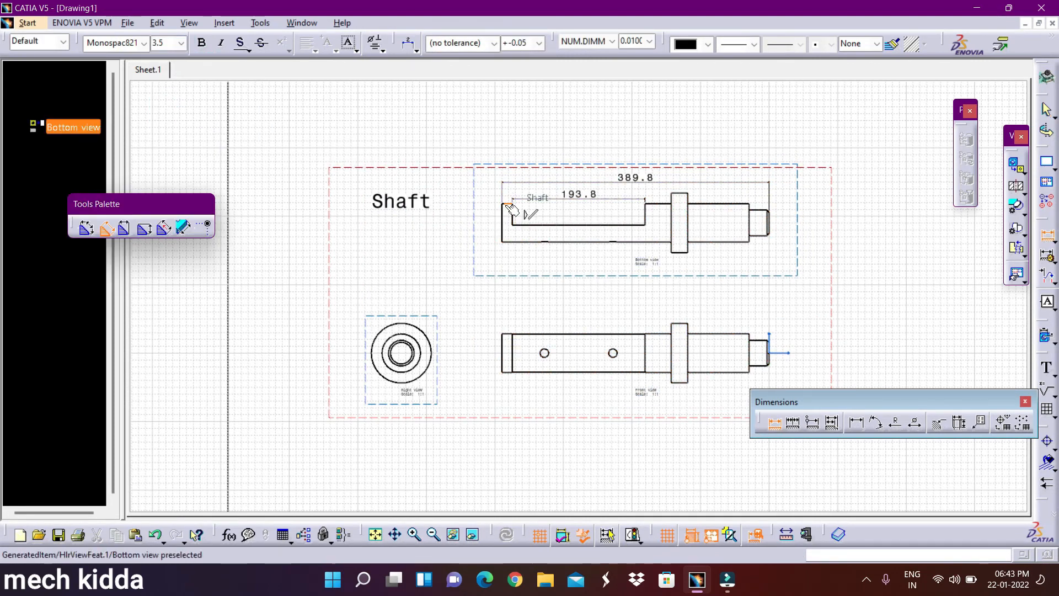
click(534, 154)
click(350, 168)
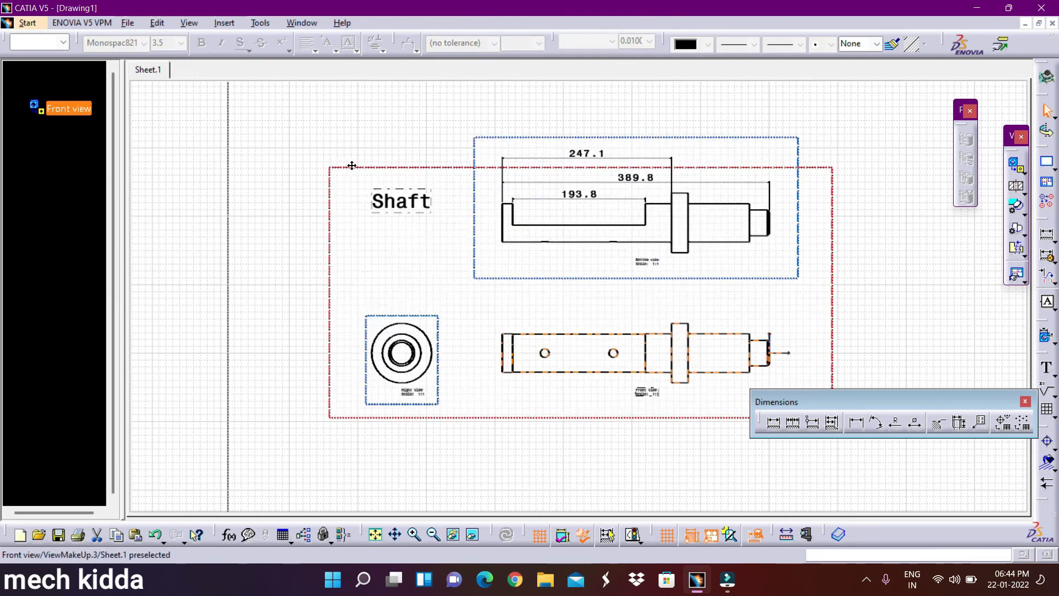
- Dimension the collar's width above the bottom view with 10 mm text
click(773, 428)
click(679, 194)
click(680, 159)
click(181, 44)
click(183, 108)
click(181, 43)
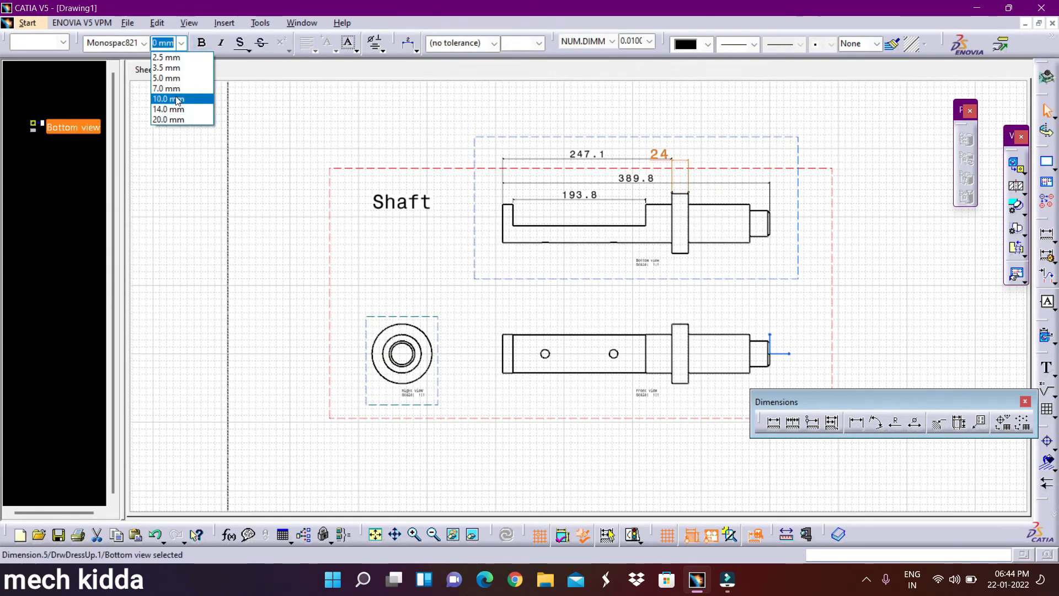
click(177, 100)
- Dimension the length of the shaft section right of the collar in the bottom view with 10 mm text
click(774, 424)
click(717, 204)
click(719, 161)
click(181, 44)
click(177, 100)
- Dimension the length of the shaft's small end step in the bottom view with 10 mm text
click(774, 423)
click(759, 211)
click(760, 166)
click(181, 43)
click(177, 100)
- Dimension the height of the shaft's right end face in the bottom view with 10 mm text
click(773, 424)
click(769, 223)
click(794, 221)
click(181, 43)
click(177, 100)
click(415, 539)
click(416, 538)
click(939, 424)
click(915, 378)
key(Escape)
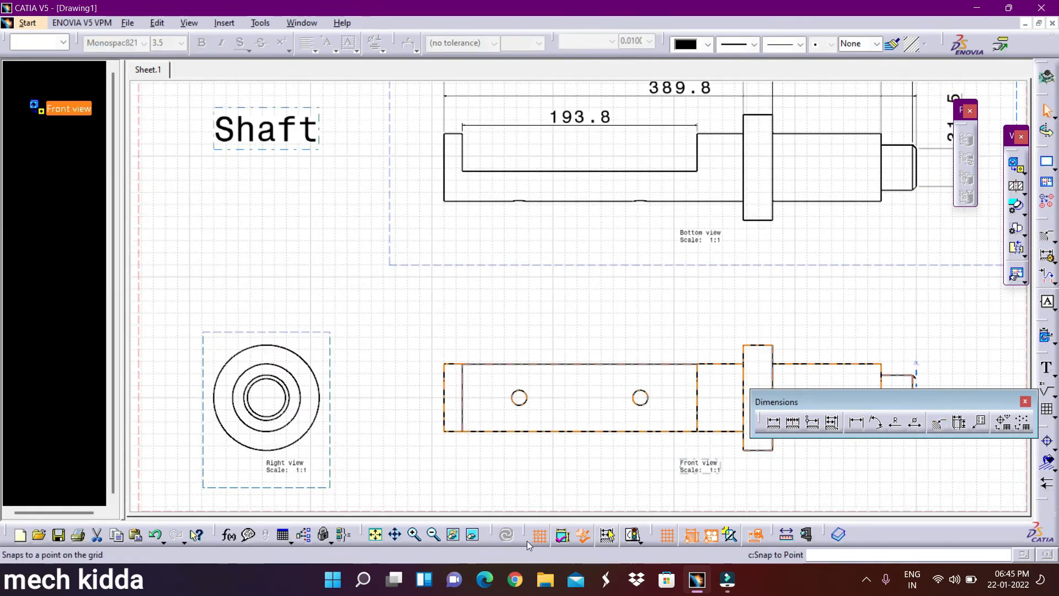
- Dimension the chamfer at the lower corner of the shaft's right end in the front view with 10 mm text
click(395, 535)
drag(640, 249, 401, 232)
click(939, 424)
click(677, 359)
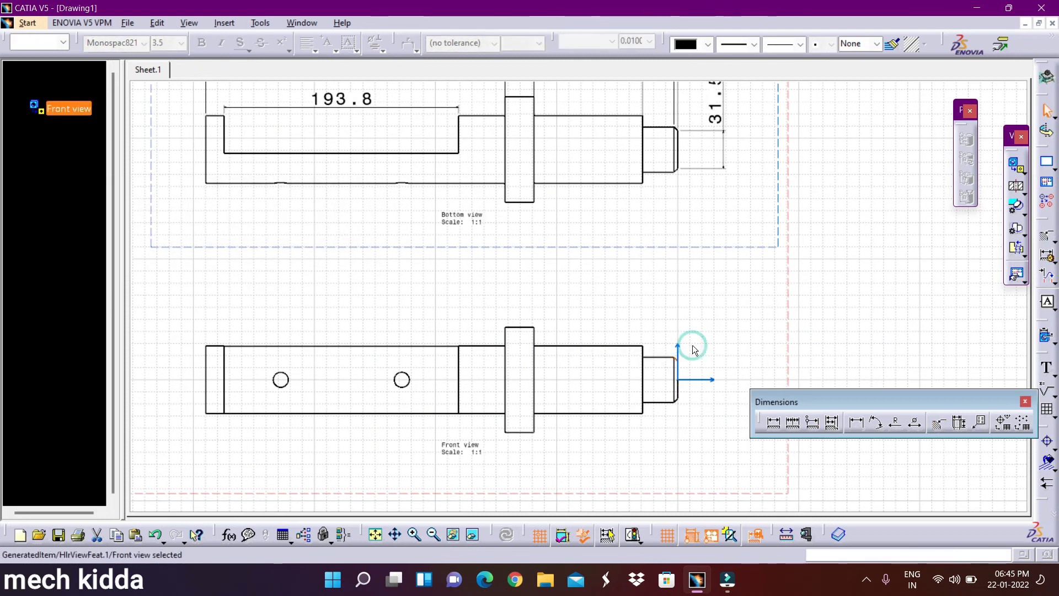
click(936, 423)
click(677, 400)
click(706, 422)
click(181, 43)
click(177, 100)
- Dimension the right hole's diameter and its distance to the cutout's end in the front view with 10 mm text
click(914, 424)
click(405, 374)
click(417, 317)
click(420, 428)
click(181, 44)
click(174, 90)
- Dimension the spacing between the two holes below the front view with 10 mm text
click(774, 424)
click(404, 386)
click(189, 100)
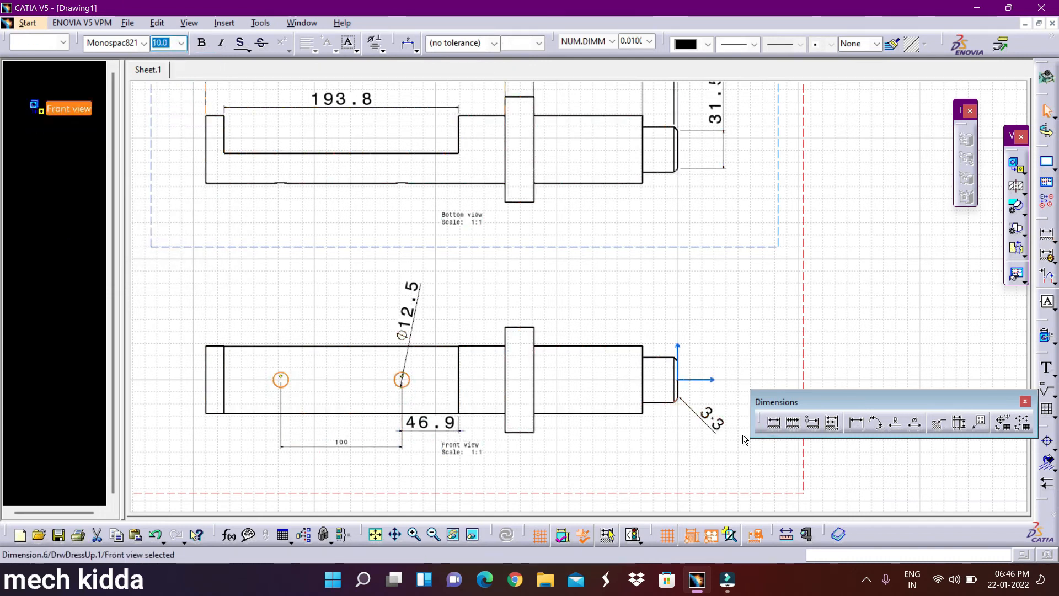
- Dimension the collar's height beyond the right end of the bottom view with 10 mm text
click(773, 422)
click(524, 97)
click(524, 202)
click(751, 149)
click(181, 43)
click(192, 104)
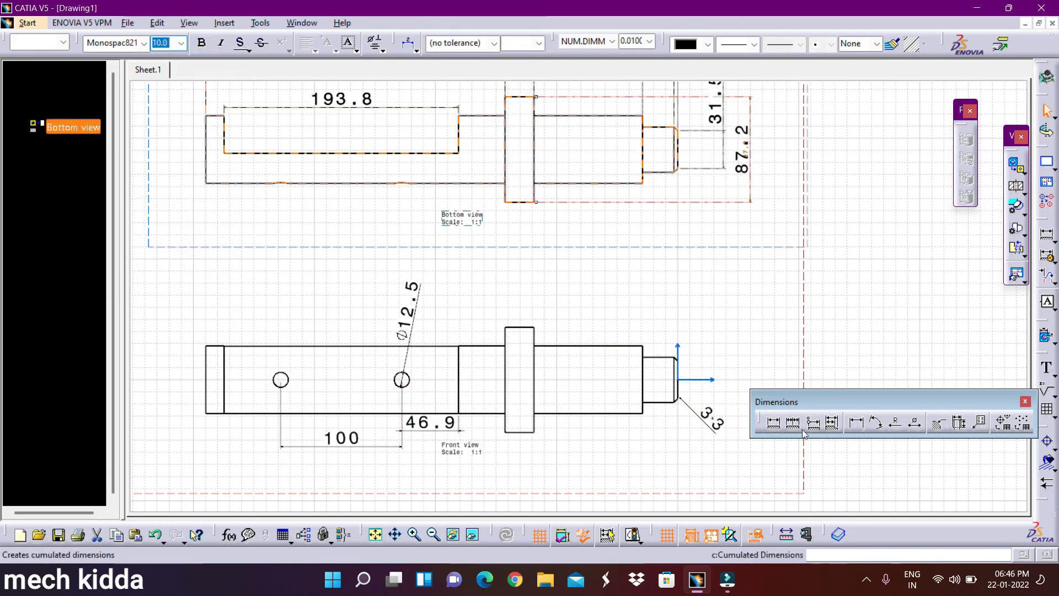
- Dimension the shaft's full height and the thickness below the cutout beside the bottom view's left end with 10 mm text
click(205, 138)
click(176, 94)
click(773, 423)
click(276, 153)
click(243, 184)
click(188, 163)
click(181, 43)
click(186, 99)
- Dimension the diameter of the outermost collar circle in the right view with 10 mm text
click(434, 534)
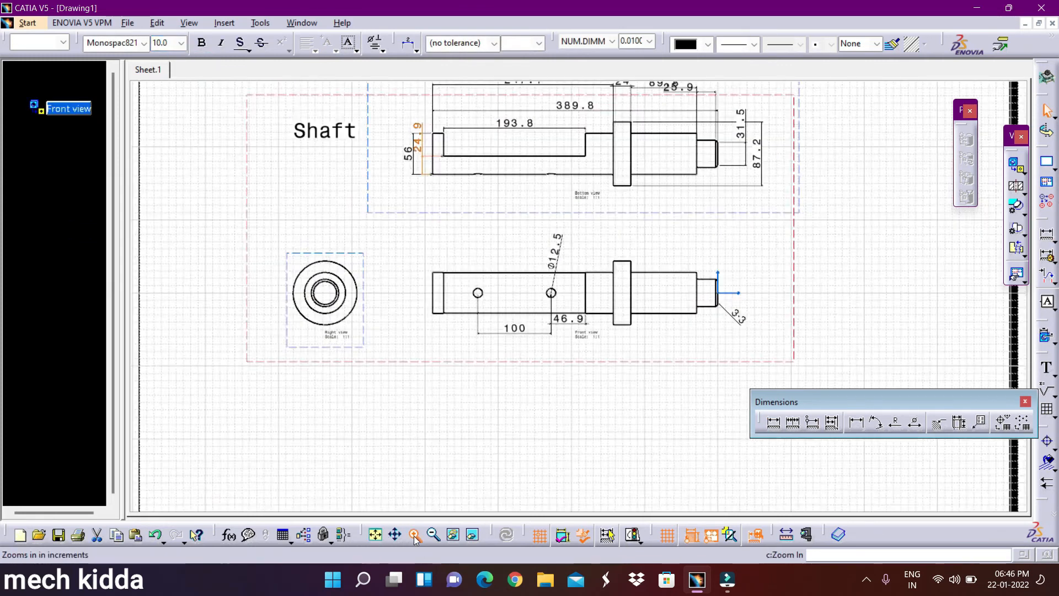
click(415, 534)
click(773, 422)
click(247, 304)
click(295, 329)
click(181, 43)
click(193, 99)
- Dimension the diameter of the shaft body circle inside the collar in the right view with 10 mm text
click(773, 422)
click(241, 295)
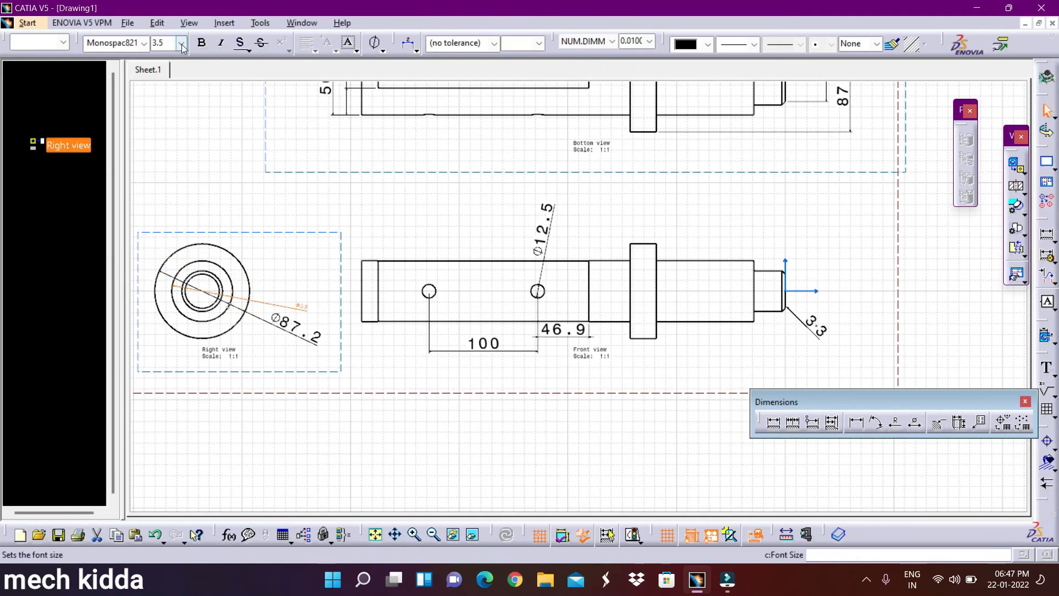
click(301, 303)
click(181, 43)
click(187, 91)
click(181, 43)
click(186, 100)
- Dimension the diameter of the innermost circle in the right view with 10 mm text
click(773, 422)
click(218, 282)
click(303, 263)
click(181, 43)
click(189, 100)
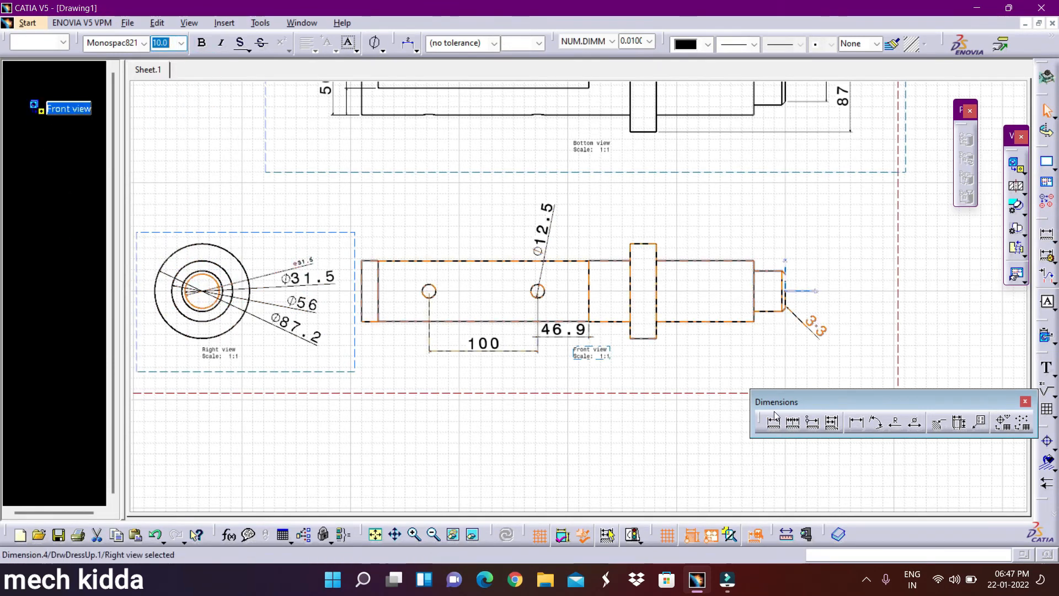
- Dimension the diameter of the circle just outside the innermost one in the right view with 10 mm text
click(774, 422)
click(220, 281)
click(284, 235)
click(181, 43)
click(189, 100)
right_click(325, 247)
click(369, 346)
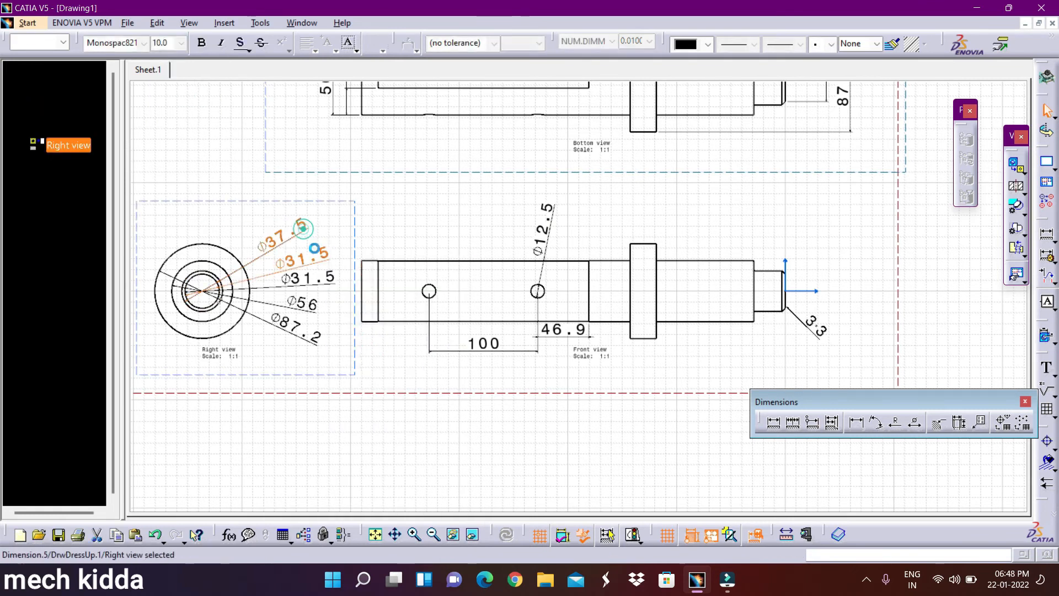
- Dimension the width of the wall left of the cutout below the front view with 10 mm text
scroll(790, 412, down, 3)
click(773, 422)
click(433, 302)
click(421, 306)
click(428, 328)
click(181, 43)
click(188, 100)
- Save the drawing as Shaft Annotation in the Annotation folder
click(128, 24)
click(161, 128)
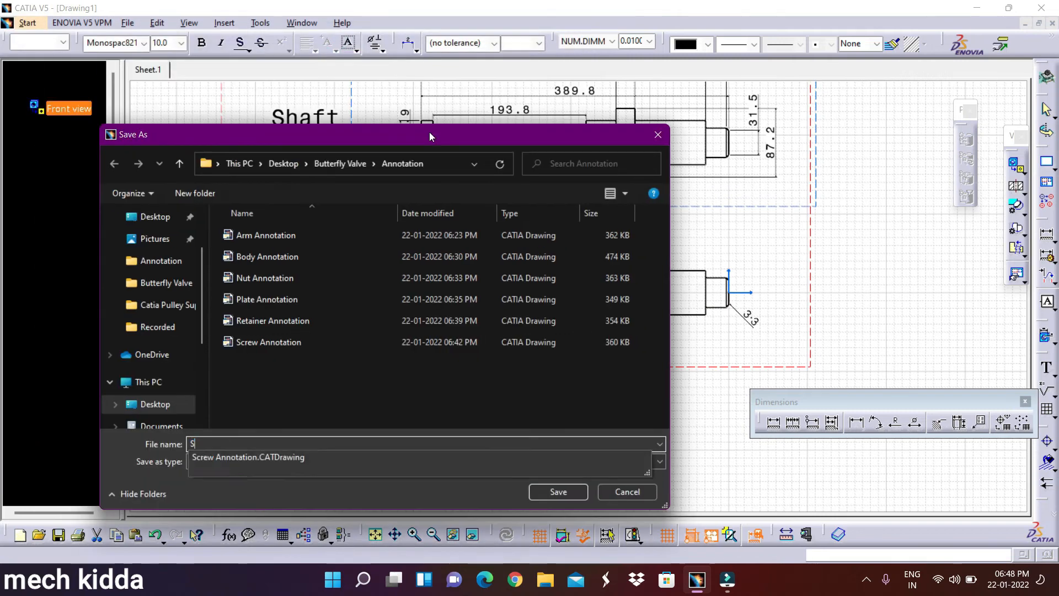
text(Shaft Annotation)
key(Return)
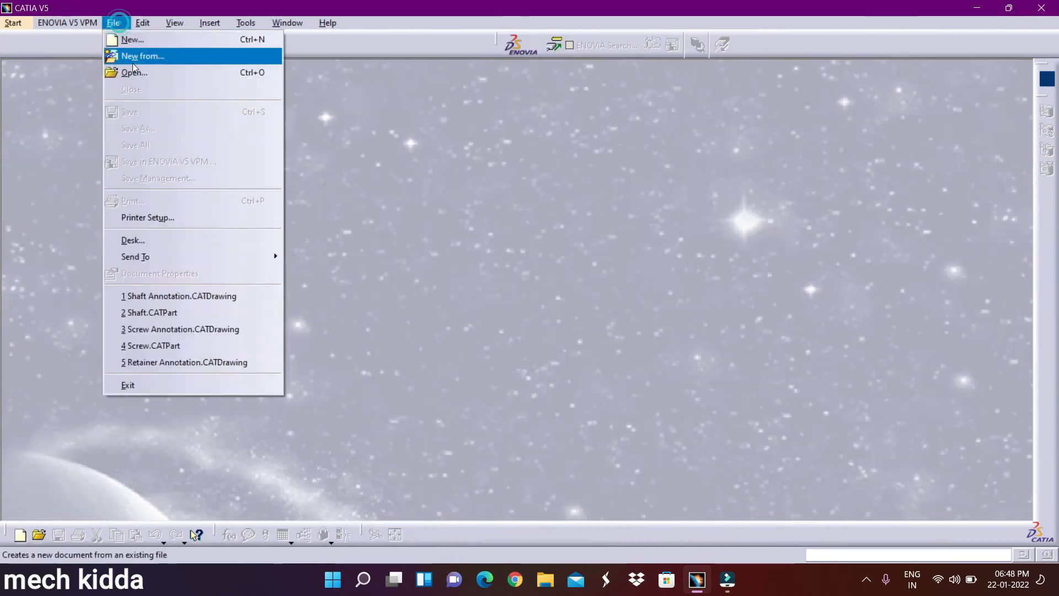
- Open the Butterfly Valve Assembly product file
click(145, 52)
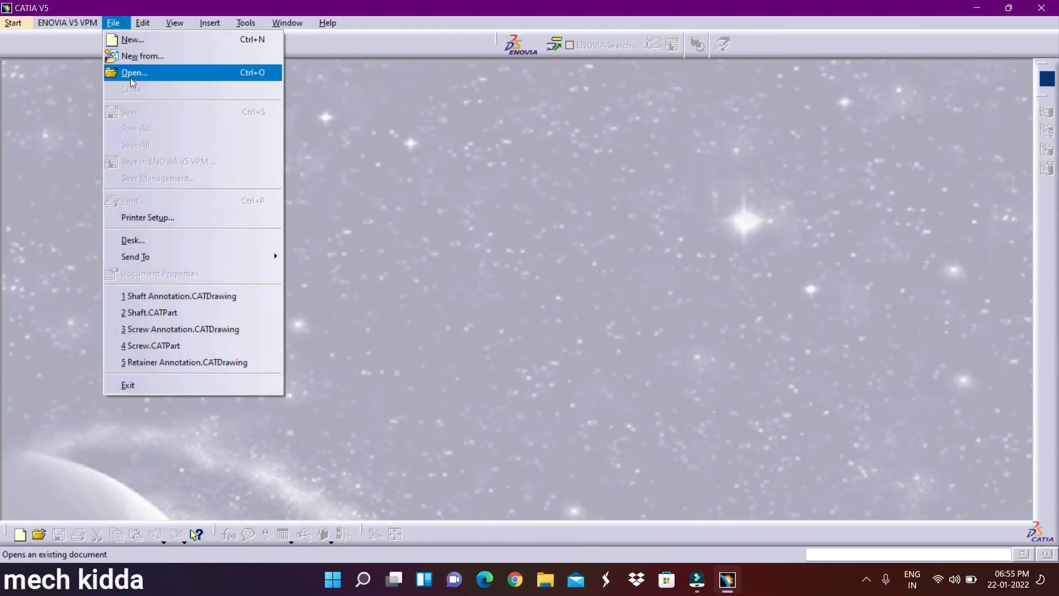
click(130, 71)
double_click(298, 312)
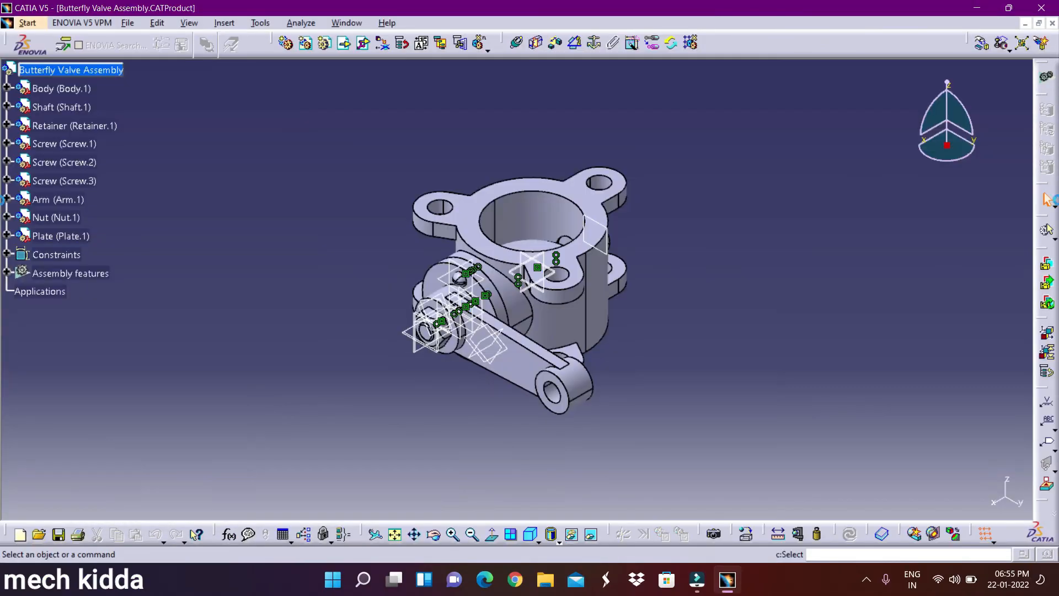
- Create an automatically named partial-overload enhanced scene, explode the assembly in it and exit the scene
click(1047, 331)
click(941, 498)
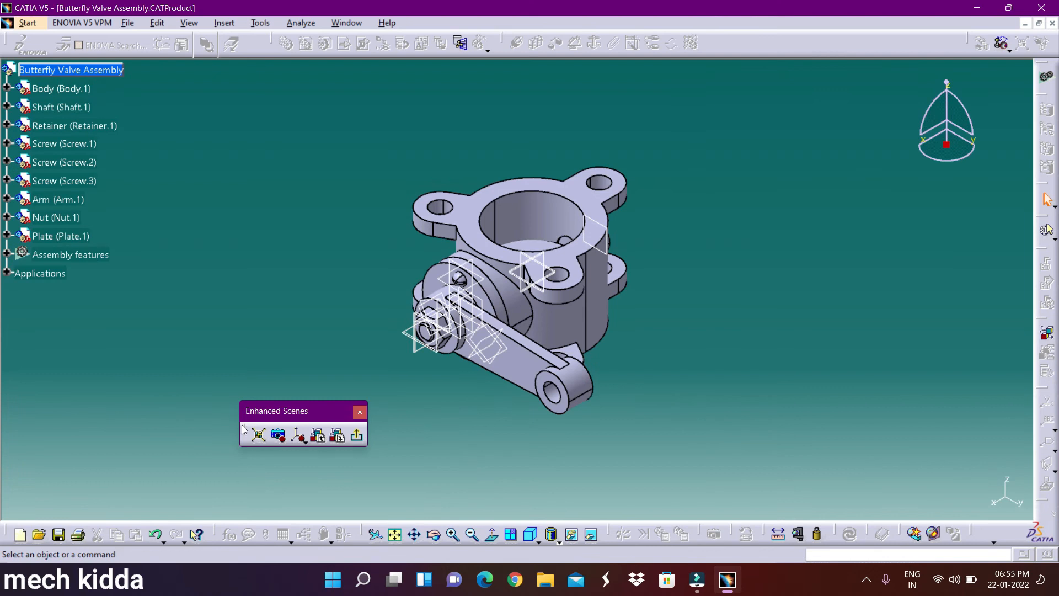
click(259, 433)
click(897, 500)
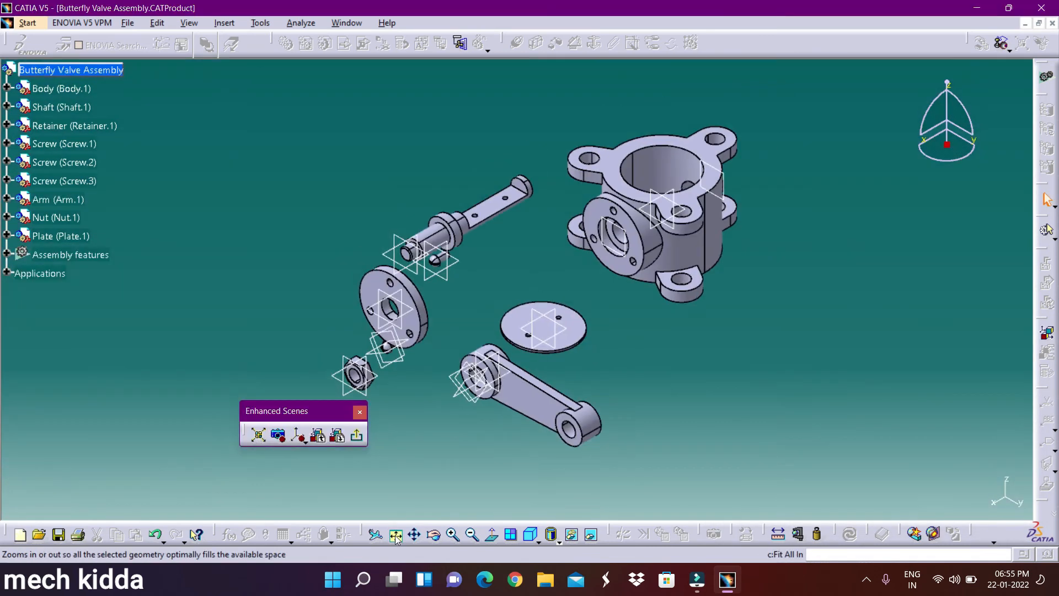
click(358, 438)
- Create a second automatically named enhanced scene with the assembly left unexploded, exit it and expand Applications in the tree
click(1047, 331)
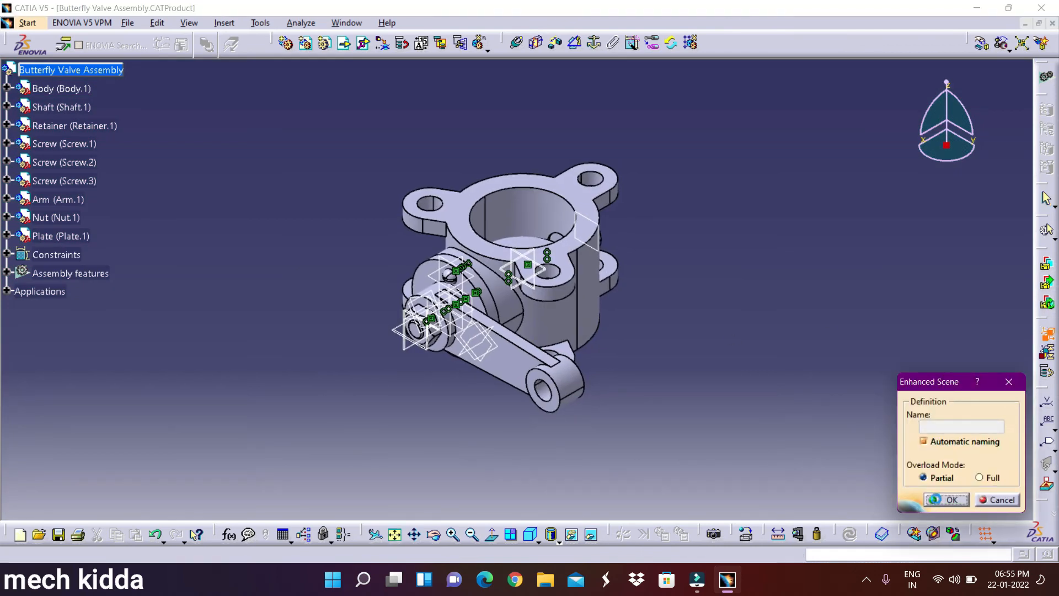
click(946, 499)
click(350, 432)
click(7, 291)
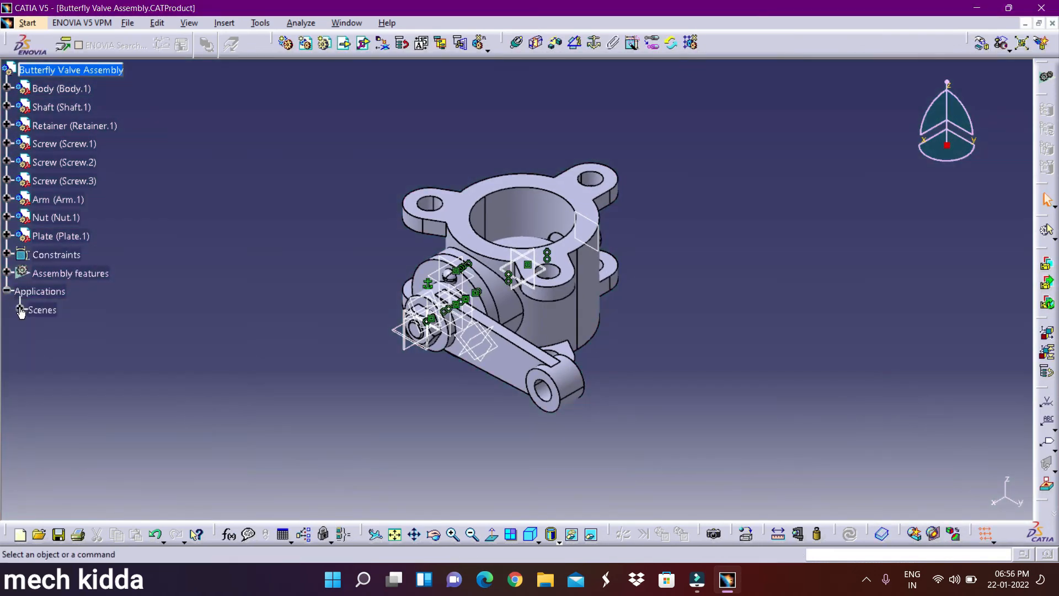
- Create a new drawing from the assembly with an empty ISO A0 sheet at 1:1 scale
click(28, 23)
mouse_move(71, 58)
click(244, 189)
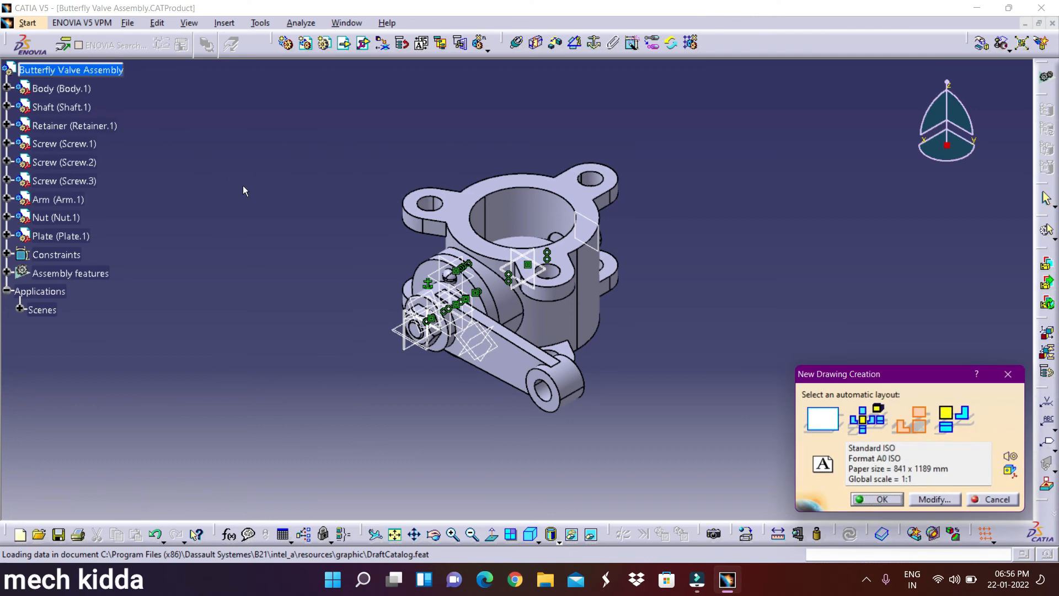
click(823, 419)
click(878, 499)
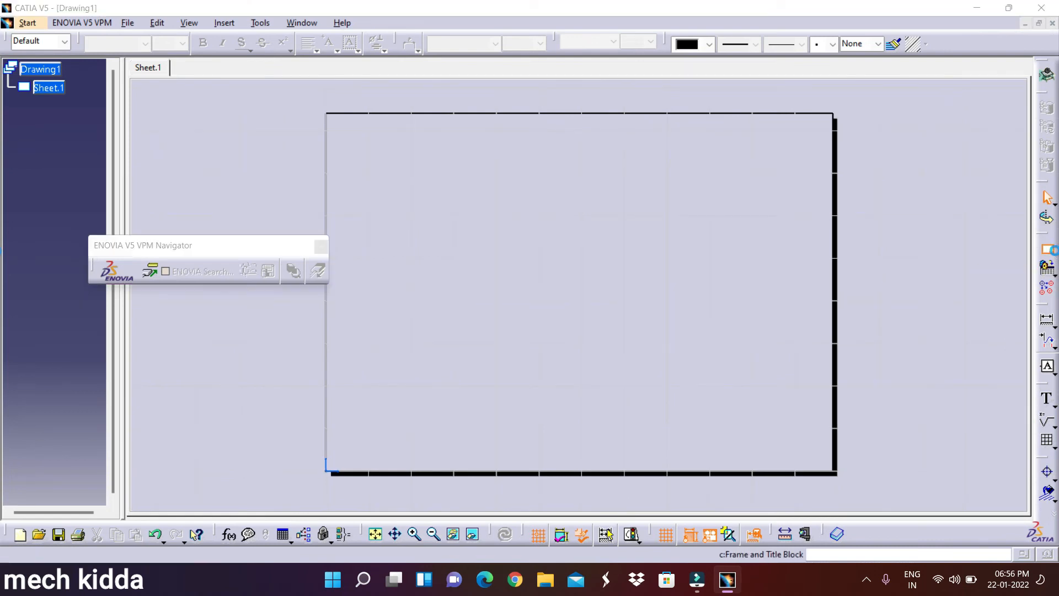
- Try to resize the sheet's frame and title block and return to the working views
click(1050, 251)
click(787, 404)
click(913, 497)
key(Return)
click(903, 495)
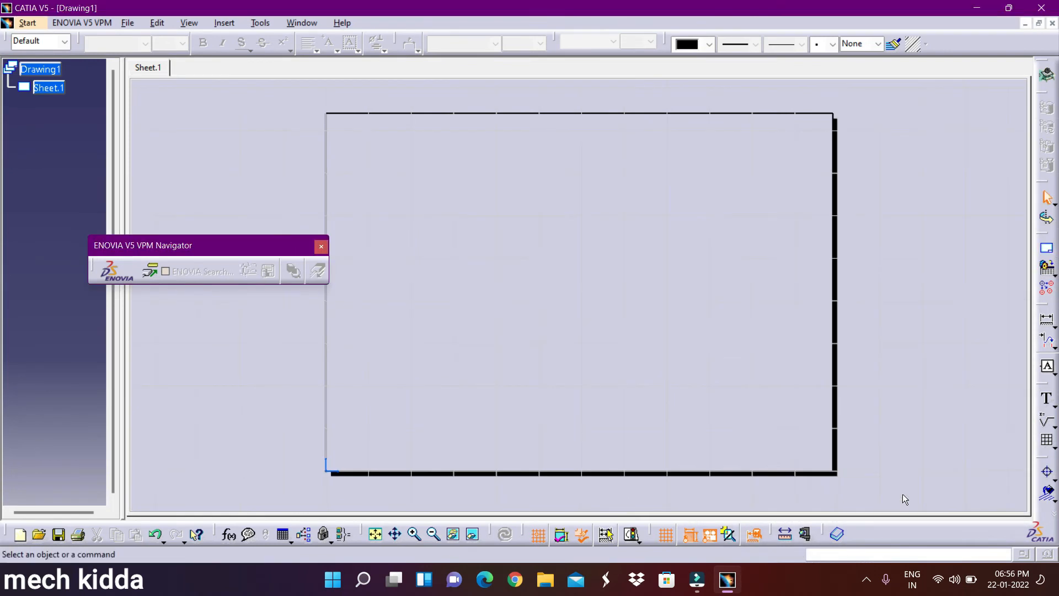
click(157, 22)
click(214, 371)
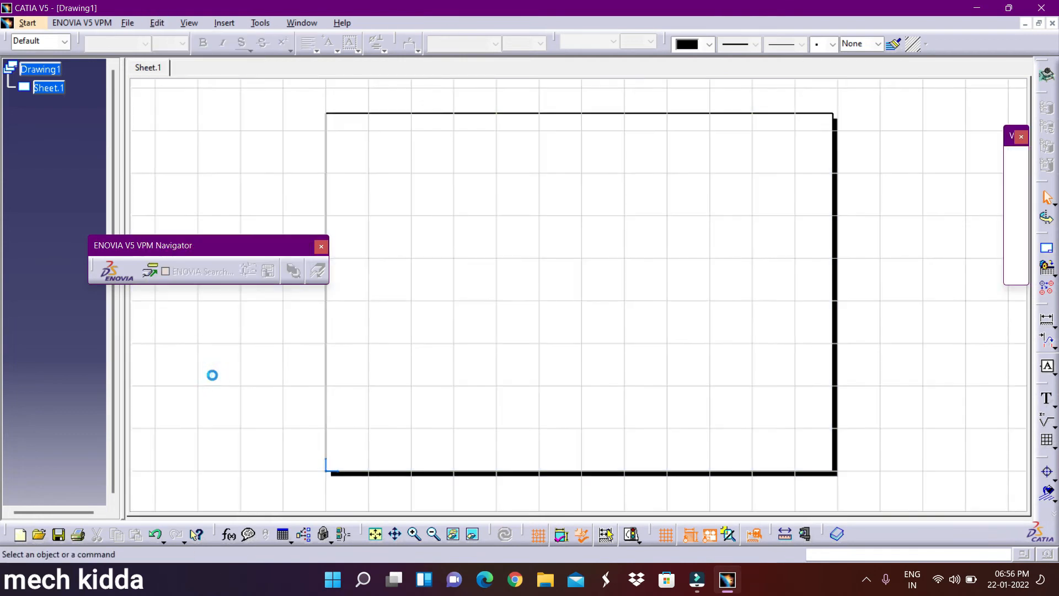
- Switch to the sheet background and create the Drawing Titleblock Sample 1 frame and title block
click(158, 23)
click(190, 382)
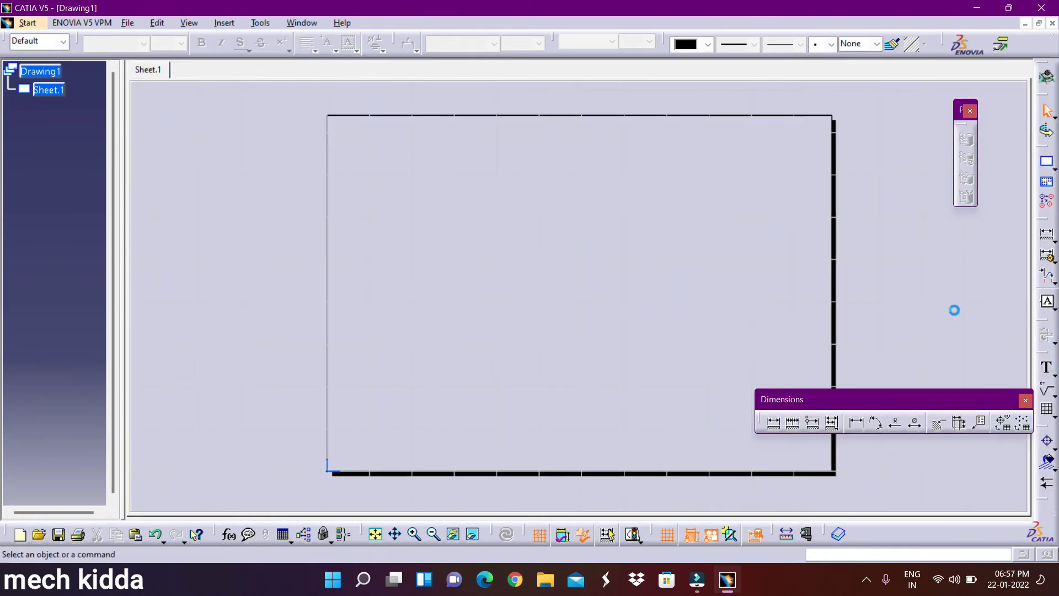
click(1047, 249)
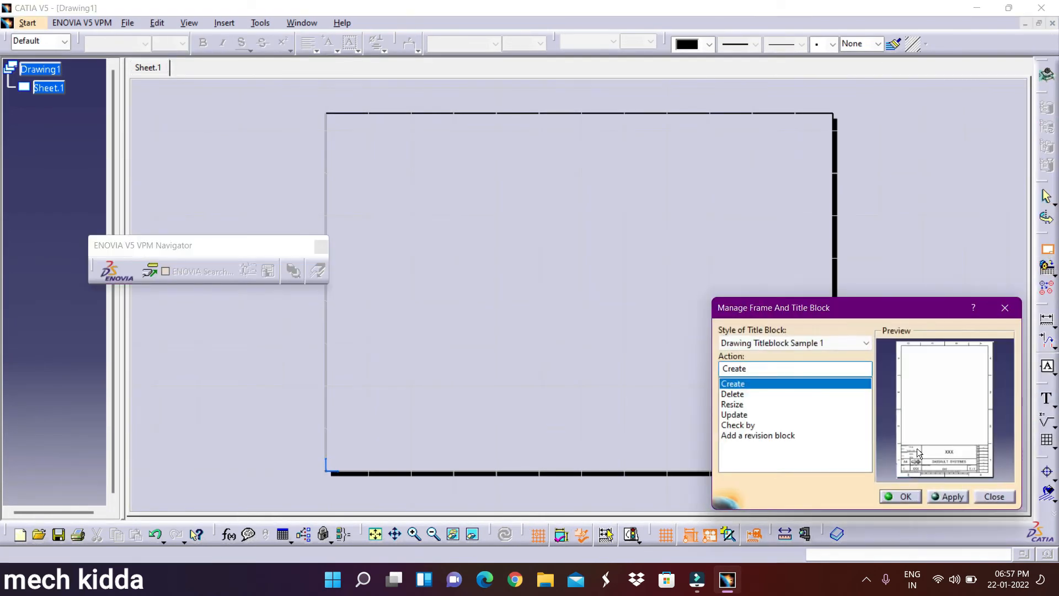
click(906, 497)
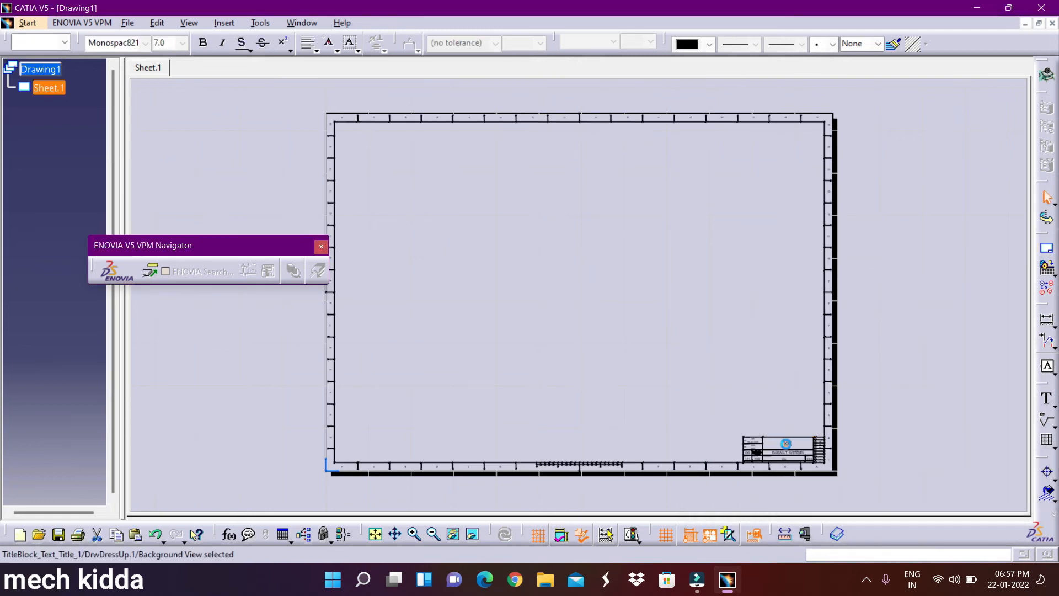
- Change the title block's title text to Butterfly Valve and set its font size to 10 mm
click(414, 534)
click(414, 534)
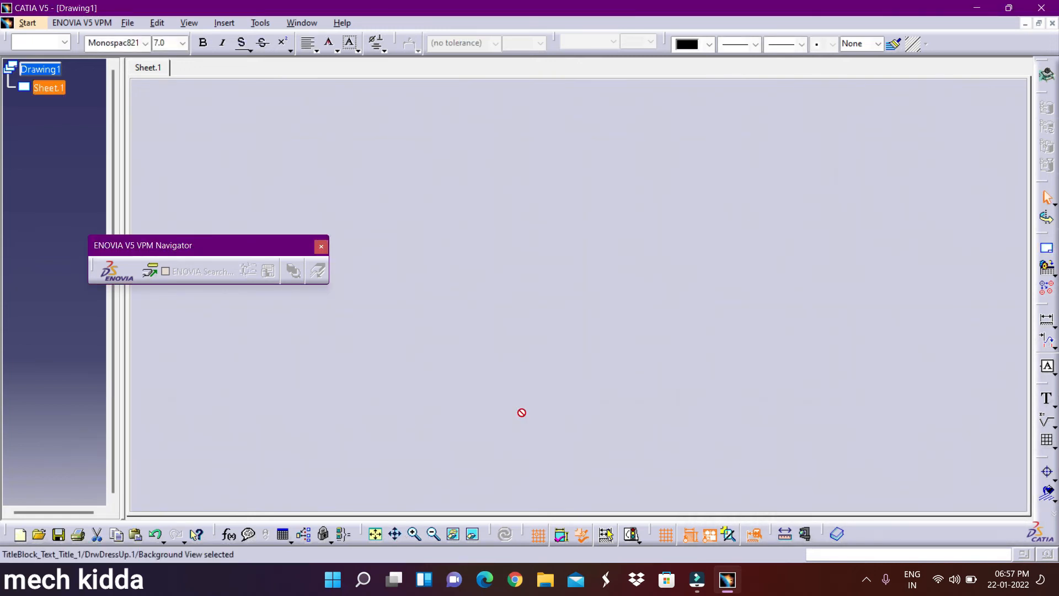
drag(522, 412, 324, 202)
middle_drag(605, 404, 352, 111)
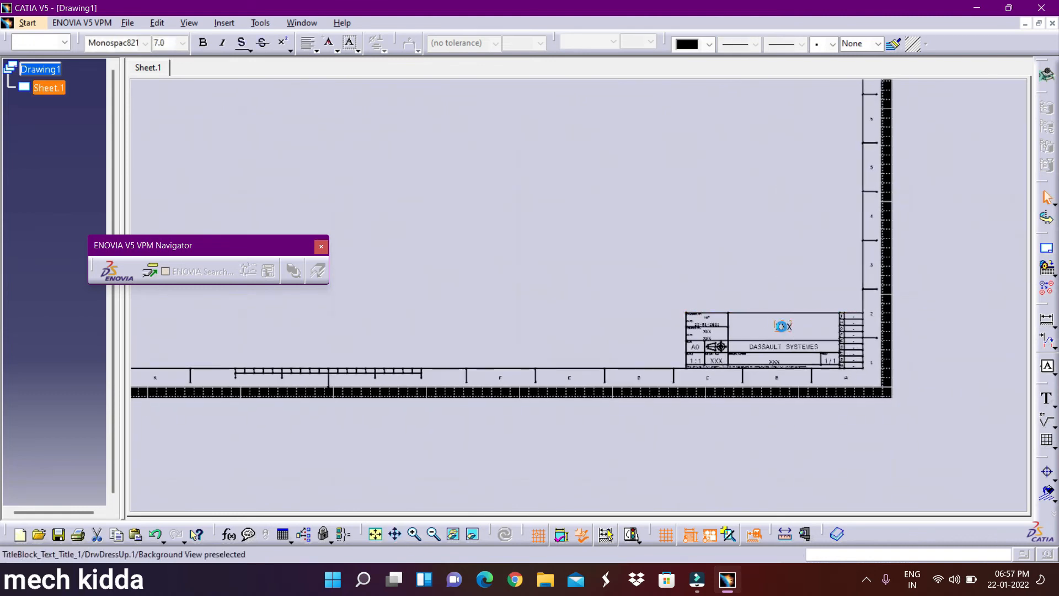
double_click(784, 325)
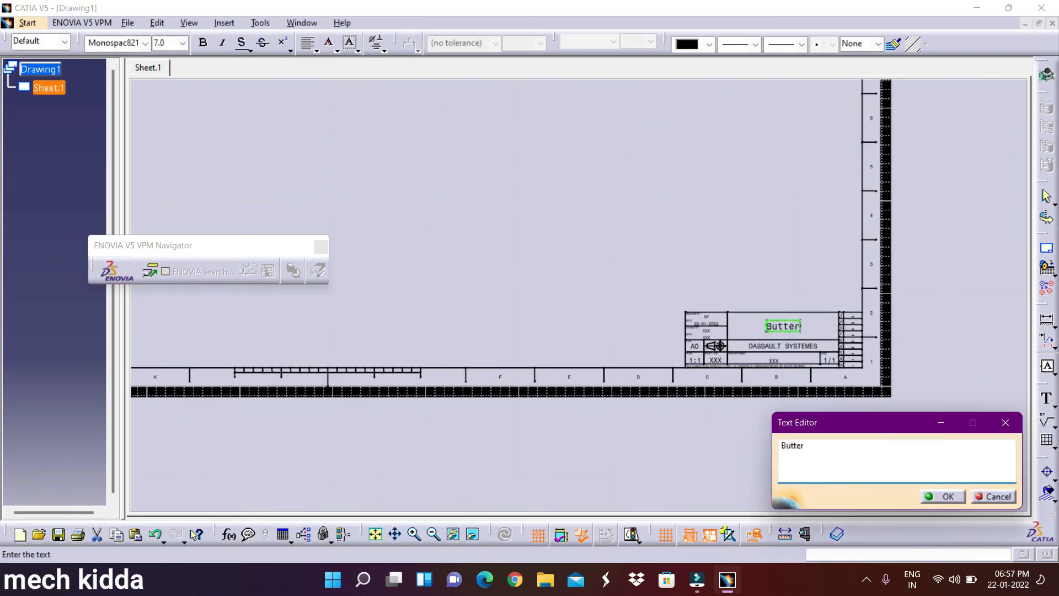
click(947, 496)
click(182, 43)
click(166, 98)
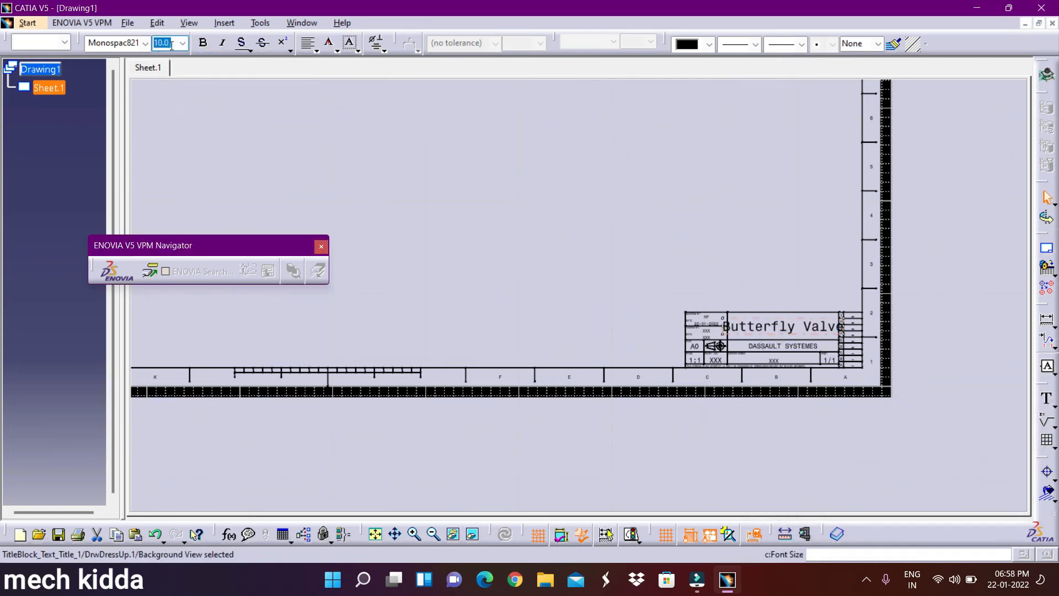
click(385, 151)
- Return from the sheet background to the working views
click(375, 534)
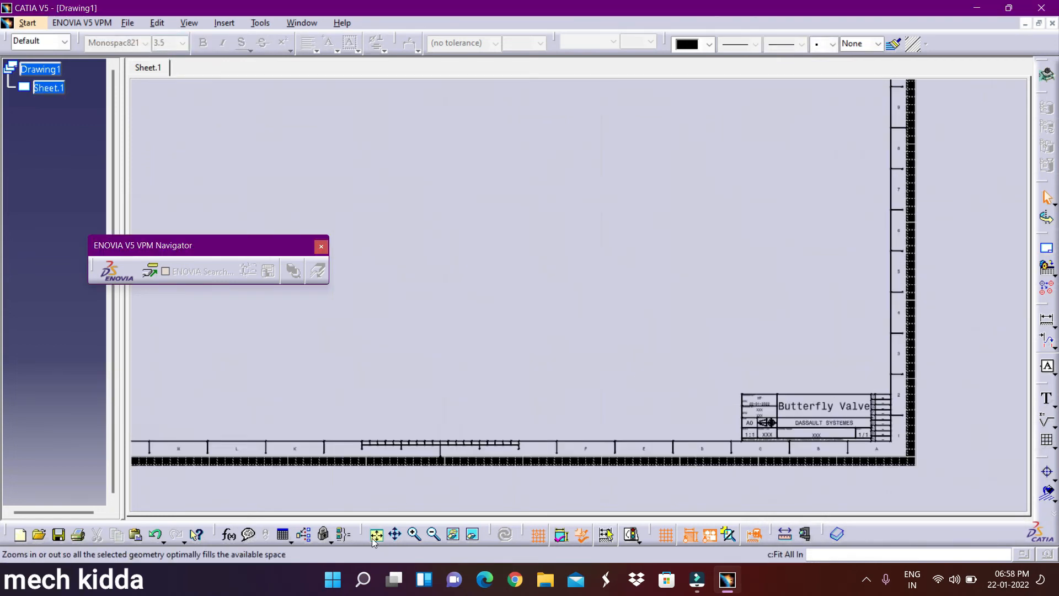
click(157, 23)
click(190, 378)
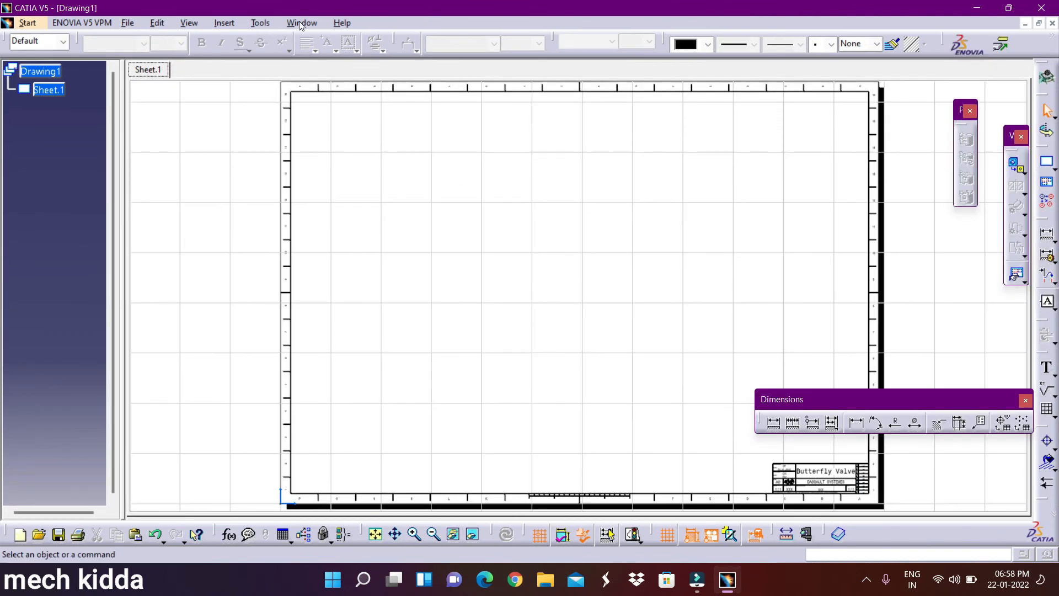
- Create an isometric view of the exploded assembly from Scene.1 on the sheet
click(298, 23)
click(375, 112)
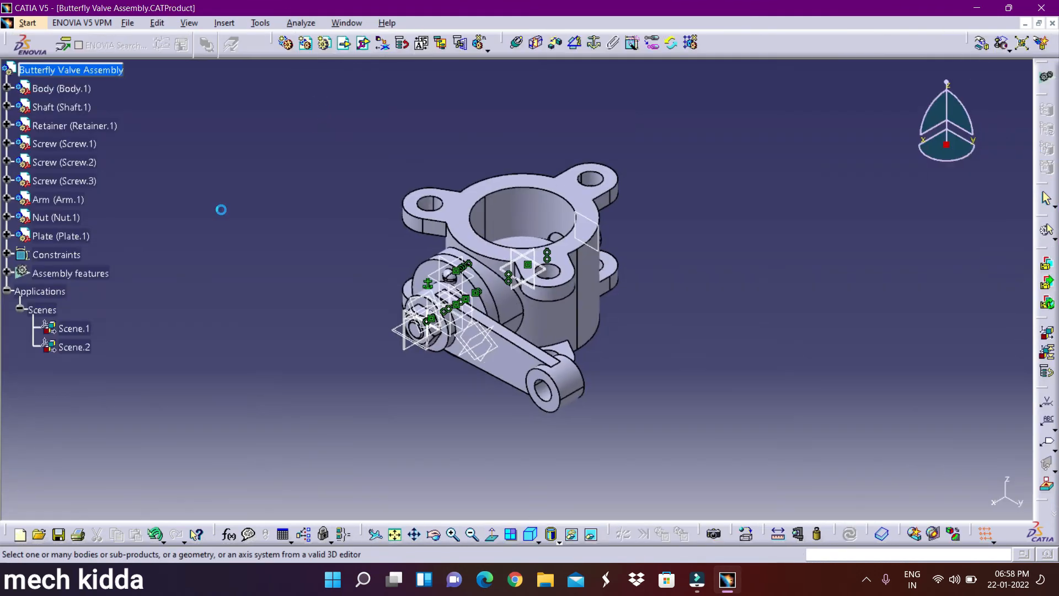
click(92, 328)
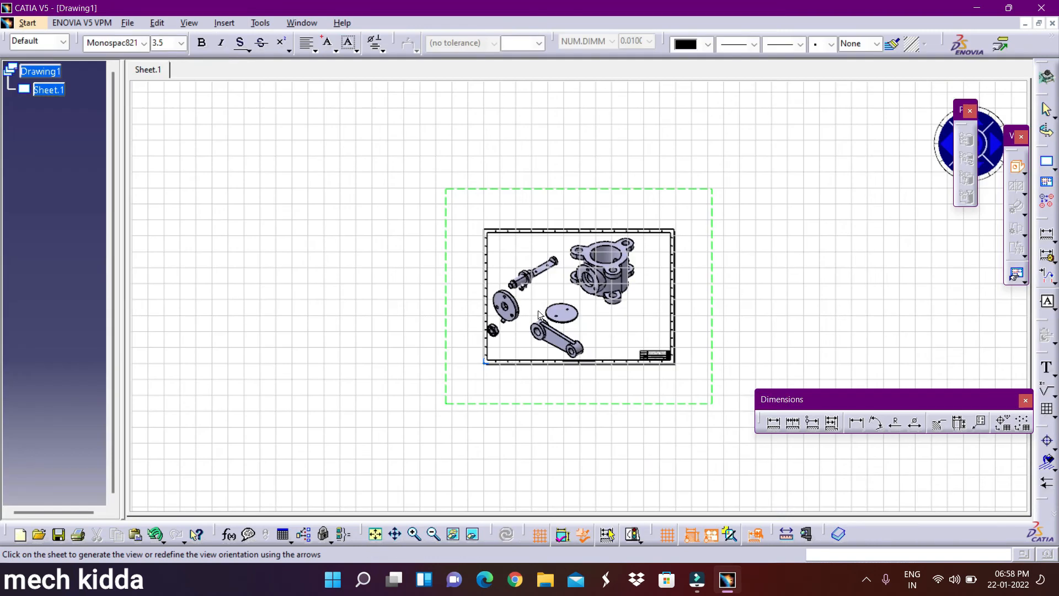
click(485, 503)
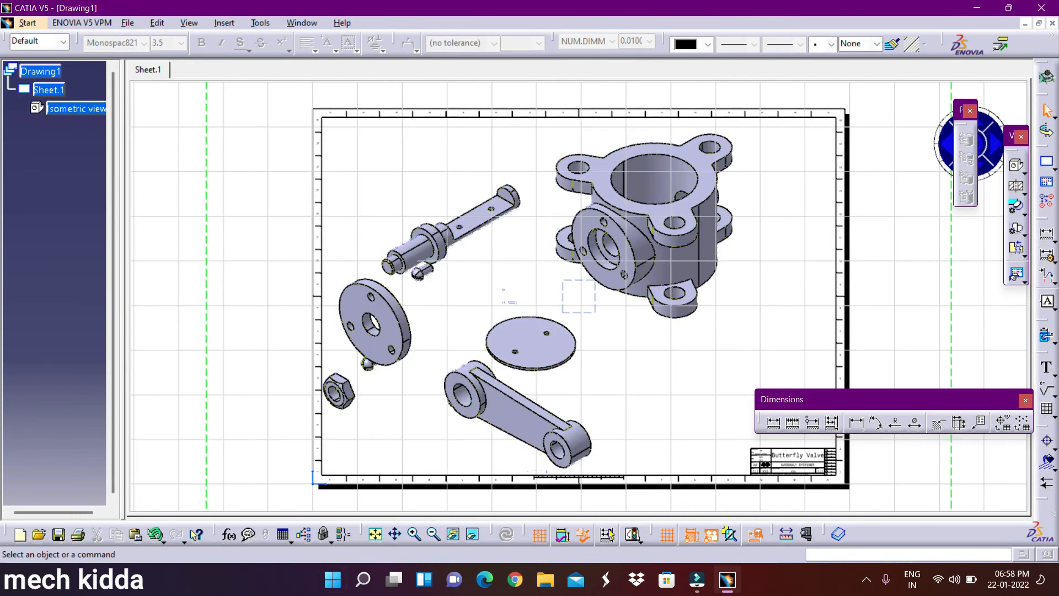
- Reduce the scale of the exploded isometric view and move it into the sheet's upper right corner
right_click(371, 329)
click(442, 108)
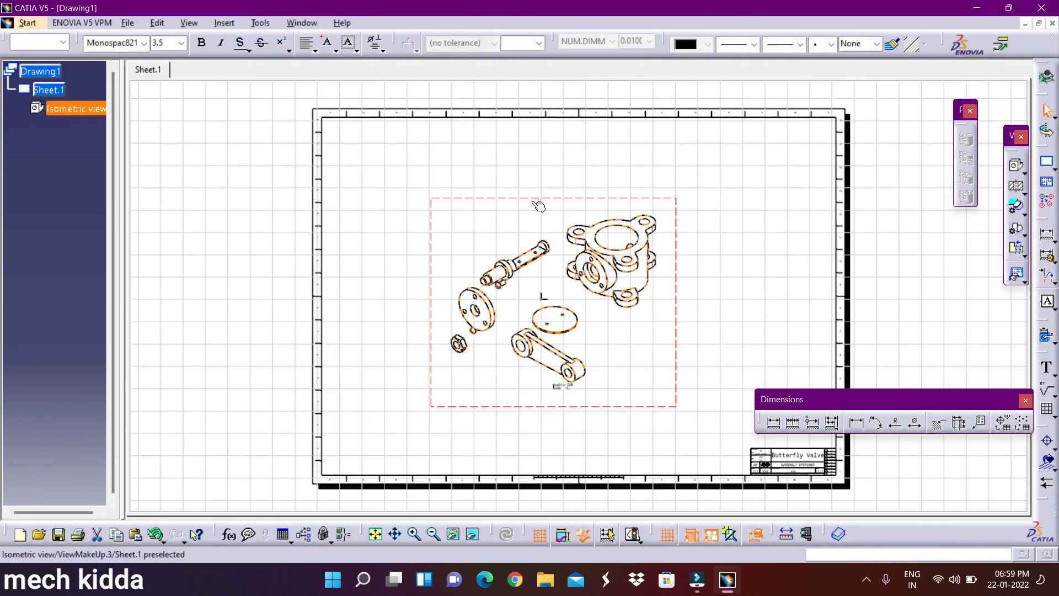
drag(534, 199, 690, 119)
click(251, 270)
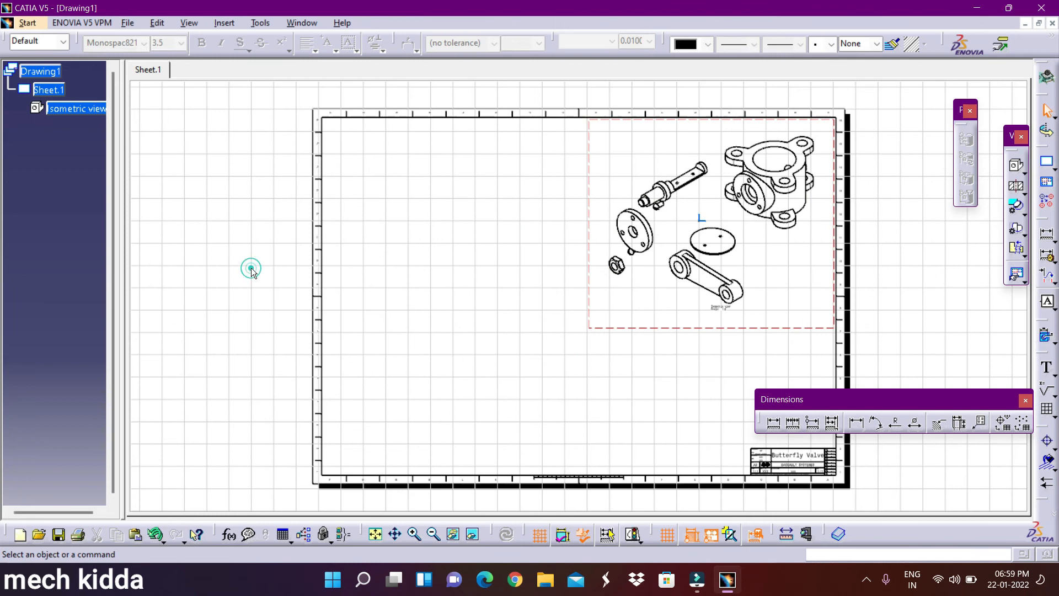
- Create an isometric view of the assembled valve from Butterfly Valve Assembly and place it in the sheet's upper left corner
click(298, 23)
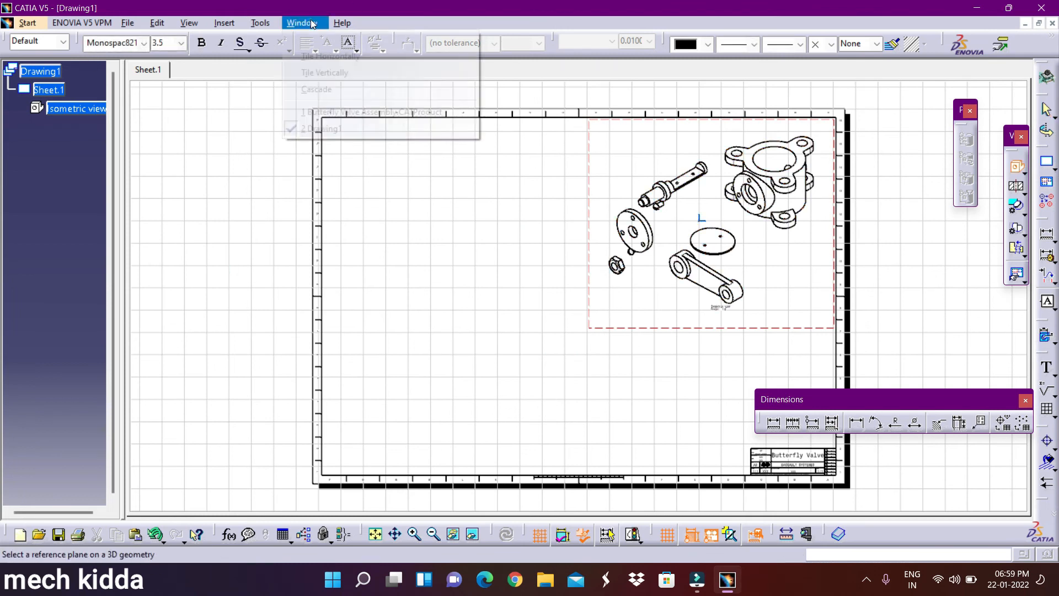
click(322, 109)
click(431, 264)
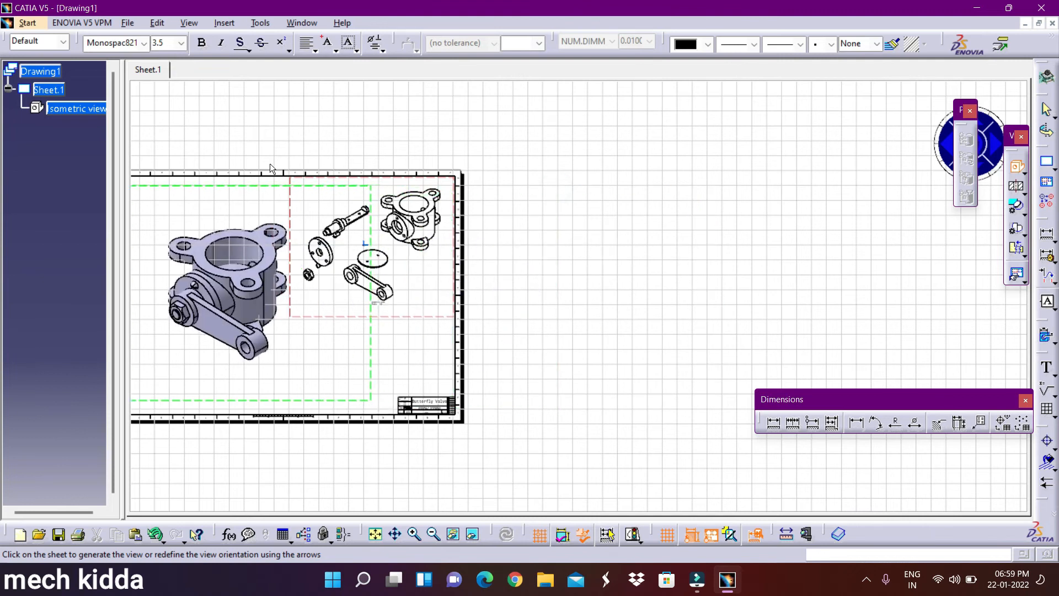
click(388, 484)
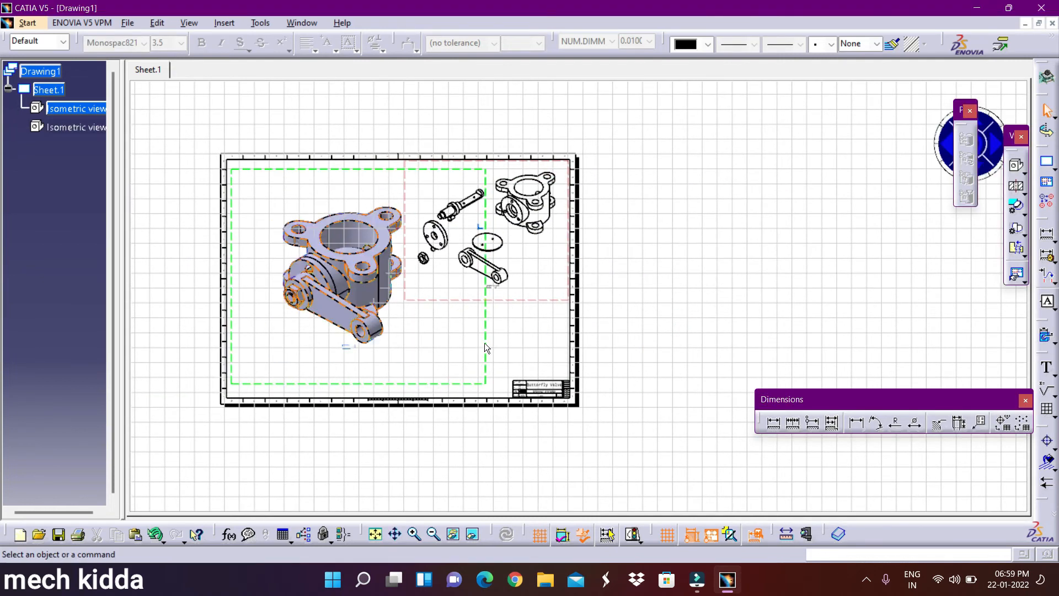
right_click(433, 303)
click(480, 85)
key(Return)
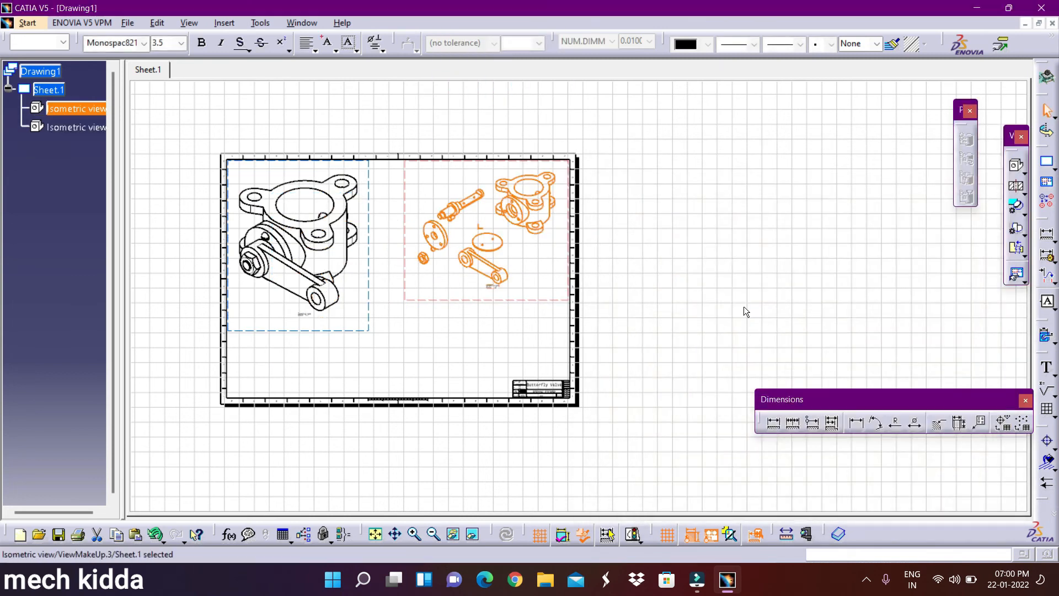
- Move the exploded isometric view closer to the assembled view and set its scale to 1:1
drag(464, 300, 425, 297)
right_click(425, 297)
click(457, 348)
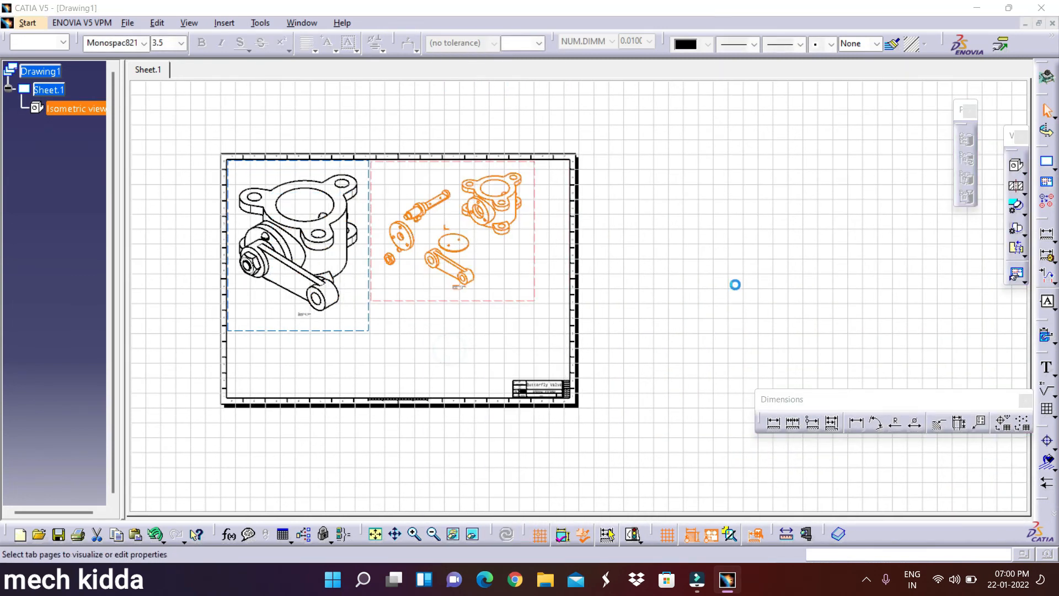
right_click(533, 259)
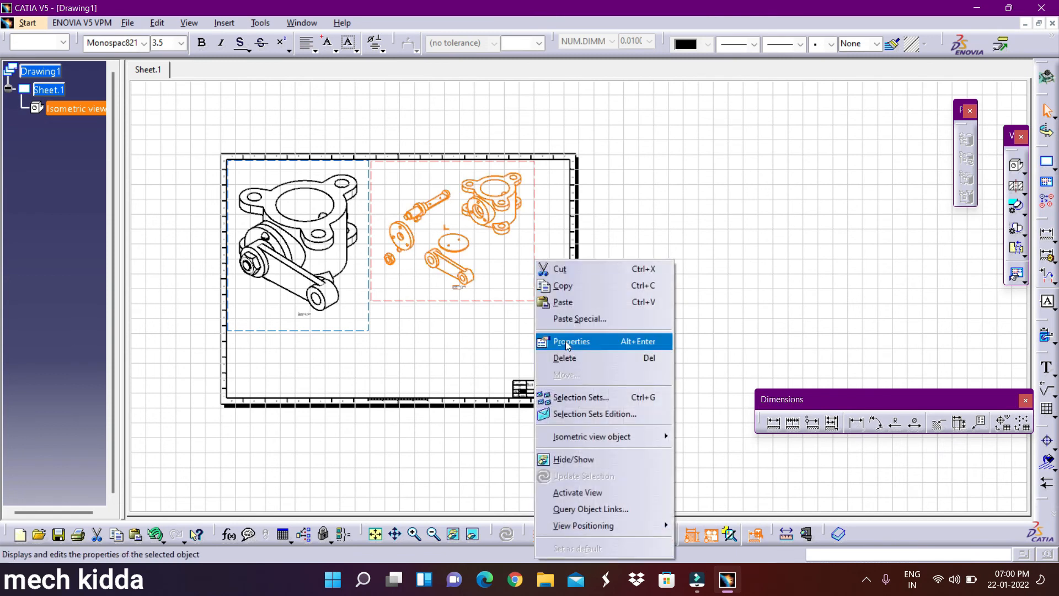
click(579, 342)
key(Return)
- Set the exploded isometric view's scale to 1:2 and move it into the sheet's upper right corner
click(434, 533)
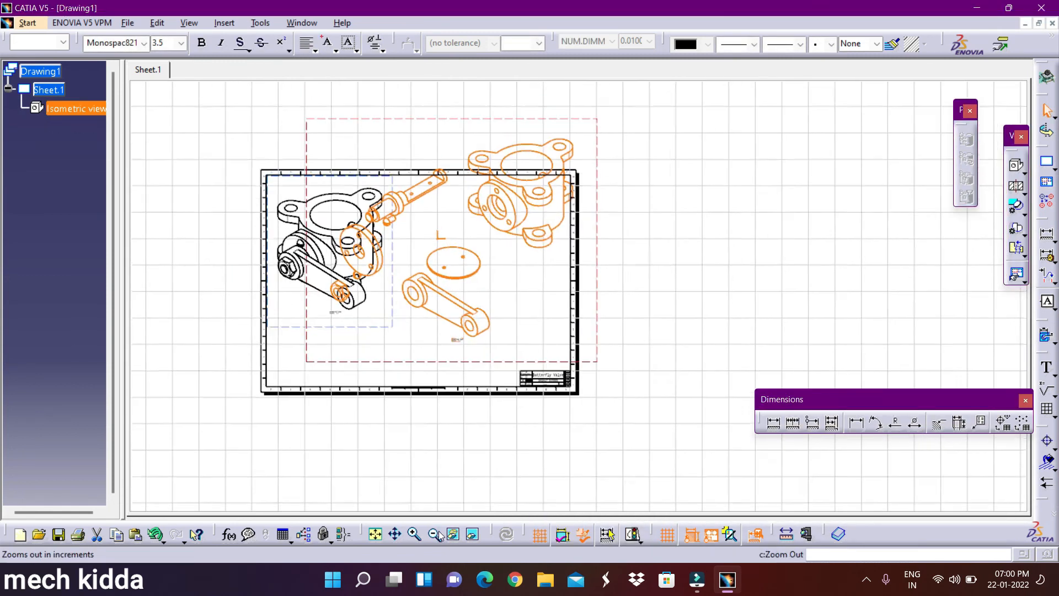
right_click(593, 155)
click(630, 236)
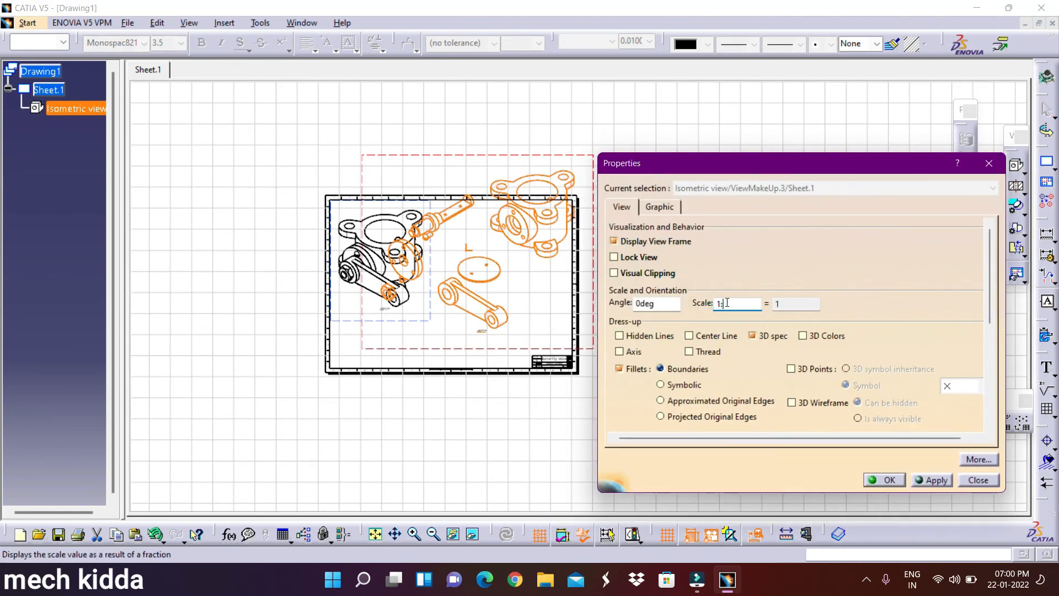
key(Return)
click(414, 534)
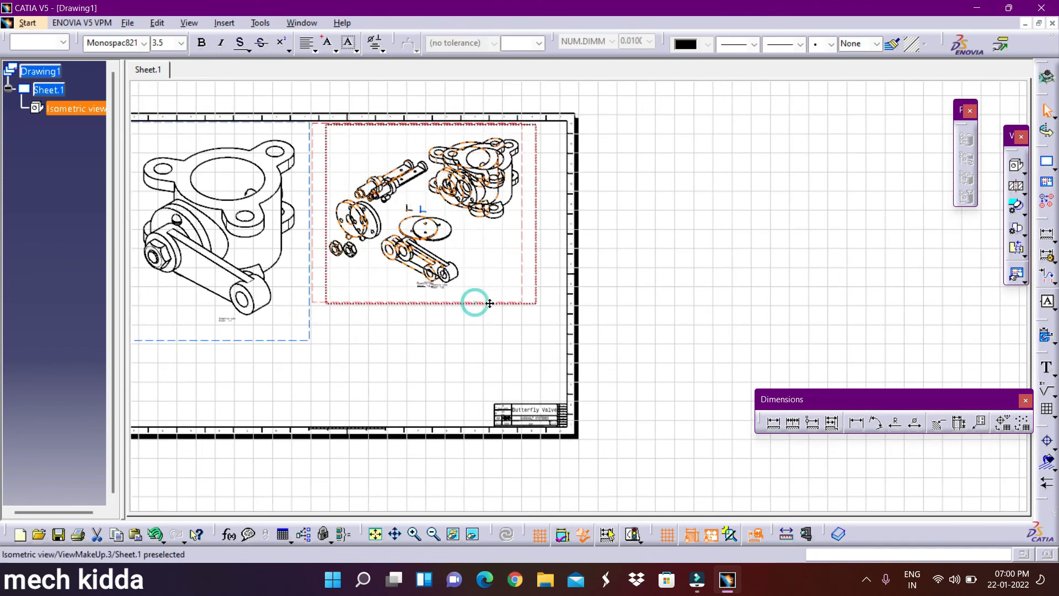
- Set the exploded view's label to a 10 mm font size and move it below the body
right_click(464, 284)
click(490, 327)
click(824, 280)
click(885, 477)
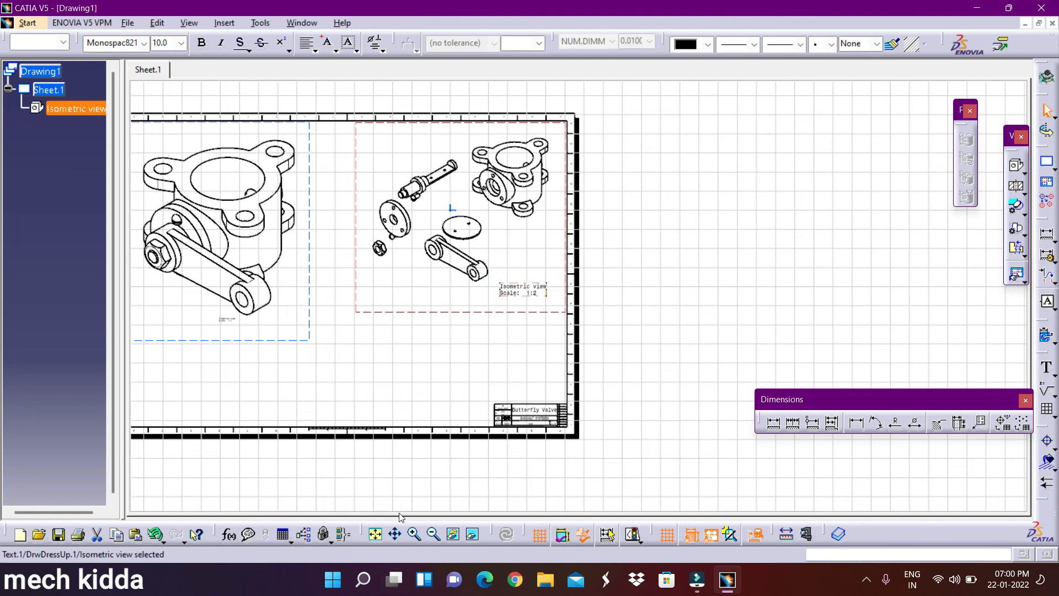
- Set the assembled view's label to a 10 mm font size and move it below the arm
click(414, 534)
middle_drag(593, 396, 631, 405)
right_click(325, 349)
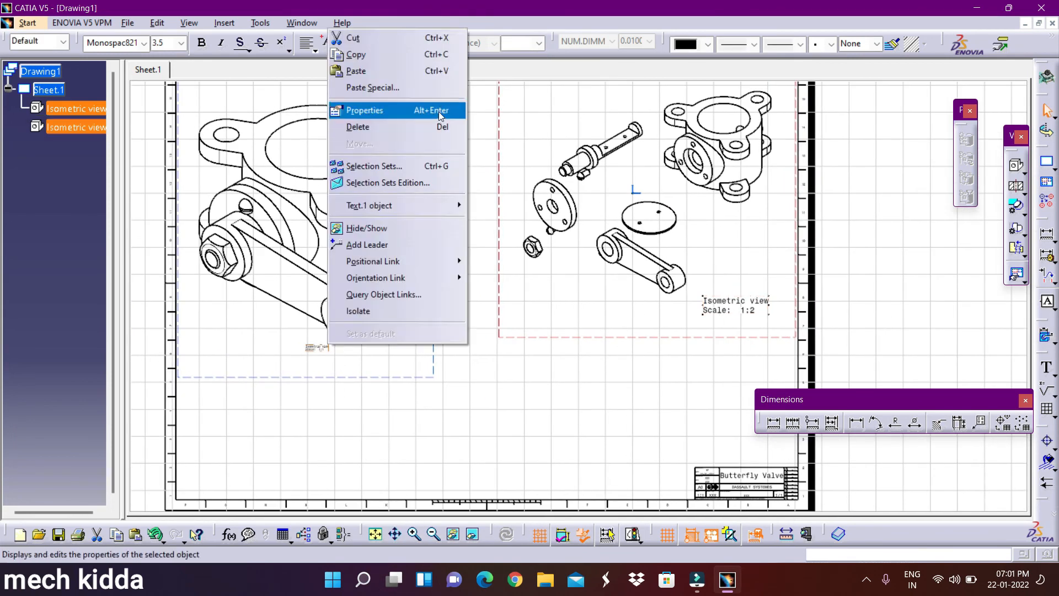
click(366, 110)
click(882, 475)
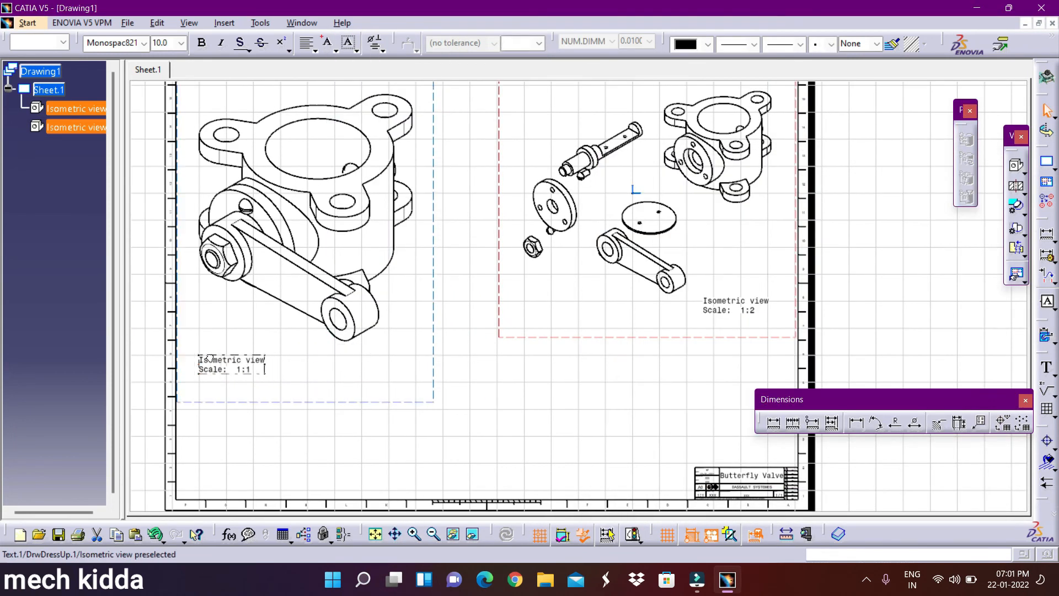
- Add the text annotation "Assembly View" beneath the assembled view's scale label
click(224, 22)
mouse_move(259, 125)
click(453, 126)
click(190, 339)
text(A)
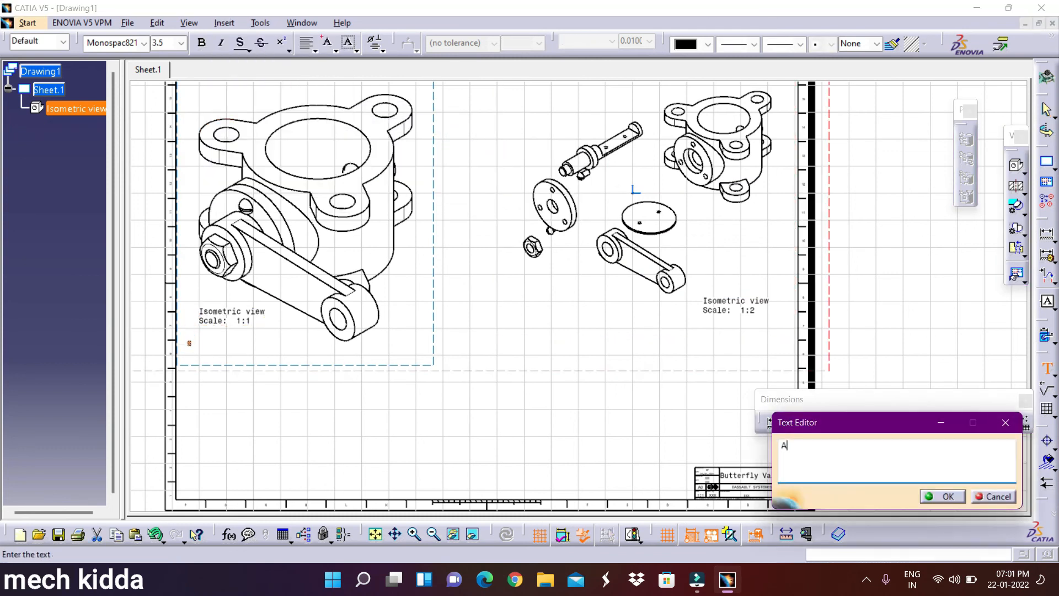
text(ssembly View)
click(200, 343)
- Align the Assembly View caption under the scale label and set its font size to 20 mm
right_click(198, 342)
click(239, 105)
click(880, 474)
drag(221, 348, 232, 336)
click(181, 43)
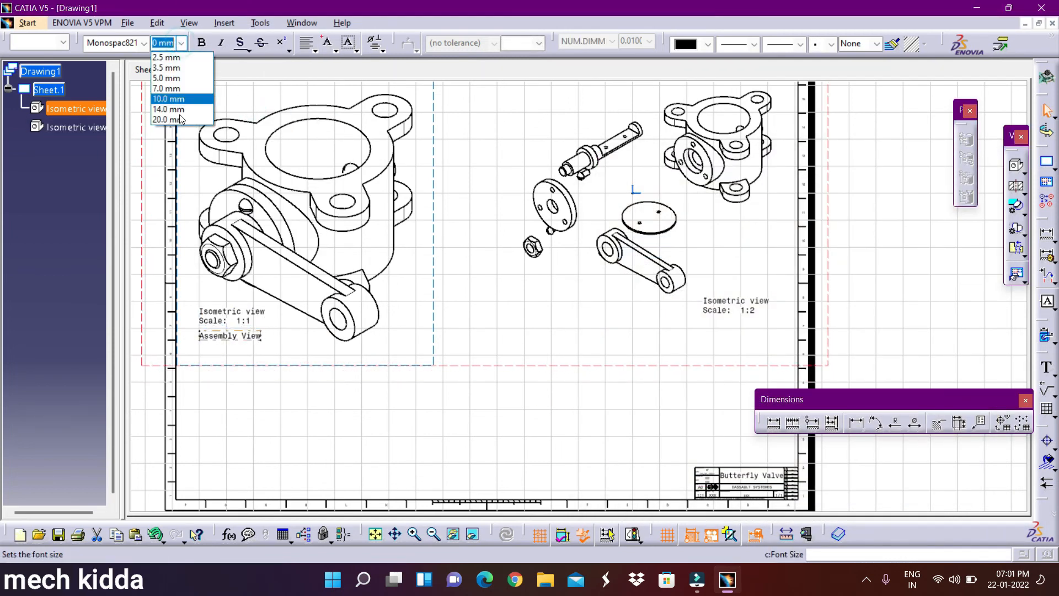
click(171, 57)
text(20)
key(Return)
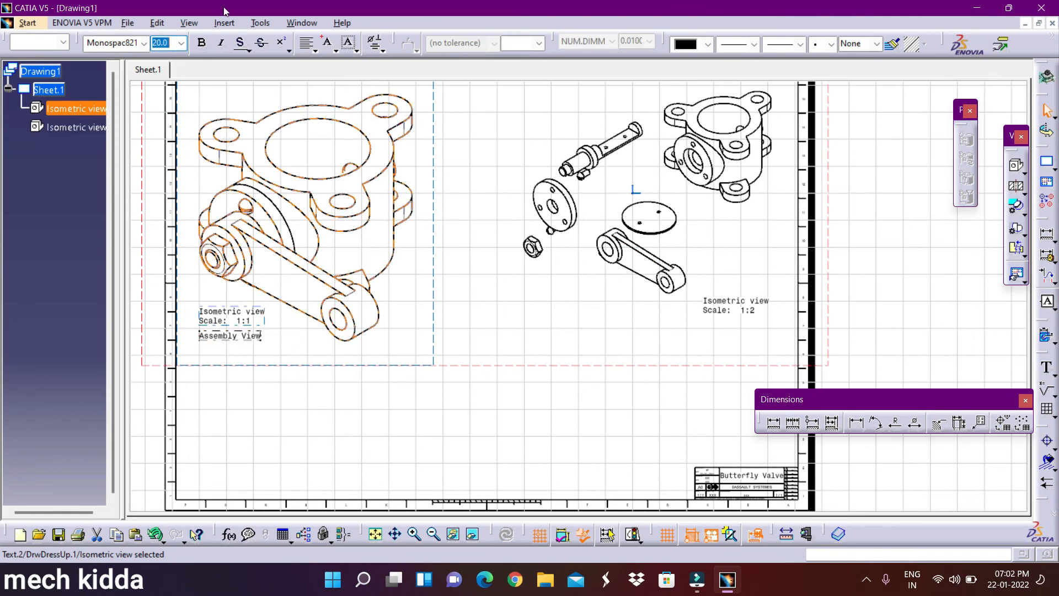
- Add the caption "Exploded View" beneath the exploded parts and set its font size to 20 mm
click(225, 23)
mouse_move(270, 124)
click(460, 122)
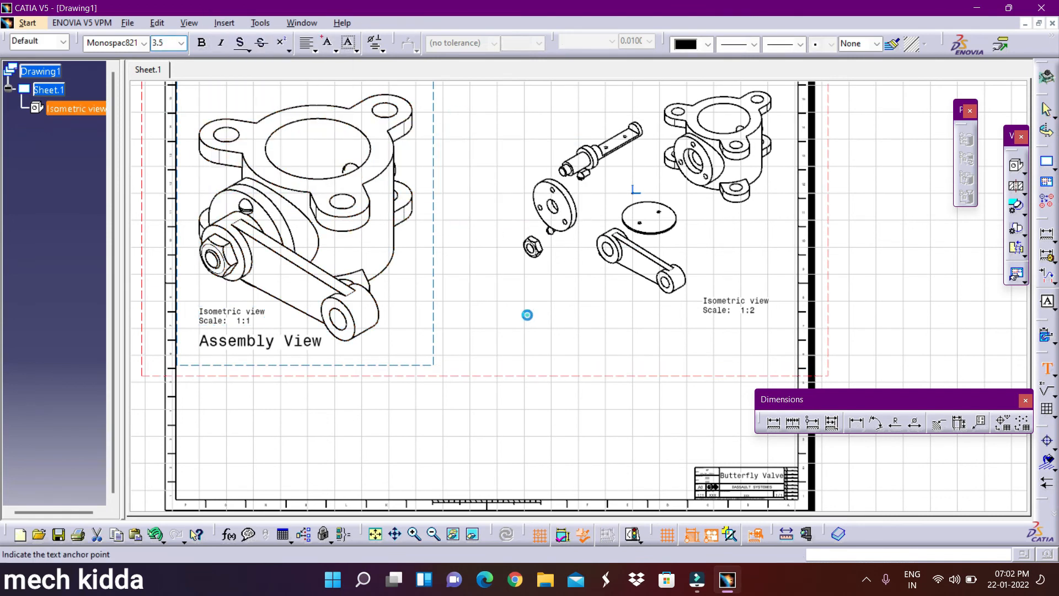
click(528, 317)
text(Exploded Vie)
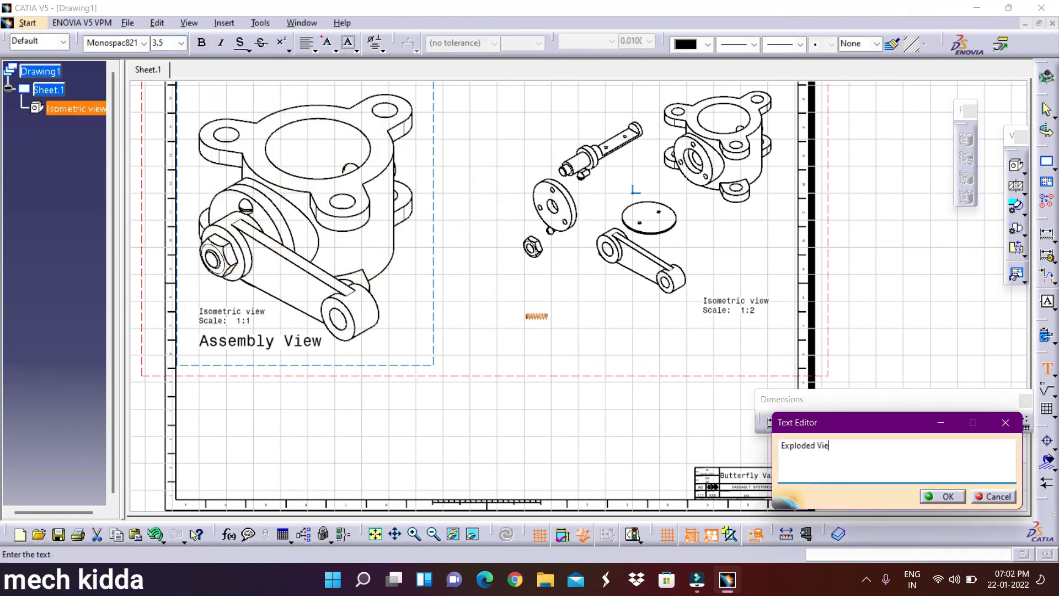
text(w)
key(Return)
click(181, 43)
click(188, 118)
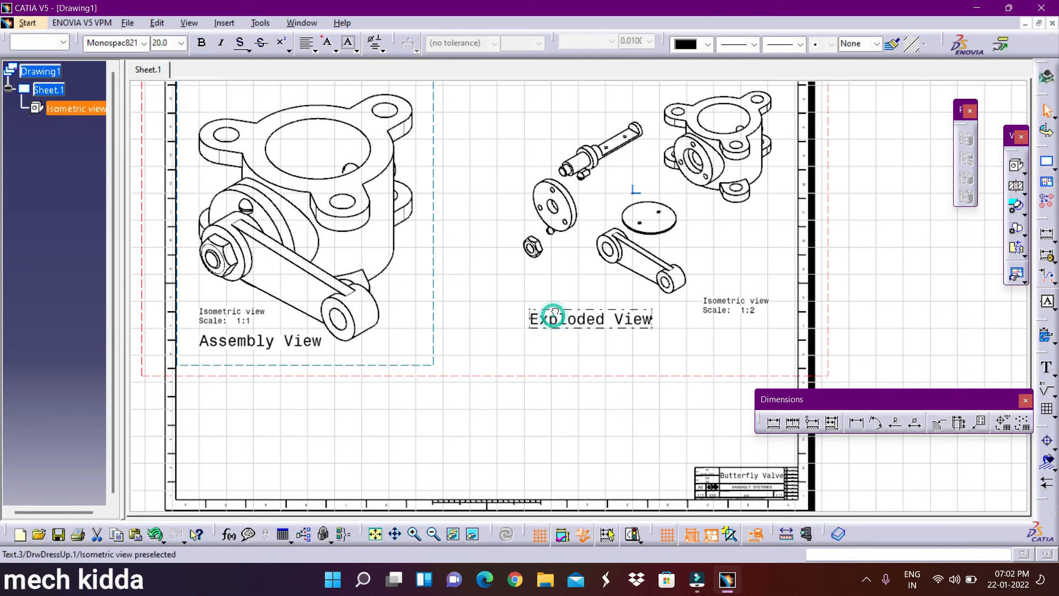
click(571, 398)
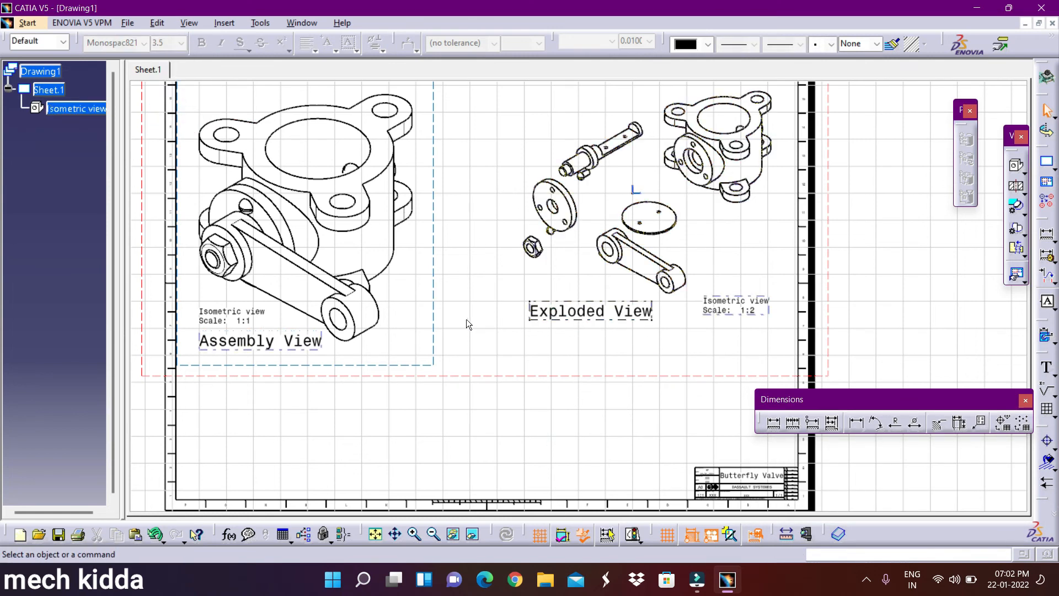
- Switch to Butterfly Valve Assembly and examine its bill of material and the format definition
click(302, 22)
click(342, 112)
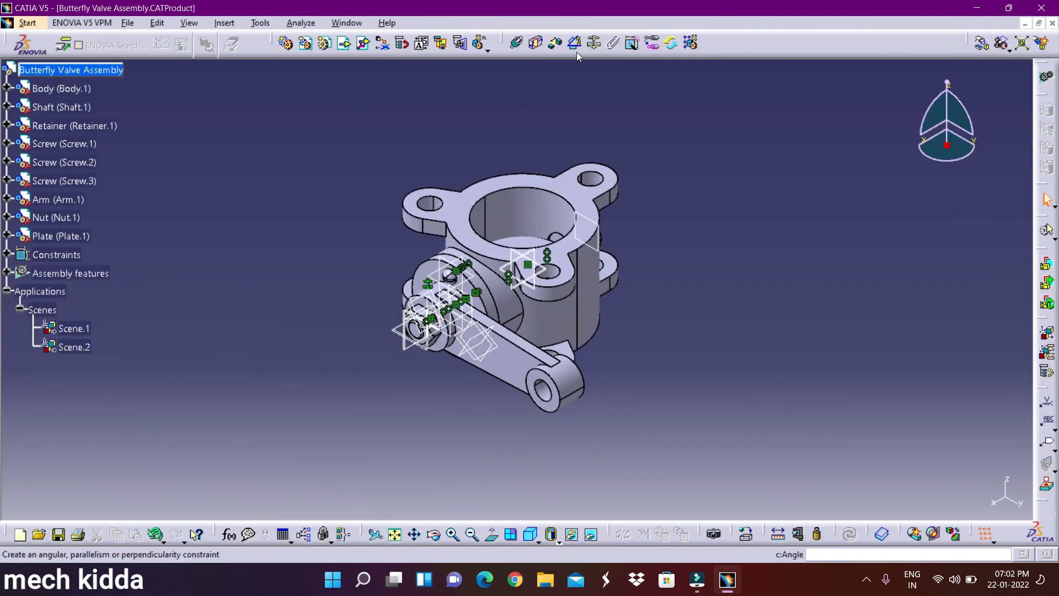
click(300, 23)
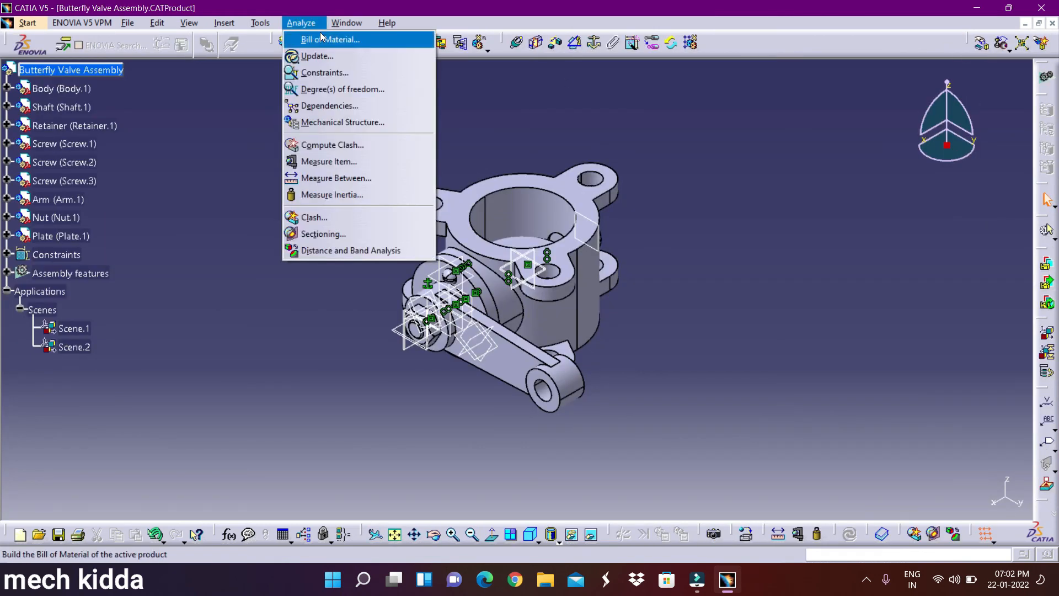
click(330, 39)
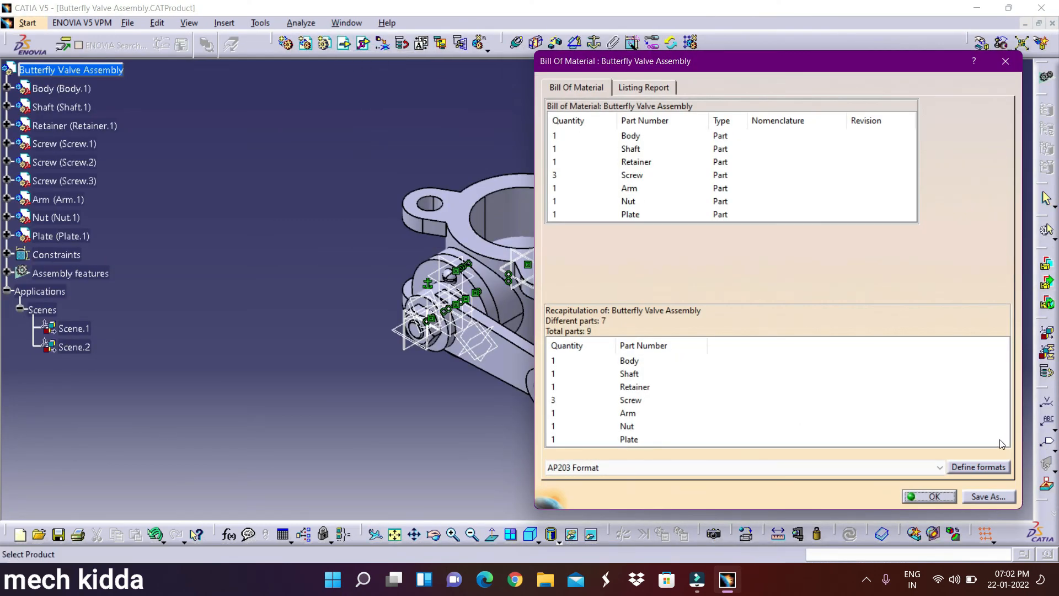
click(978, 466)
scroll(912, 324, down, 2)
scroll(913, 324, up, 2)
scroll(914, 324, down, 2)
scroll(915, 441, down, 2)
click(943, 496)
click(932, 489)
- Return to Drawing1 and insert the assembly's bill of material below the assembled view
click(346, 22)
click(375, 128)
click(224, 23)
mouse_move(265, 114)
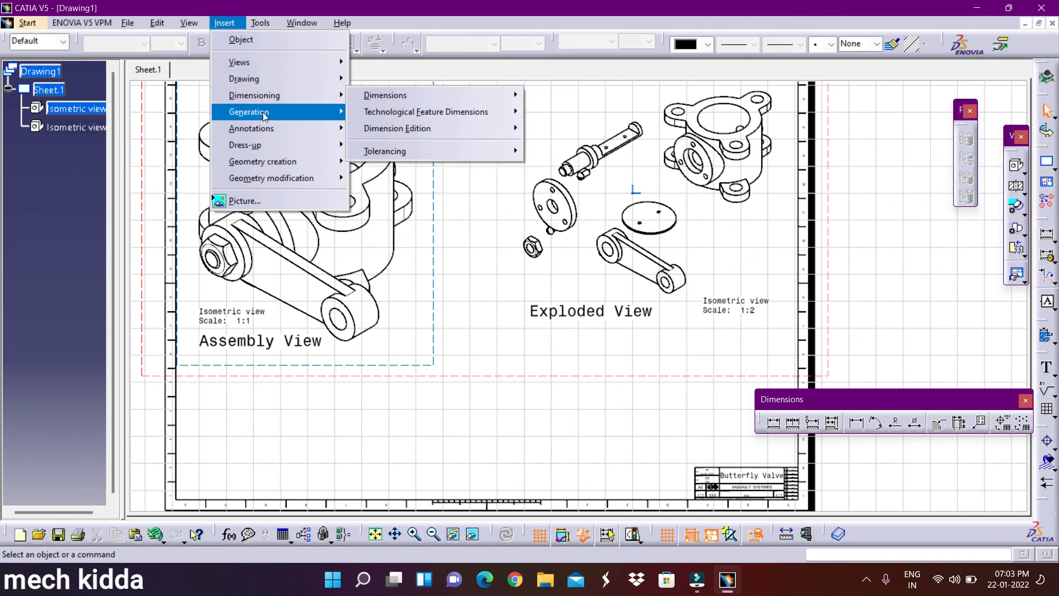
mouse_move(386, 164)
click(548, 186)
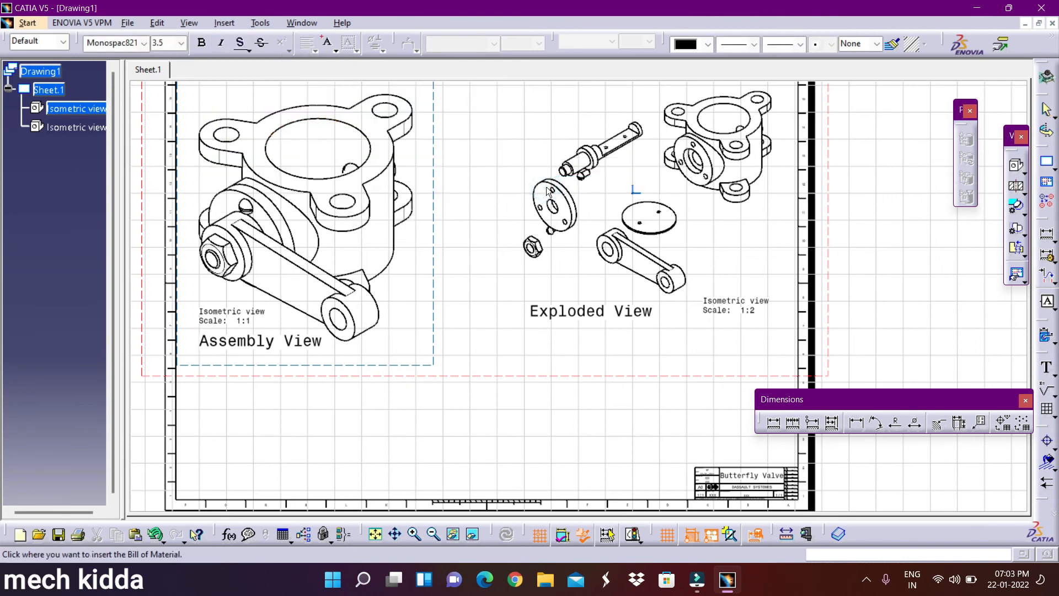
click(223, 405)
- Set the bill of material table's font size to 10 mm and move it beneath the Exploded View caption
click(181, 43)
click(191, 102)
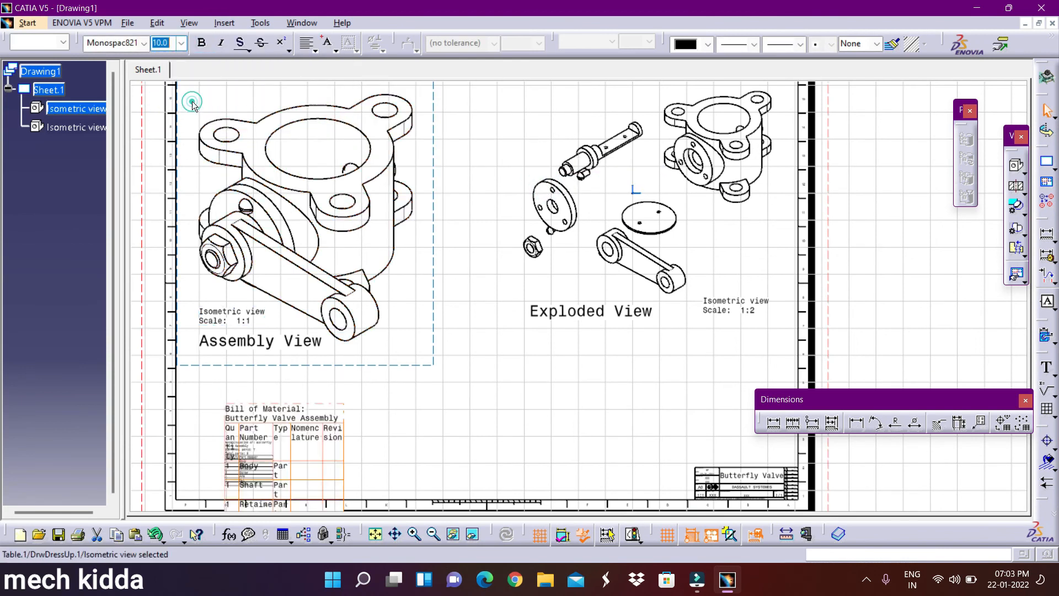
drag(303, 403, 523, 329)
- Adjust the bill of material table's column widths so each heading and part entry fits on one line
double_click(566, 330)
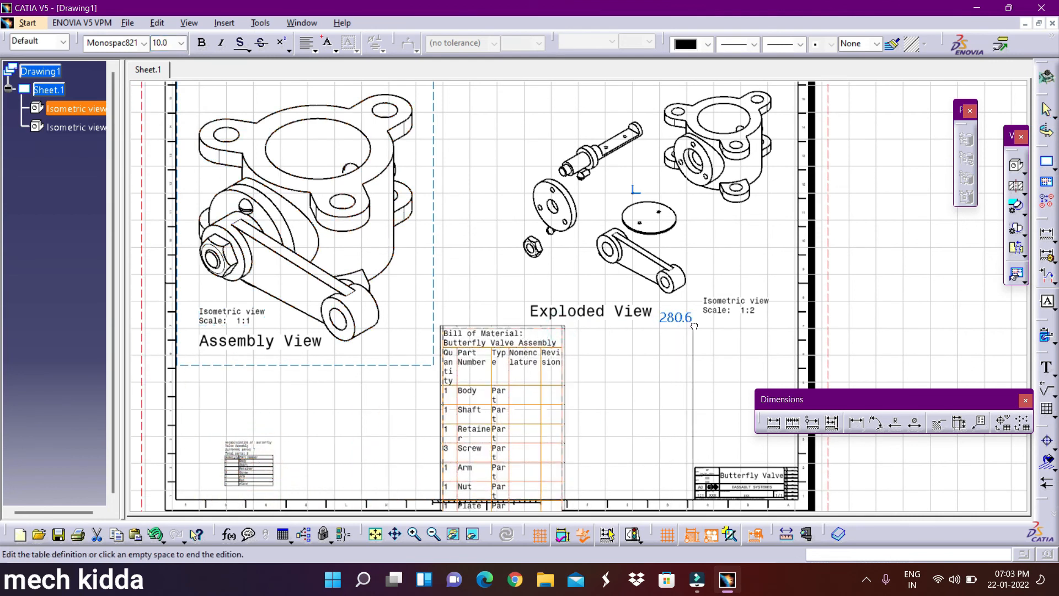
drag(694, 326, 697, 330)
drag(768, 326, 770, 331)
drag(542, 326, 661, 335)
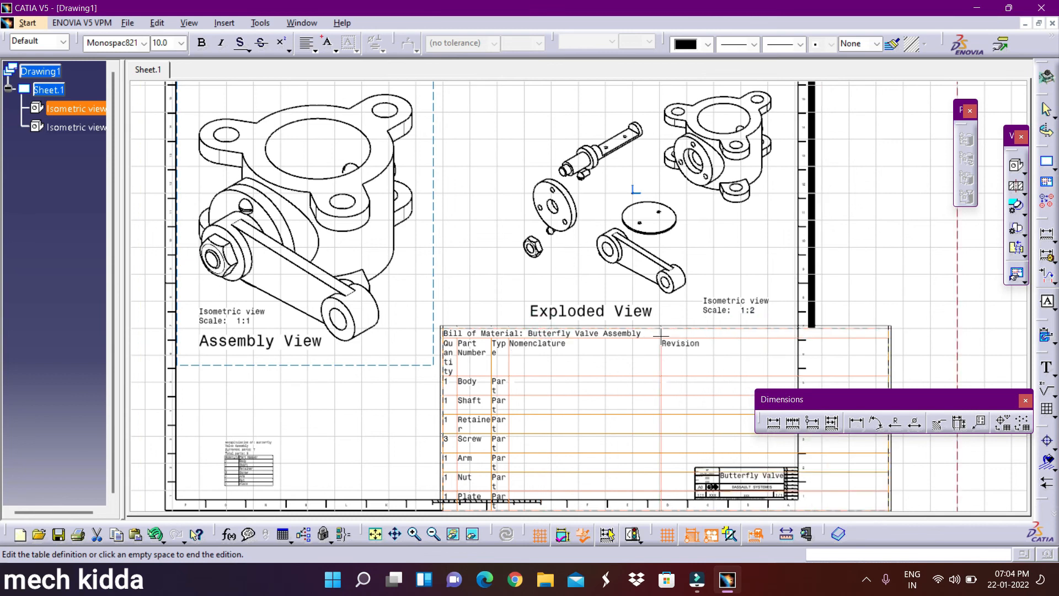
drag(554, 335, 560, 334)
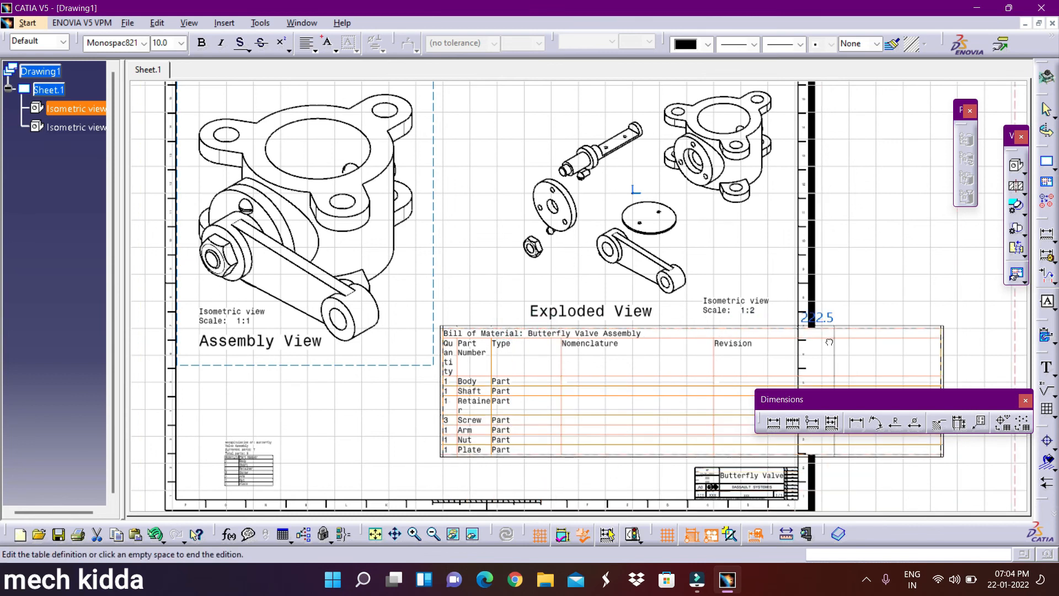
drag(829, 342, 798, 341)
drag(508, 330, 483, 328)
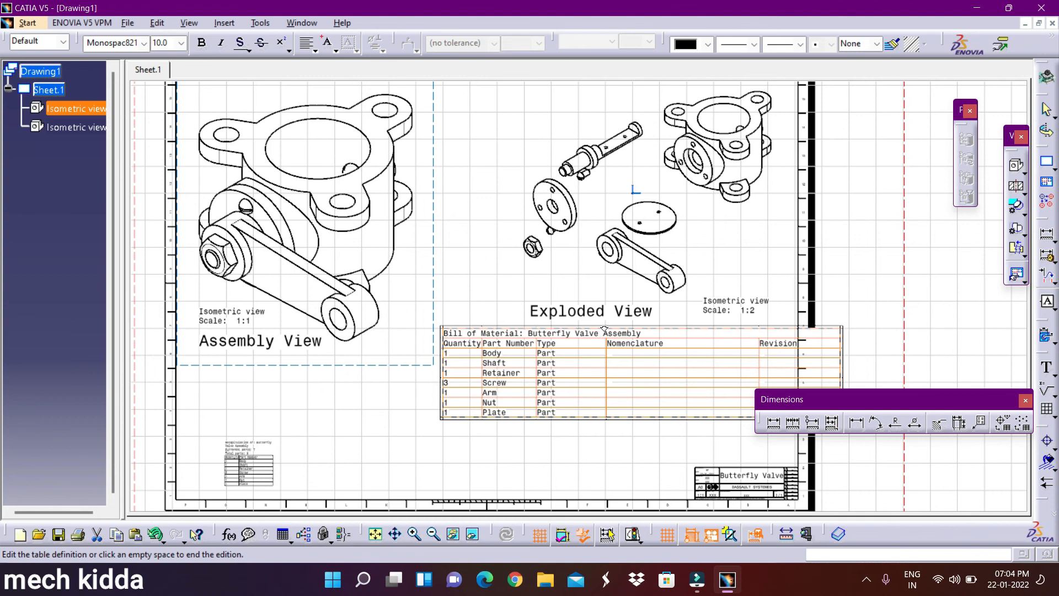
drag(566, 325, 569, 324)
drag(703, 328, 620, 331)
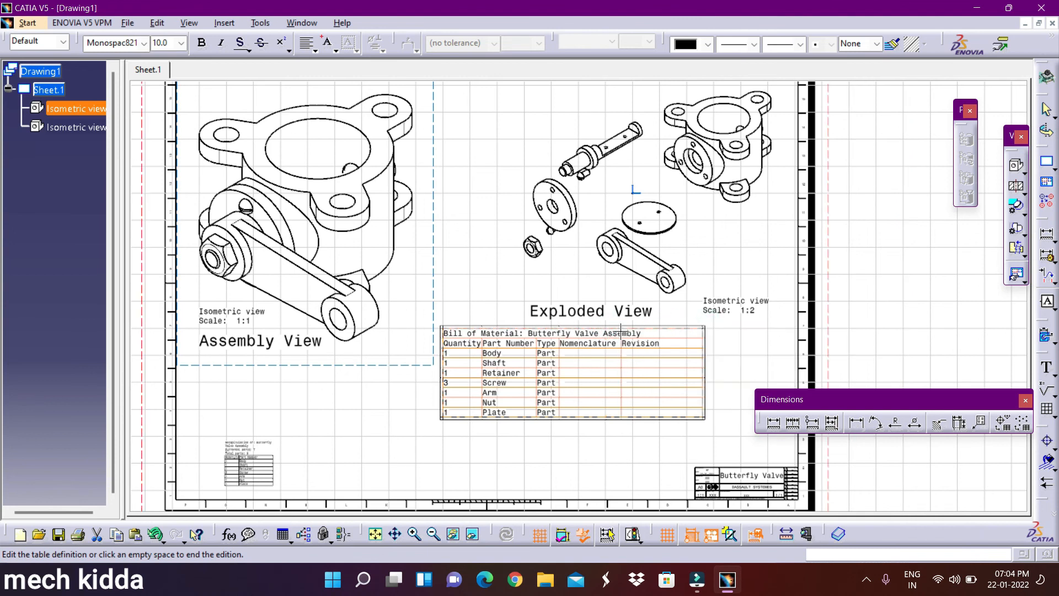
- Rename the table's Nomenclature heading to Name and the Revision heading to Balloon Number
double_click(580, 344)
text(Name)
key(Return)
double_click(675, 343)
text(Balloon Number)
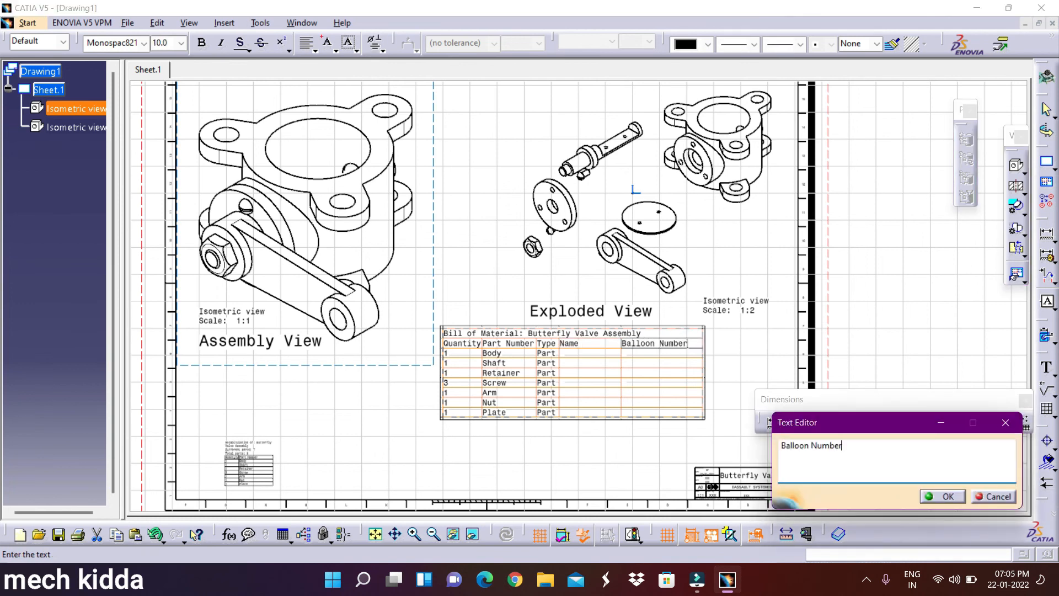
key(Return)
- Enter Body, Shaft and Retainer in the Name column for the first three parts
double_click(589, 352)
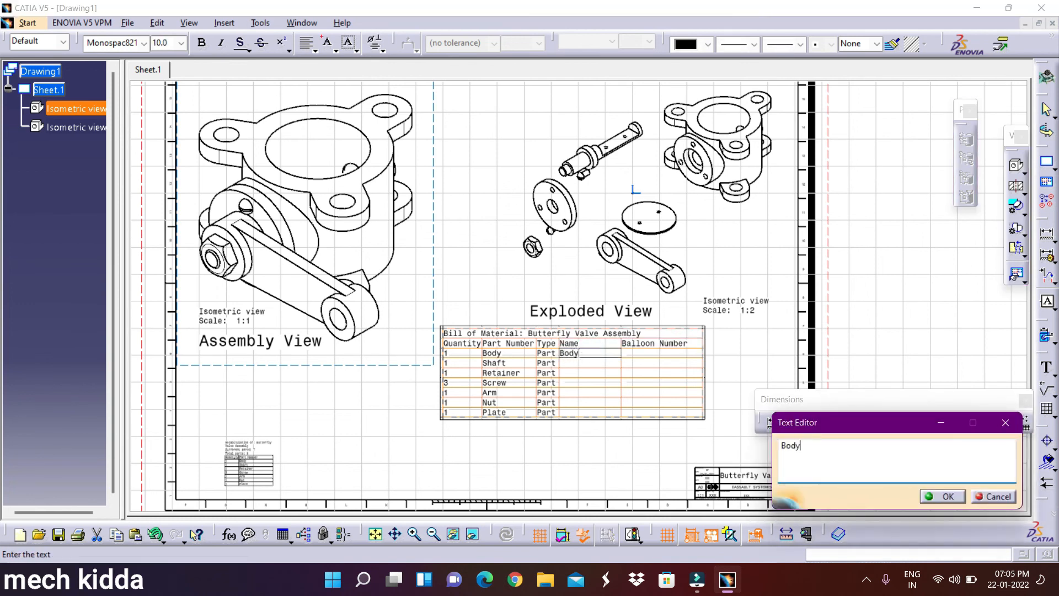
key(Return)
double_click(588, 363)
text(Shaft)
key(Return)
double_click(584, 374)
text(Retainer)
key(Return)
- Enter Screw, Arm, Nut and Plate in the Name column for the remaining parts
double_click(586, 382)
text(Screw)
key(Return)
double_click(575, 392)
text(Arm)
key(Return)
double_click(574, 402)
text(Nut)
key(Return)
double_click(574, 412)
key(Return)
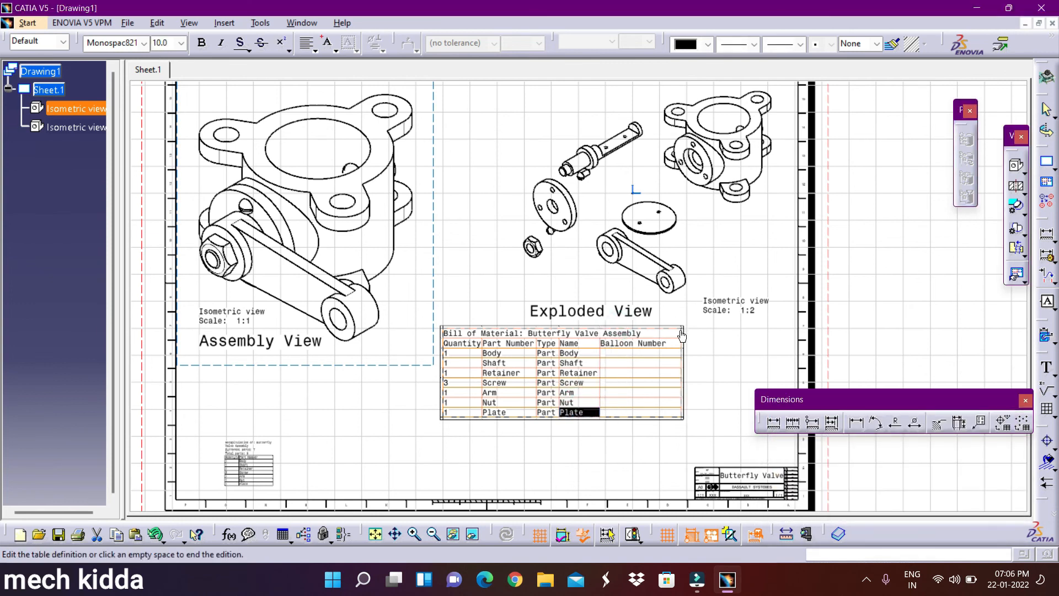
- Finish editing the bill of material table, move it toward the sheet's right border and apply a 10 mm font size
click(746, 355)
drag(593, 333, 690, 332)
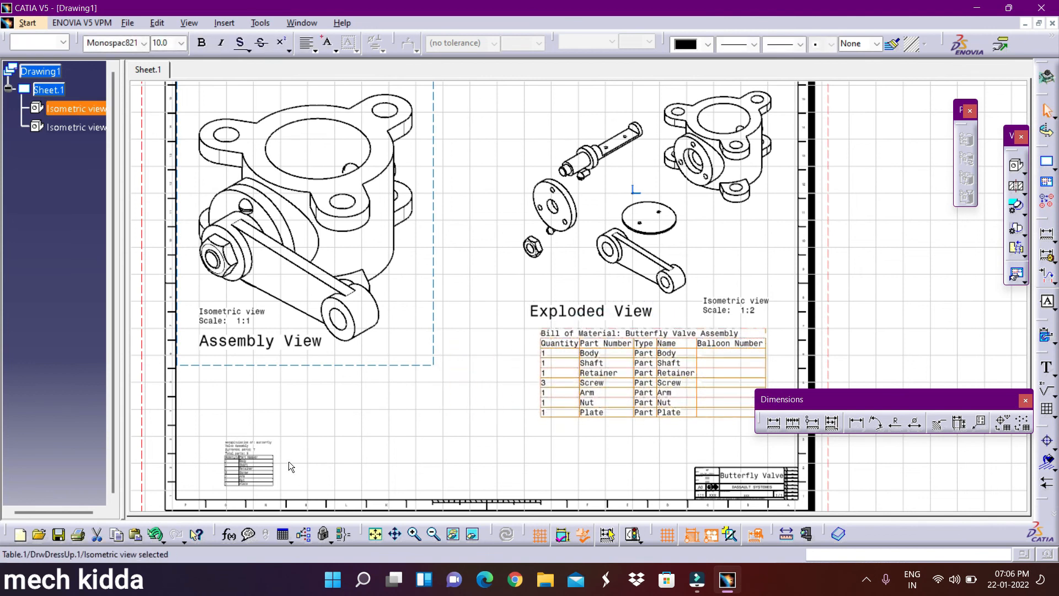
click(180, 42)
click(173, 97)
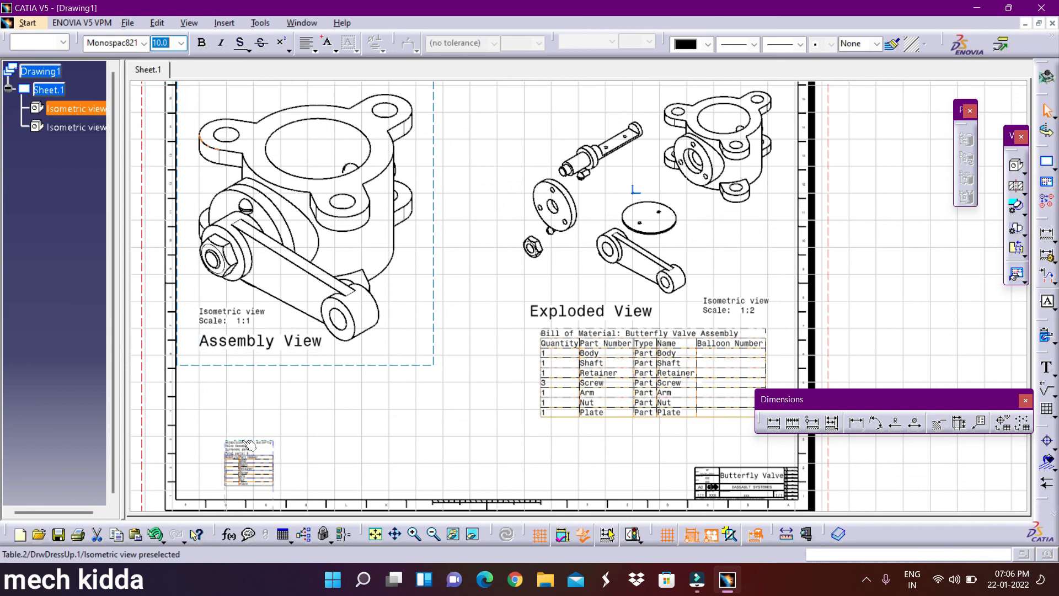
- Move the recapitulation table beneath the Assembly View caption and widen its columns so each entry fits on one line
drag(243, 444, 196, 370)
double_click(210, 381)
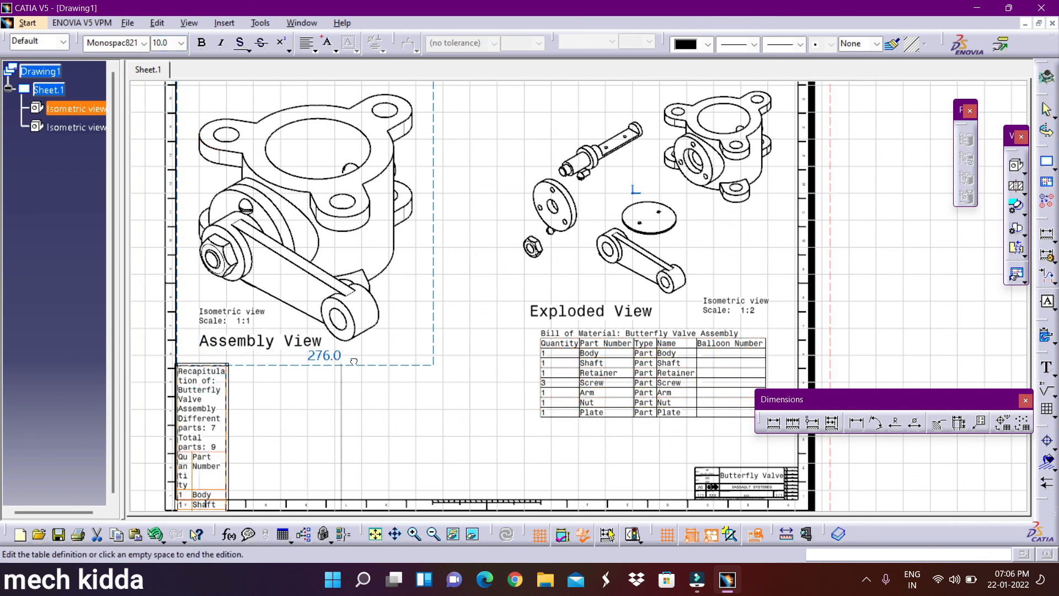
drag(353, 361, 436, 364)
drag(194, 368, 238, 370)
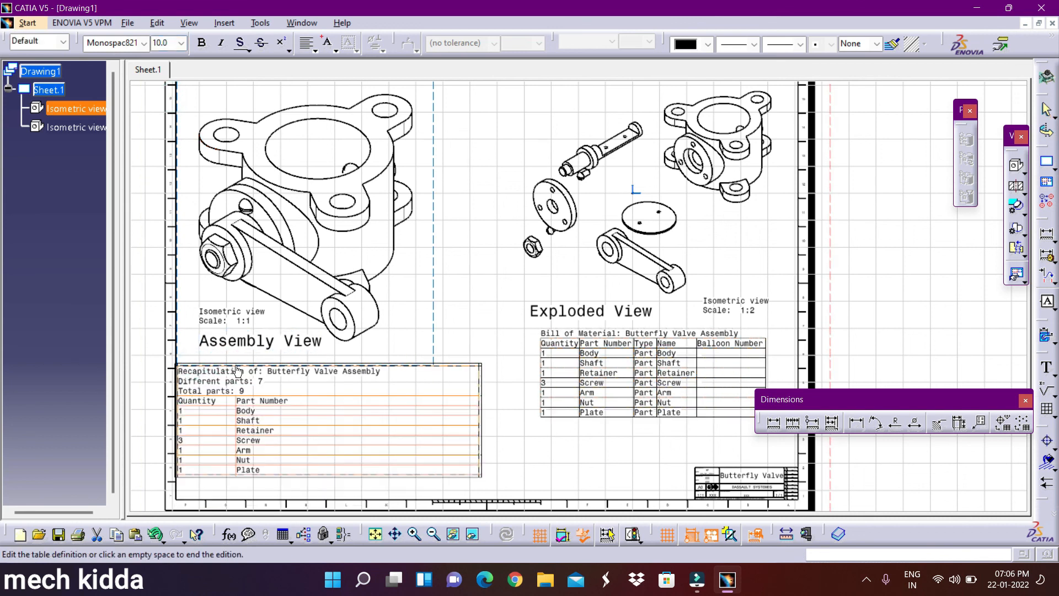
drag(390, 359, 359, 381)
click(470, 401)
- Move the bill of material table down and toward the sheet's centre, clear of the Exploded View caption
right_click(541, 335)
key(Escape)
drag(587, 333, 523, 358)
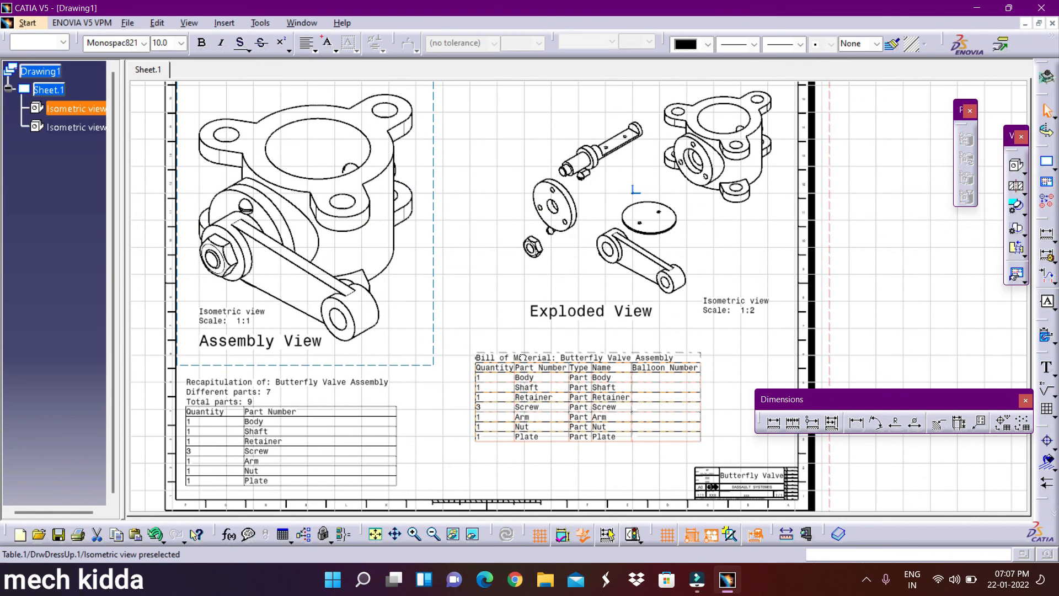
- Add balloon 1 to the valve body in the exploded view and set its text size to 20 mm
click(430, 536)
click(224, 22)
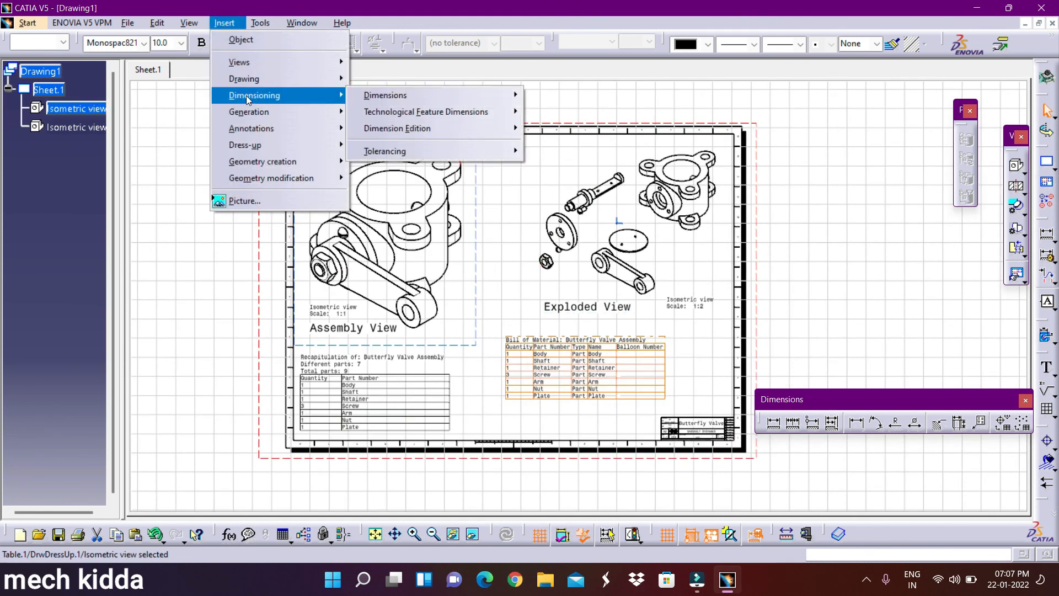
mouse_move(251, 128)
mouse_move(372, 128)
click(475, 177)
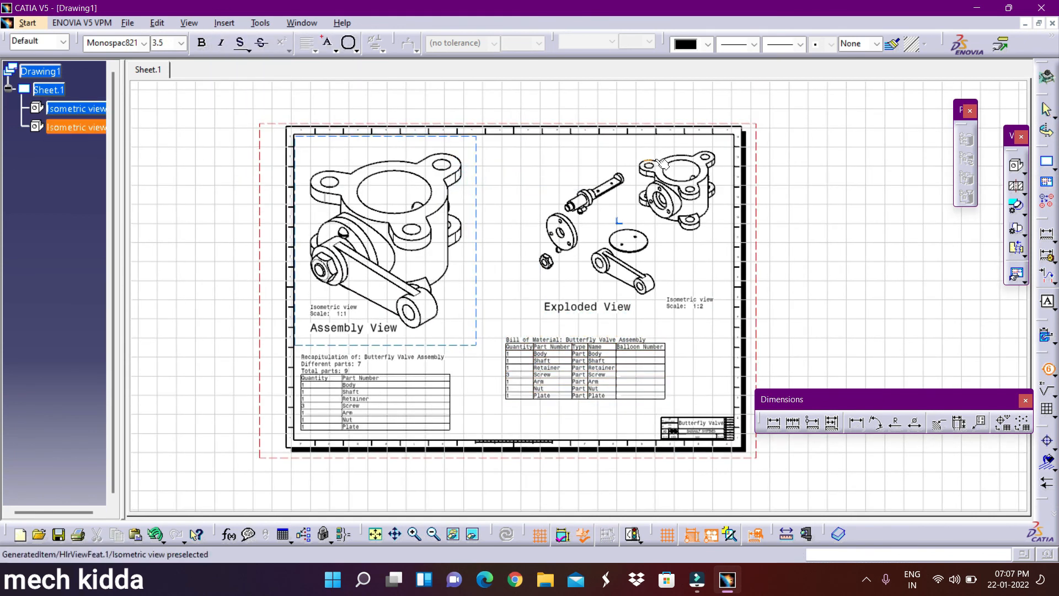
click(659, 161)
click(619, 148)
key(Return)
click(181, 43)
click(165, 97)
- Enter 1 as the Body's balloon number in the bill of material
double_click(638, 356)
double_click(639, 356)
text(1)
key(Return)
- Add balloon 2 to the shaft in the exploded view and set its text size to 20 mm
click(224, 22)
mouse_move(243, 129)
mouse_move(369, 128)
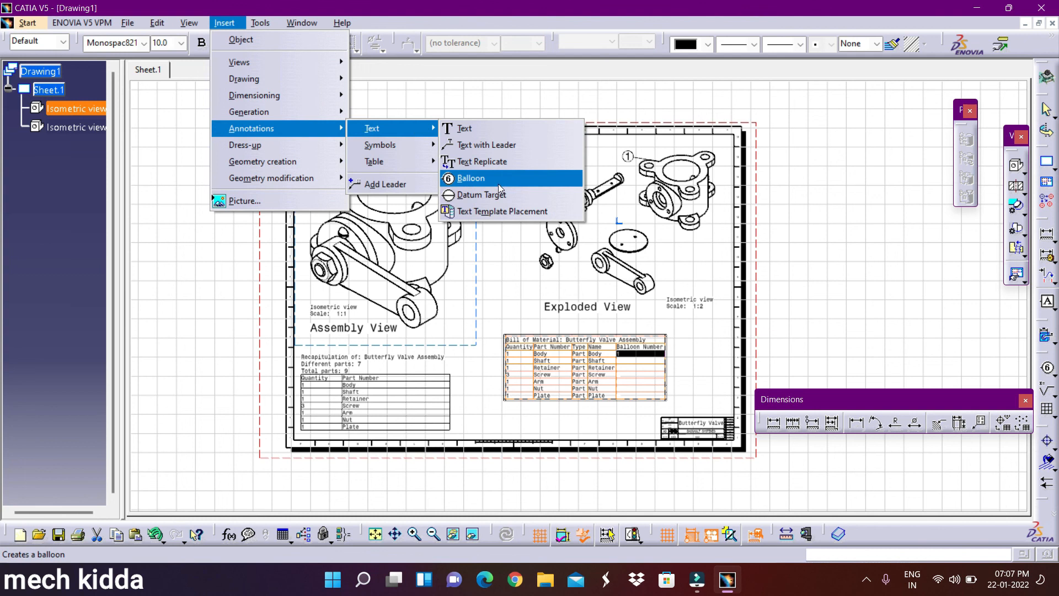
click(486, 176)
click(578, 196)
click(554, 181)
click(180, 42)
click(178, 117)
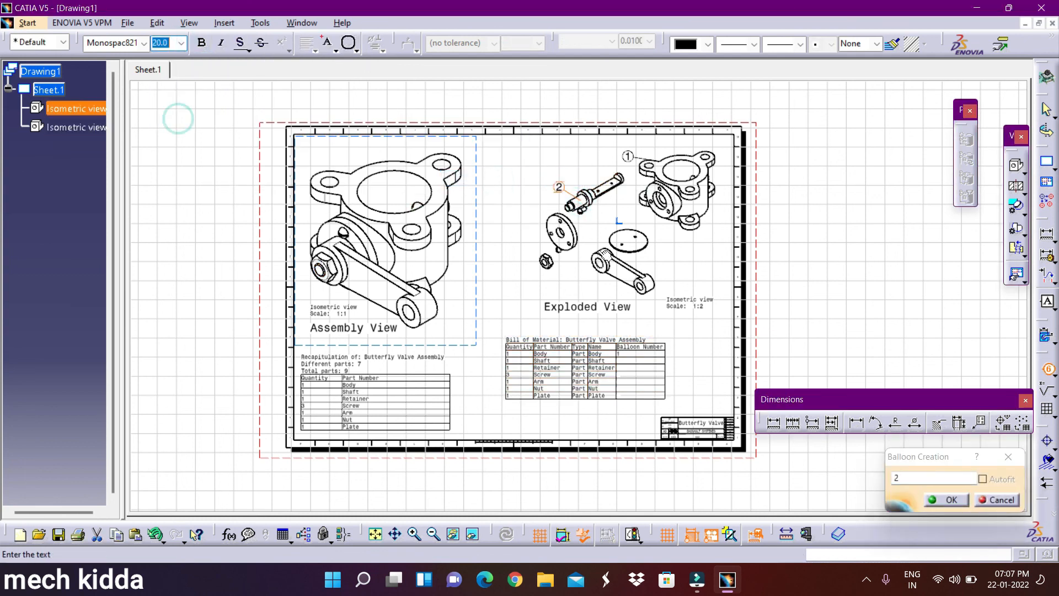
- Enter 2 as the Shaft's balloon number in the bill of material
double_click(619, 359)
double_click(631, 362)
text(2)
key(Return)
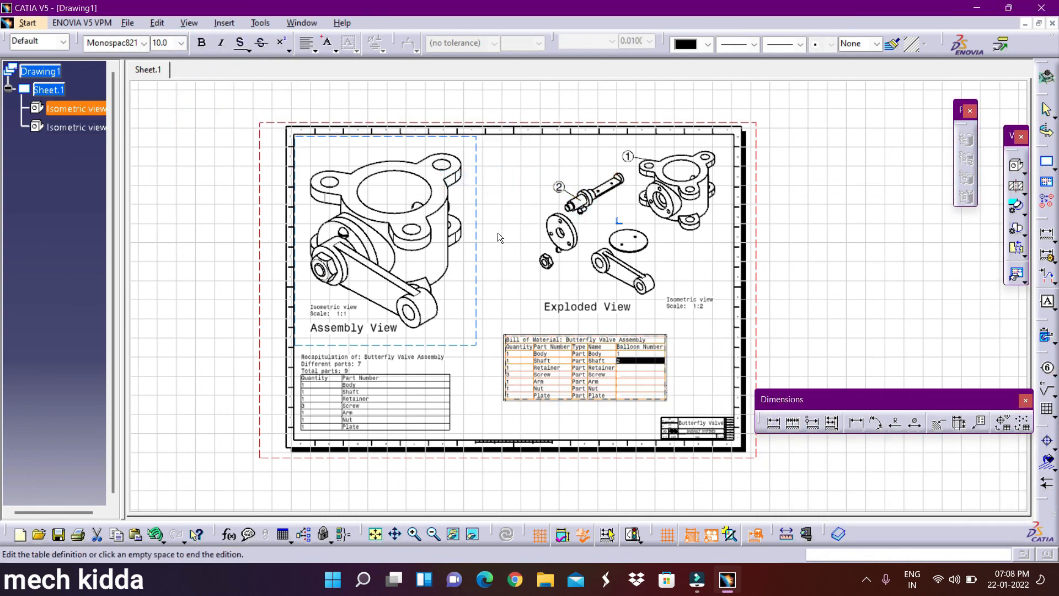
- Add balloon 3 to the retainer in the exploded view and set its text size to 20 mm
click(224, 22)
mouse_move(243, 128)
mouse_move(369, 128)
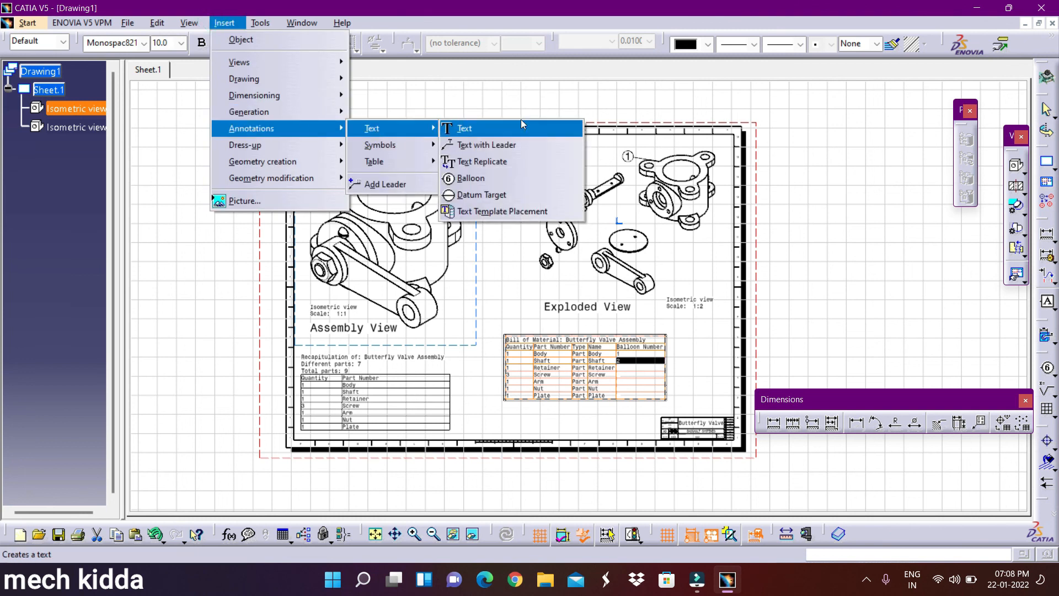
click(512, 178)
click(562, 226)
click(538, 215)
click(180, 43)
click(178, 117)
- Enter 3 as the Retainer's balloon number in the bill of material
double_click(630, 367)
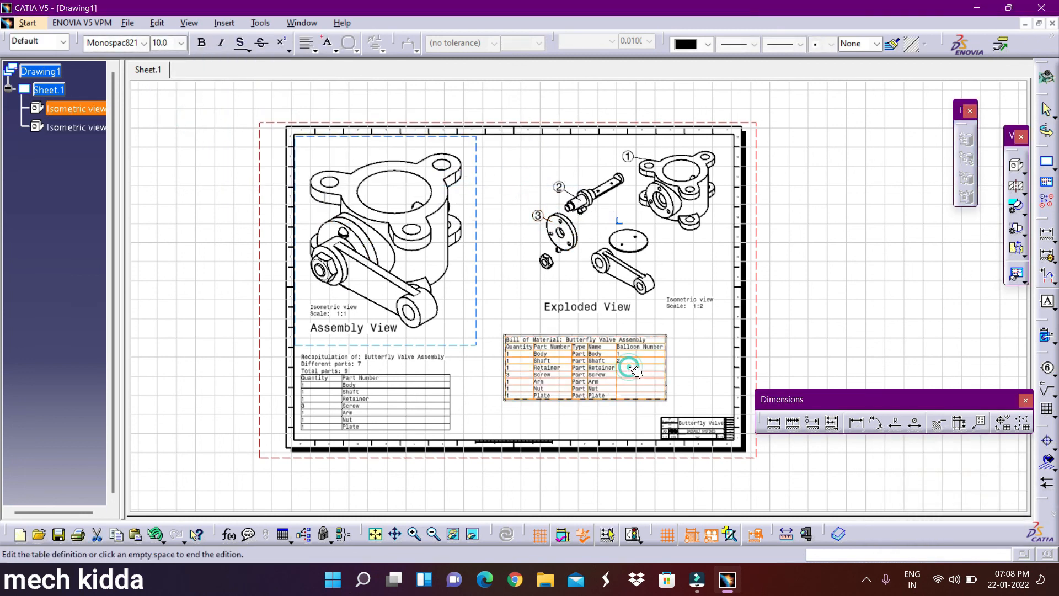
click(414, 534)
click(414, 534)
double_click(656, 421)
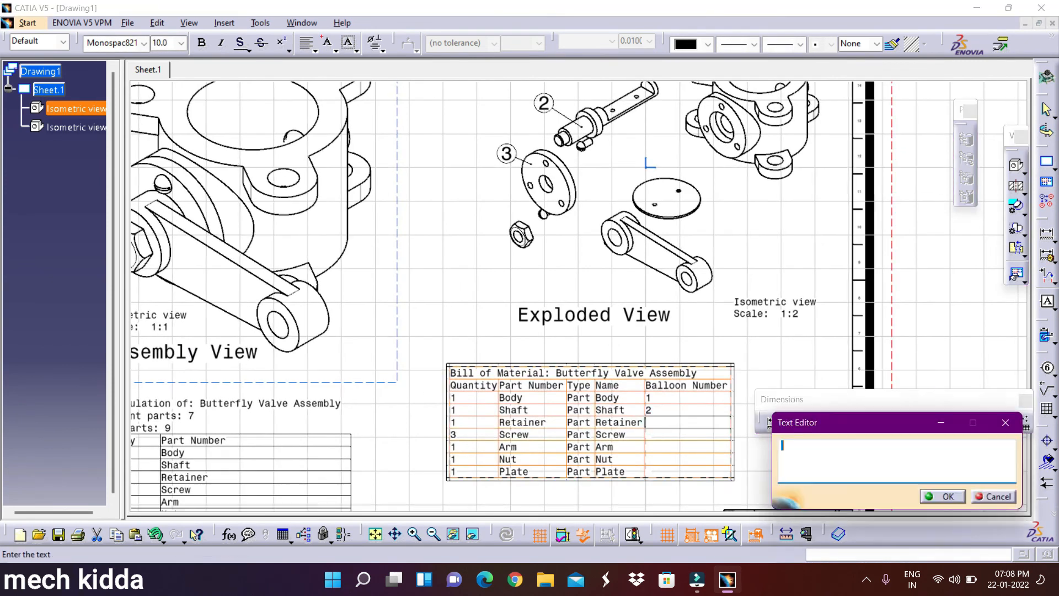
text(3)
click(726, 382)
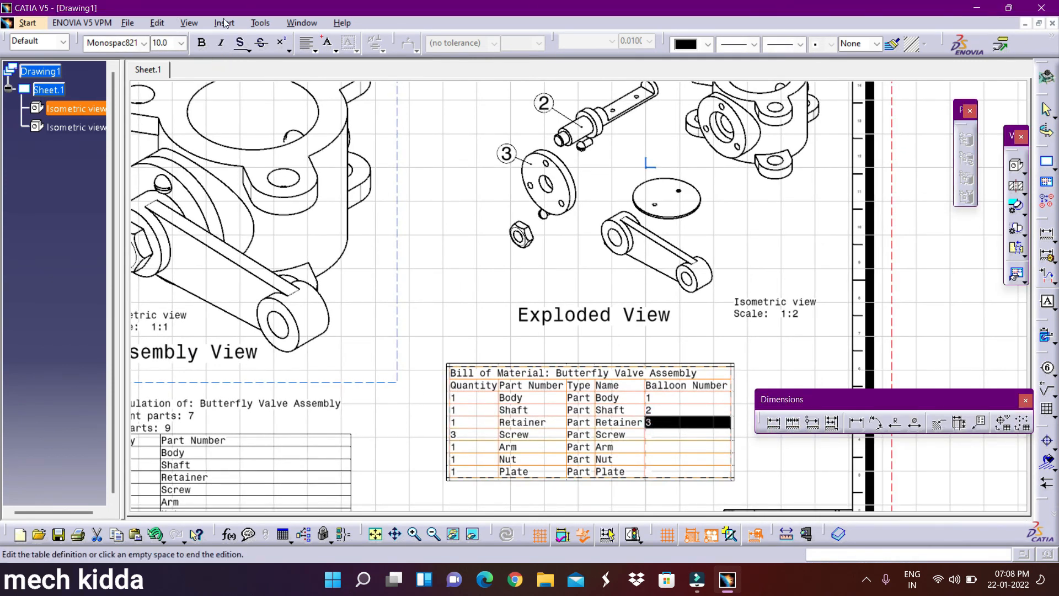
- Add balloon 4 to the screw below the shaft in the exploded view, with 20 mm text
click(224, 23)
mouse_move(263, 126)
mouse_move(381, 128)
click(470, 178)
click(582, 146)
click(634, 146)
key(Return)
click(226, 24)
click(181, 43)
click(166, 103)
- Enter 4 as the Screw's balloon number in the bill of material
double_click(649, 434)
text(4)
key(Return)
- Add balloon 5 to the arm in the exploded view, with 20 mm text
click(224, 23)
mouse_move(274, 126)
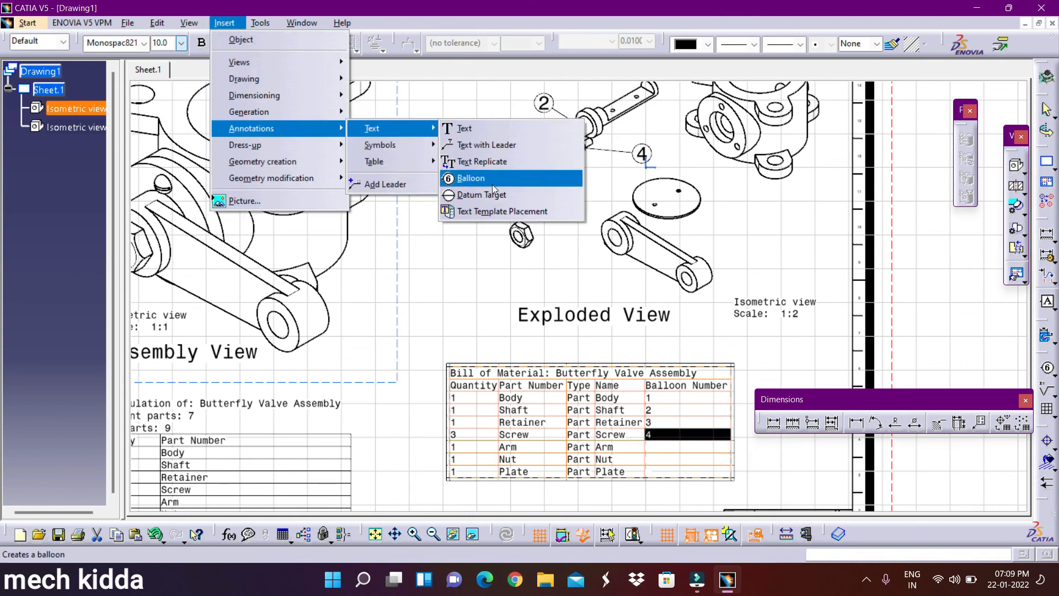
click(488, 179)
click(684, 259)
click(781, 244)
key(Return)
click(181, 43)
click(165, 103)
- Enter 5 as the Arm's balloon number in the bill of material
double_click(661, 447)
double_click(660, 447)
text(5)
key(Return)
- Add balloon 6 to the nut in the exploded view and set its text size to 20 mm
click(223, 26)
mouse_move(253, 127)
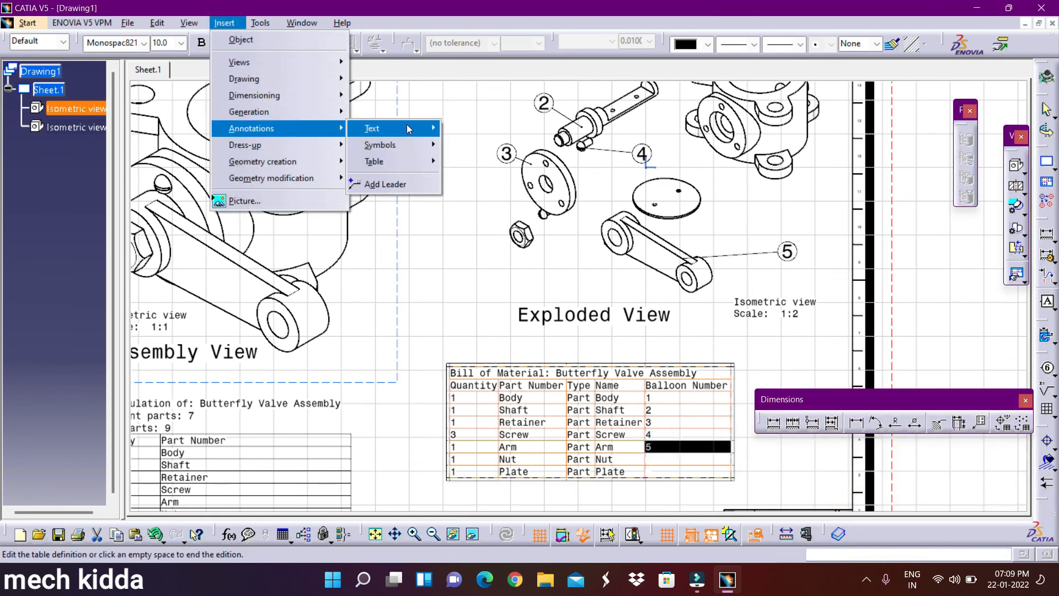
mouse_move(406, 124)
click(469, 164)
click(517, 236)
click(486, 250)
key(Return)
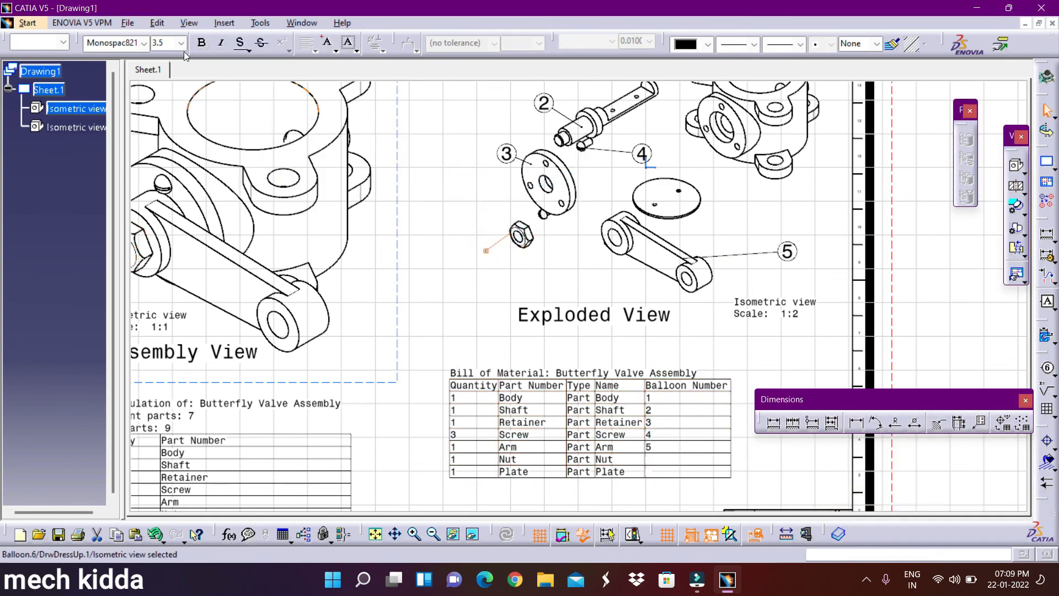
click(183, 118)
- Enter 6 as the Nut's balloon number in the bill of material
double_click(655, 460)
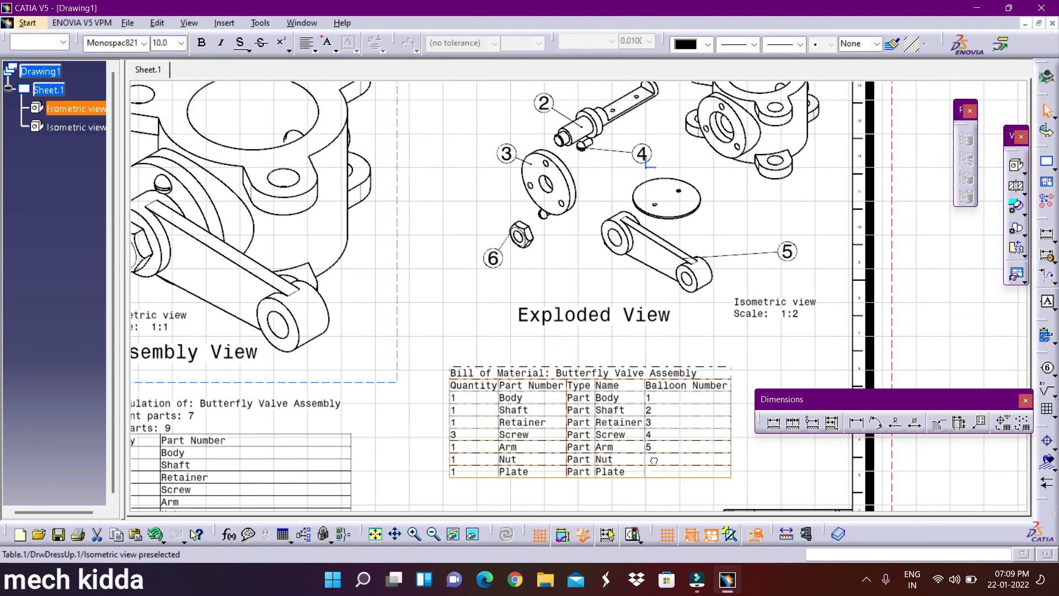
double_click(655, 460)
text(6)
key(Return)
- Add balloon 7 to the round plate in the exploded view and set its text size to 20 mm
click(225, 25)
mouse_move(268, 130)
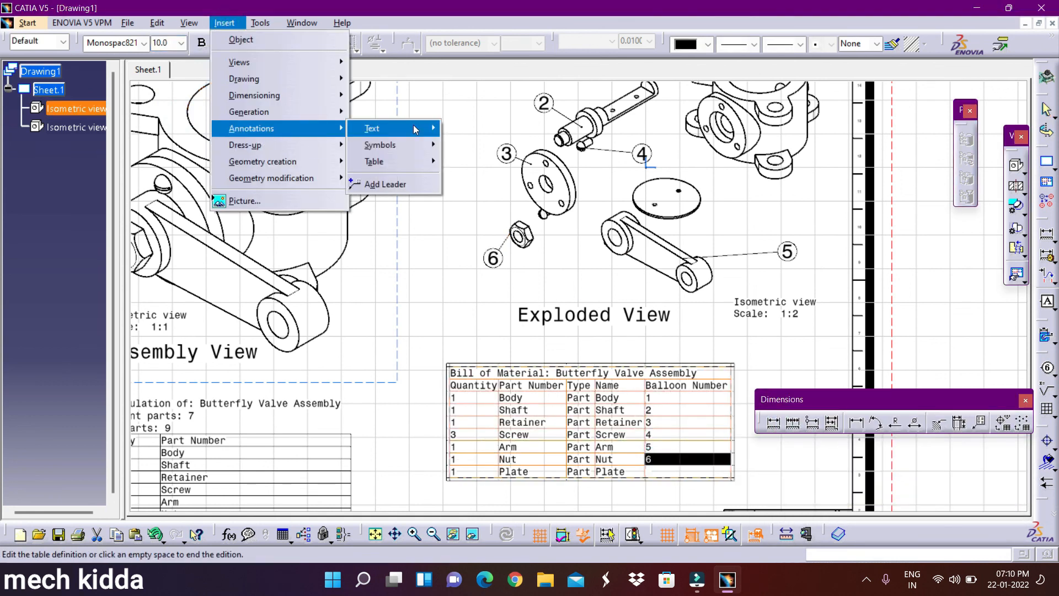
mouse_move(416, 128)
click(480, 180)
click(680, 200)
click(766, 207)
key(Return)
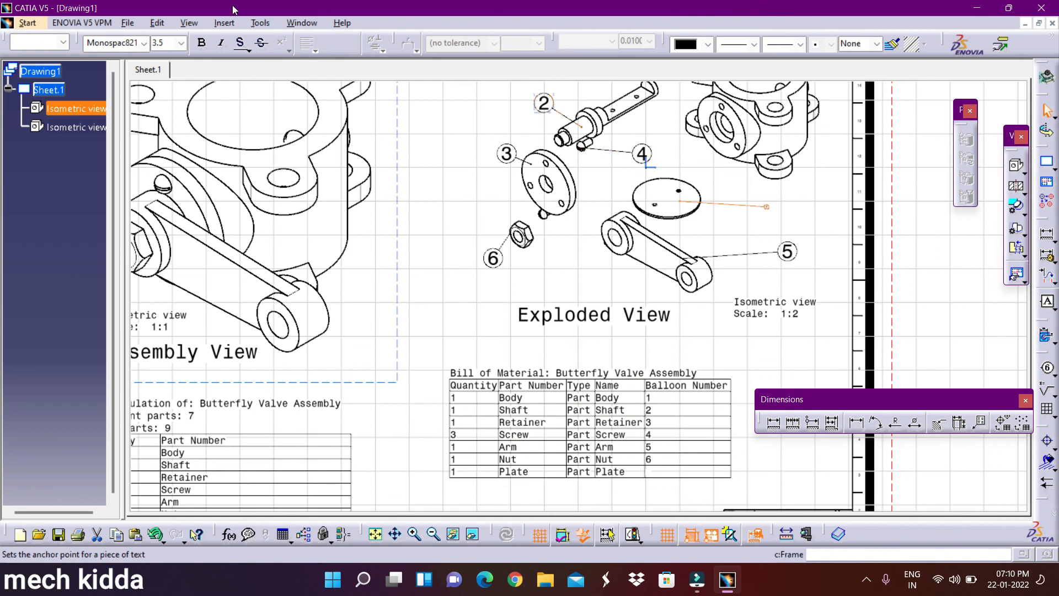
click(181, 43)
click(171, 118)
- Enter 7 as the Plate's balloon number in the bill of material and finish editing the table
double_click(665, 470)
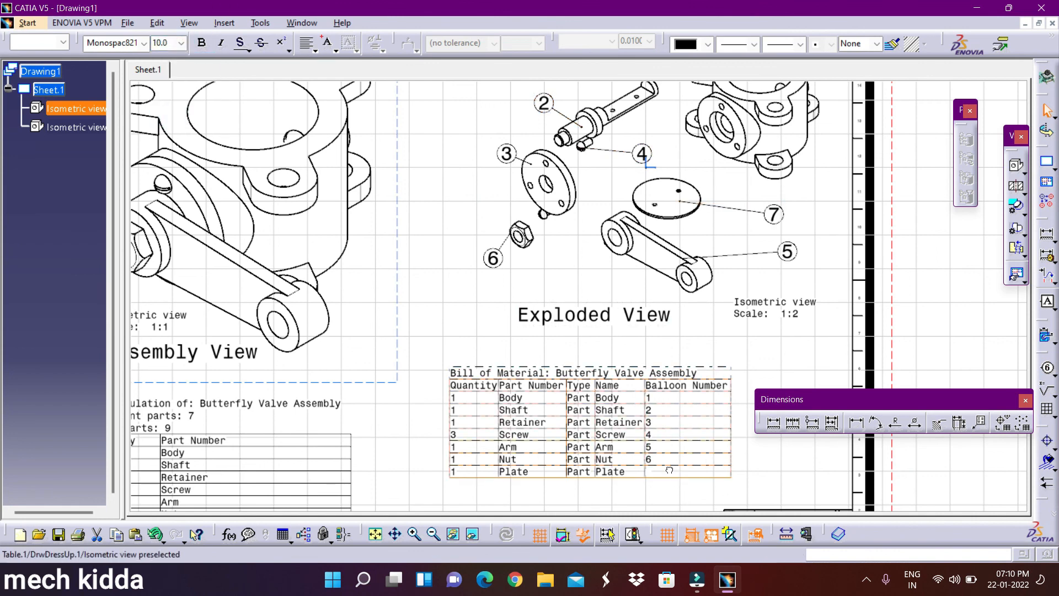
double_click(668, 468)
text(7)
key(Return)
click(417, 458)
- Add the text "Butterfly Valve" below the bill of material table and set its size to 20 mm
click(433, 534)
click(433, 534)
click(414, 533)
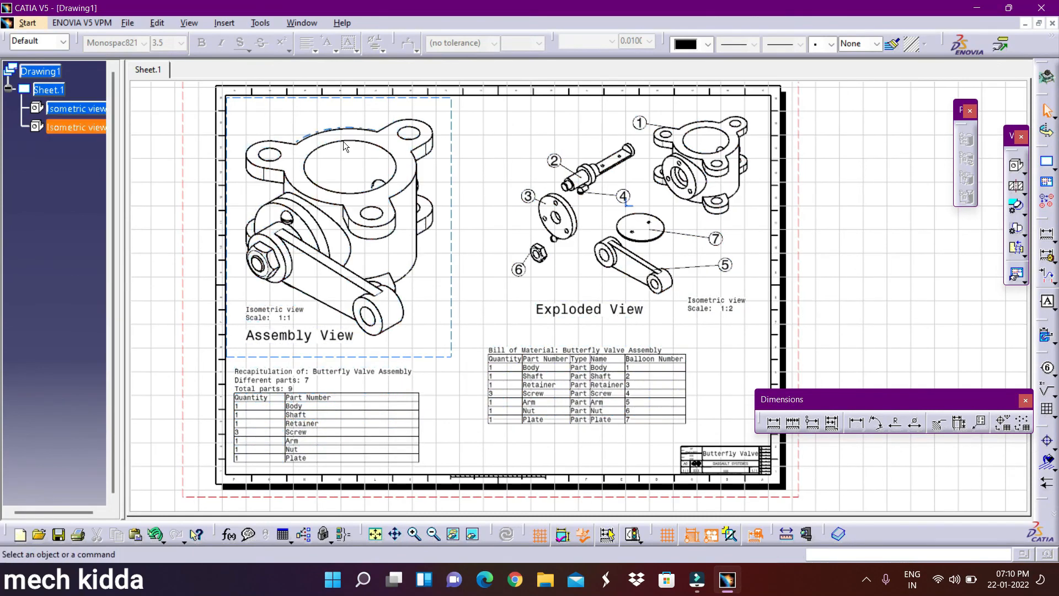
click(225, 23)
mouse_move(254, 126)
click(375, 130)
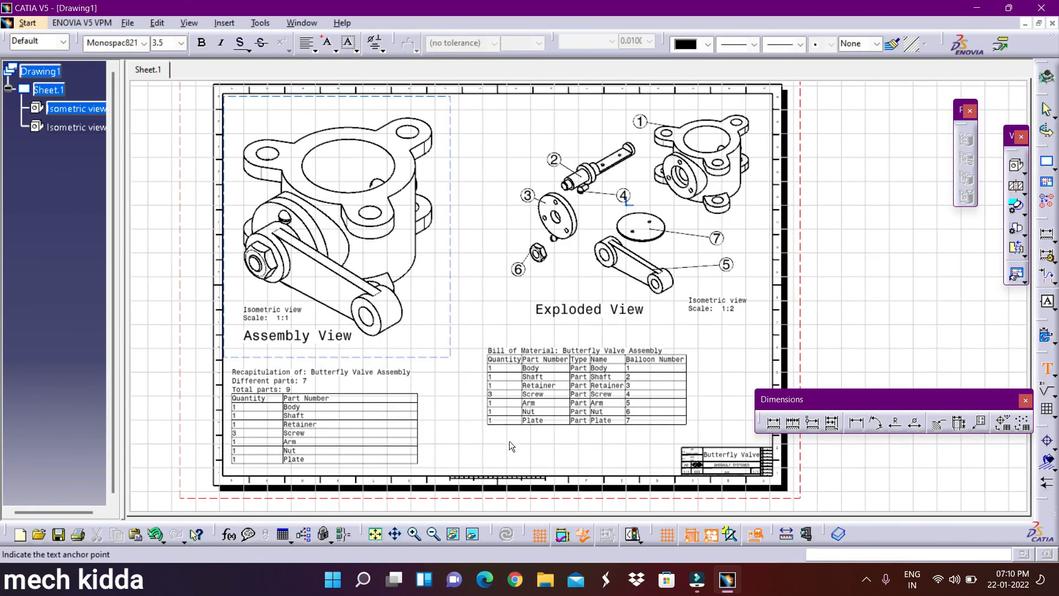
click(511, 448)
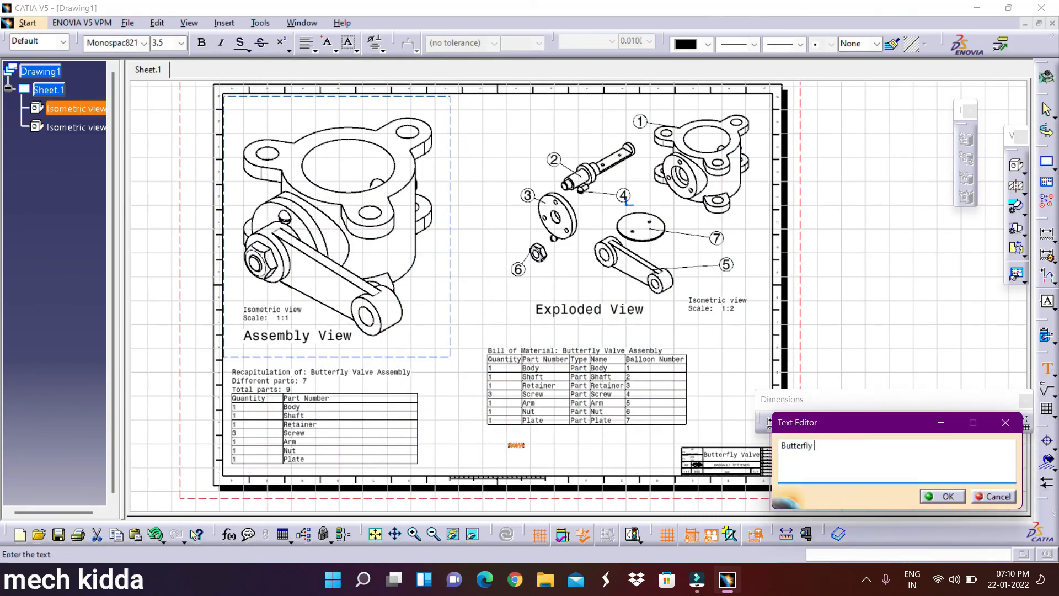
click(942, 496)
click(181, 43)
click(166, 119)
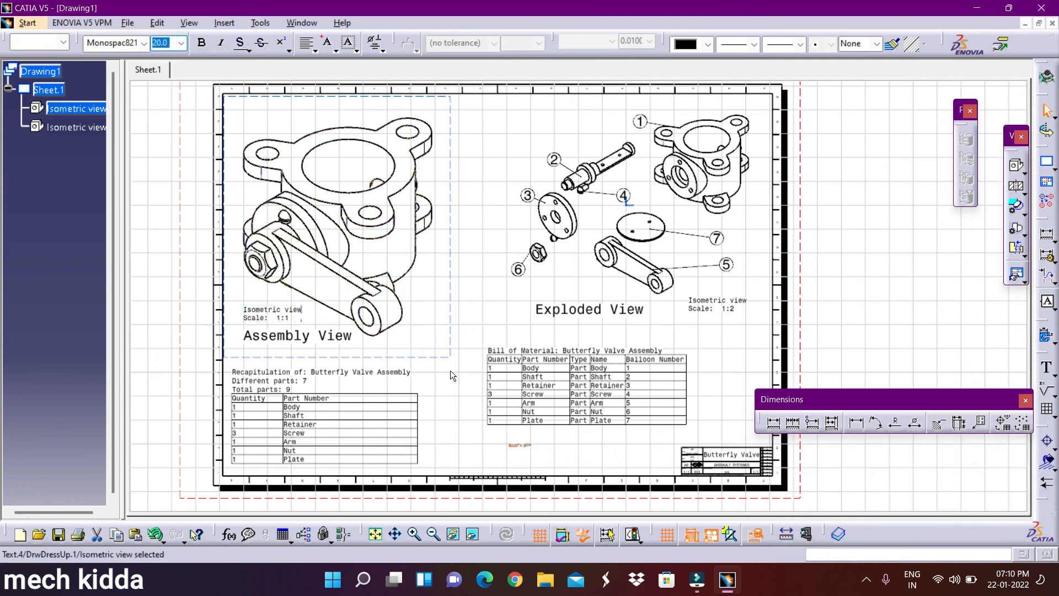
click(457, 419)
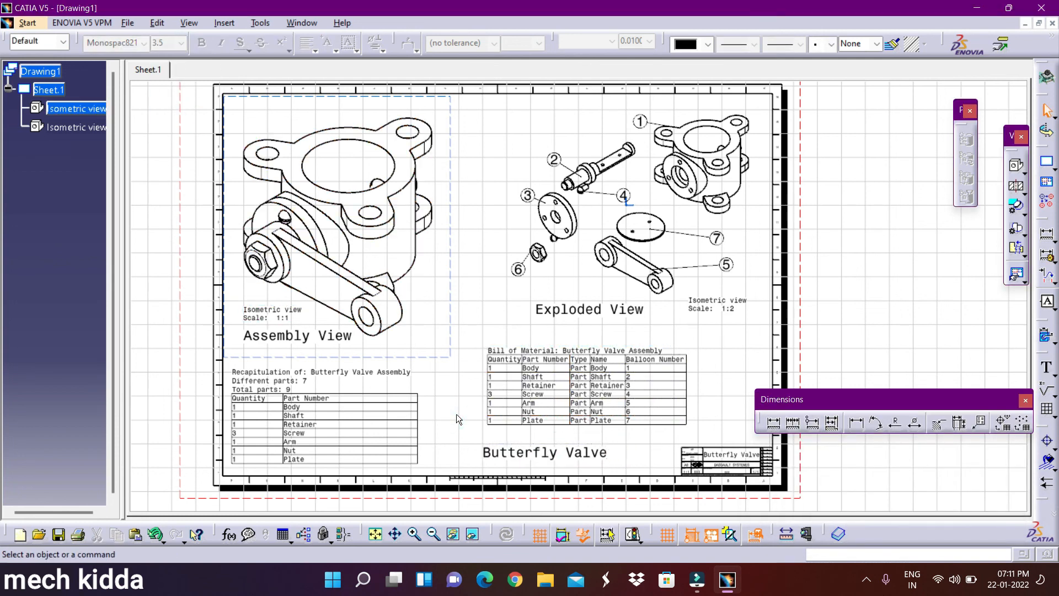
- Save the drawing as Bill of Material in the Annotation folder
click(127, 22)
click(174, 138)
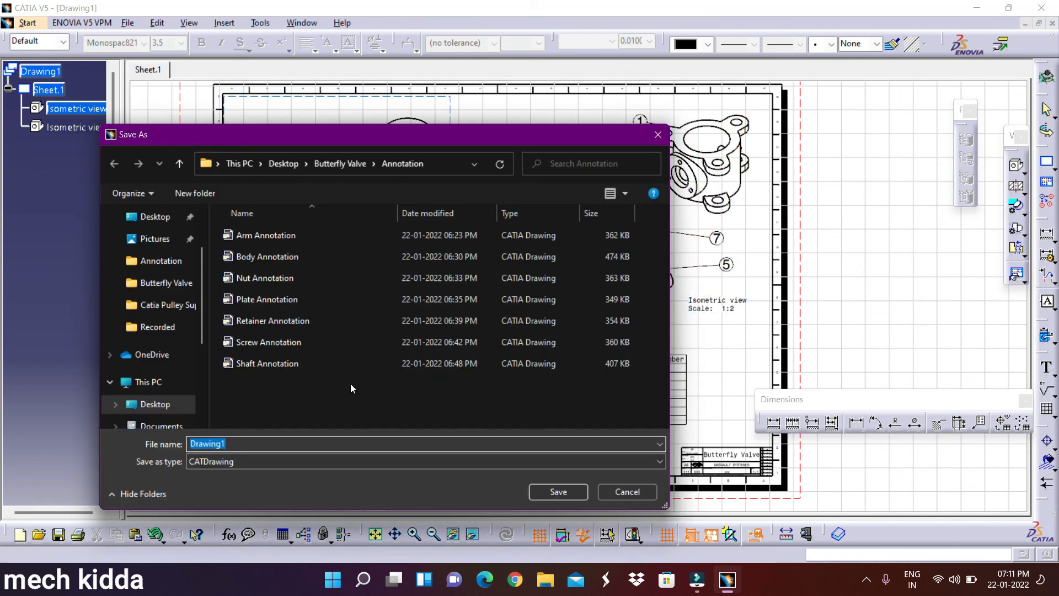
text(Bill of Material)
key(Return)
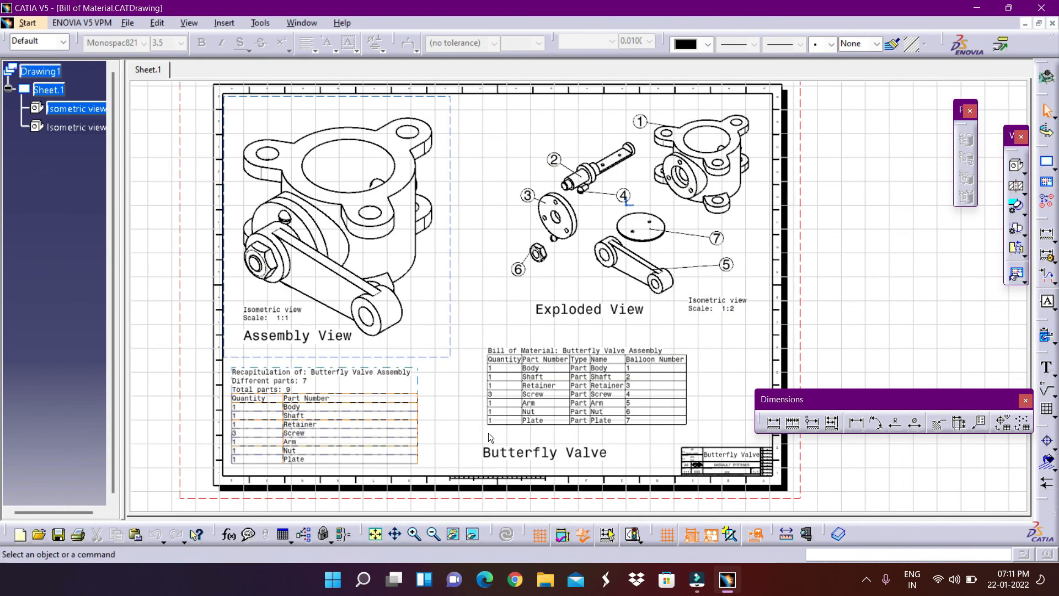